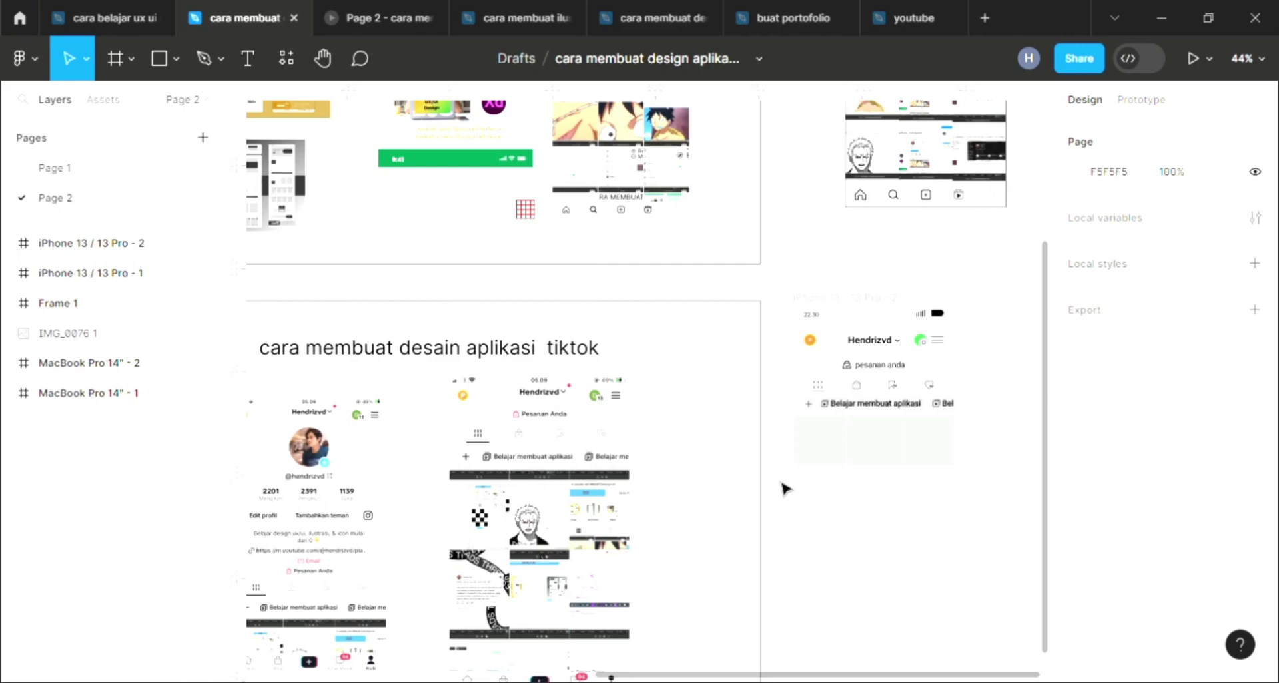
Place the sketched-character image file into Rectangle 31, the first 130×119 thumbnail cell
{"action": "scroll", "coordinate": [786, 489], "scroll_direction": "down", "scroll_amount": 1}
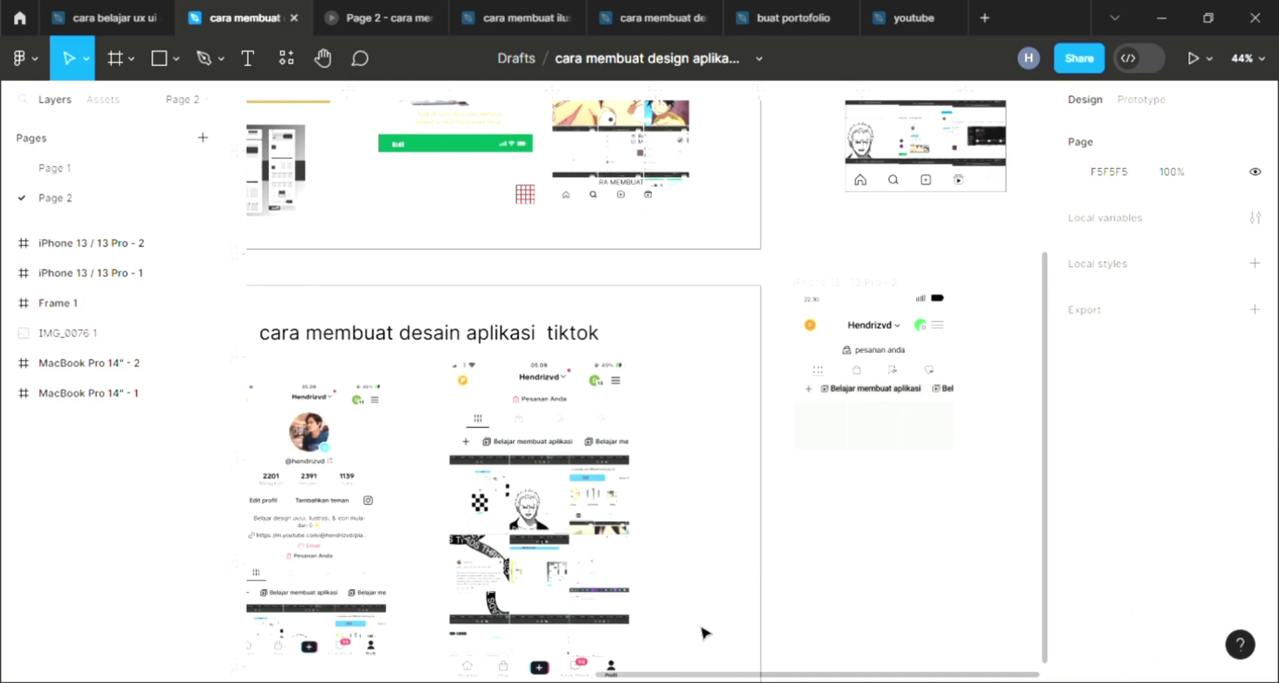
{"action": "scroll", "coordinate": [902, 435], "scroll_direction": "up", "scroll_amount": 3}
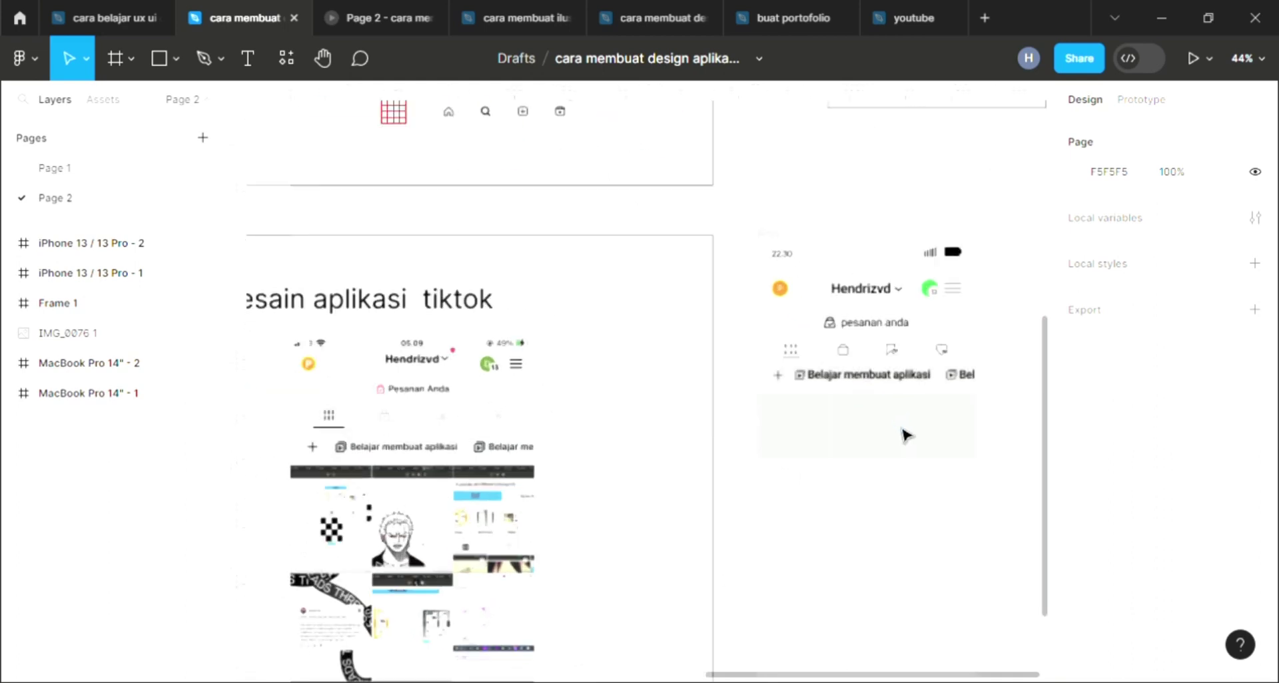
{"action": "scroll", "coordinate": [866, 371], "scroll_direction": "up", "scroll_amount": 3}
{"action": "scroll", "coordinate": [866, 363], "scroll_direction": "up", "scroll_amount": 2}
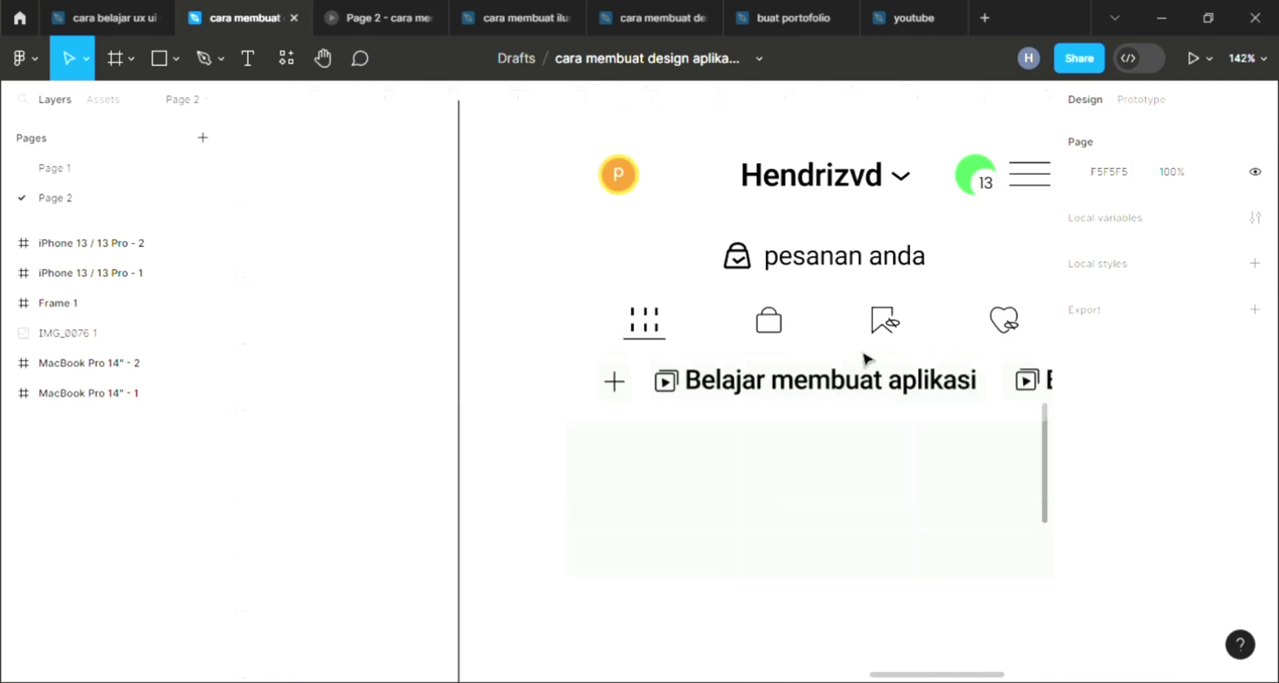
{"action": "scroll", "coordinate": [866, 360], "scroll_direction": "up", "scroll_amount": 3}
{"action": "scroll", "coordinate": [520, 303], "scroll_direction": "right", "scroll_amount": 1}
{"action": "scroll", "coordinate": [800, 383], "scroll_direction": "right", "scroll_amount": 2}
{"action": "scroll", "coordinate": [799, 383], "scroll_direction": "down", "scroll_amount": 2}
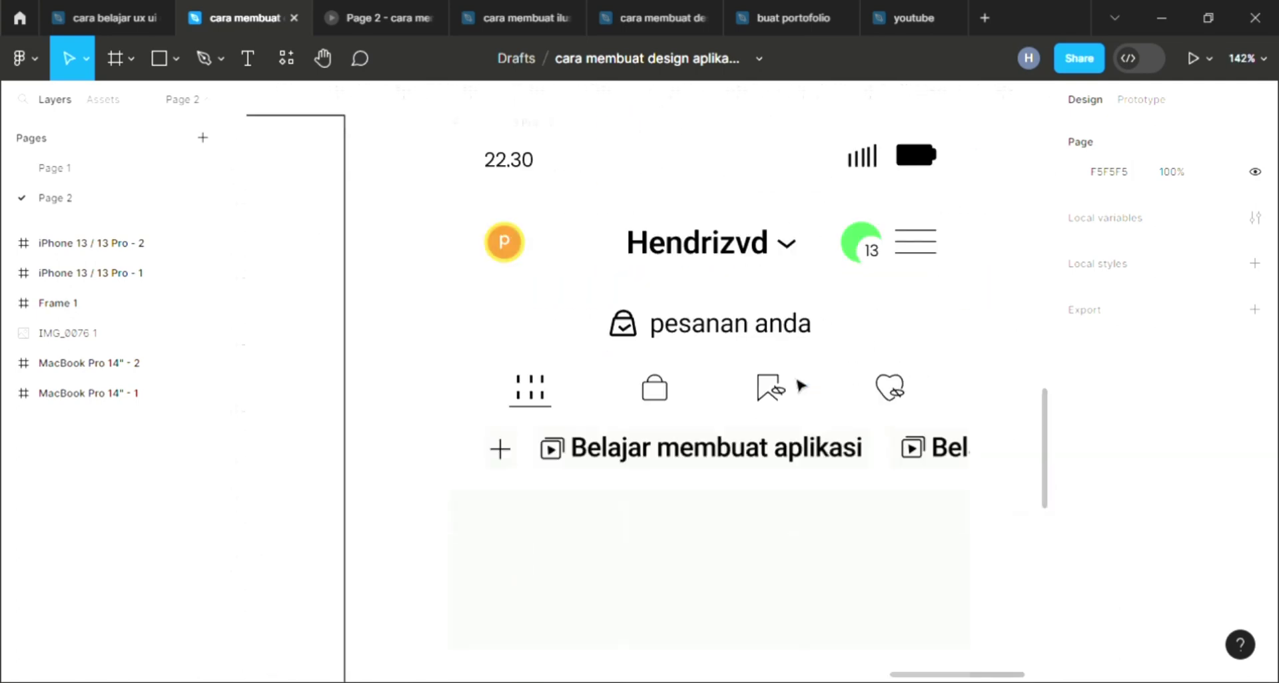
{"action": "scroll", "coordinate": [802, 246], "scroll_direction": "down", "scroll_amount": 3}
{"action": "scroll", "coordinate": [859, 155], "scroll_direction": "down", "scroll_amount": 2}
{"action": "scroll", "coordinate": [858, 157], "scroll_direction": "down", "scroll_amount": 5}
{"action": "scroll", "coordinate": [833, 200], "scroll_direction": "left", "scroll_amount": 3}
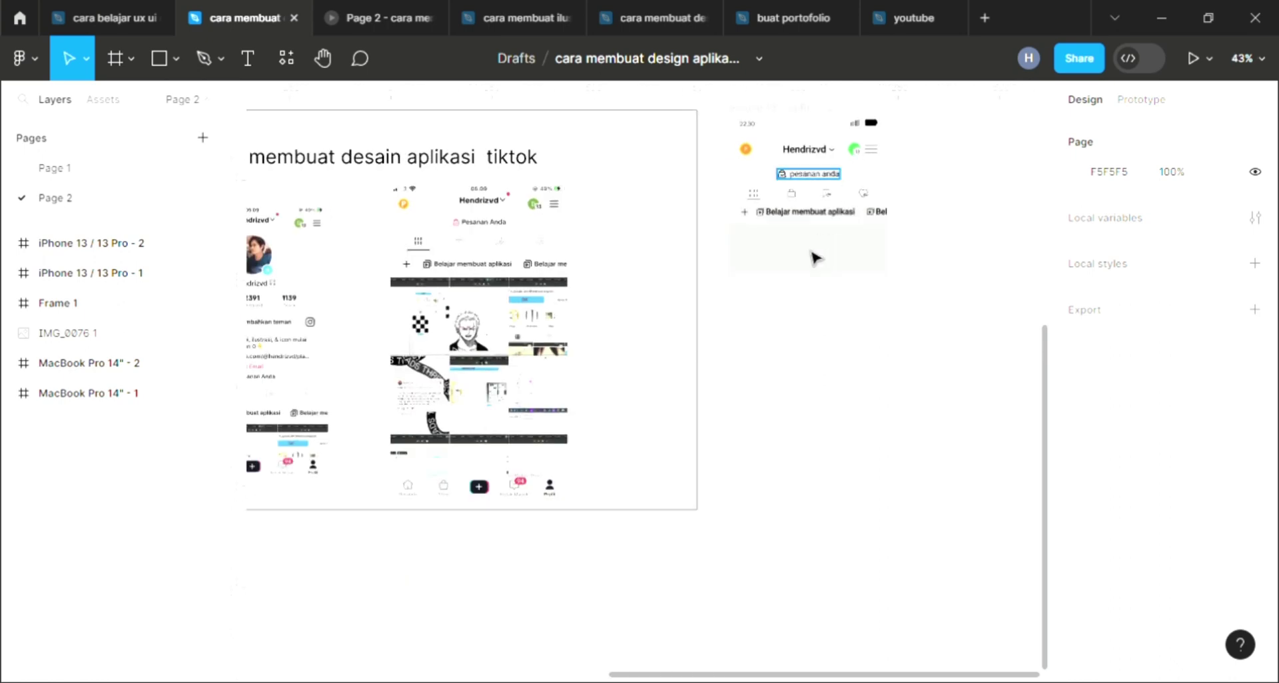
{"action": "scroll", "coordinate": [866, 179], "scroll_direction": "up", "scroll_amount": 3}
{"action": "scroll", "coordinate": [850, 151], "scroll_direction": "up", "scroll_amount": 2}
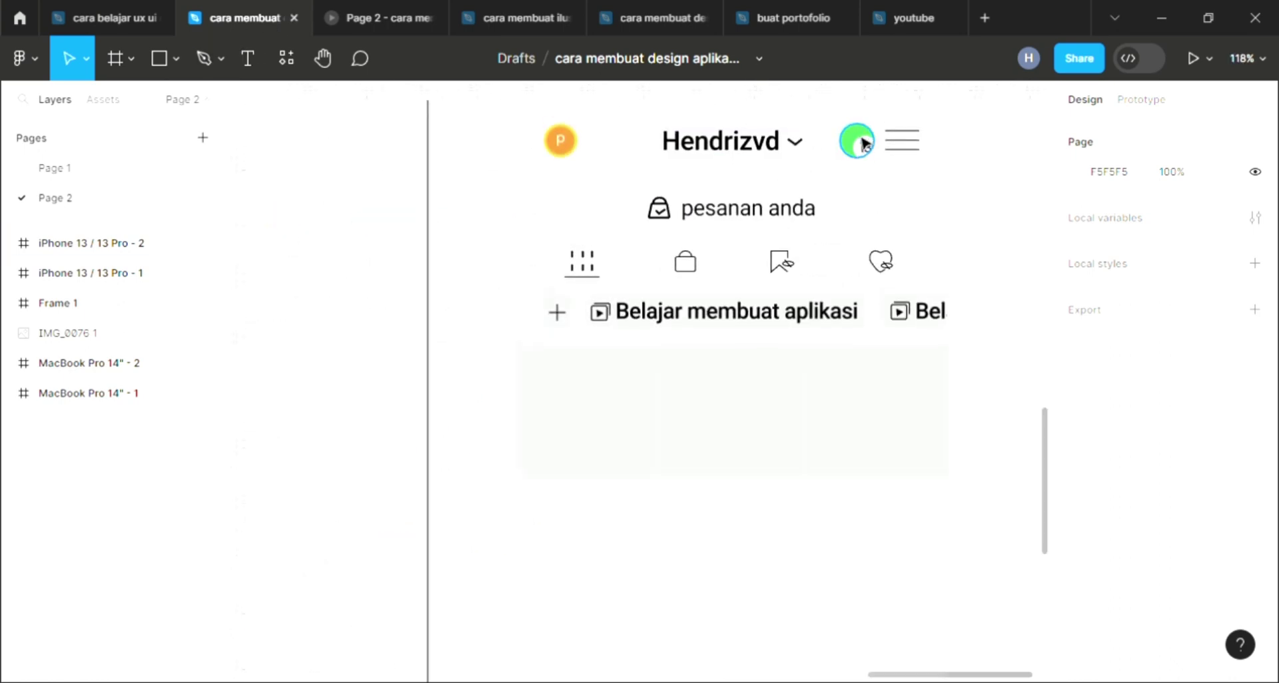
{"action": "scroll", "coordinate": [716, 313], "scroll_direction": "down", "scroll_amount": 1}
{"action": "scroll", "coordinate": [714, 330], "scroll_direction": "down", "scroll_amount": 1}
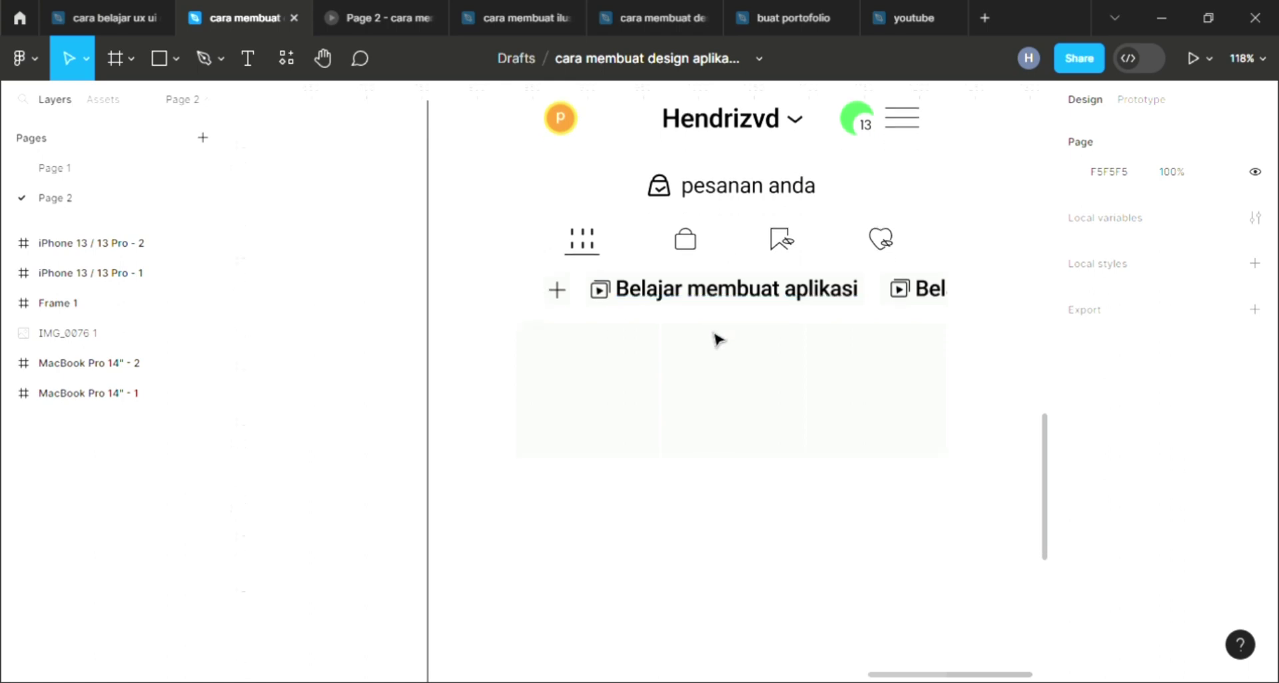
{"action": "scroll", "coordinate": [746, 341], "scroll_direction": "down", "scroll_amount": 1}
{"action": "scroll", "coordinate": [782, 348], "scroll_direction": "down", "scroll_amount": 2}
{"action": "scroll", "coordinate": [784, 350], "scroll_direction": "down", "scroll_amount": 2}
{"action": "scroll", "coordinate": [784, 350], "scroll_direction": "down", "scroll_amount": 2}
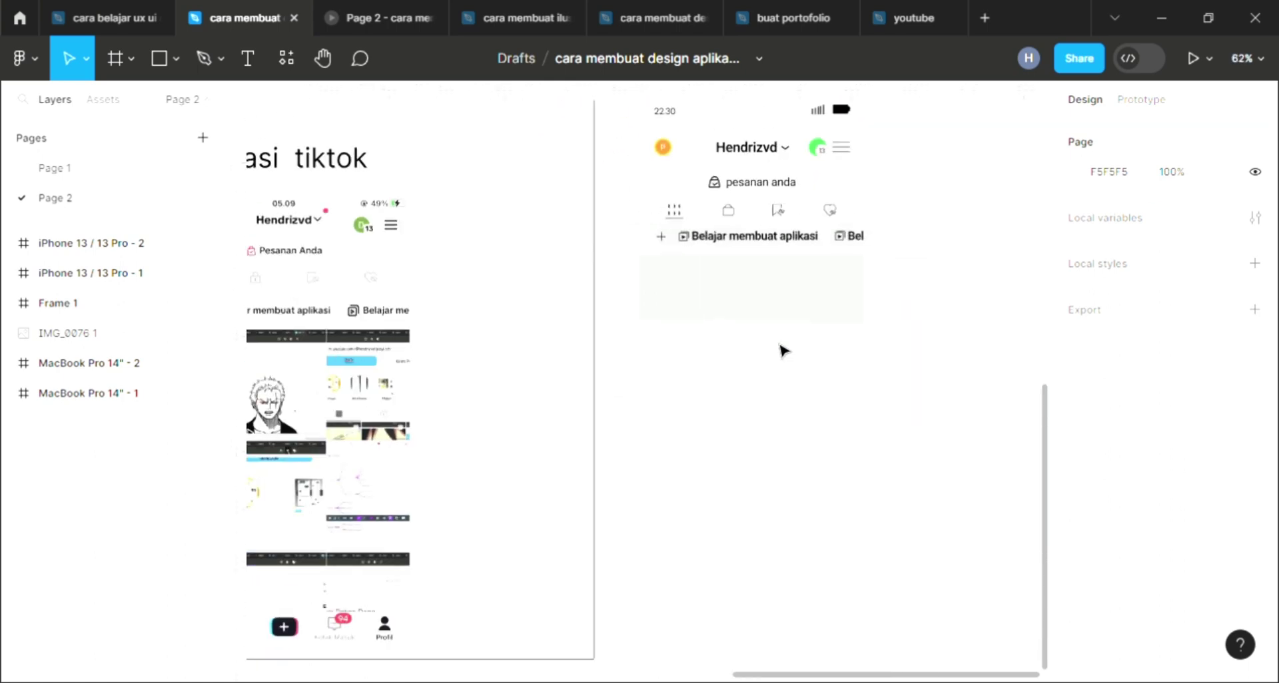
{"action": "scroll", "coordinate": [808, 375], "scroll_direction": "left", "scroll_amount": 4}
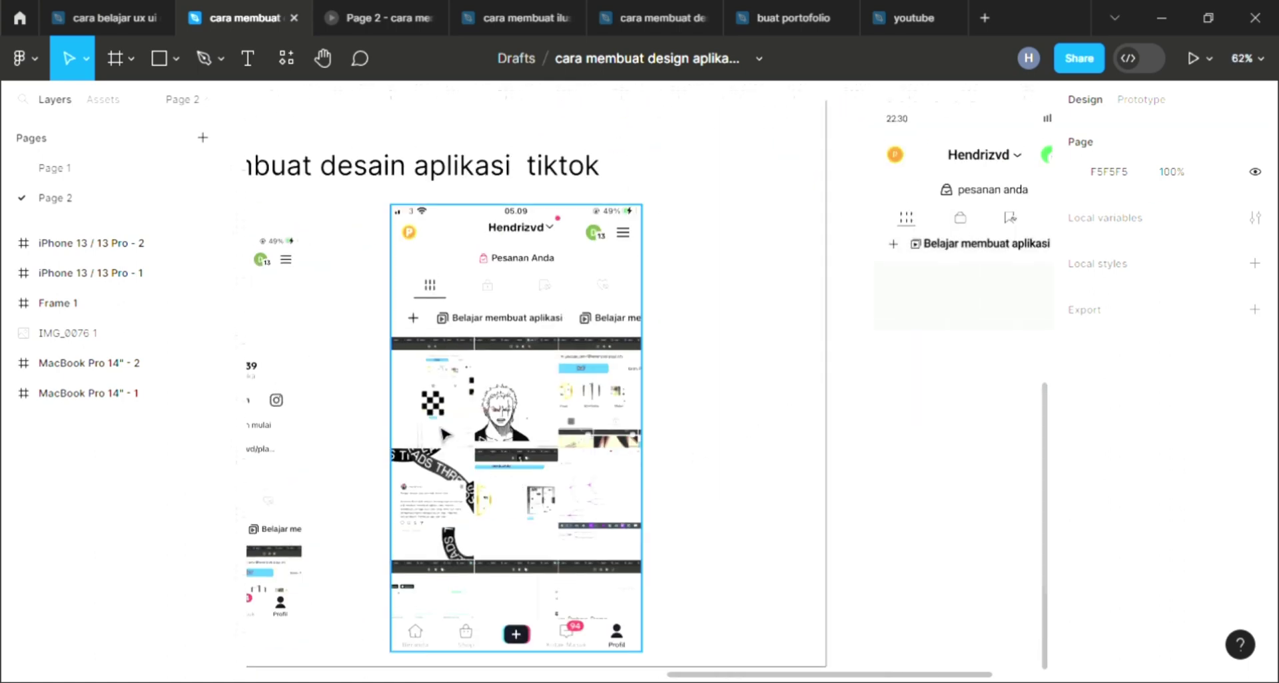
{"action": "scroll", "coordinate": [519, 501], "scroll_direction": "down", "scroll_amount": 1}
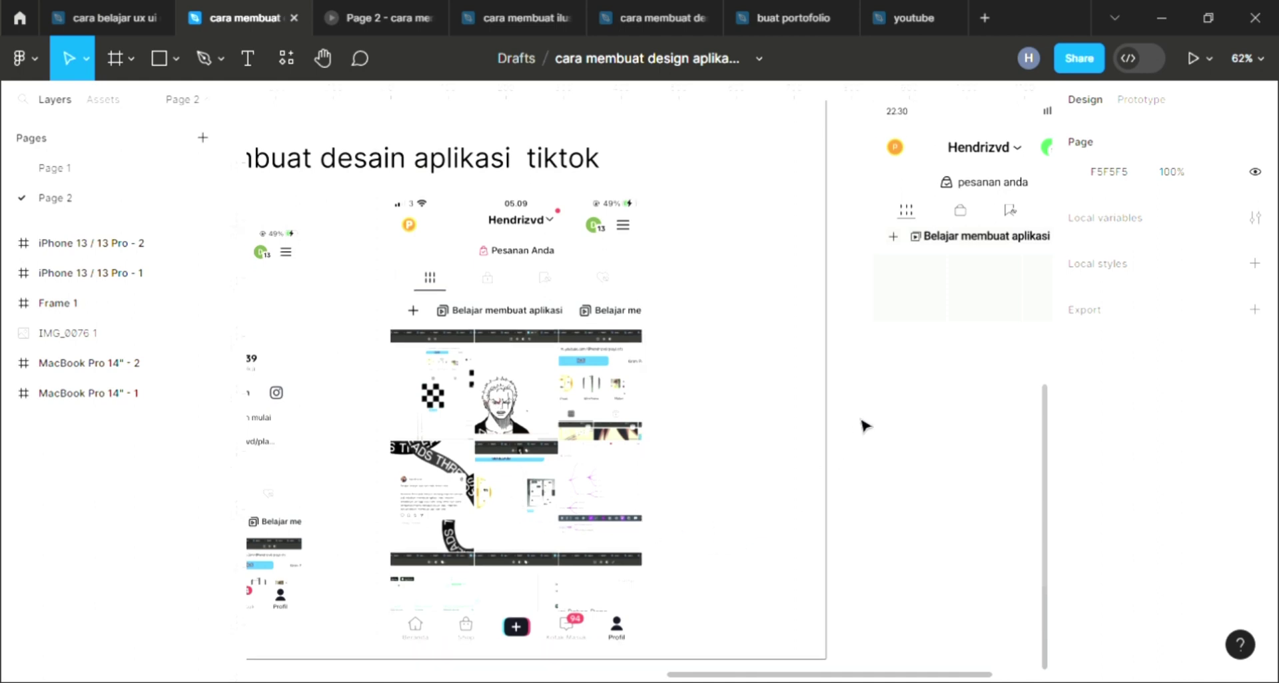
{"action": "scroll", "coordinate": [864, 425], "scroll_direction": "right", "scroll_amount": 1}
{"action": "scroll", "coordinate": [864, 425], "scroll_direction": "right", "scroll_amount": 2}
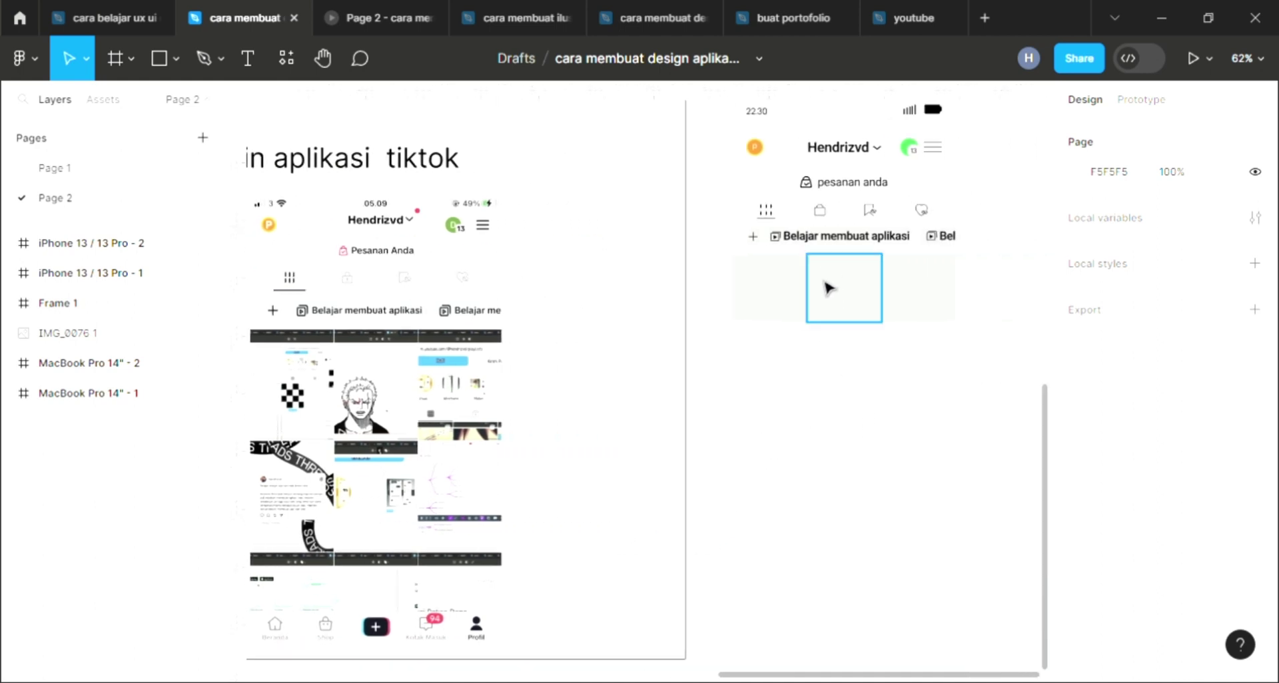
{"action": "left_click", "coordinate": [795, 292]}
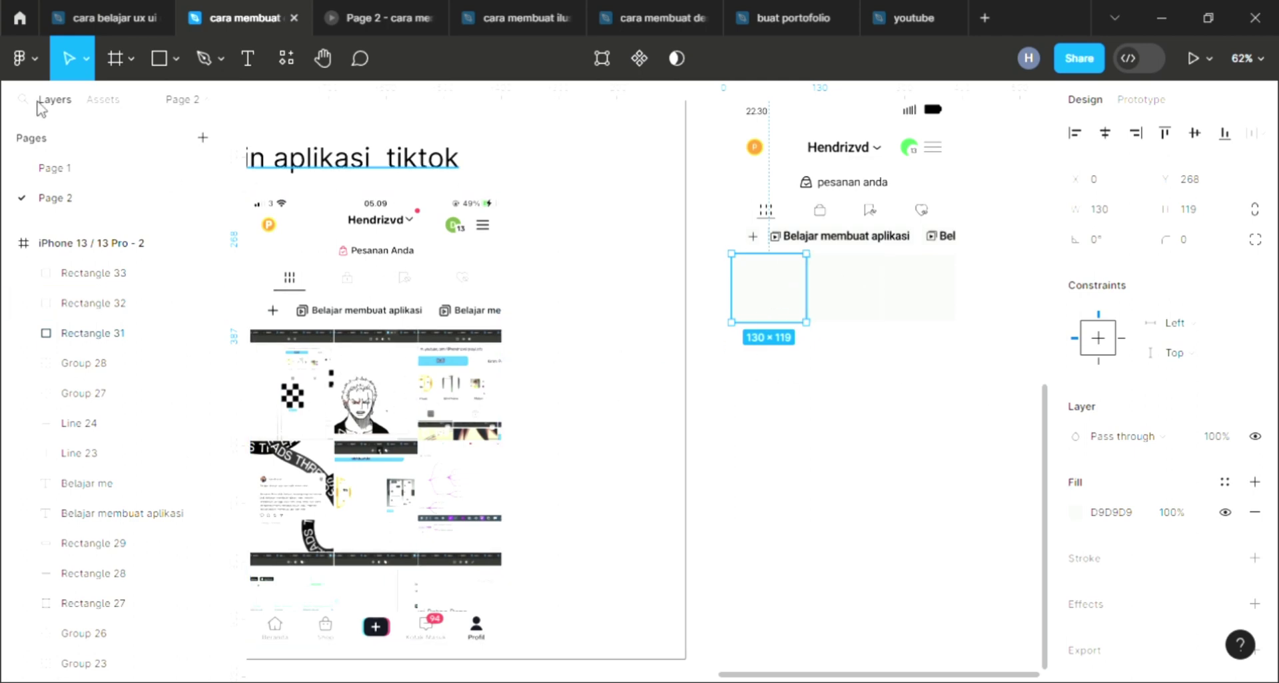
{"action": "left_click", "coordinate": [24, 56]}
{"action": "mouse_move", "coordinate": [56, 209]}
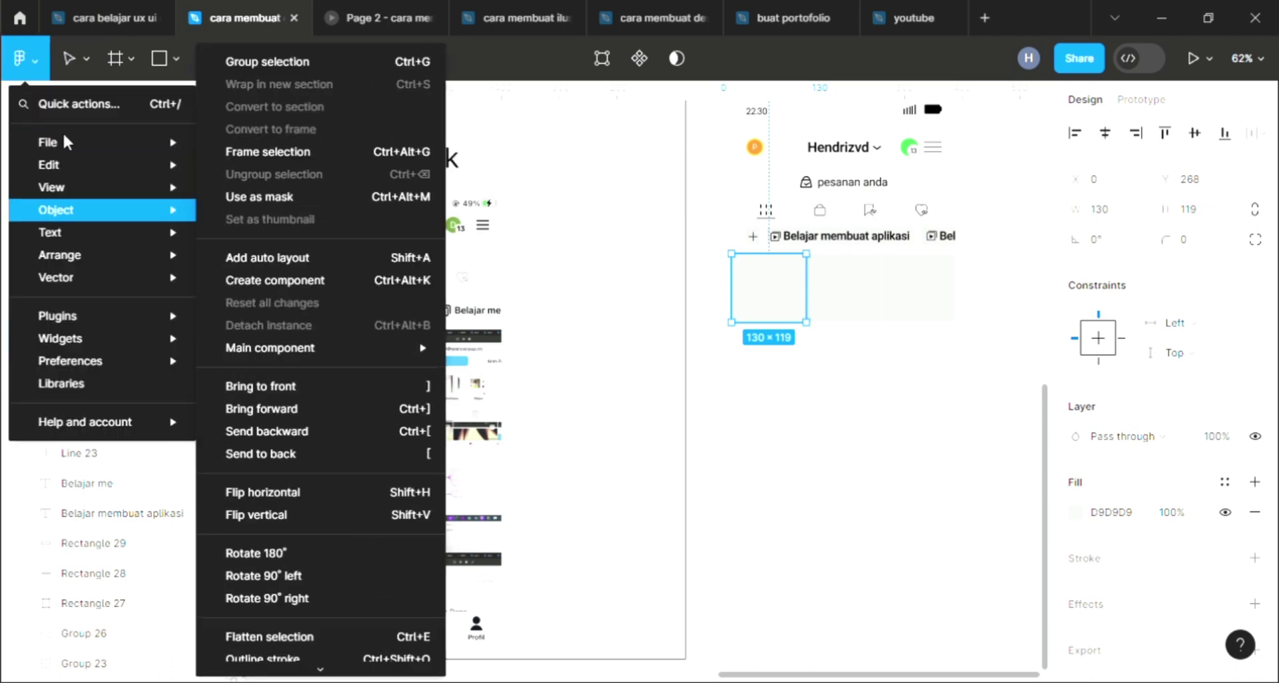
{"action": "mouse_move", "coordinate": [90, 141]}
{"action": "left_click", "coordinate": [247, 227]}
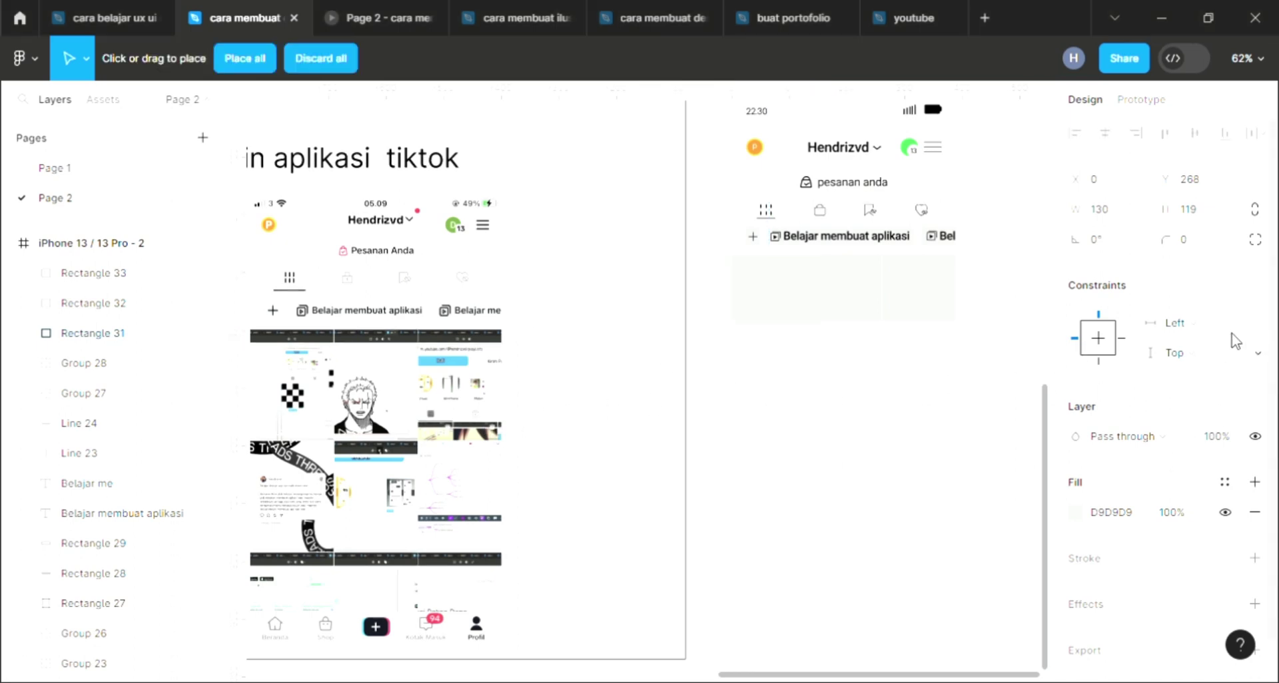
{"action": "left_click", "coordinate": [746, 283]}
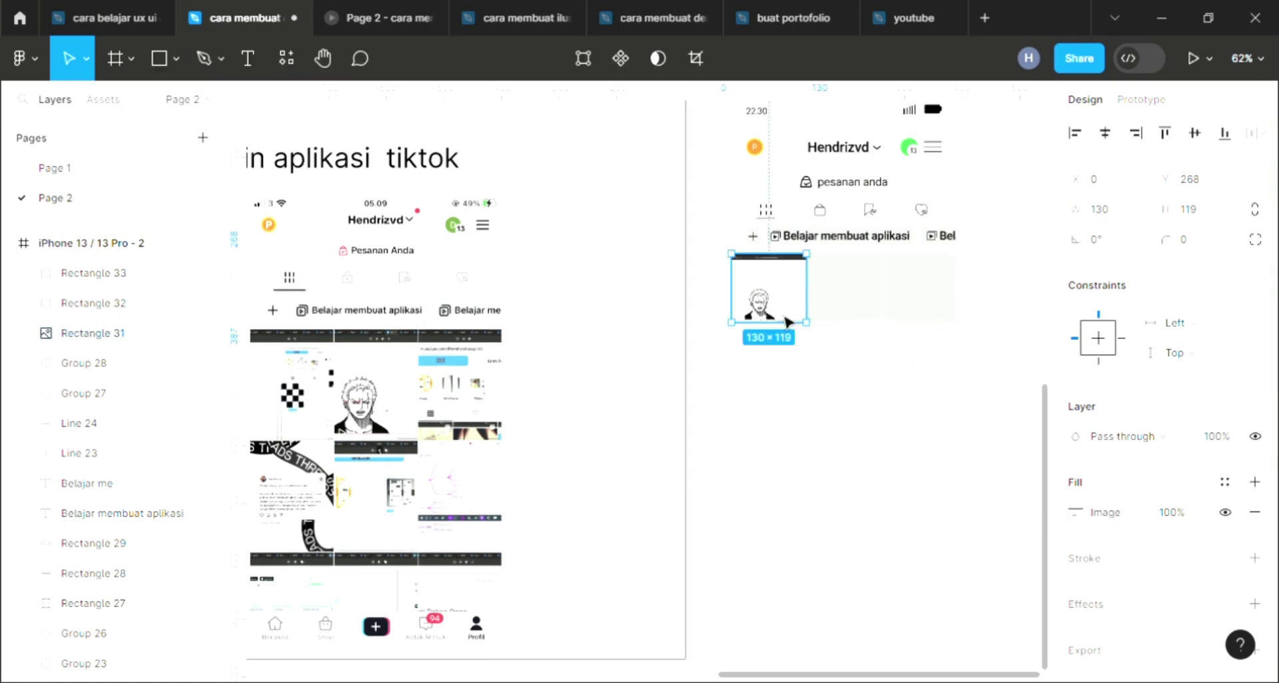
Switch Rectangle 32's fill type to Image, leaving a checker placeholder
{"action": "left_click", "coordinate": [842, 296]}
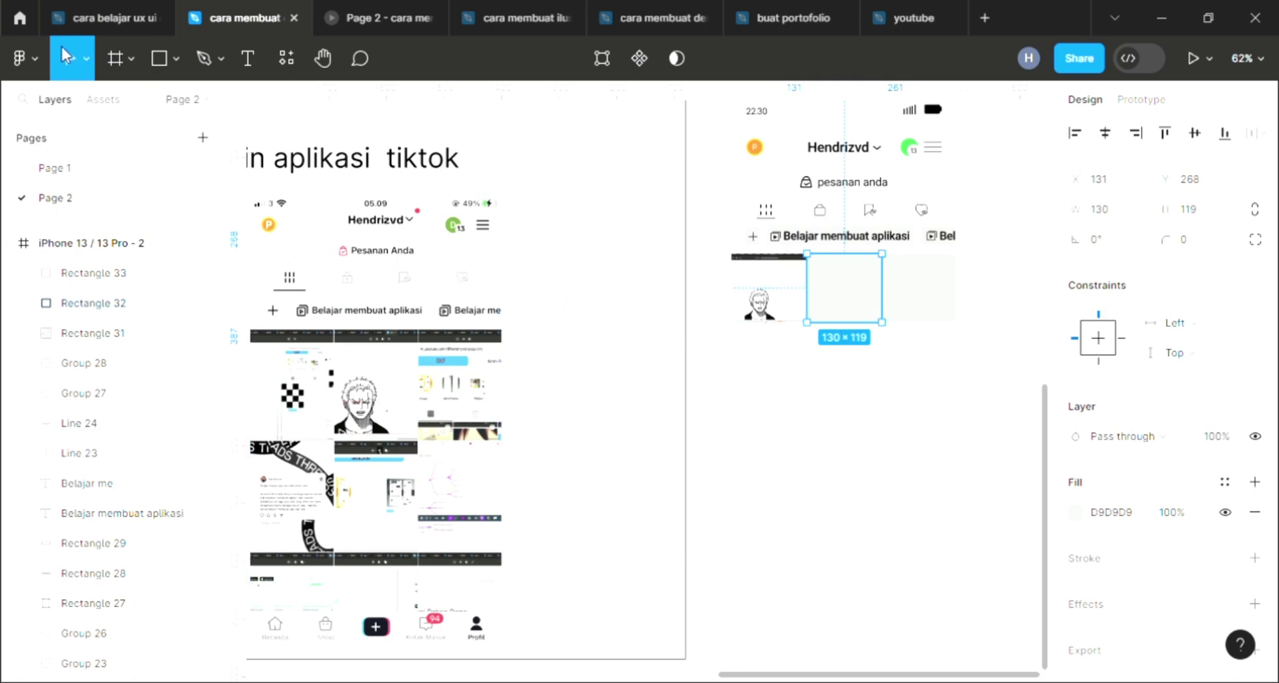
{"action": "left_click", "coordinate": [1075, 512]}
{"action": "left_click", "coordinate": [899, 179]}
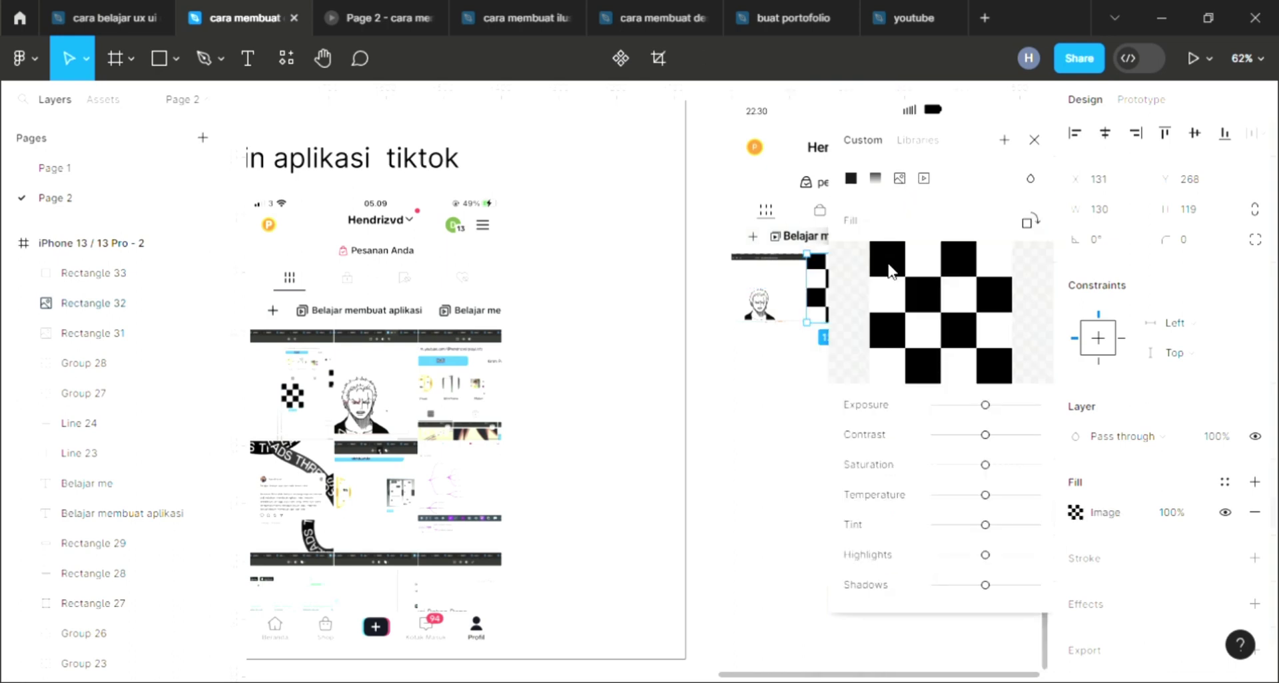
{"action": "left_click", "coordinate": [1033, 140]}
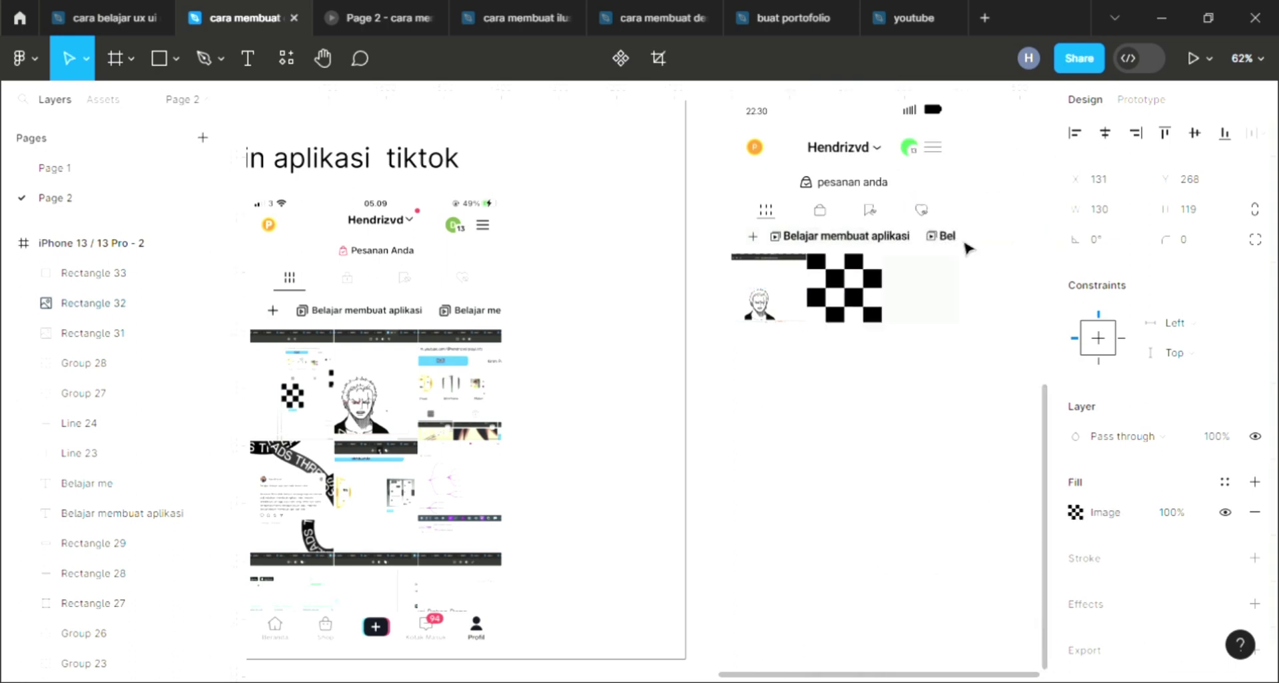
{"action": "left_click", "coordinate": [21, 58]}
{"action": "mouse_move", "coordinate": [60, 142]}
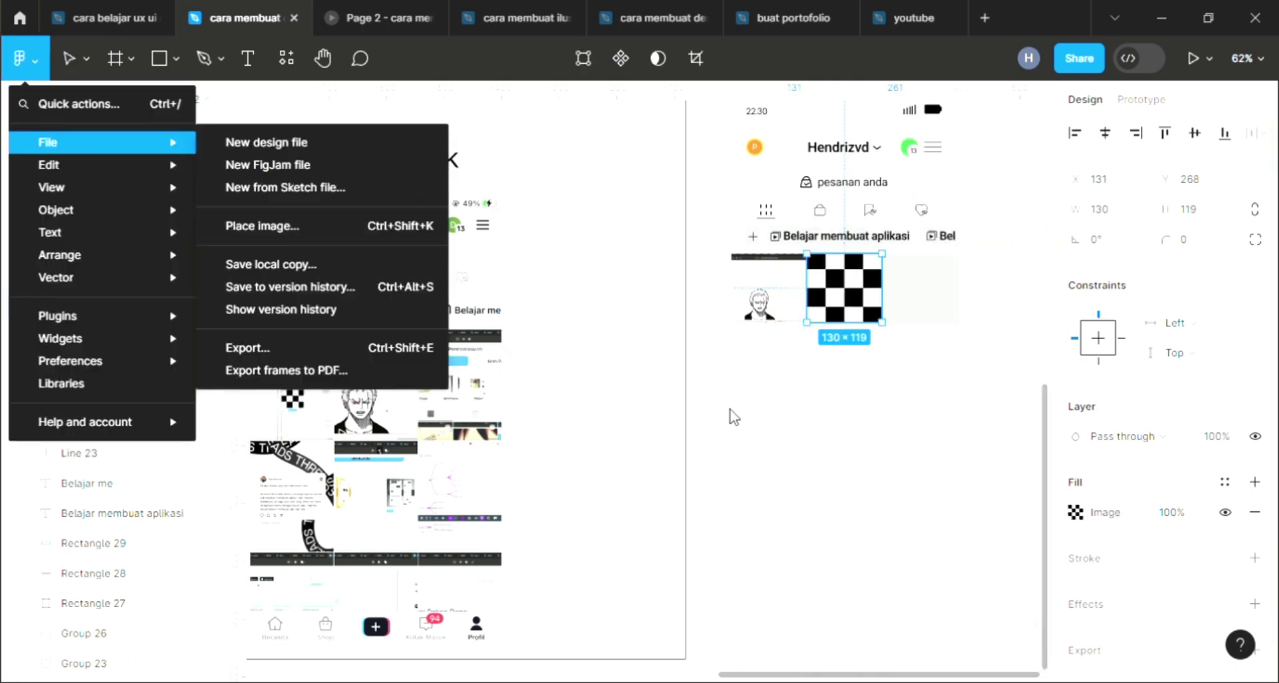
{"action": "left_click", "coordinate": [992, 469]}
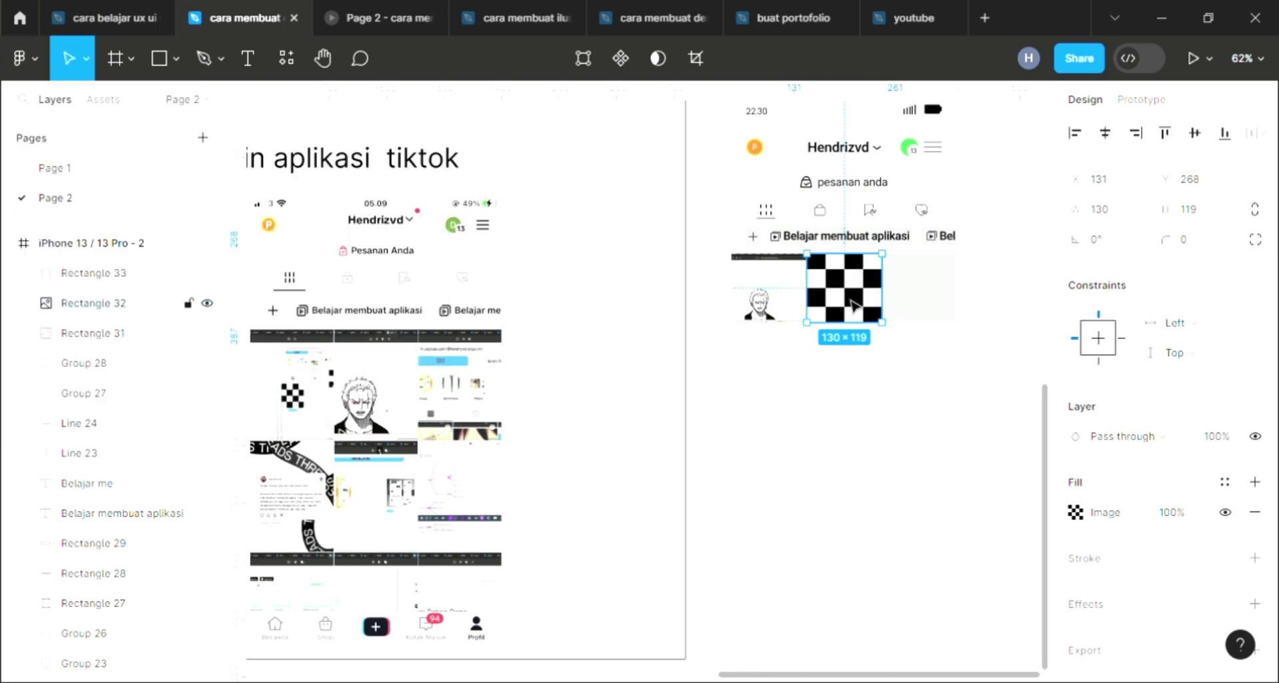
{"action": "left_click", "coordinate": [878, 394]}
{"action": "left_click", "coordinate": [826, 296]}
Choose the screenshot-collage file as Rectangle 32's image fill
{"action": "left_click", "coordinate": [1074, 513]}
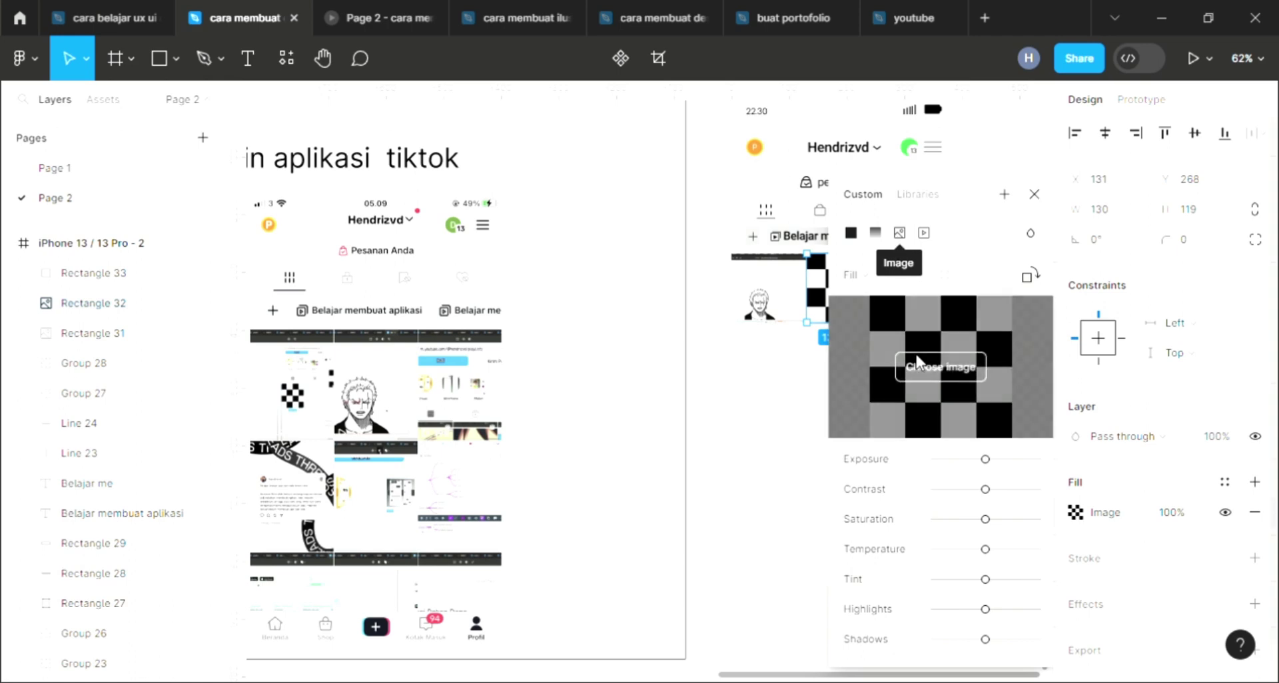
{"action": "left_click", "coordinate": [938, 373]}
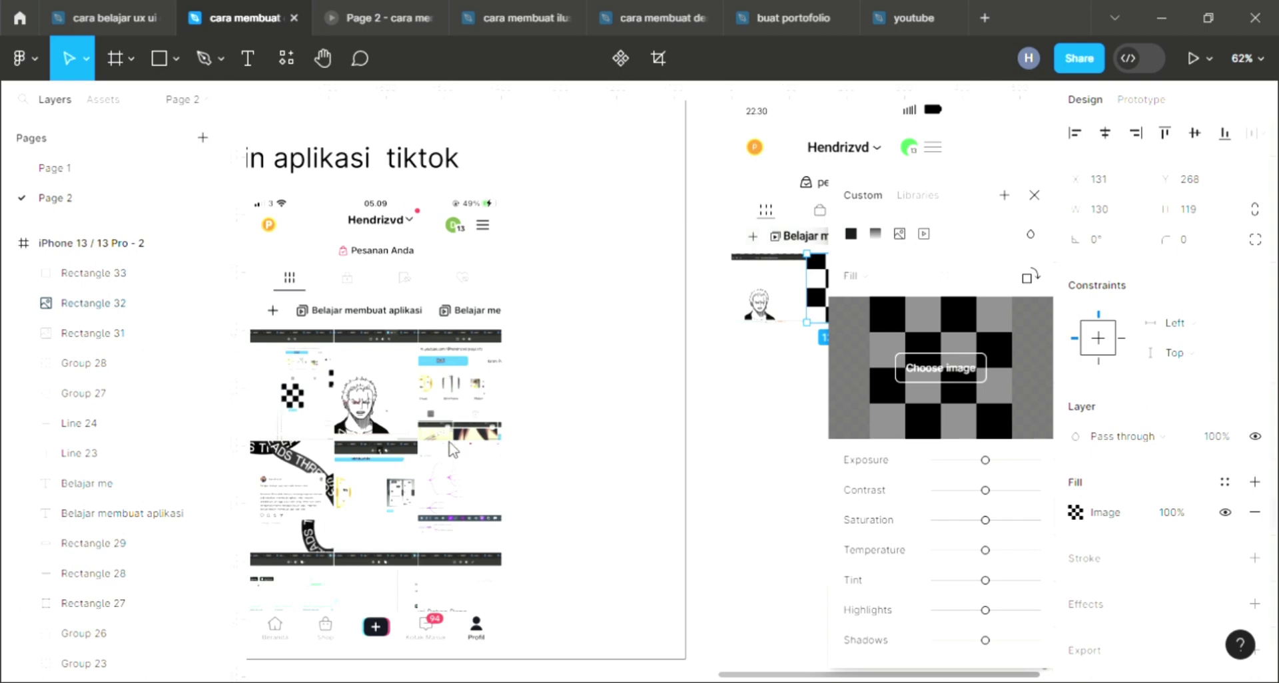
{"action": "left_click", "coordinate": [1035, 196]}
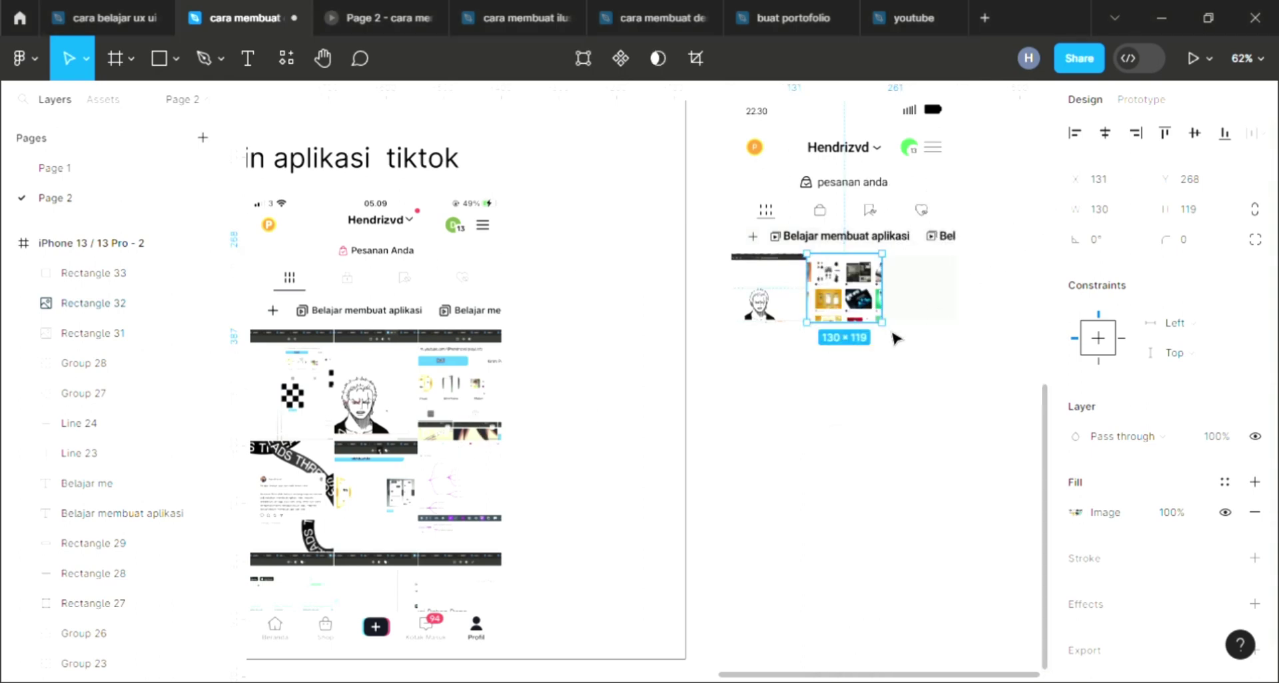
{"action": "left_click", "coordinate": [904, 433]}
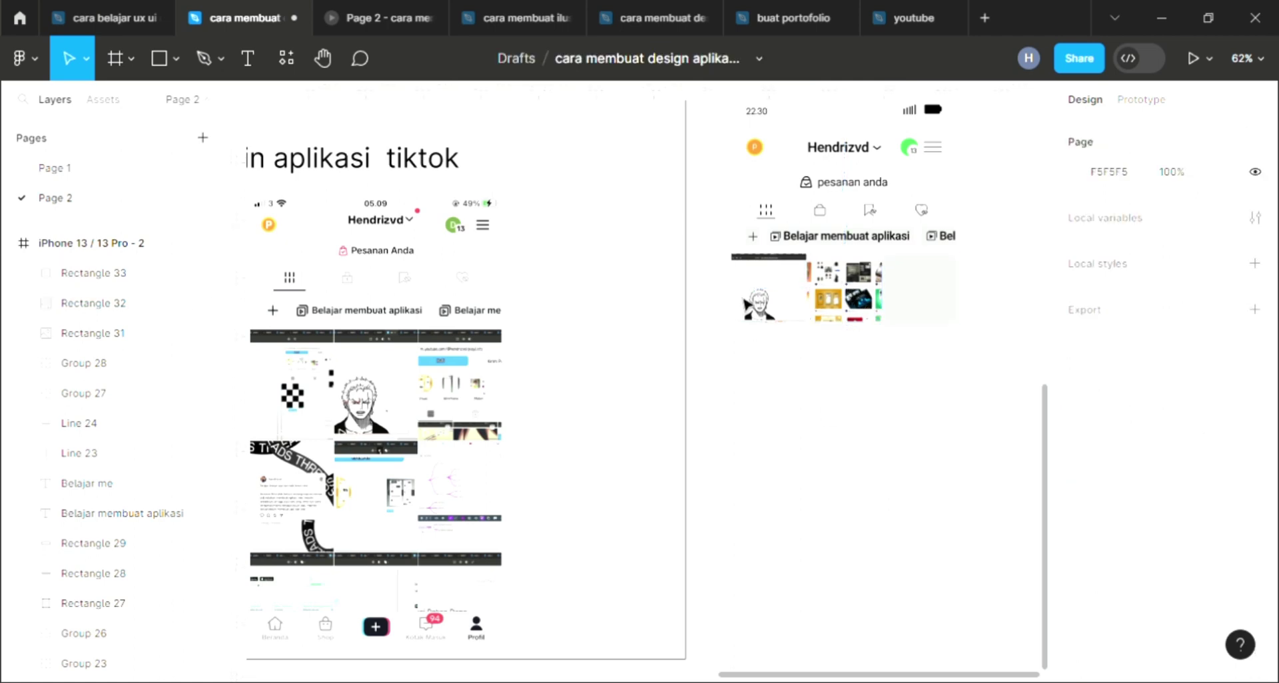
Fill Rectangle 33 with the dark website-tutorial screenshot image
{"action": "left_click", "coordinate": [892, 302]}
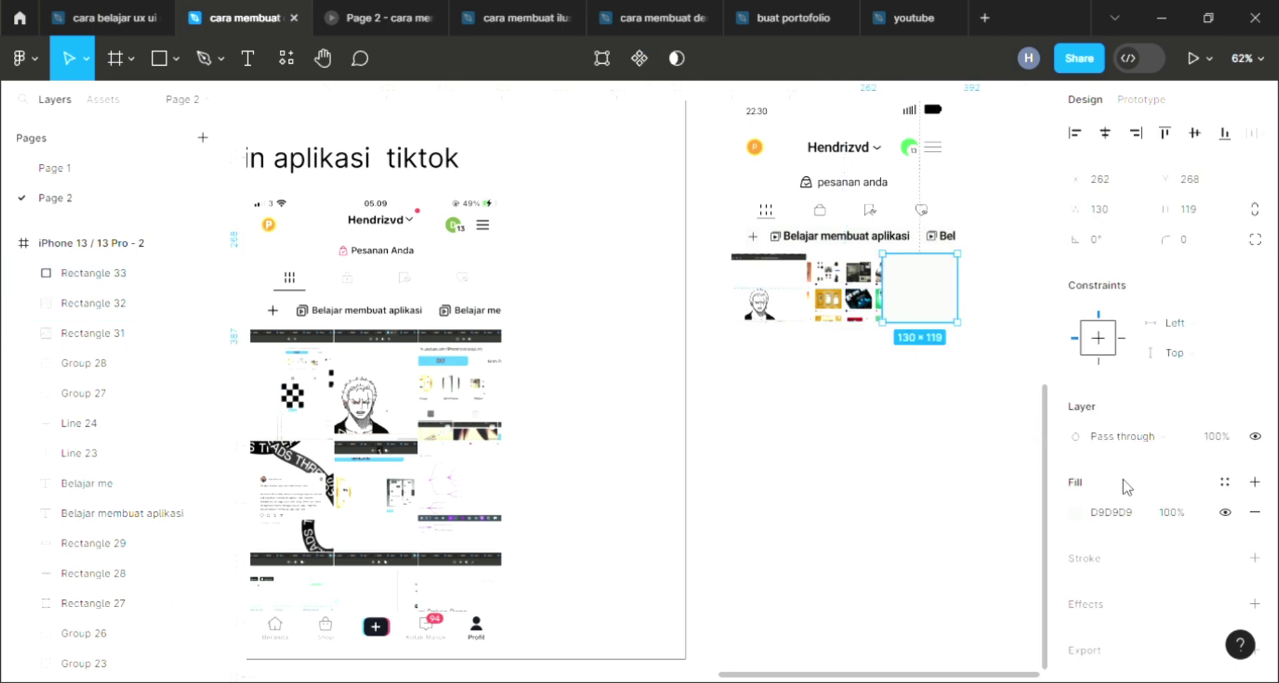
{"action": "left_click", "coordinate": [1075, 512]}
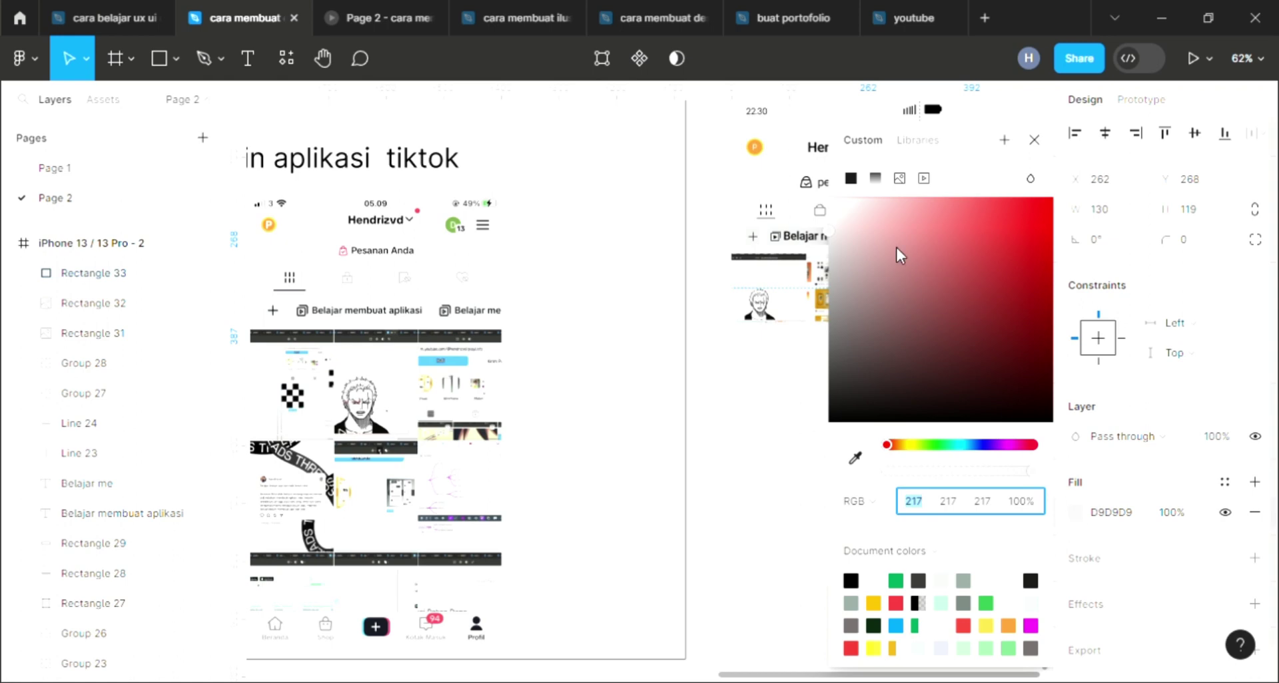
{"action": "left_click", "coordinate": [899, 178]}
{"action": "left_click", "coordinate": [1035, 140]}
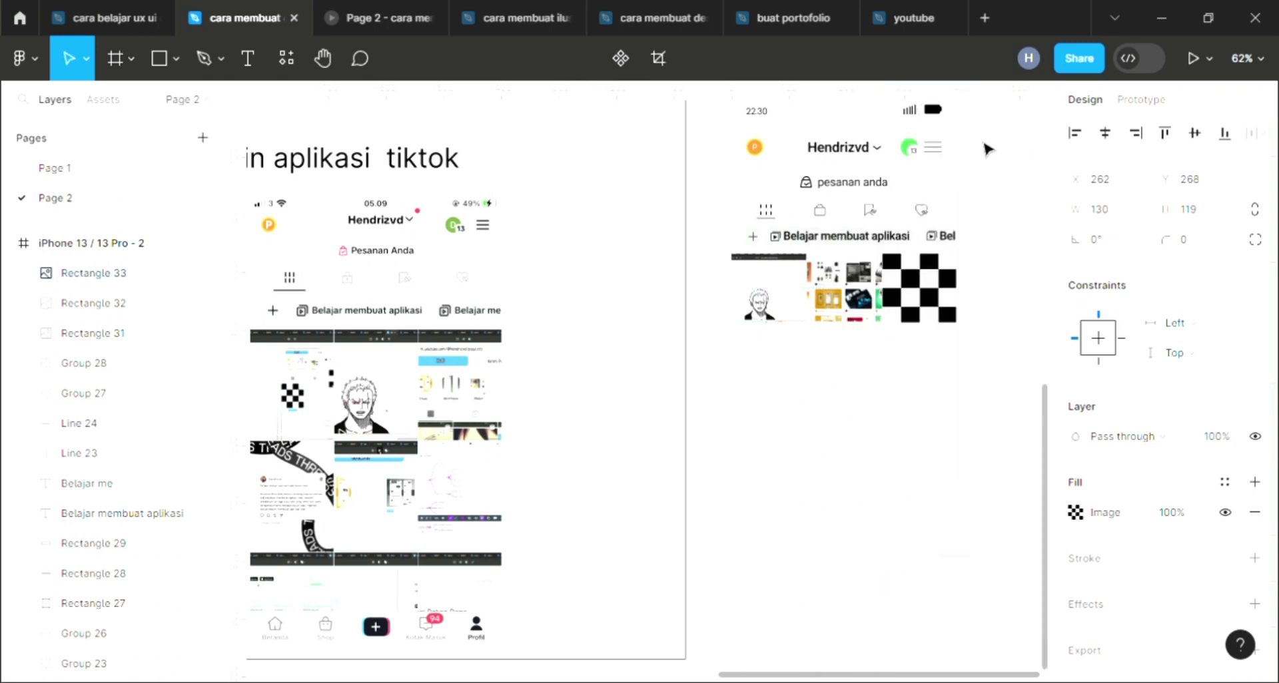
{"action": "left_click", "coordinate": [21, 58]}
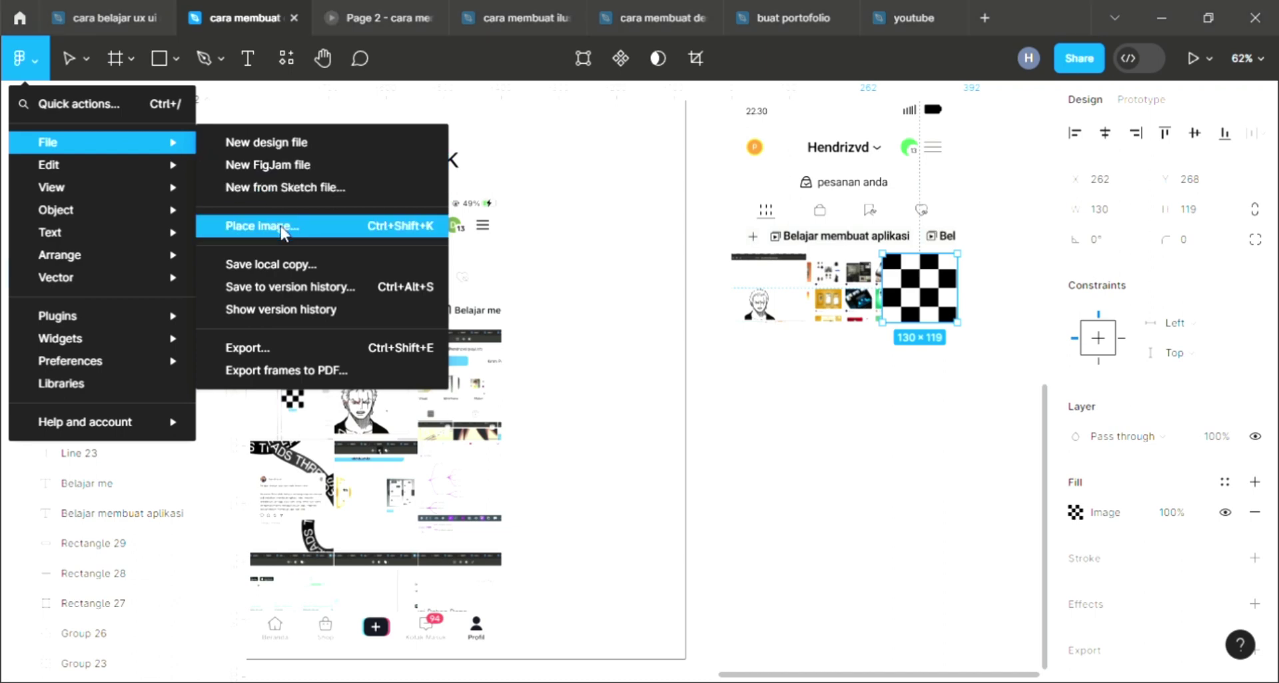
{"action": "left_click", "coordinate": [281, 229]}
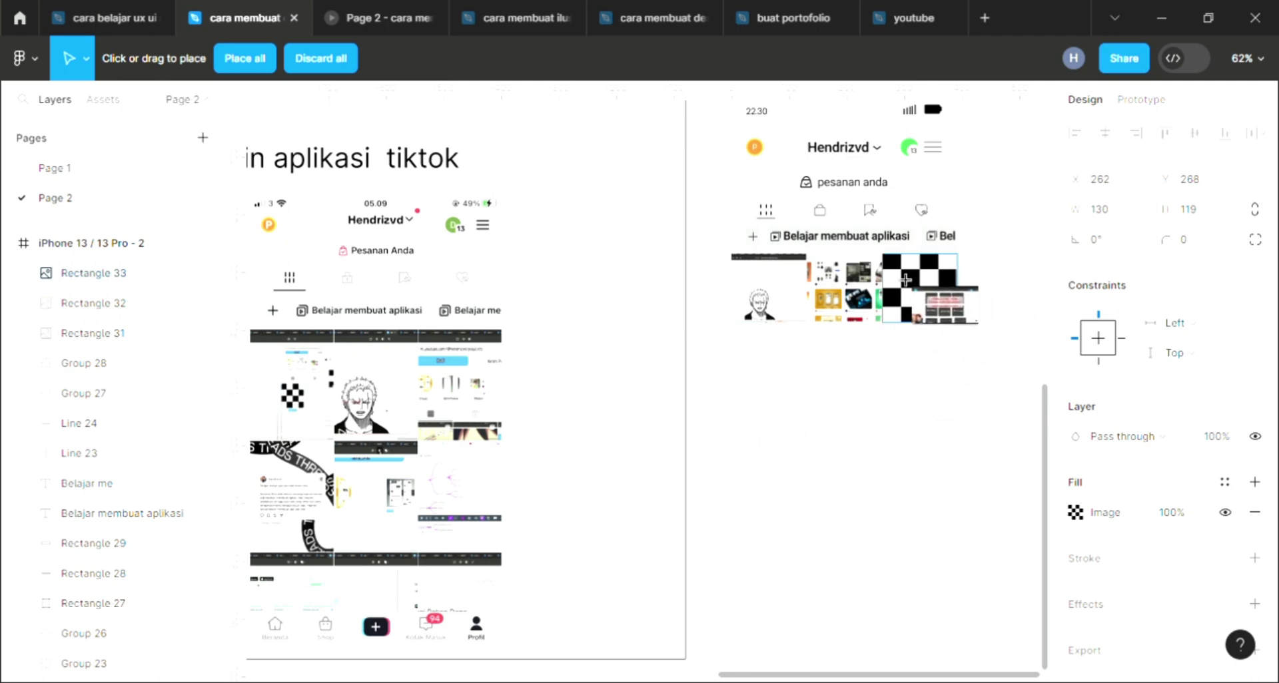
{"action": "left_click", "coordinate": [906, 280]}
{"action": "left_click", "coordinate": [893, 418]}
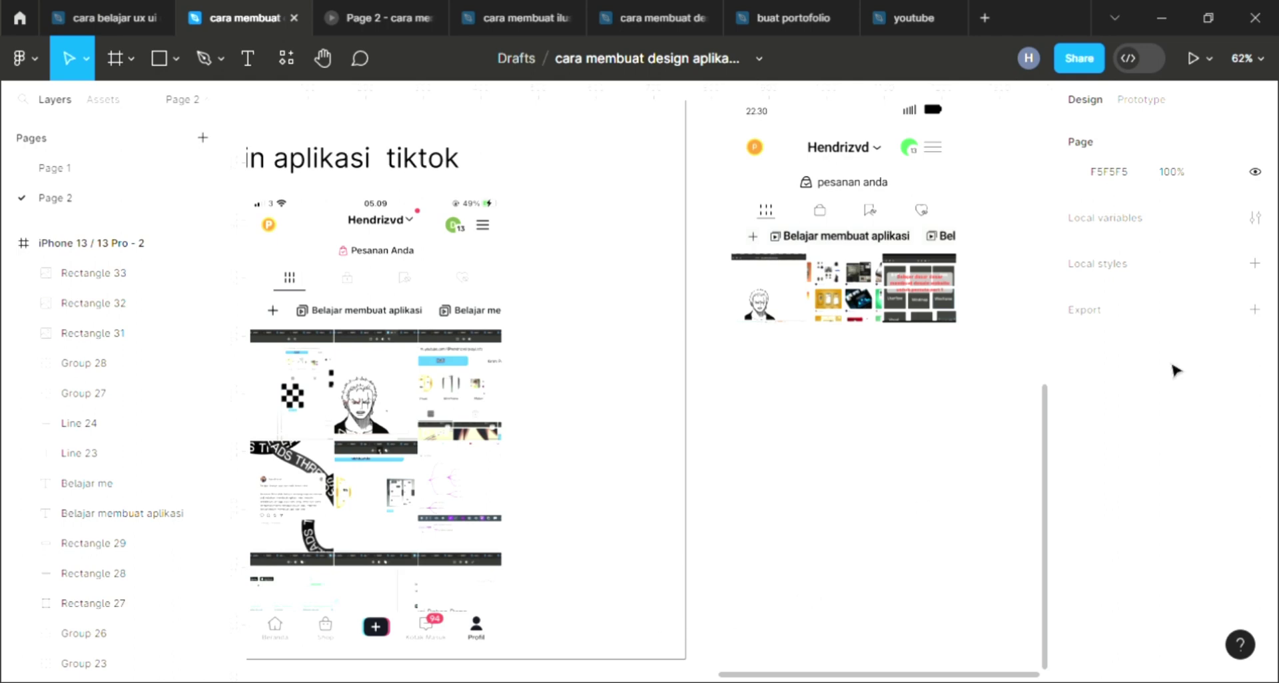
Duplicate the three top-row thumbnails and drag the copies below the row
{"action": "scroll", "coordinate": [935, 474], "scroll_direction": "left", "scroll_amount": 3}
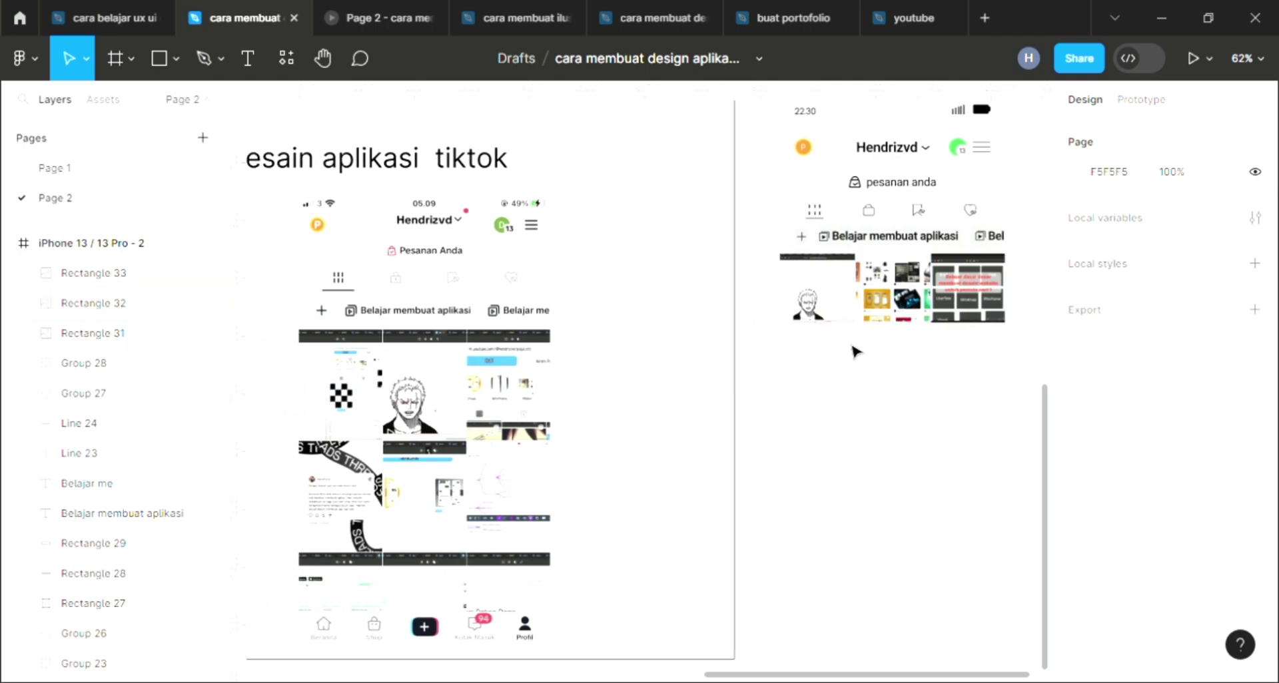
{"action": "scroll", "coordinate": [722, 398], "scroll_direction": "left", "scroll_amount": 2}
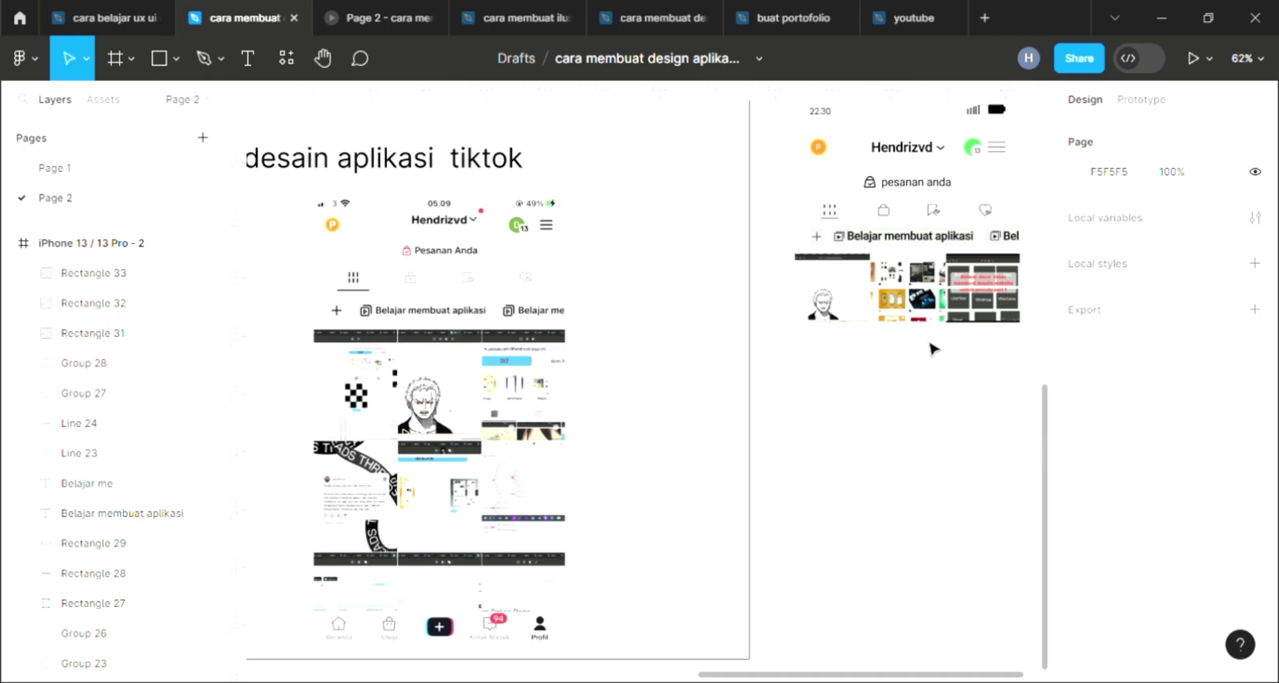
{"action": "left_click", "coordinate": [842, 318]}
{"action": "left_click", "coordinate": [893, 310], "text": "shift"}
{"action": "left_click", "coordinate": [986, 303], "text": "shift"}
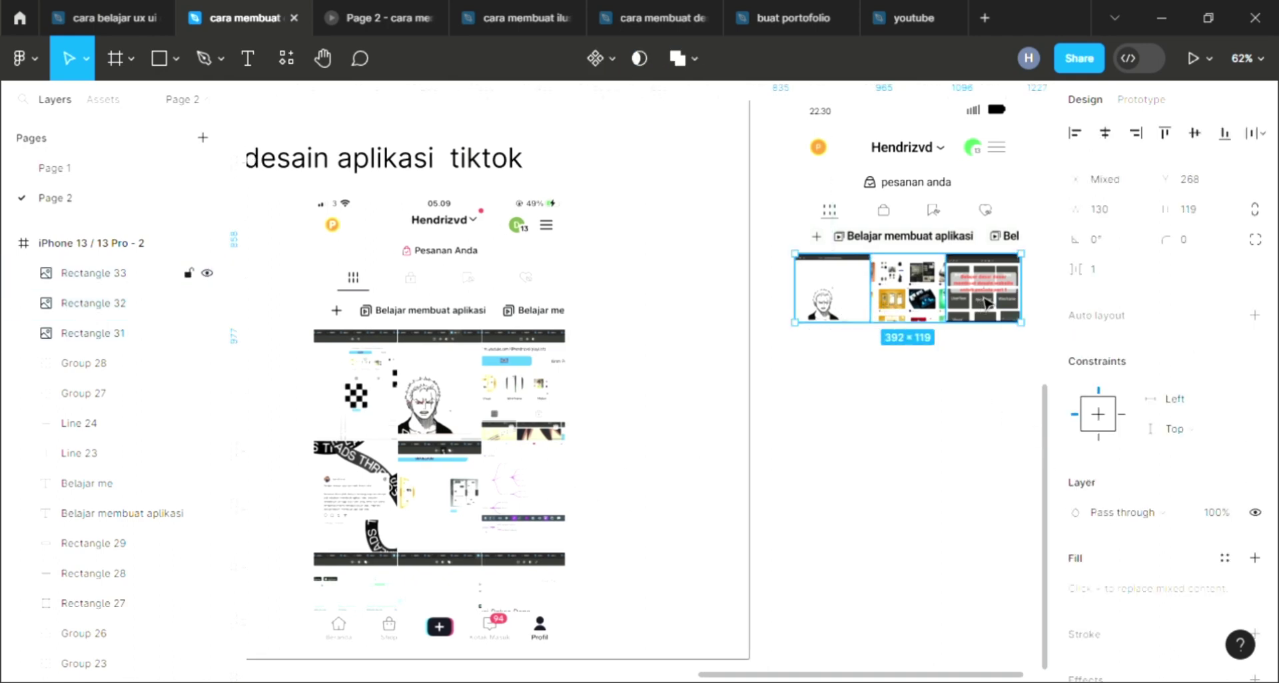
{"action": "key", "text": "ctrl+d"}
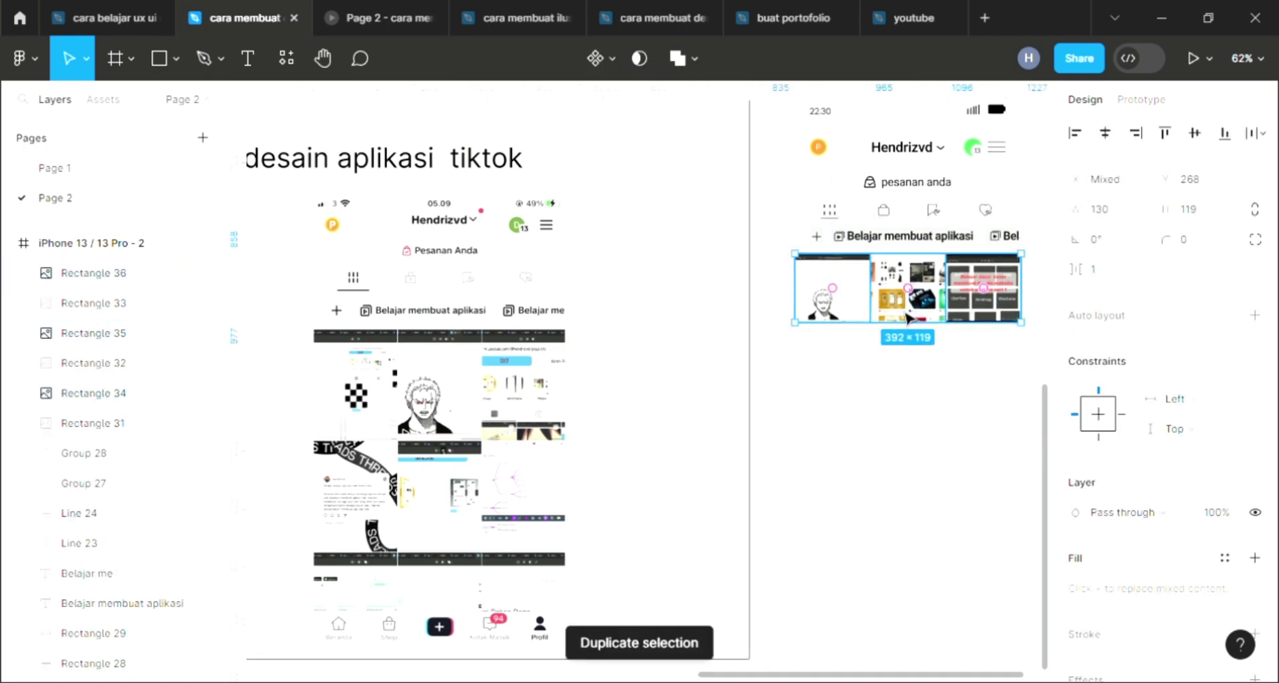
{"action": "mouse_move", "coordinate": [911, 318]}
{"action": "left_mouse_down"}
{"action": "mouse_move", "coordinate": [906, 379]}
{"action": "mouse_move", "coordinate": [893, 390]}
{"action": "mouse_move", "coordinate": [878, 365]}
{"action": "left_mouse_up"}
Undo the accidental centre alignment and nudge the duplicated row right into place
{"action": "scroll", "coordinate": [906, 380], "scroll_direction": "up", "scroll_amount": 3}
{"action": "scroll", "coordinate": [885, 413], "scroll_direction": "up", "scroll_amount": 2}
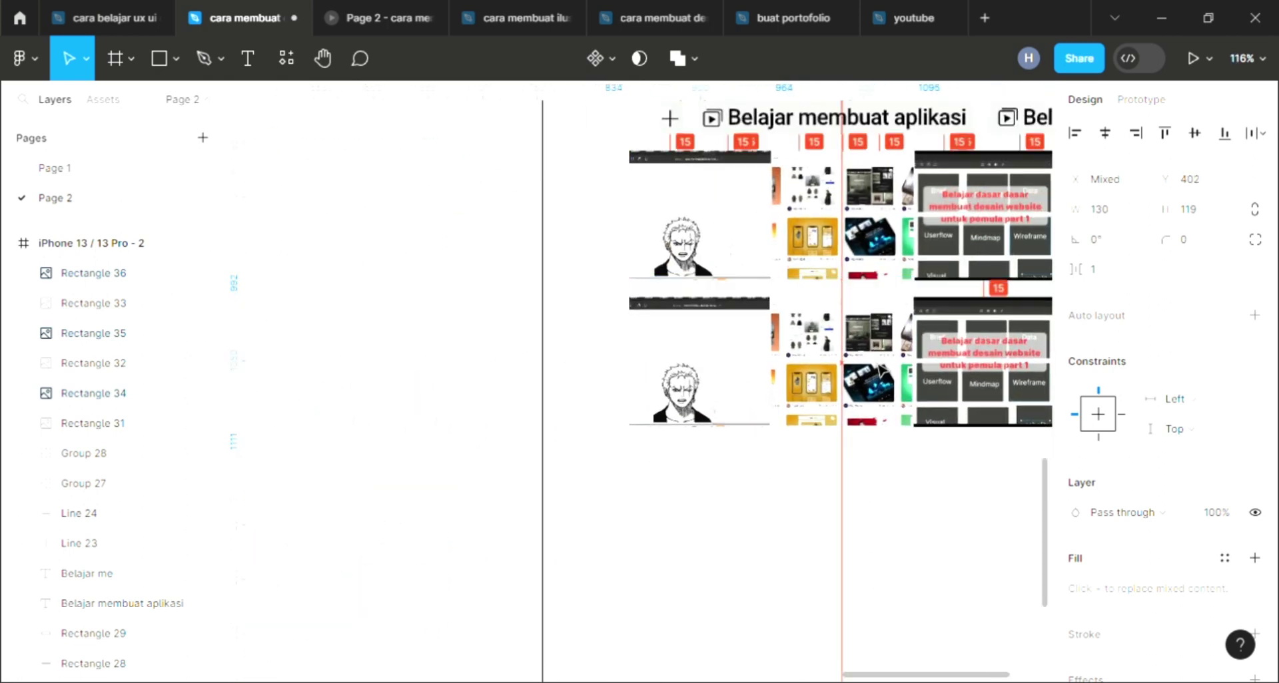
{"action": "left_click", "coordinate": [1106, 137]}
{"action": "key", "text": "ctrl+z"}
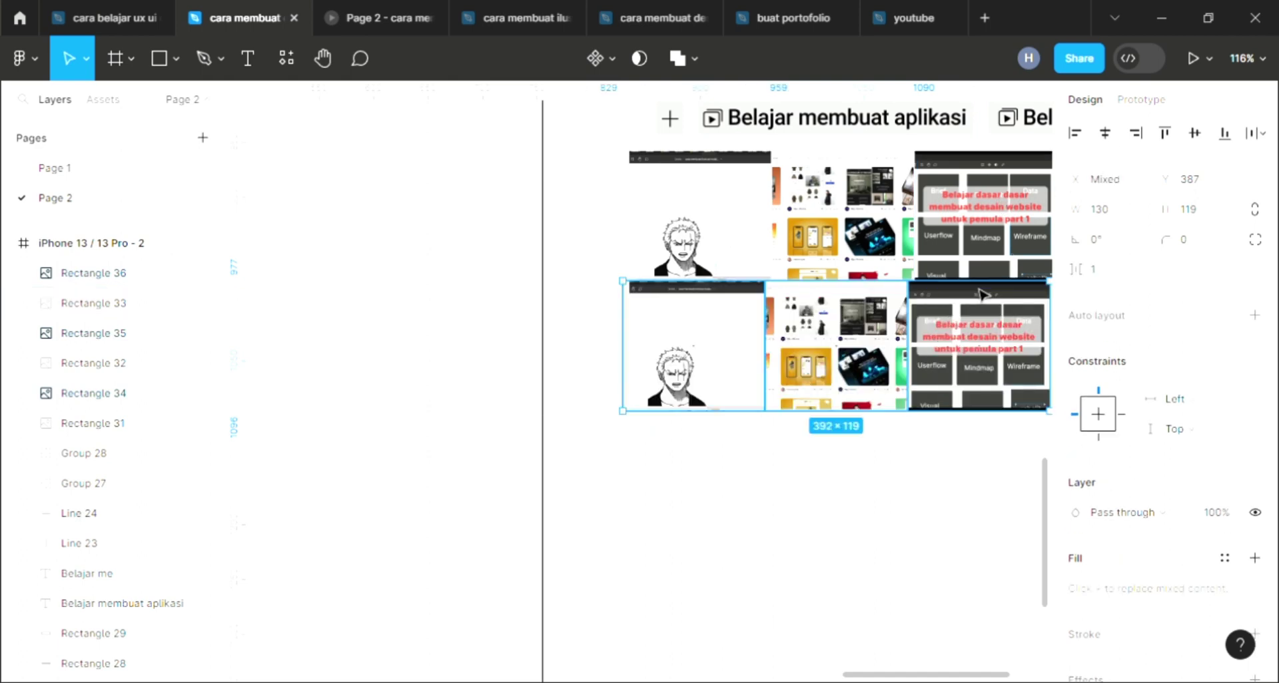
{"action": "scroll", "coordinate": [842, 443], "scroll_direction": "right", "scroll_amount": 5}
{"action": "scroll", "coordinate": [846, 479], "scroll_direction": "up", "scroll_amount": 2}
{"action": "scroll", "coordinate": [866, 453], "scroll_direction": "up", "scroll_amount": 3}
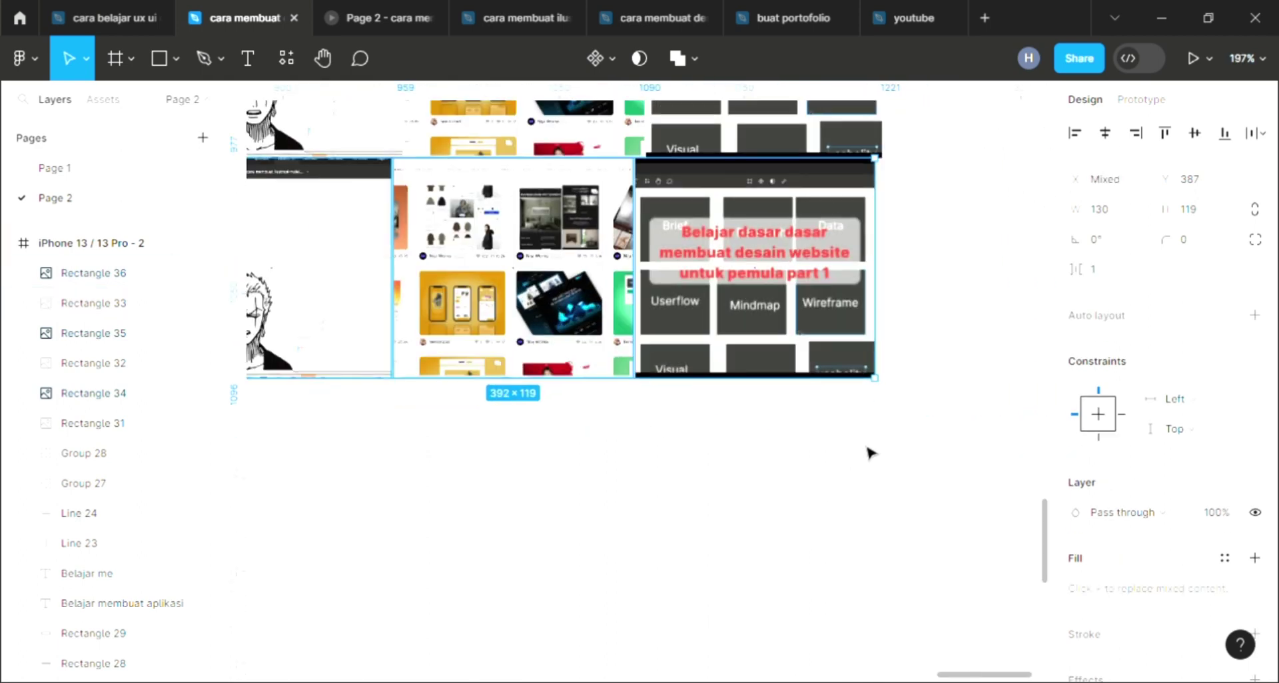
{"action": "scroll", "coordinate": [893, 436], "scroll_direction": "up", "scroll_amount": 2}
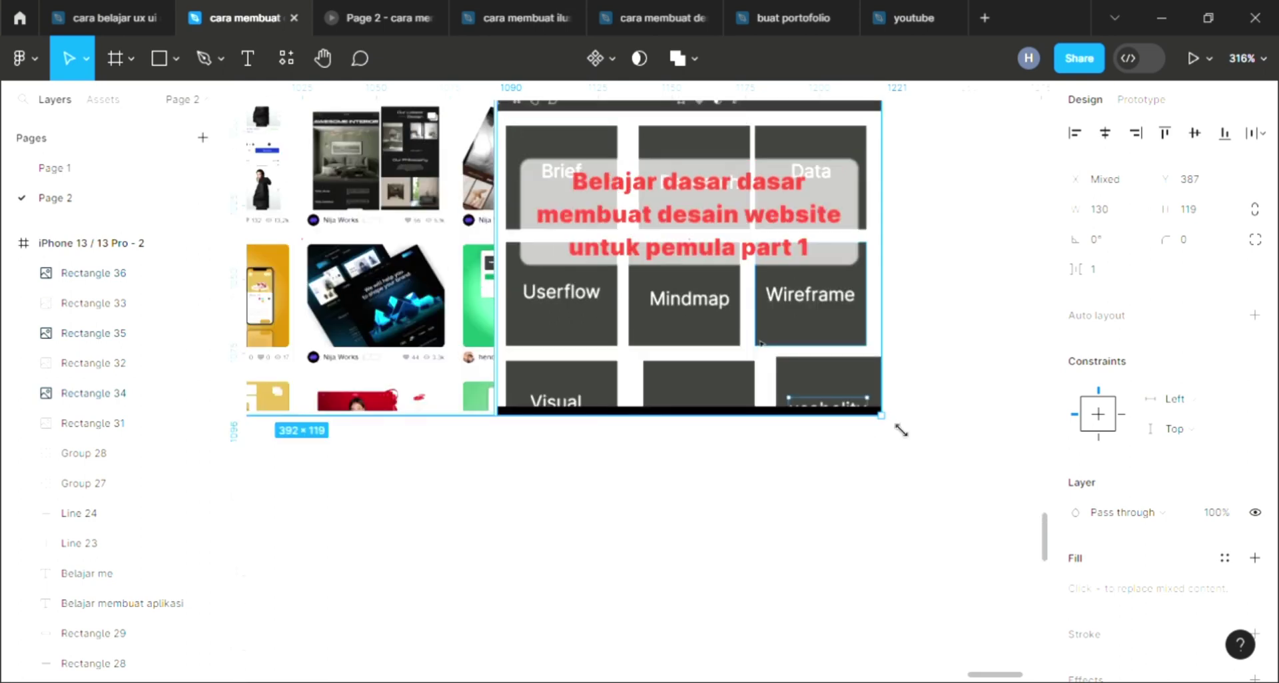
{"action": "key", "text": "Right"}
{"action": "key", "text": "Right"}
{"action": "key", "text": "Right"}
{"action": "key", "text": "Right"}
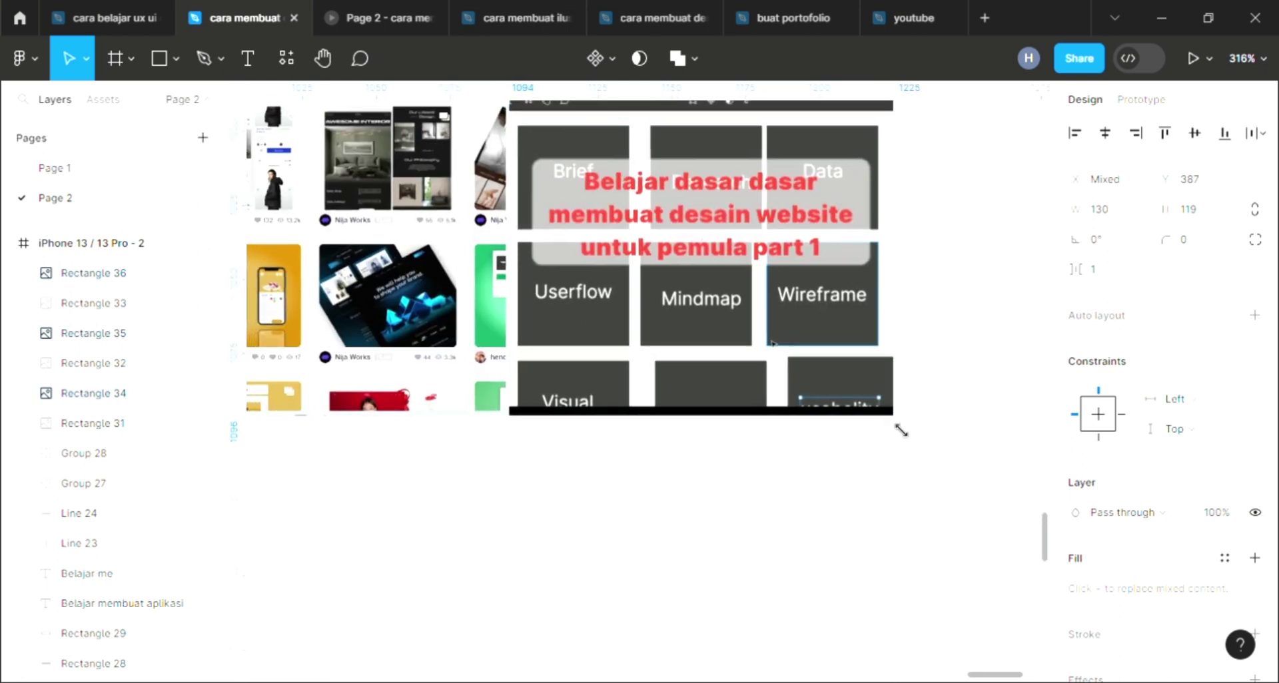
{"action": "key", "text": "ctrl+d"}
{"action": "scroll", "coordinate": [857, 536], "scroll_direction": "down", "scroll_amount": 3}
{"action": "left_click", "coordinate": [762, 434]}
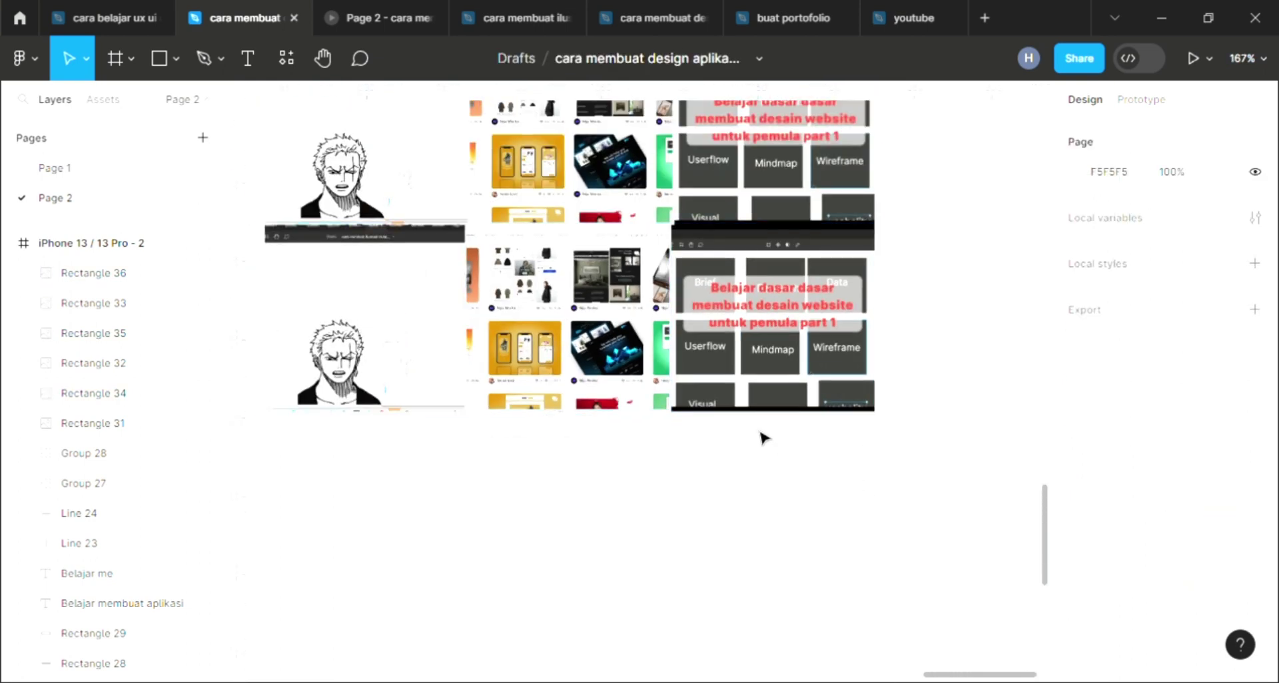
Check the lower-left duplicated thumbnail and review the two-row grid
{"action": "scroll", "coordinate": [608, 402], "scroll_direction": "left", "scroll_amount": 3}
{"action": "left_click", "coordinate": [603, 373]}
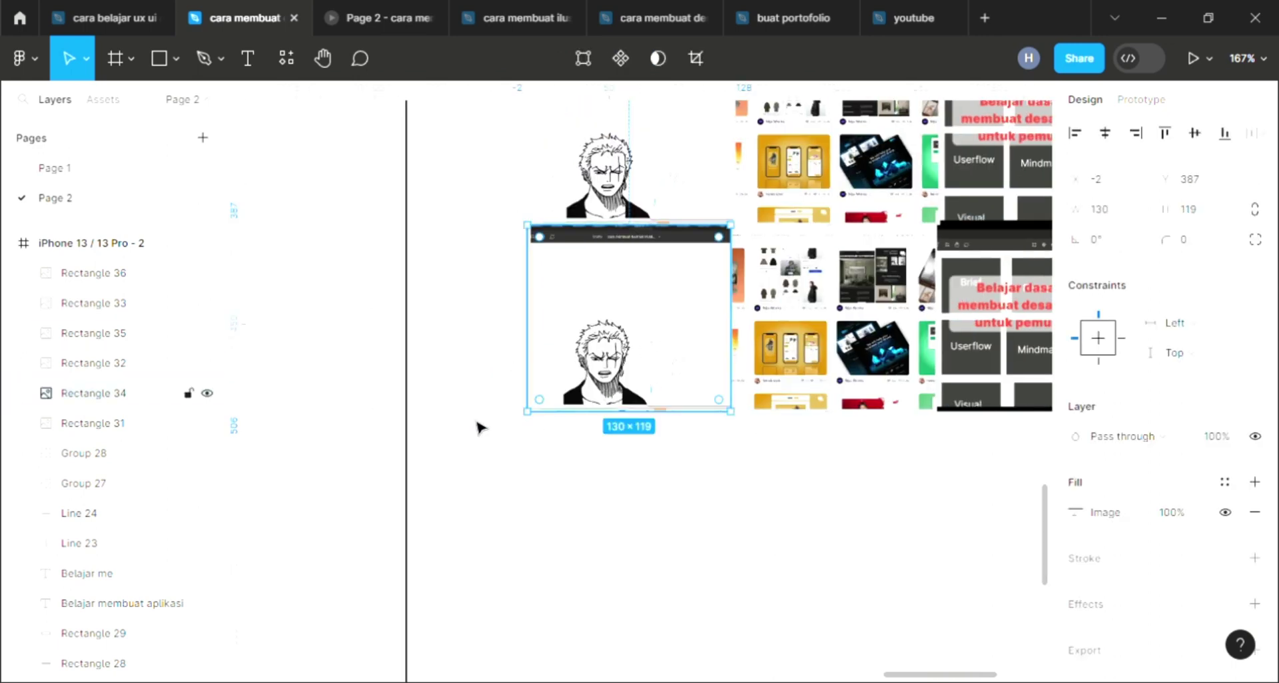
{"action": "scroll", "coordinate": [475, 414], "scroll_direction": "up", "scroll_amount": 3}
{"action": "scroll", "coordinate": [475, 415], "scroll_direction": "up", "scroll_amount": 3}
{"action": "scroll", "coordinate": [475, 414], "scroll_direction": "down", "scroll_amount": 2}
{"action": "scroll", "coordinate": [475, 418], "scroll_direction": "down", "scroll_amount": 5}
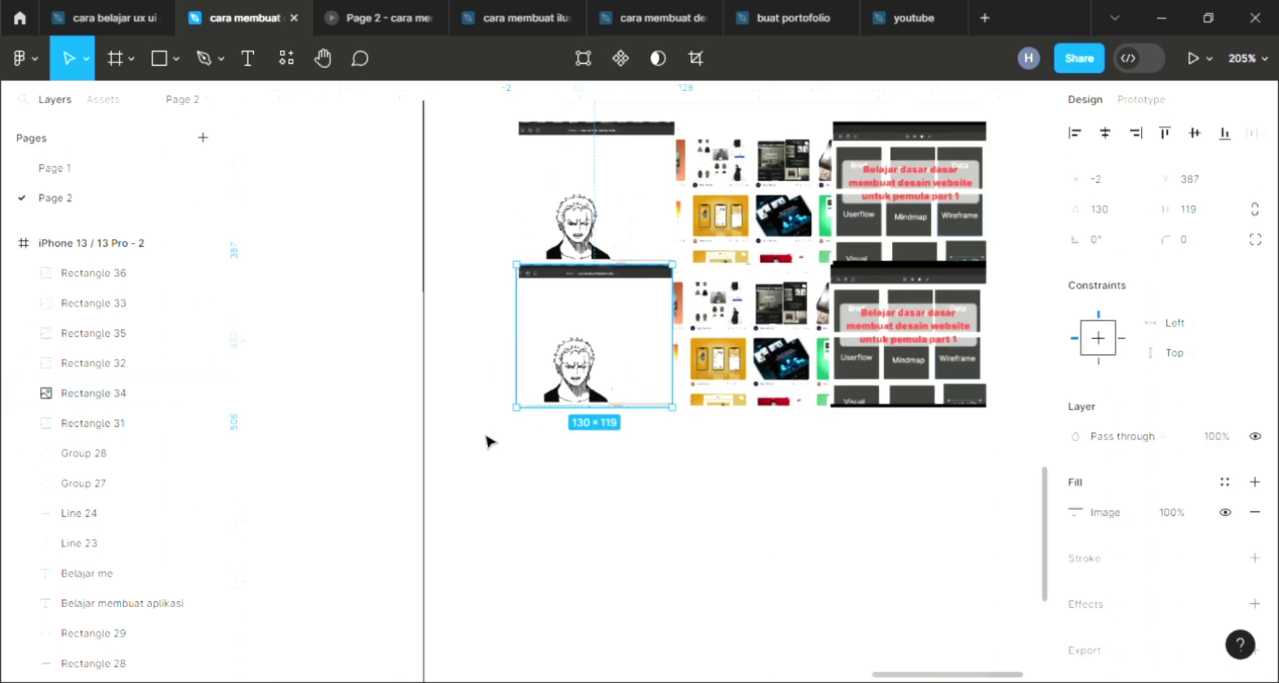
{"action": "left_click", "coordinate": [649, 515]}
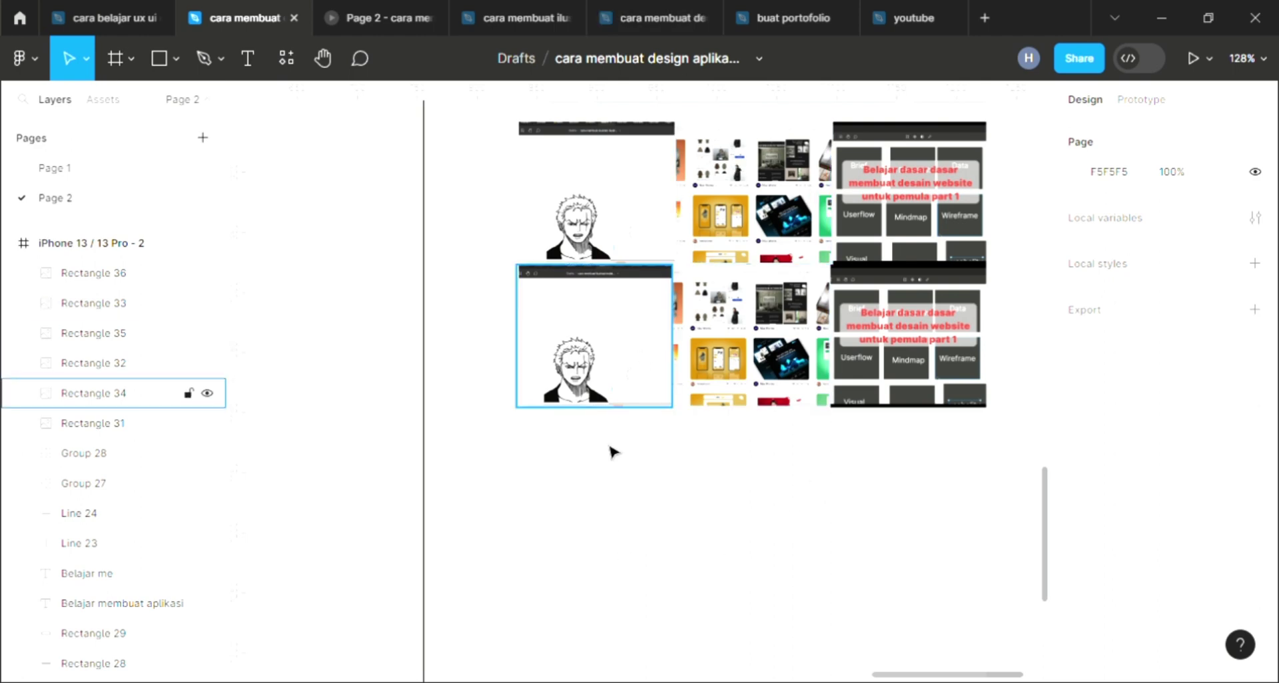
{"action": "scroll", "coordinate": [599, 279], "scroll_direction": "up", "scroll_amount": 1}
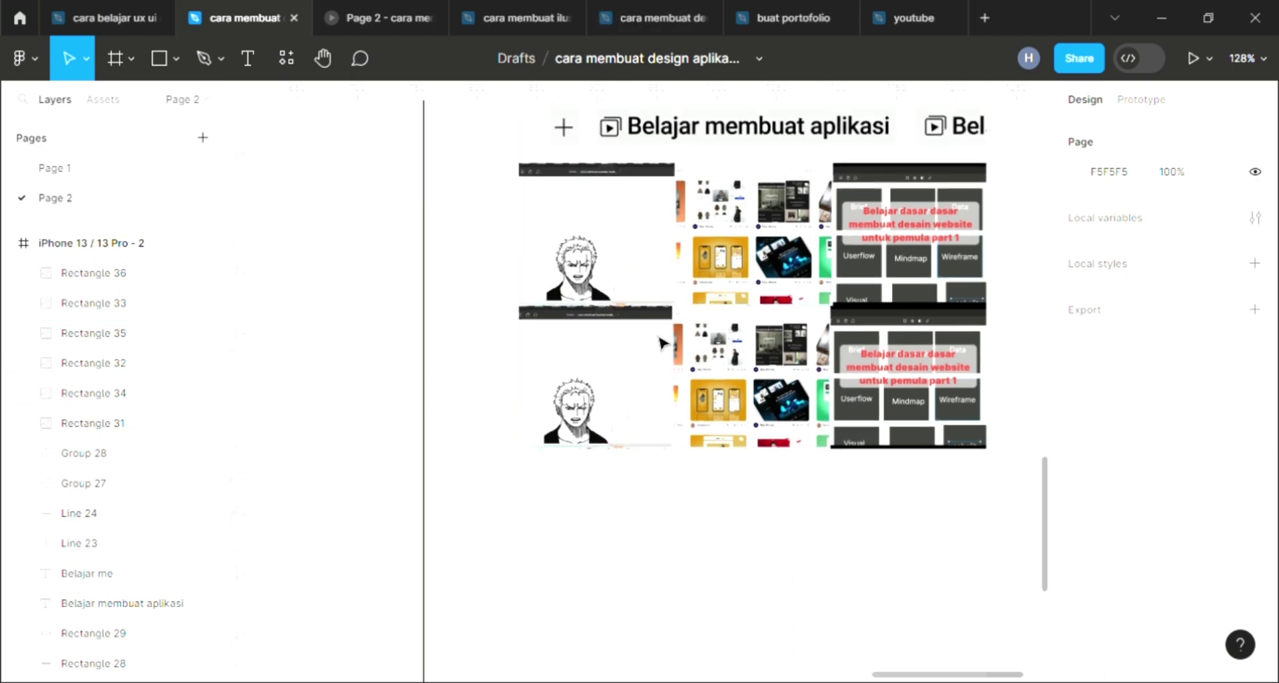
{"action": "scroll", "coordinate": [667, 338], "scroll_direction": "up", "scroll_amount": 3}
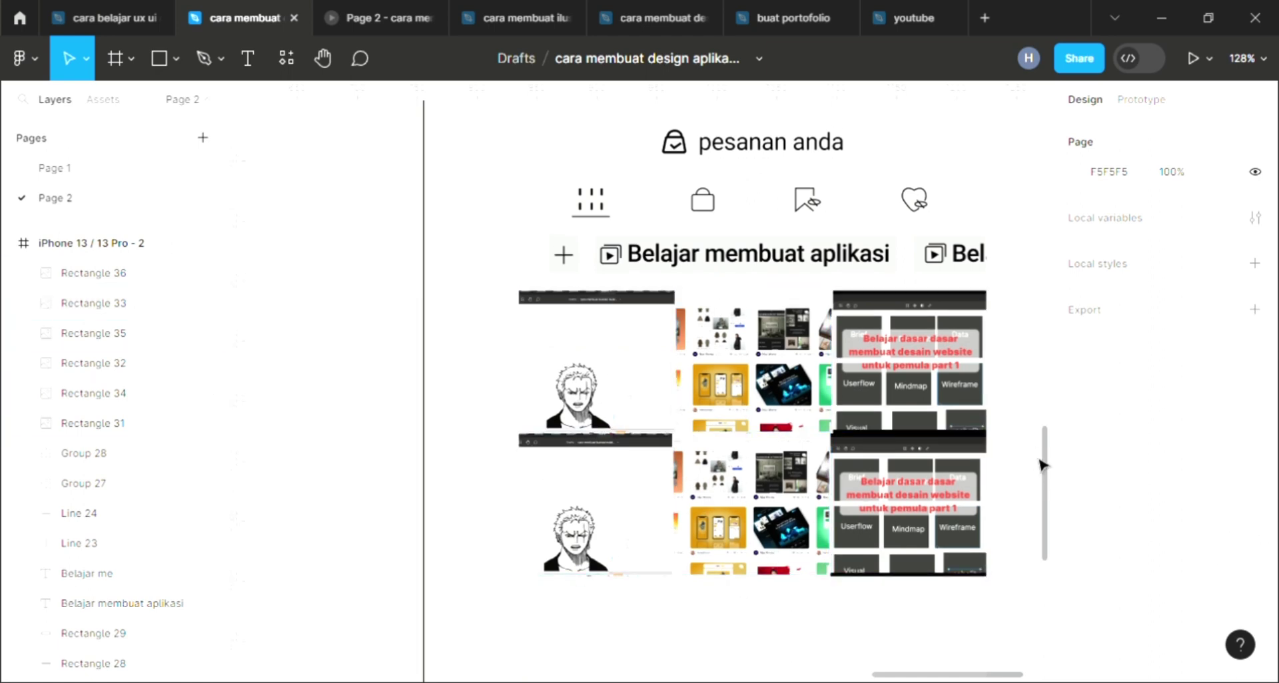
{"action": "scroll", "coordinate": [951, 429], "scroll_direction": "down", "scroll_amount": 5, "text": "ctrl"}
{"action": "scroll", "coordinate": [943, 430], "scroll_direction": "down", "scroll_amount": 5}
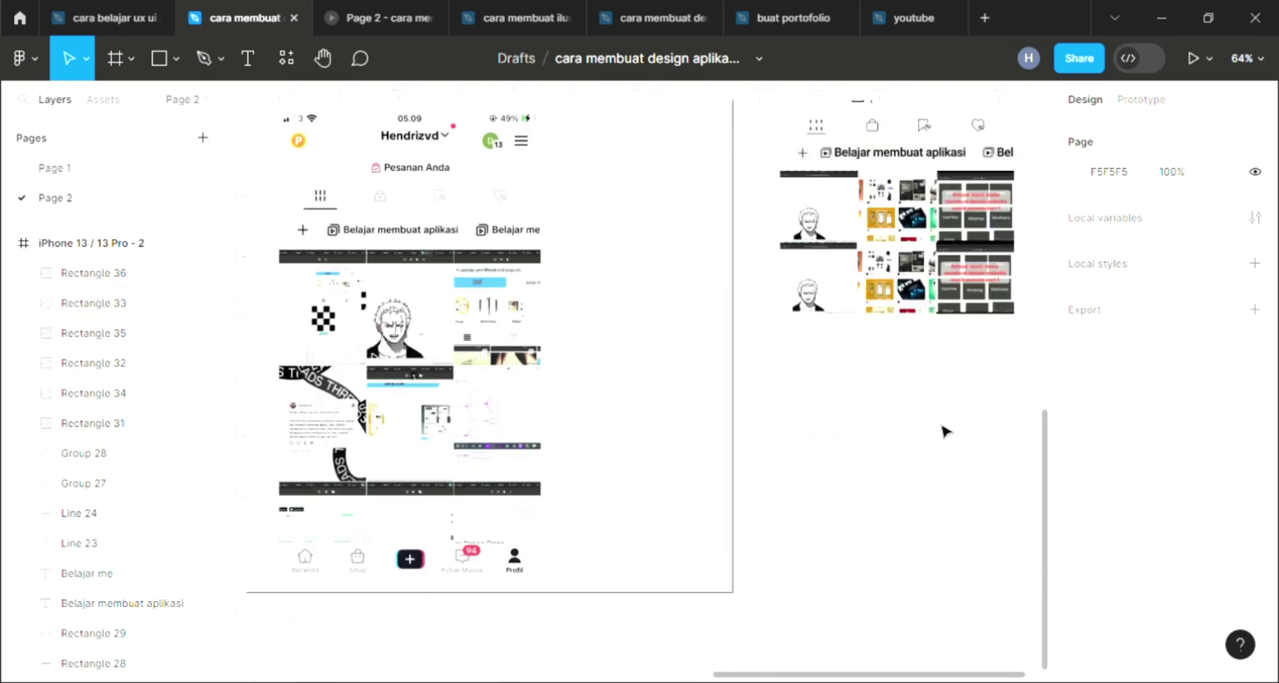
{"action": "scroll", "coordinate": [943, 431], "scroll_direction": "left", "scroll_amount": 5}
{"action": "scroll", "coordinate": [976, 359], "scroll_direction": "right", "scroll_amount": 5}
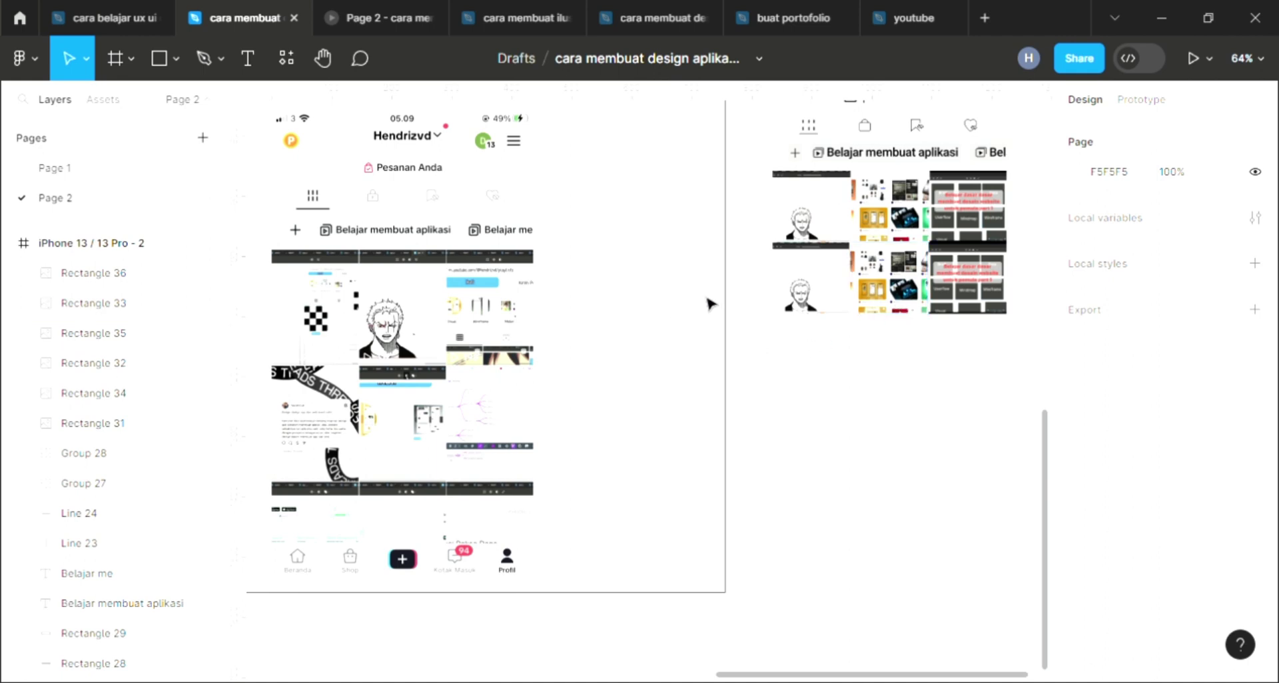
{"action": "scroll", "coordinate": [919, 352], "scroll_direction": "up", "scroll_amount": 2, "text": "ctrl"}
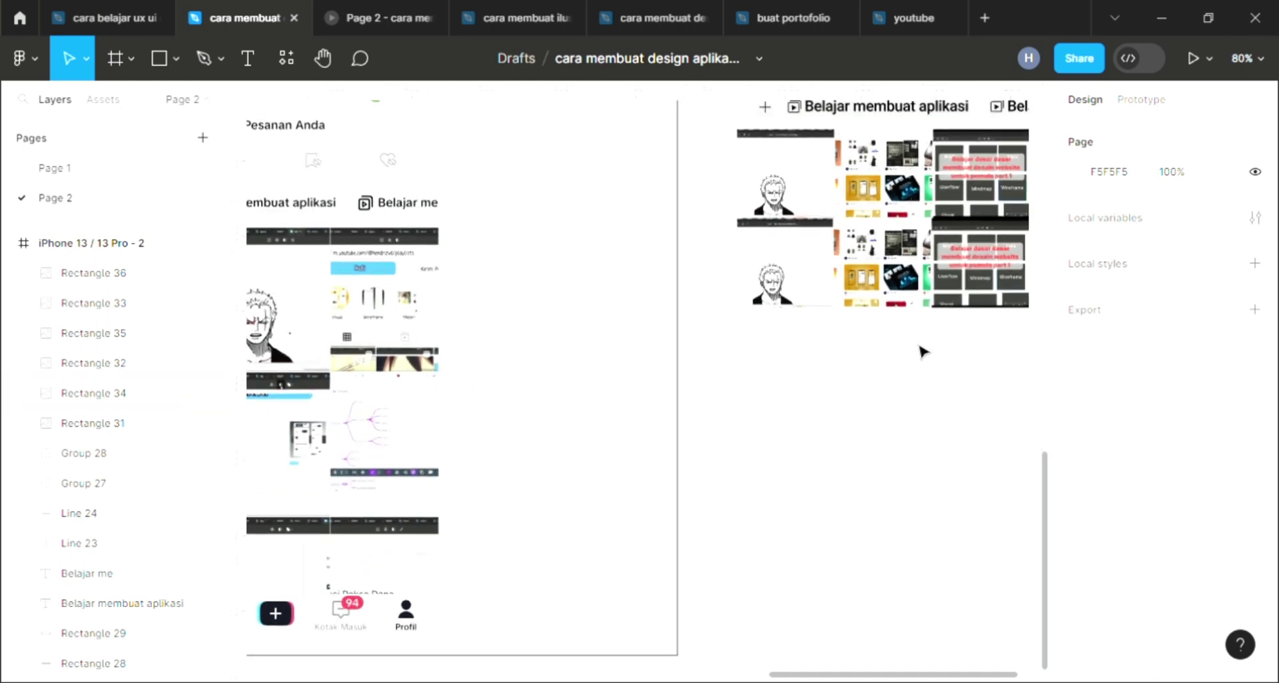
{"action": "scroll", "coordinate": [922, 353], "scroll_direction": "right", "scroll_amount": 1}
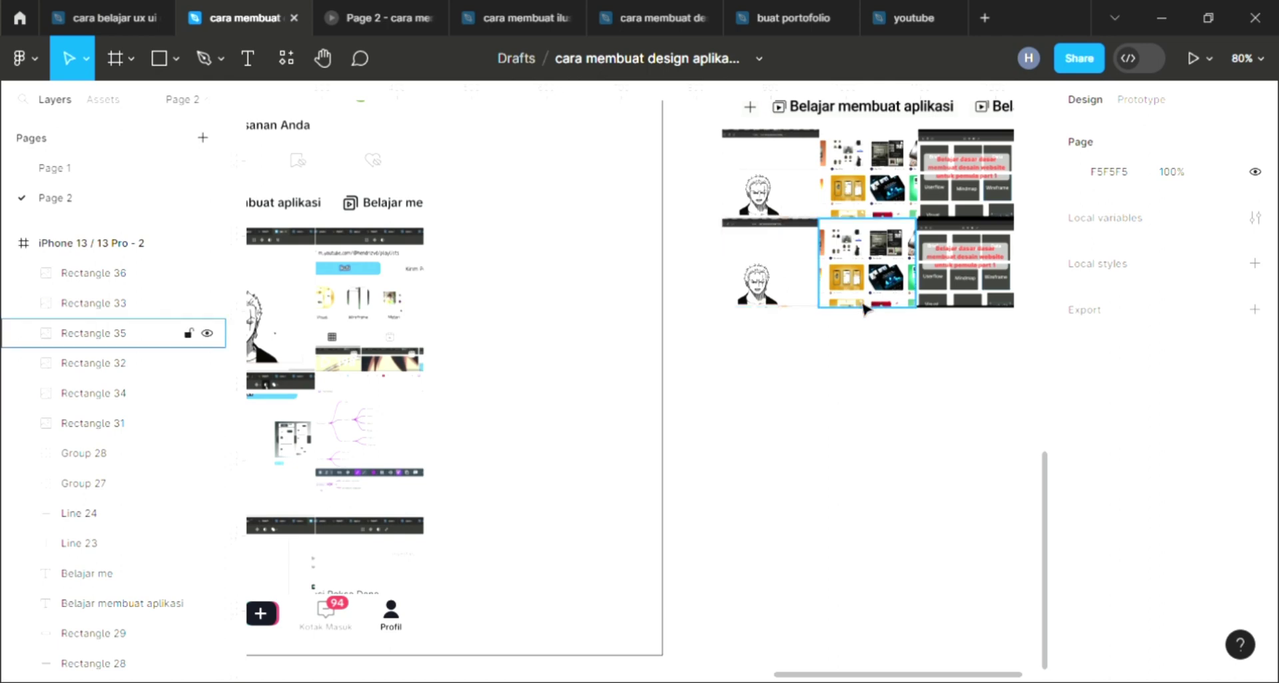
Select the three images of the second thumbnail row
{"action": "left_click", "coordinate": [947, 289]}
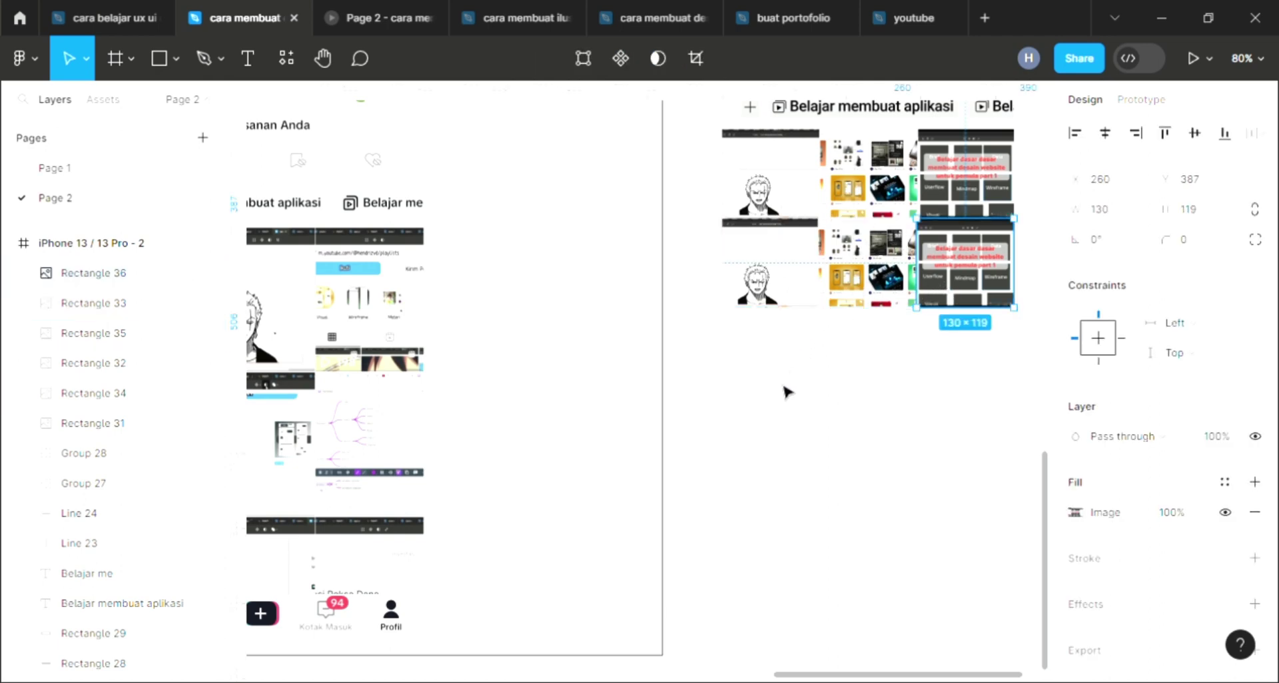
{"action": "scroll", "coordinate": [912, 473], "scroll_direction": "down", "scroll_amount": 1}
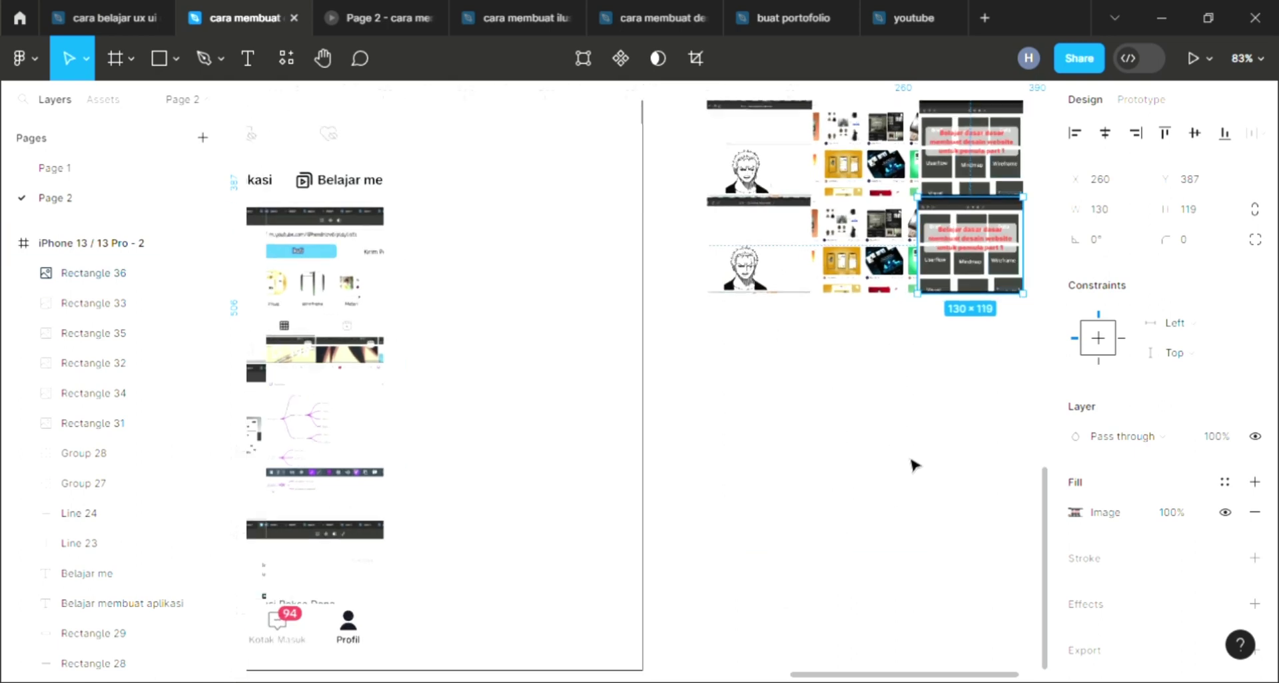
{"action": "scroll", "coordinate": [483, 394], "scroll_direction": "up", "scroll_amount": 3}
{"action": "scroll", "coordinate": [940, 286], "scroll_direction": "down", "scroll_amount": 3}
{"action": "left_click", "coordinate": [862, 355]}
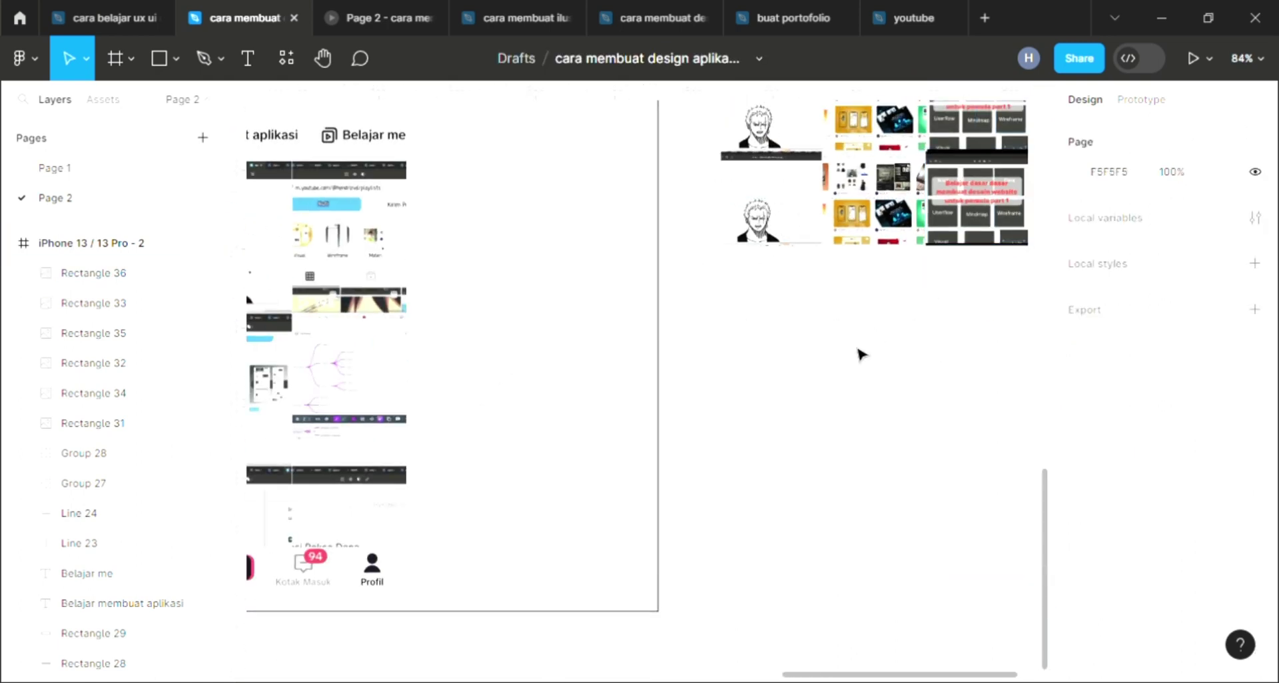
{"action": "left_click", "coordinate": [766, 226]}
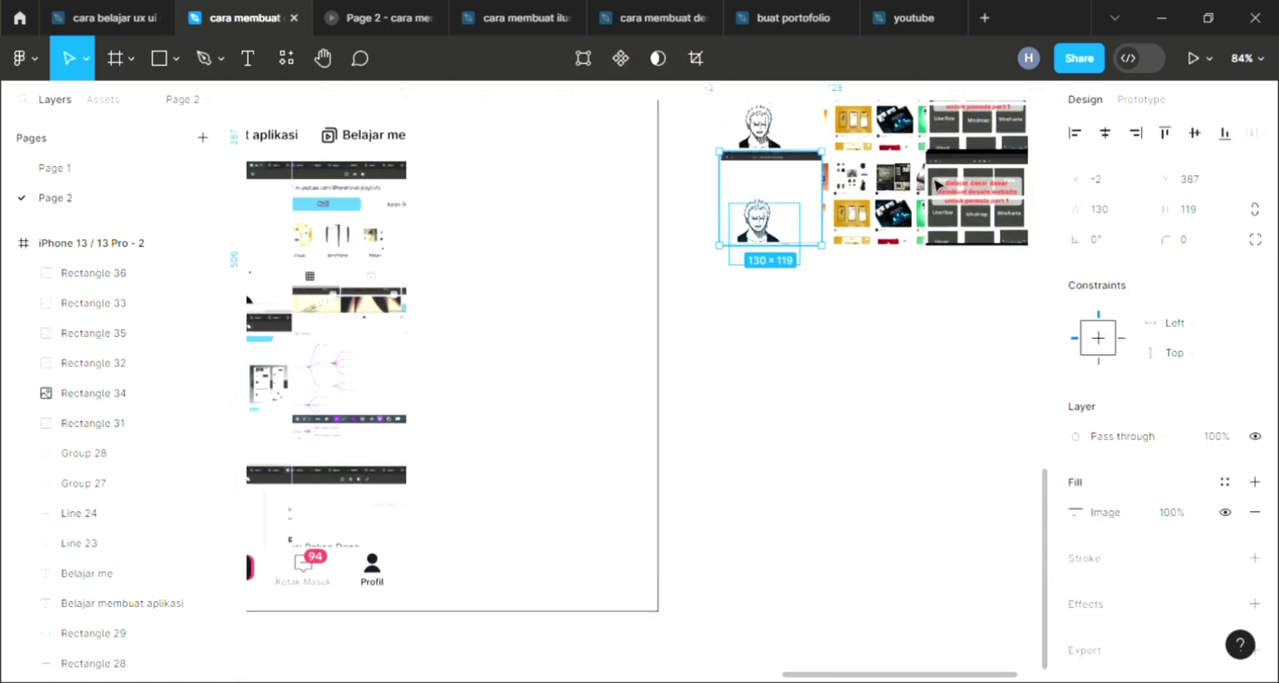
{"action": "left_click", "coordinate": [866, 200], "text": "shift"}
{"action": "left_click", "coordinate": [945, 200], "text": "shift"}
Duplicate the selected row and snap the copy aligned as a third row beneath
{"action": "key", "text": "ctrl+d"}
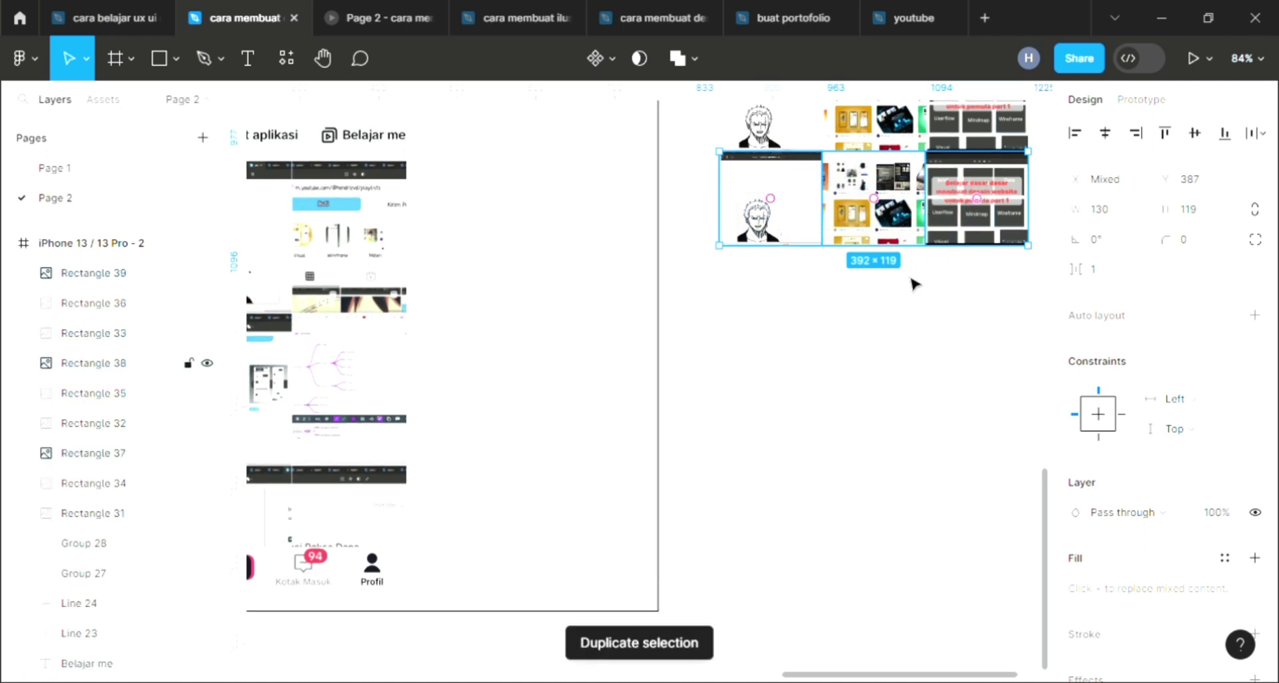
{"action": "left_click_drag", "start_coordinate": [926, 208], "coordinate": [912, 305]}
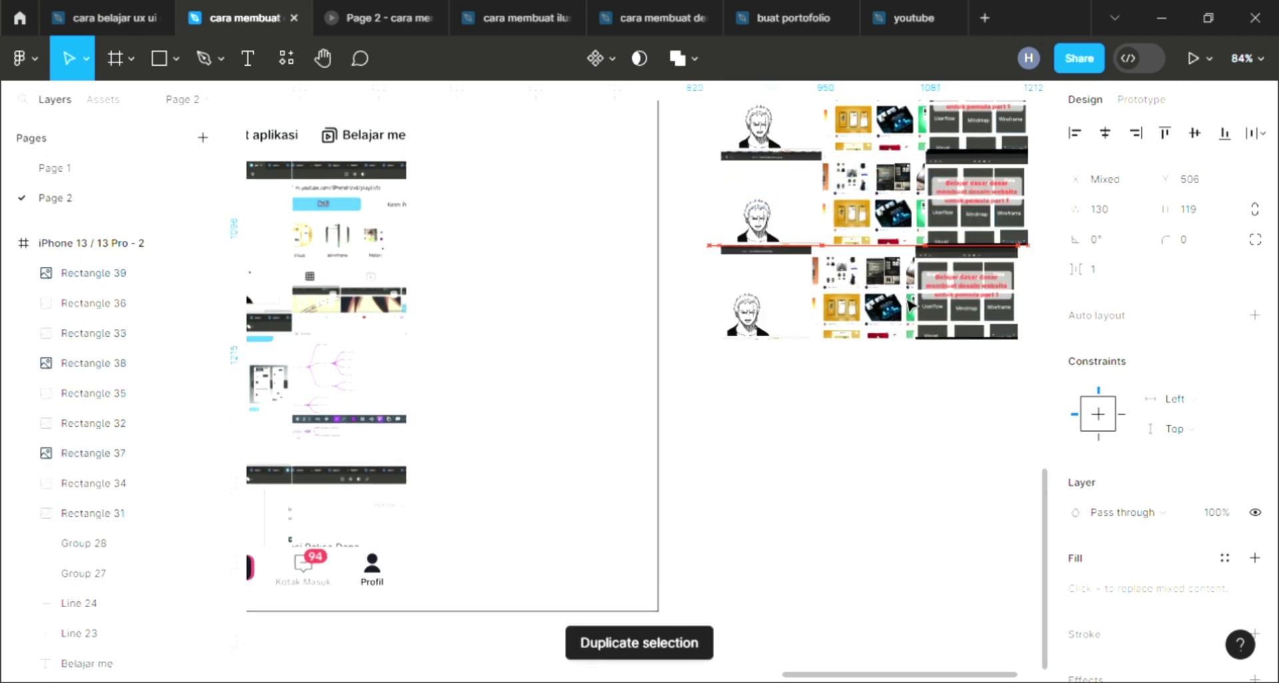
{"action": "left_click_drag", "start_coordinate": [910, 307], "coordinate": [916, 309]}
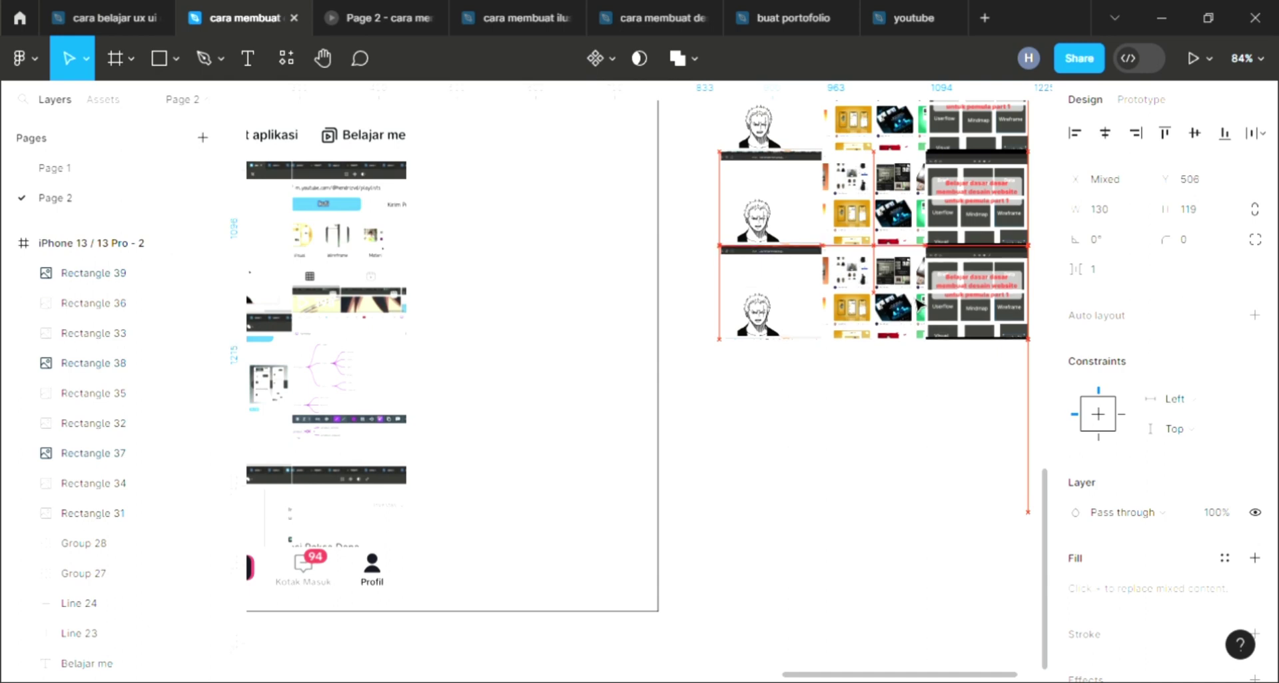
{"action": "left_click", "coordinate": [919, 380]}
{"action": "scroll", "coordinate": [919, 381], "scroll_direction": "down", "scroll_amount": 3}
{"action": "scroll", "coordinate": [919, 380], "scroll_direction": "down", "scroll_amount": 3}
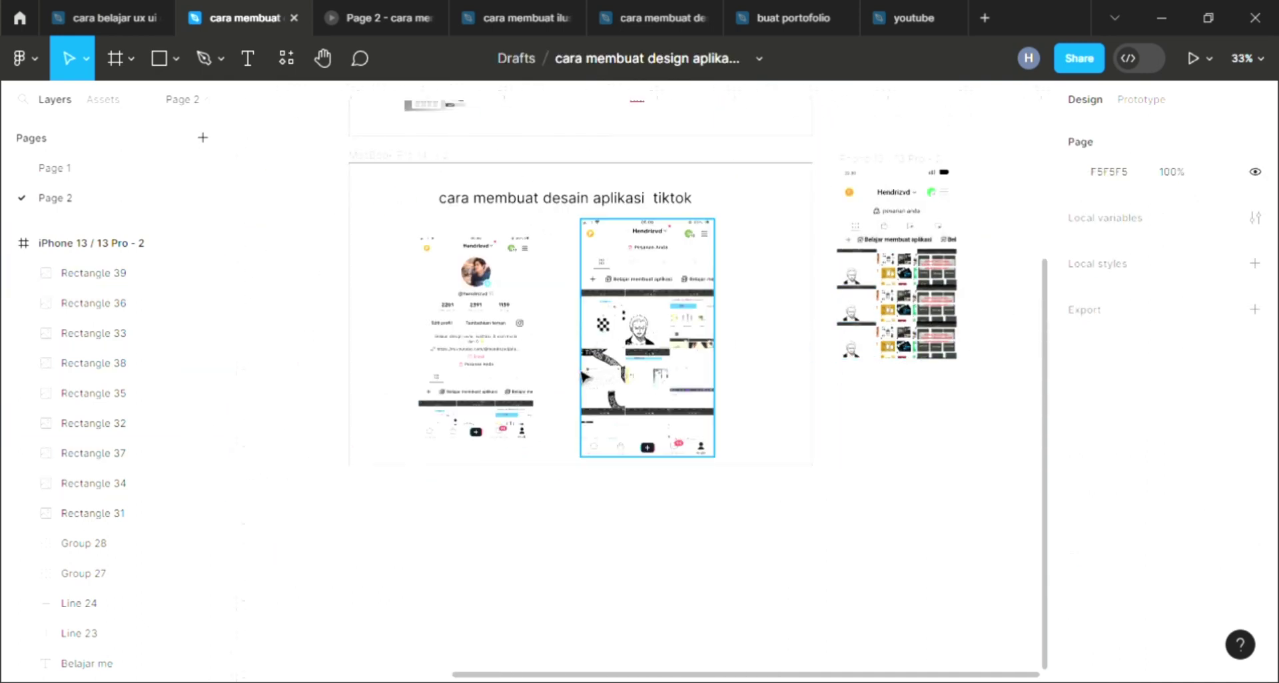
Select all nine thumbnails and stretch the grid from 394×357 to about 394×419
{"action": "scroll", "coordinate": [500, 441], "scroll_direction": "up", "scroll_amount": 4}
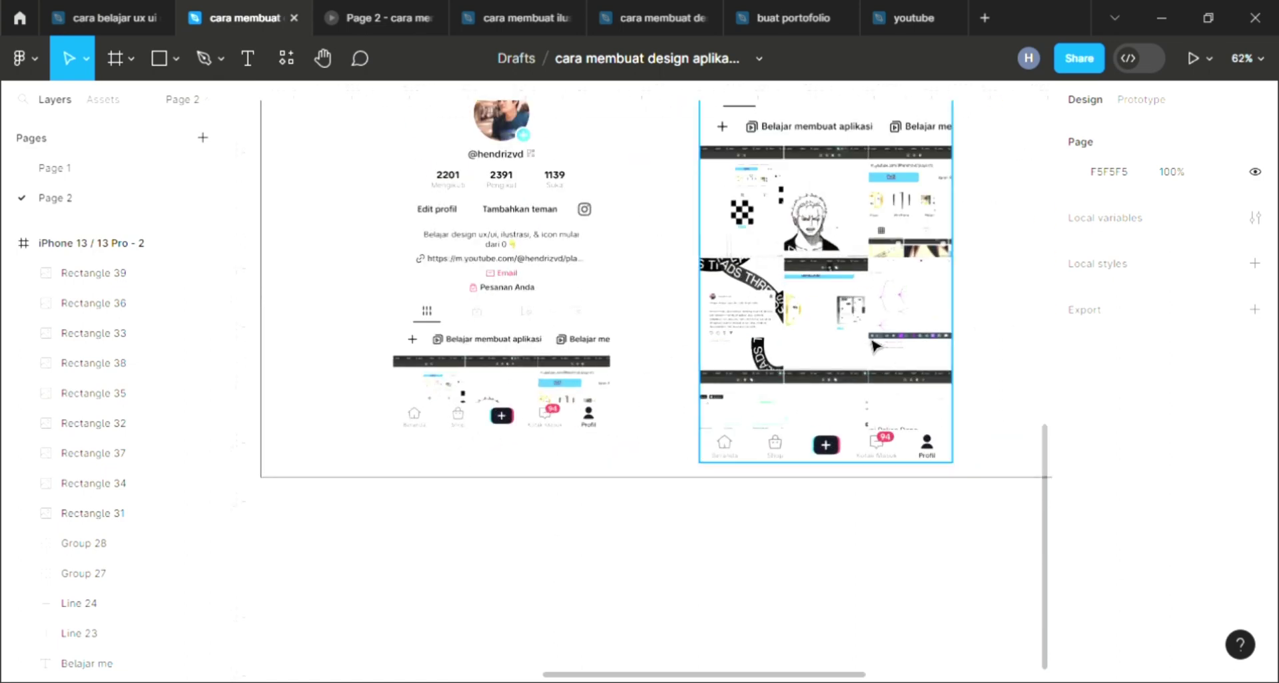
{"action": "scroll", "coordinate": [991, 336], "scroll_direction": "up", "scroll_amount": 2}
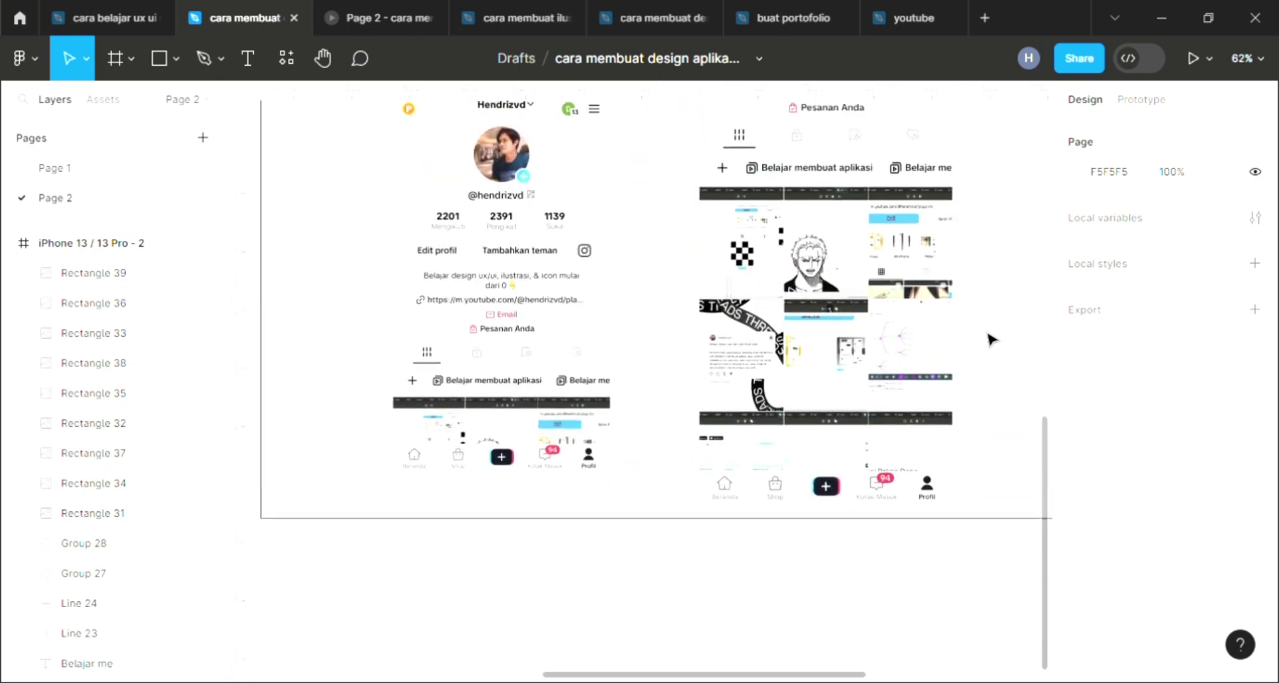
{"action": "scroll", "coordinate": [990, 338], "scroll_direction": "up", "scroll_amount": 2}
{"action": "scroll", "coordinate": [990, 339], "scroll_direction": "down", "scroll_amount": 2}
{"action": "scroll", "coordinate": [986, 337], "scroll_direction": "right", "scroll_amount": 5}
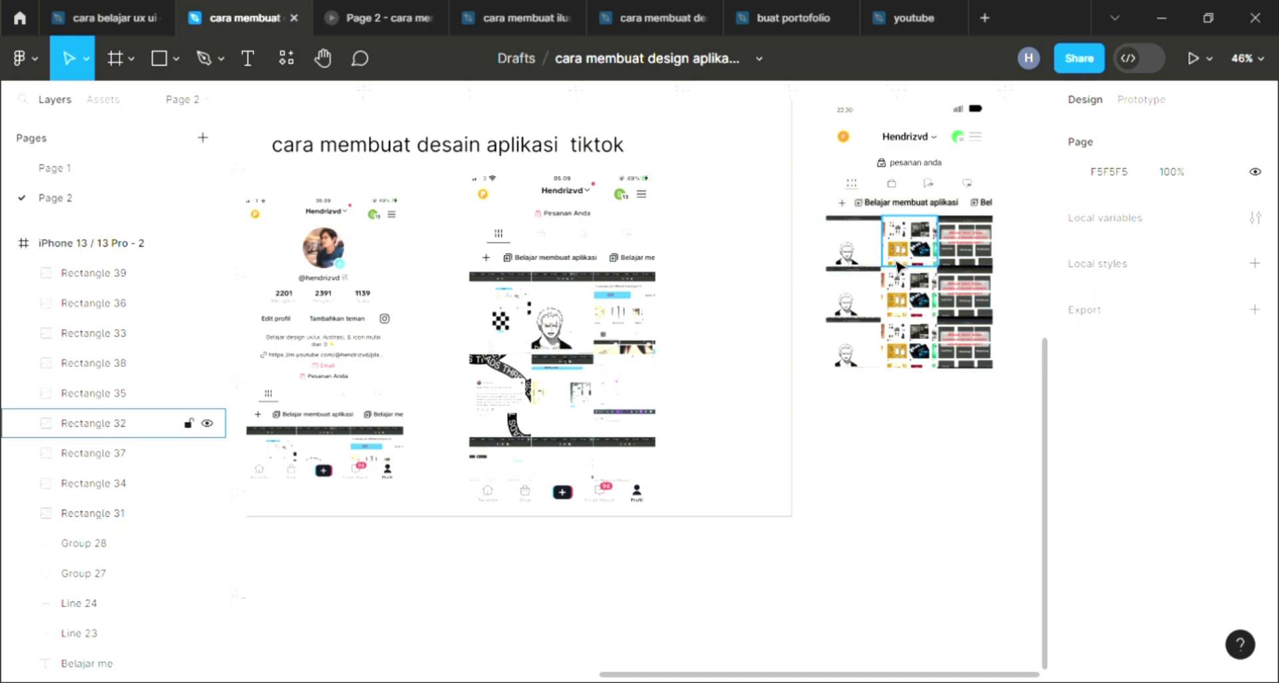
{"action": "scroll", "coordinate": [926, 259], "scroll_direction": "up", "scroll_amount": 1}
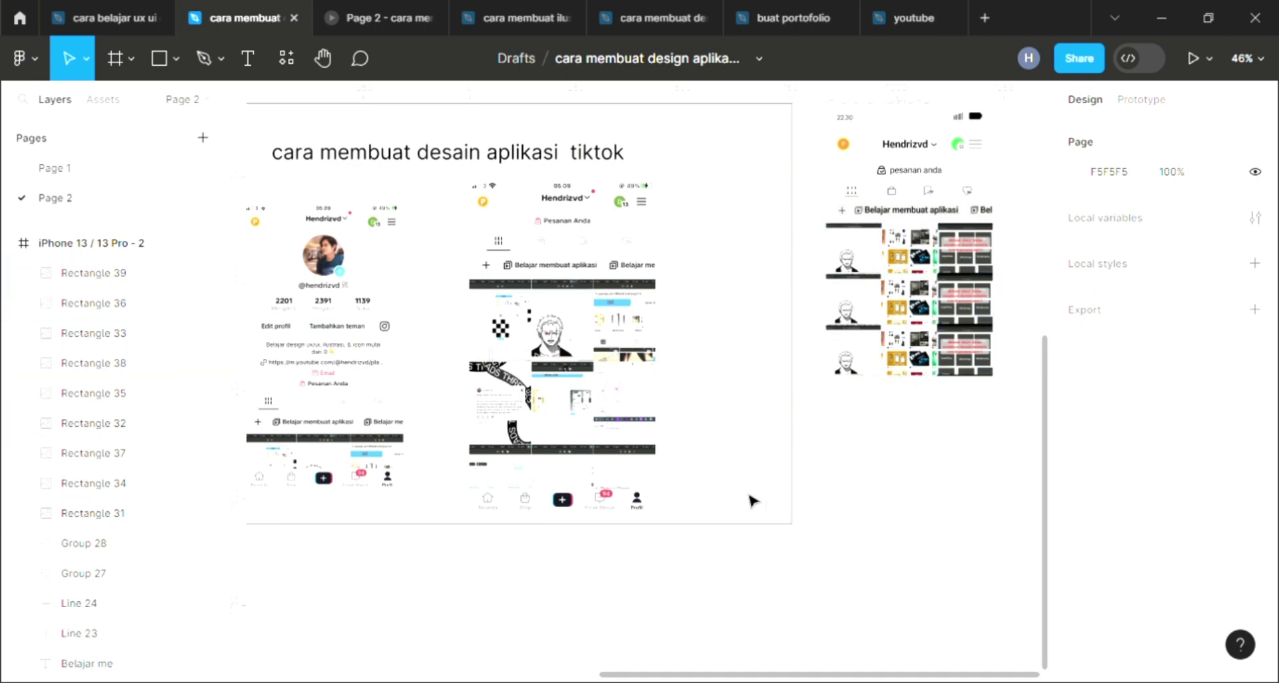
{"action": "left_click", "coordinate": [892, 471]}
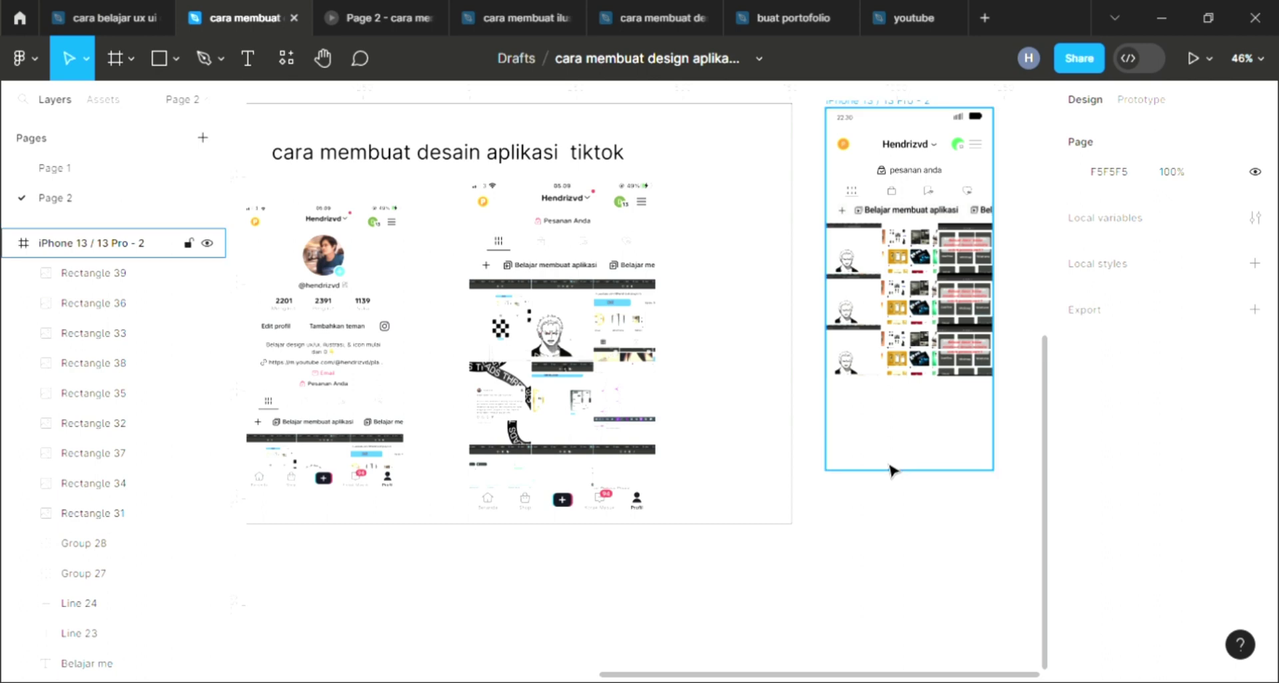
{"action": "left_click", "coordinate": [892, 443]}
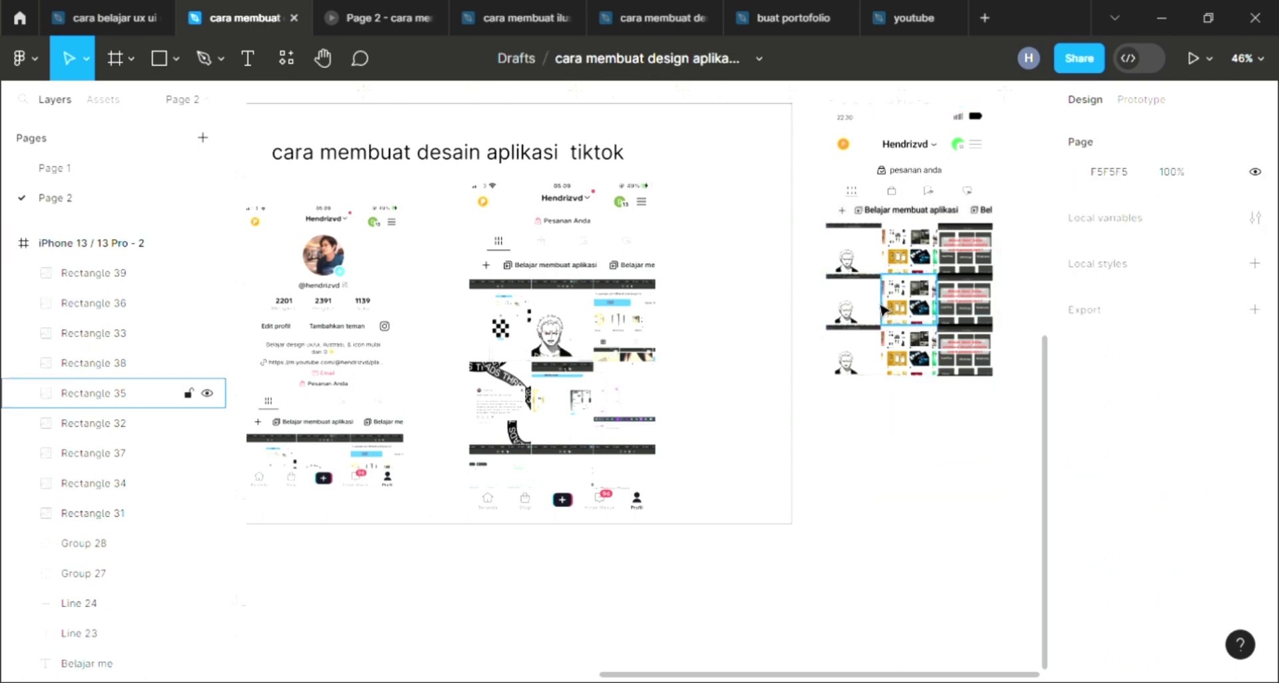
{"action": "left_click", "coordinate": [868, 269]}
{"action": "left_click", "coordinate": [964, 421]}
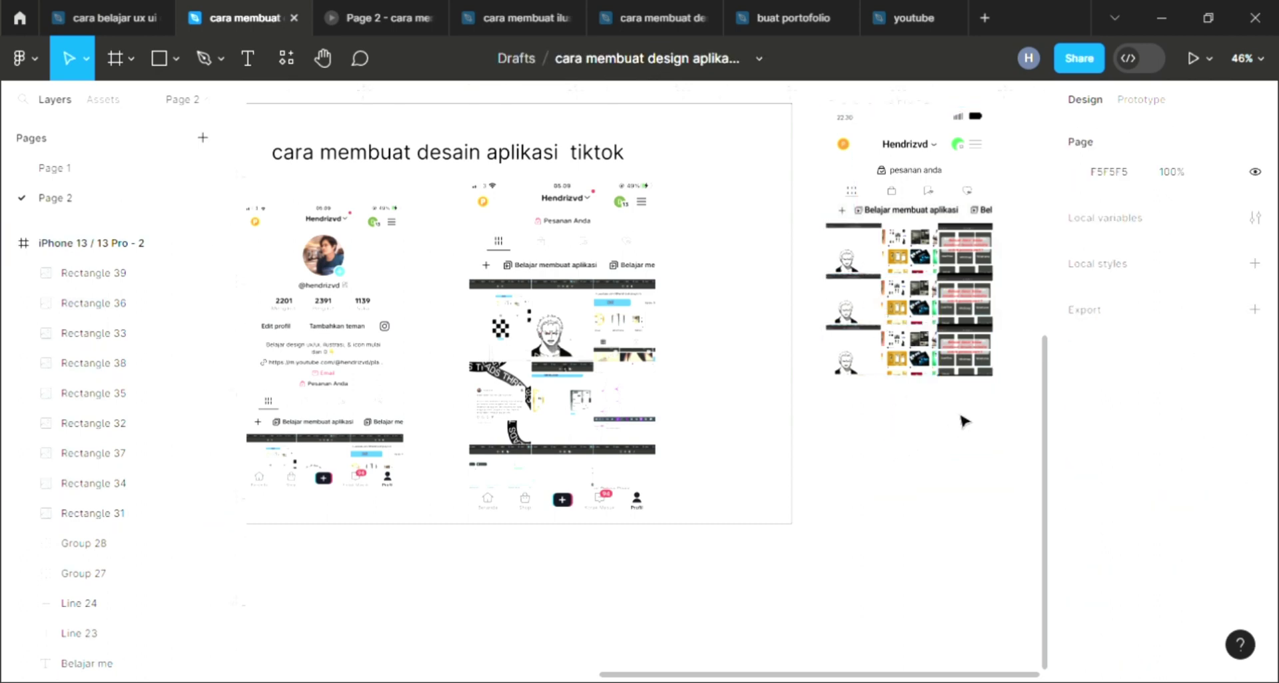
{"action": "left_click", "coordinate": [925, 339]}
{"action": "key", "text": "ctrl+a"}
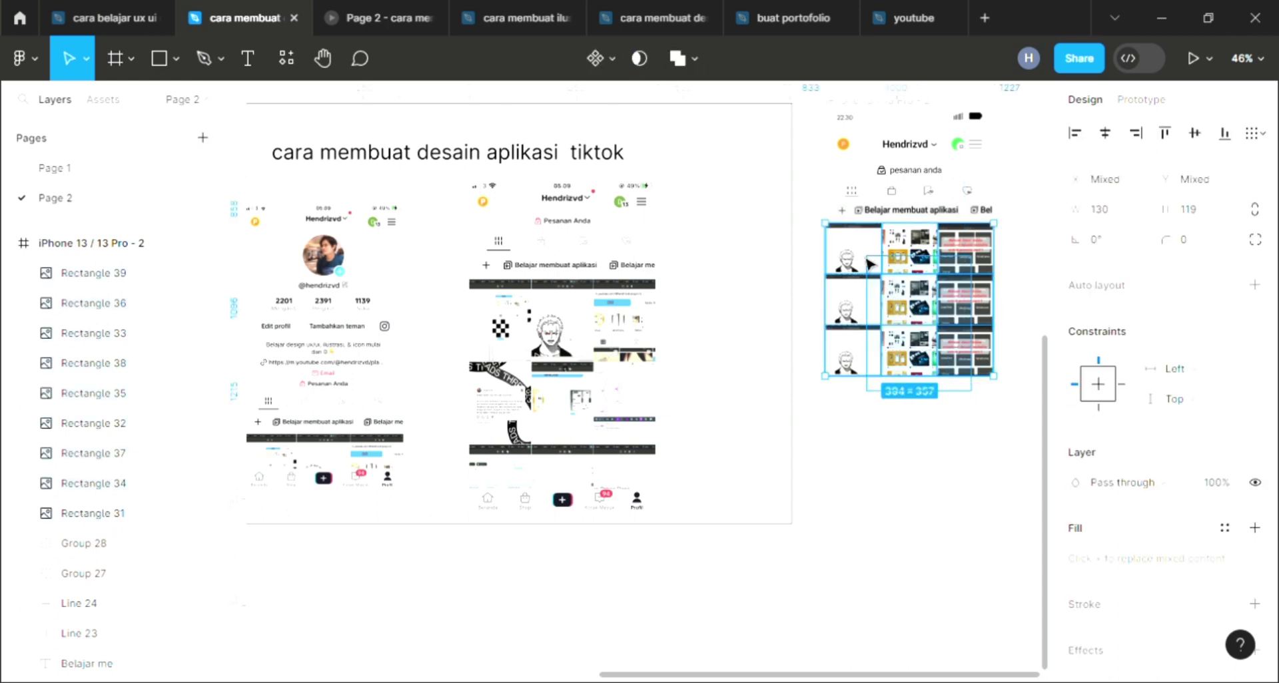
{"action": "left_click_drag", "start_coordinate": [917, 394], "coordinate": [924, 449]}
{"action": "left_click", "coordinate": [919, 481]}
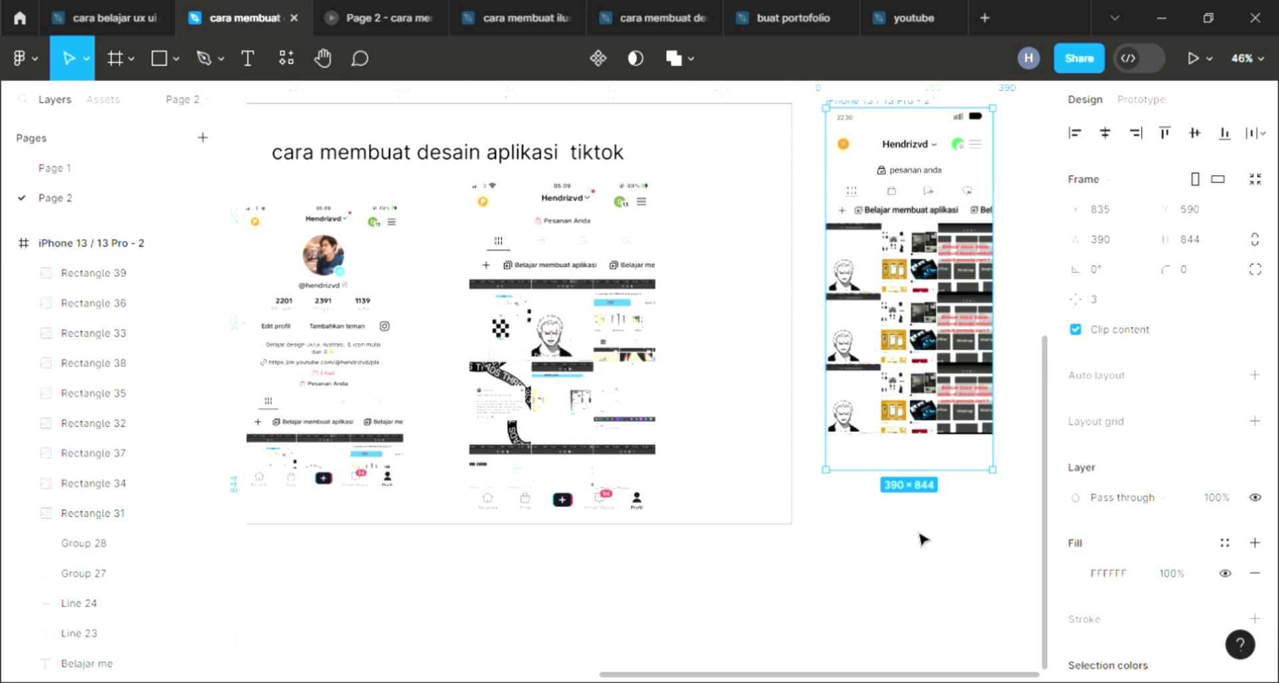
Activate the Pen tool (P) and zoom in closely on the checkerboard thumbnail area
{"action": "scroll", "coordinate": [760, 342], "scroll_direction": "up", "scroll_amount": 2}
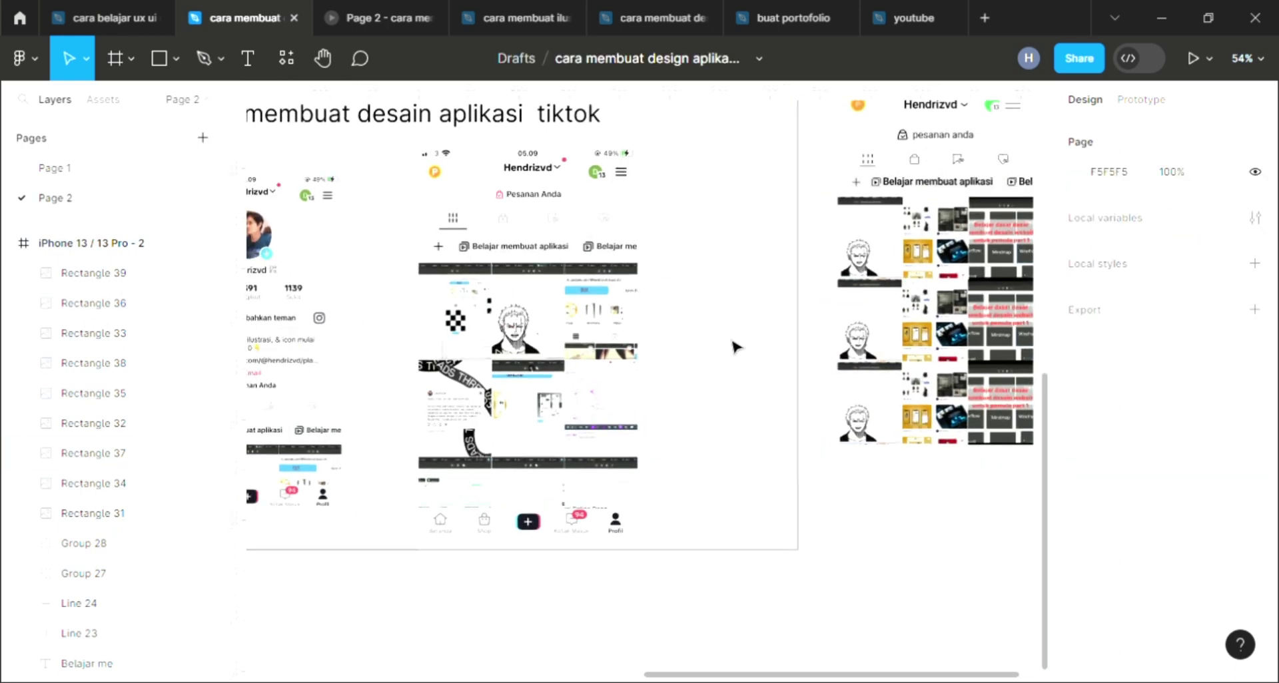
{"action": "scroll", "coordinate": [453, 337], "scroll_direction": "up", "scroll_amount": 5}
{"action": "scroll", "coordinate": [453, 336], "scroll_direction": "up", "scroll_amount": 5}
{"action": "scroll", "coordinate": [453, 336], "scroll_direction": "up", "scroll_amount": 3}
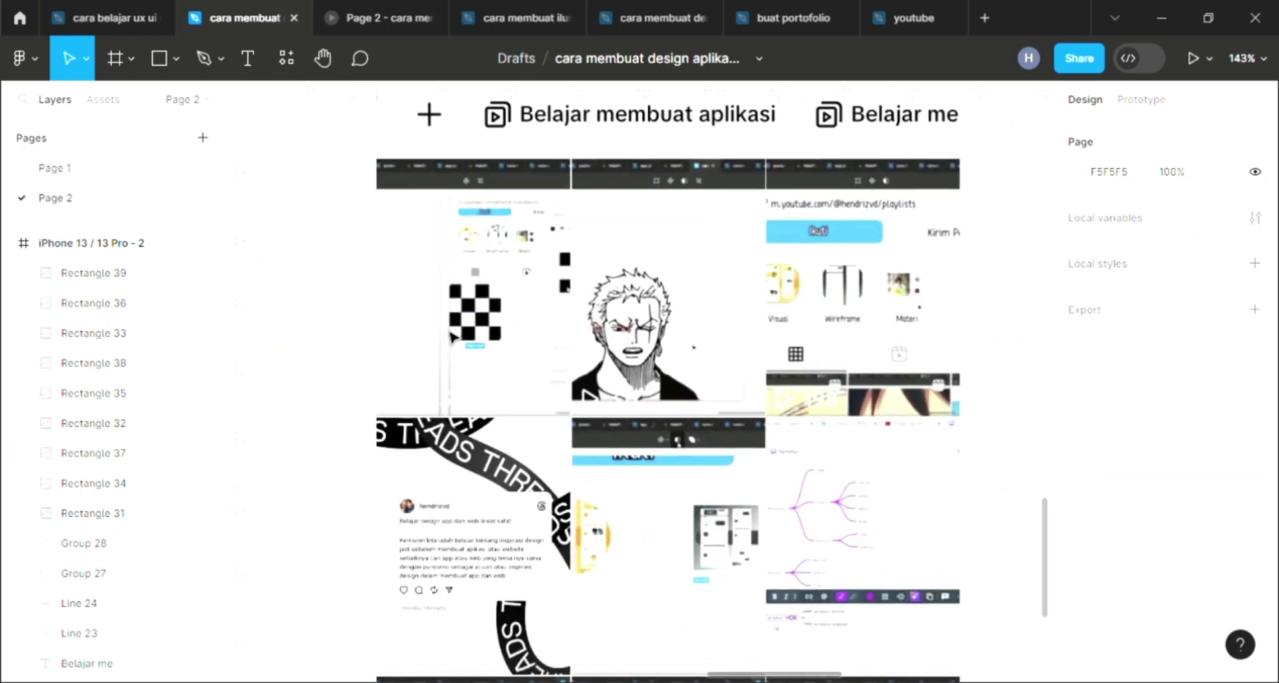
{"action": "scroll", "coordinate": [585, 316], "scroll_direction": "down", "scroll_amount": 1}
{"action": "scroll", "coordinate": [585, 317], "scroll_direction": "down", "scroll_amount": 5}
{"action": "scroll", "coordinate": [585, 316], "scroll_direction": "up", "scroll_amount": 2}
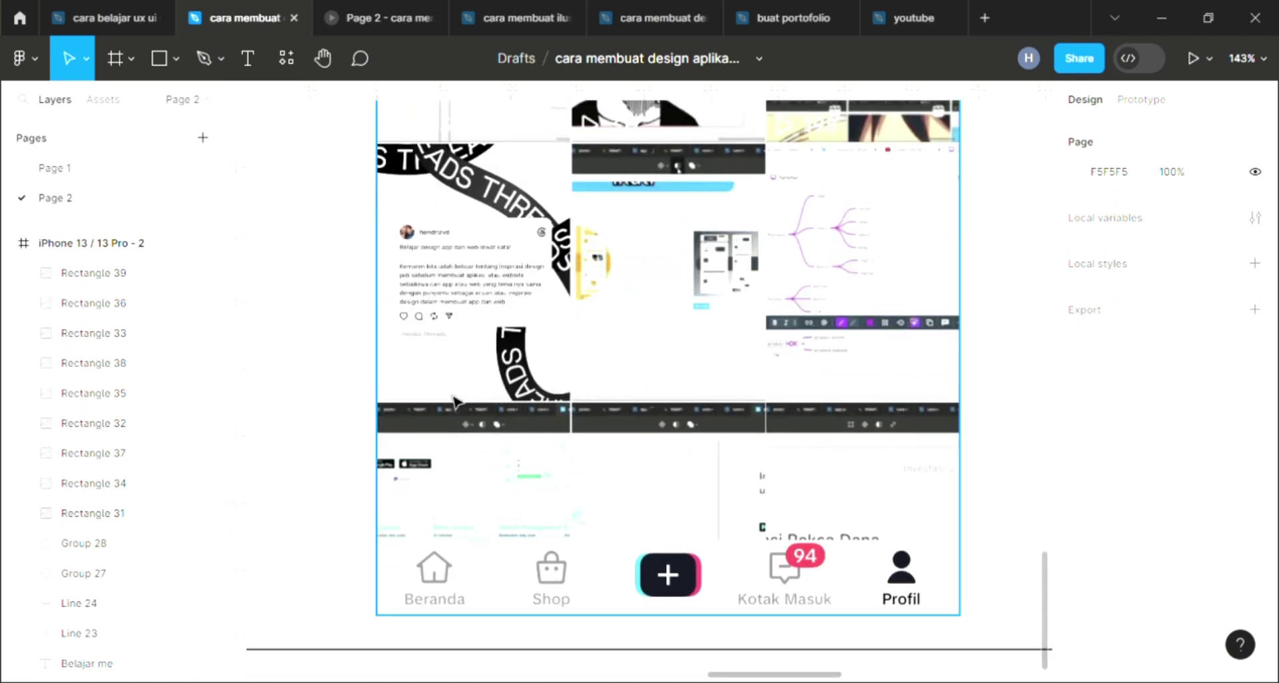
{"action": "scroll", "coordinate": [596, 421], "scroll_direction": "up", "scroll_amount": 2}
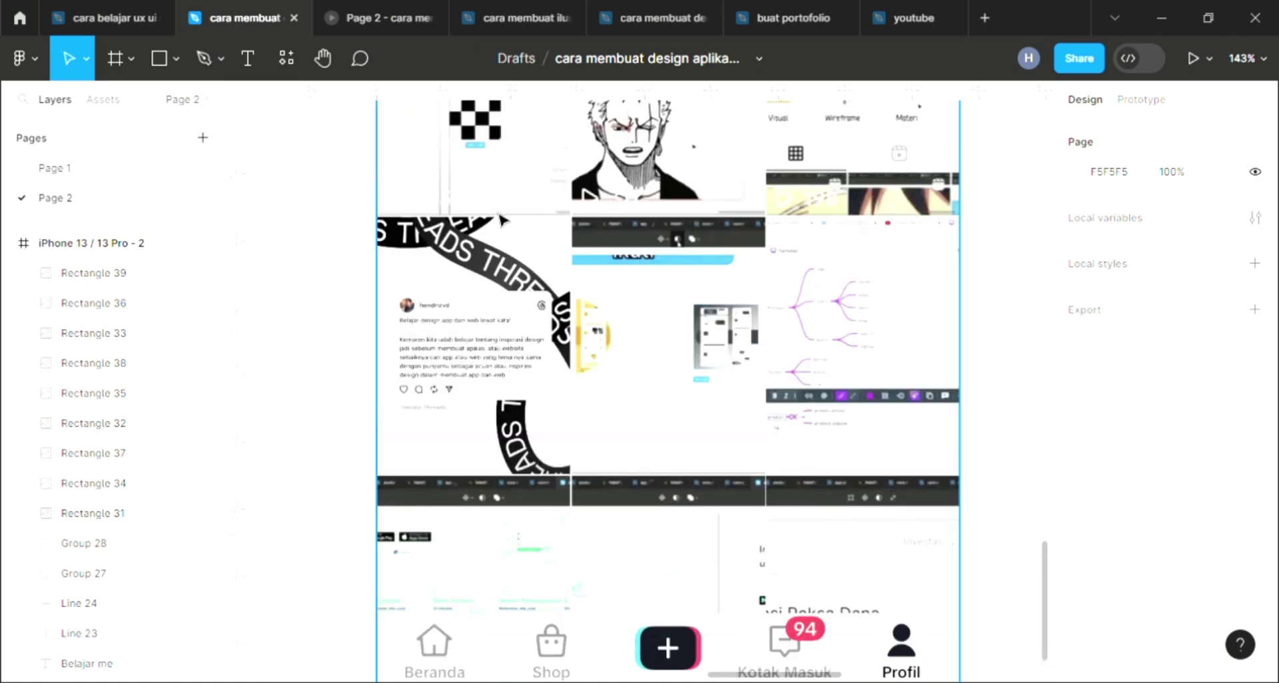
{"action": "scroll", "coordinate": [764, 241], "scroll_direction": "down", "scroll_amount": 3}
{"action": "scroll", "coordinate": [763, 241], "scroll_direction": "down", "scroll_amount": 3}
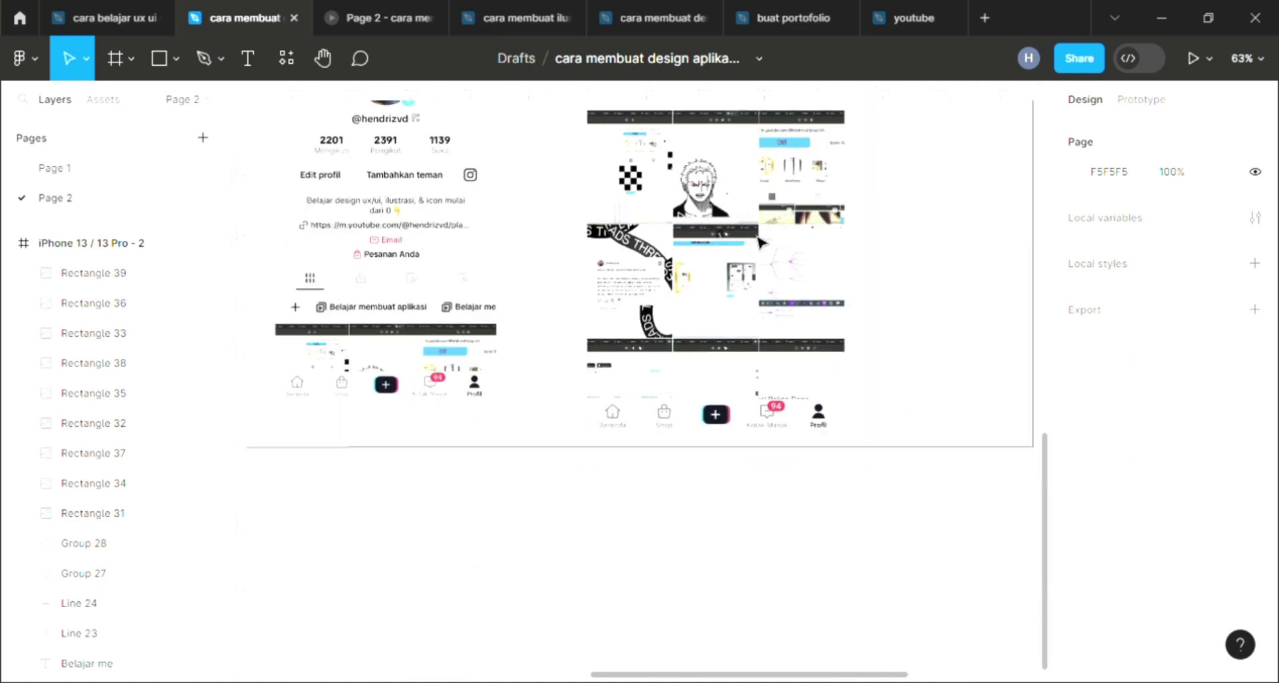
{"action": "scroll", "coordinate": [759, 243], "scroll_direction": "right", "scroll_amount": 5}
{"action": "scroll", "coordinate": [711, 235], "scroll_direction": "right", "scroll_amount": 5}
{"action": "scroll", "coordinate": [666, 233], "scroll_direction": "up", "scroll_amount": 1}
{"action": "scroll", "coordinate": [477, 230], "scroll_direction": "up", "scroll_amount": 3}
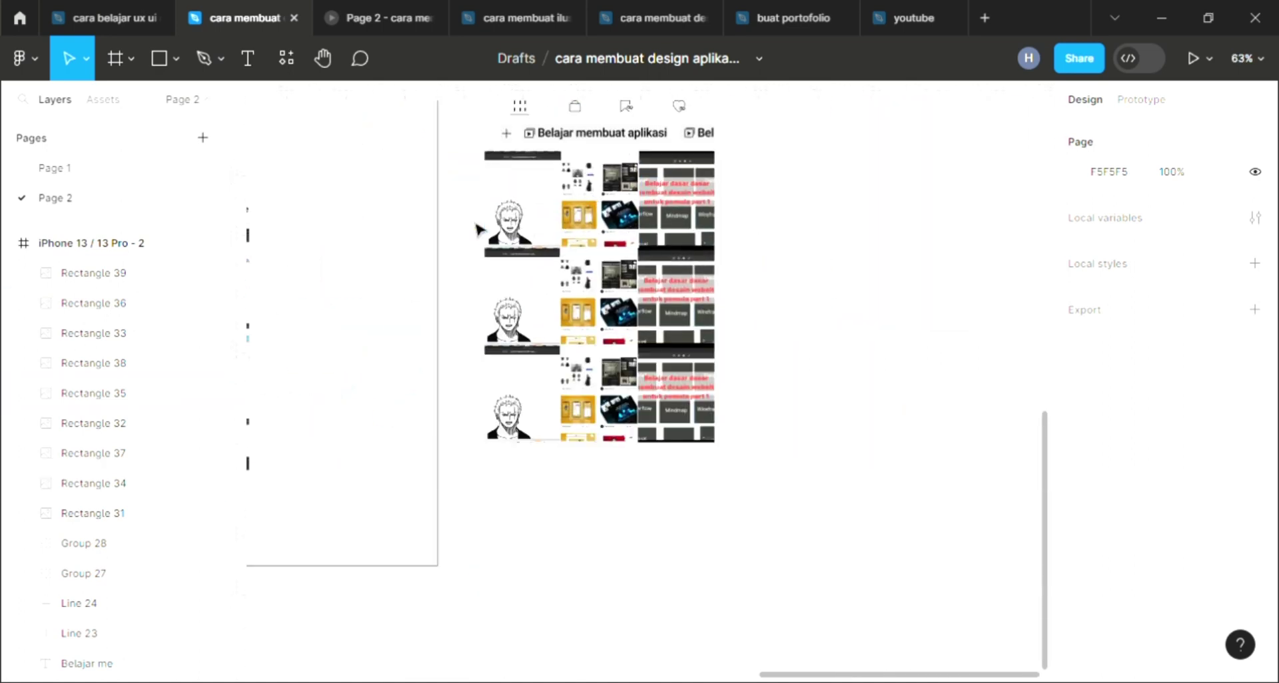
{"action": "scroll", "coordinate": [483, 205], "scroll_direction": "up", "scroll_amount": 2}
{"action": "scroll", "coordinate": [479, 200], "scroll_direction": "up", "scroll_amount": 3}
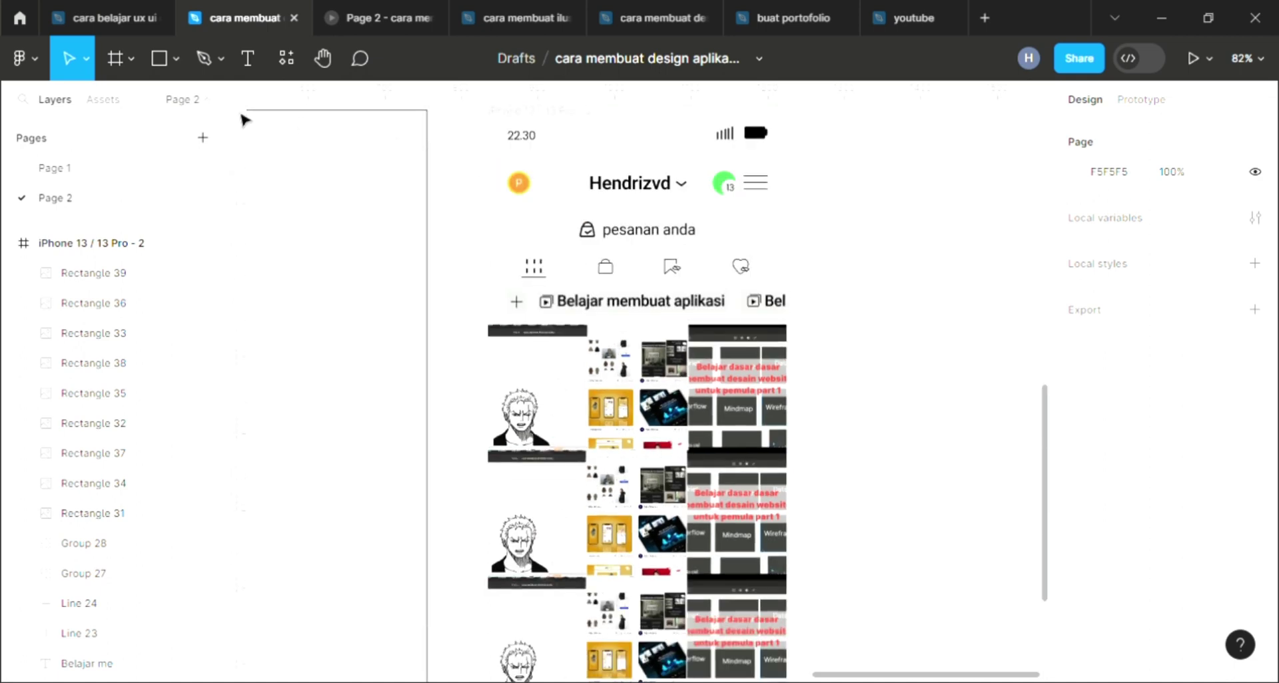
{"action": "key", "text": "p"}
{"action": "scroll", "coordinate": [414, 251], "scroll_direction": "down", "scroll_amount": 3}
{"action": "scroll", "coordinate": [414, 366], "scroll_direction": "down", "scroll_amount": 3}
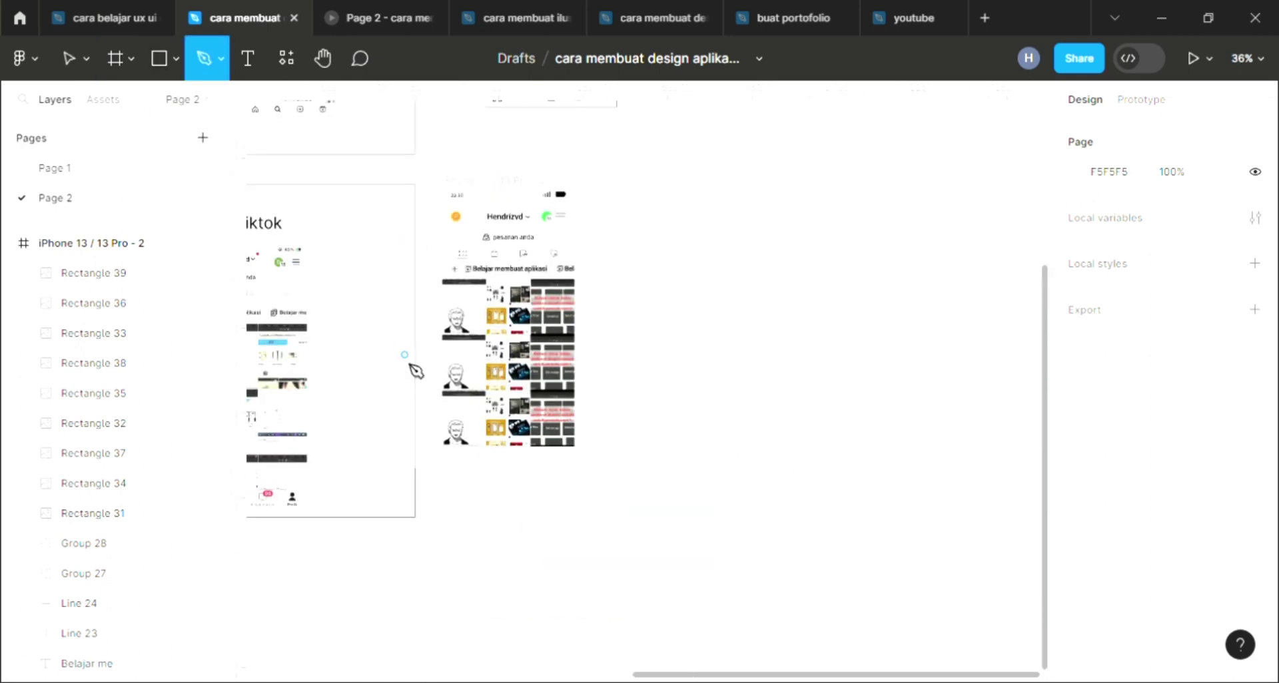
{"action": "scroll", "coordinate": [414, 366], "scroll_direction": "left", "scroll_amount": 5}
{"action": "scroll", "coordinate": [455, 386], "scroll_direction": "up", "scroll_amount": 1}
{"action": "scroll", "coordinate": [455, 386], "scroll_direction": "up", "scroll_amount": 5}
{"action": "scroll", "coordinate": [400, 407], "scroll_direction": "up", "scroll_amount": 5}
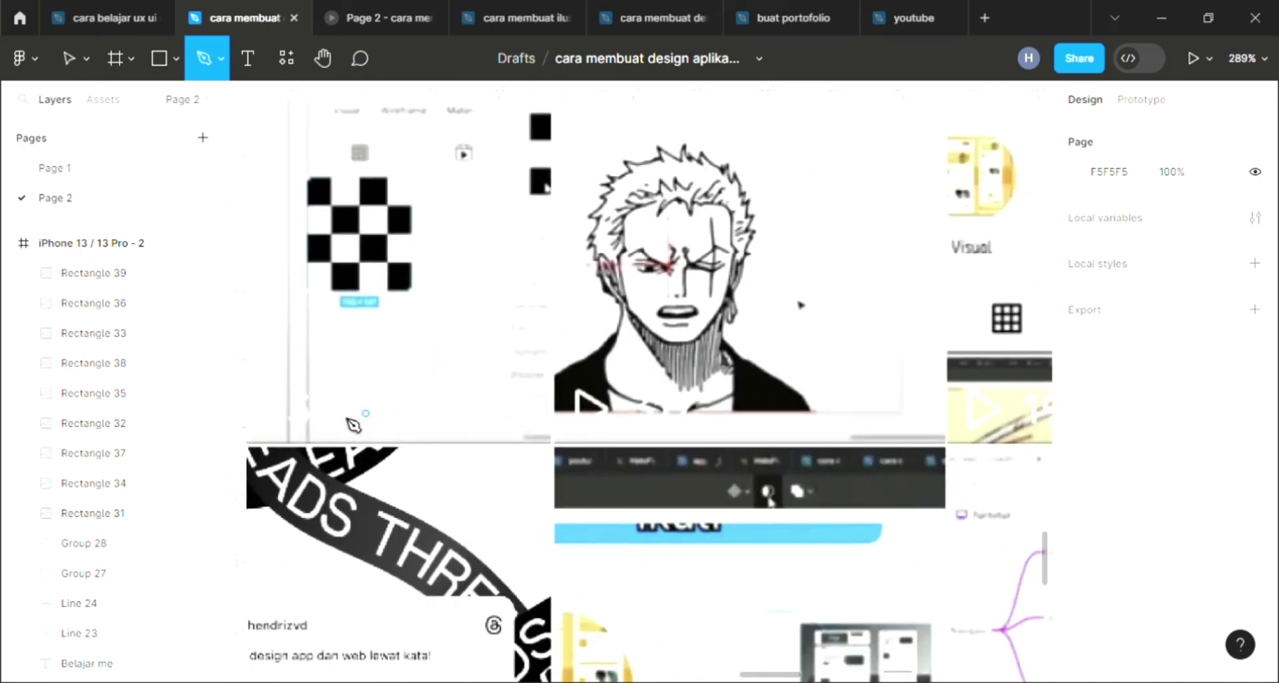
{"action": "scroll", "coordinate": [383, 433], "scroll_direction": "up", "scroll_amount": 3}
{"action": "scroll", "coordinate": [550, 384], "scroll_direction": "up", "scroll_amount": 1}
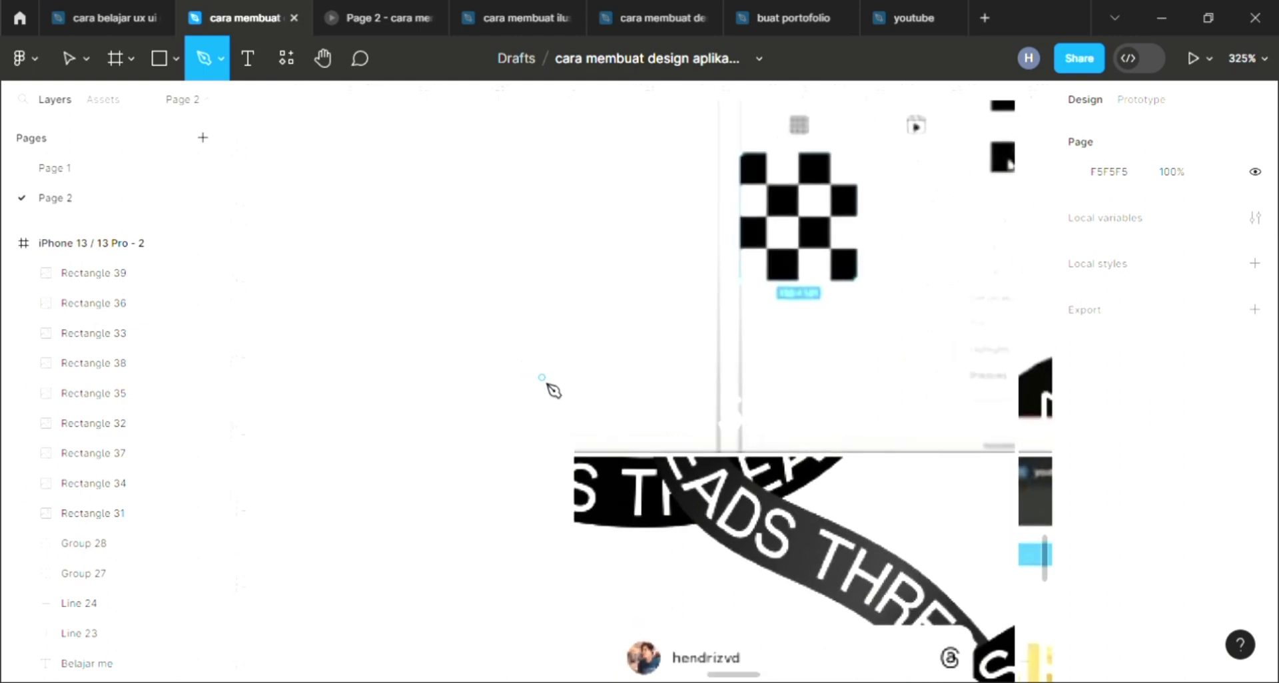
{"action": "scroll", "coordinate": [650, 437], "scroll_direction": "up", "scroll_amount": 4}
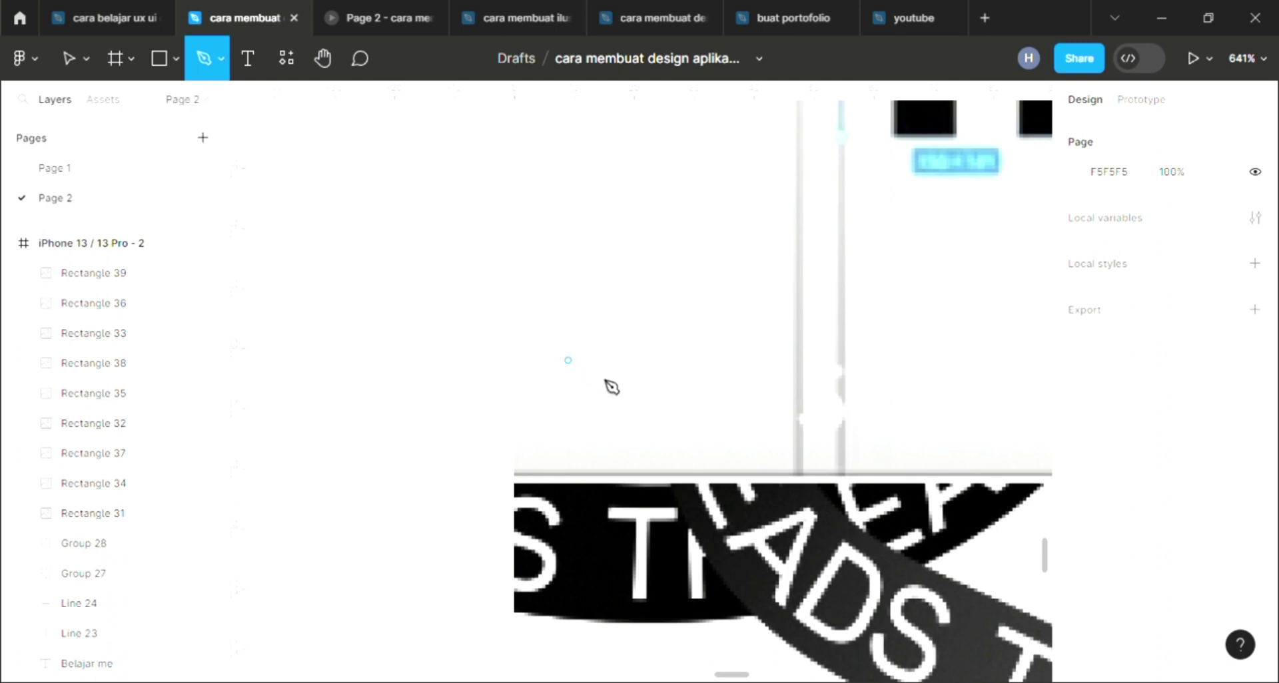
Draw a three-point play triangle, about 10.5 × 13.5, and exit path editing
{"action": "left_click", "coordinate": [568, 360]}
{"action": "left_click", "coordinate": [631, 399]}
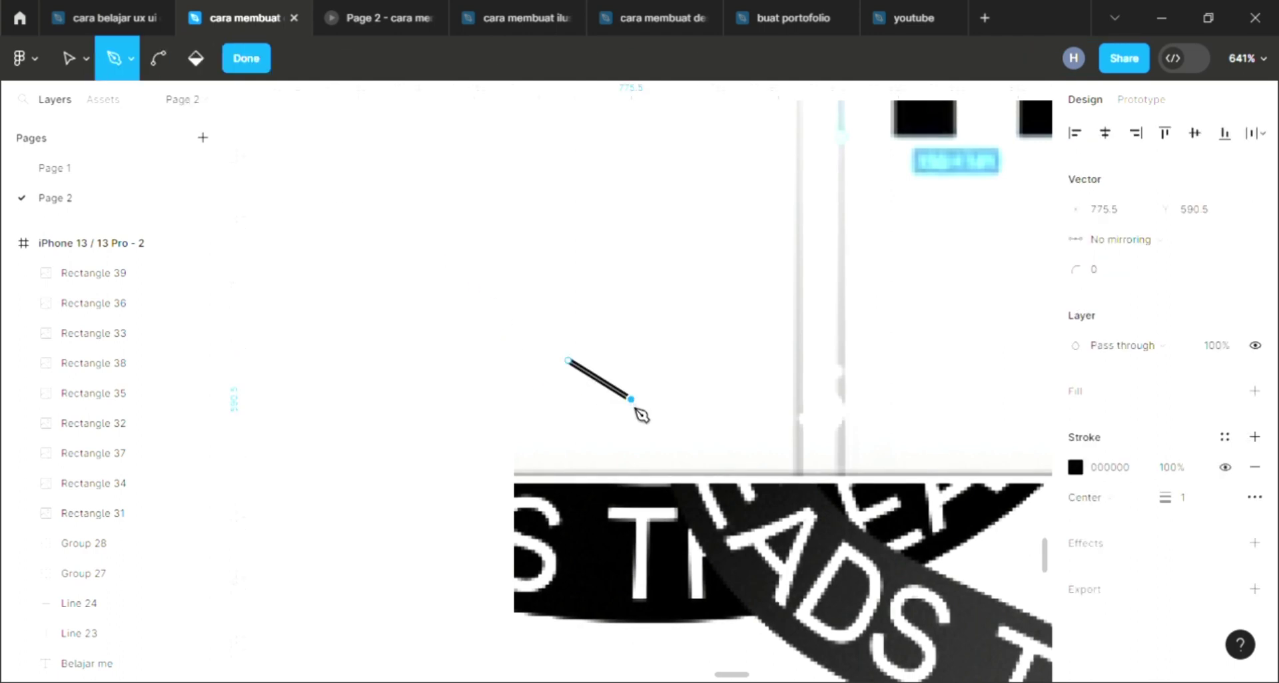
{"action": "left_click", "coordinate": [568, 441]}
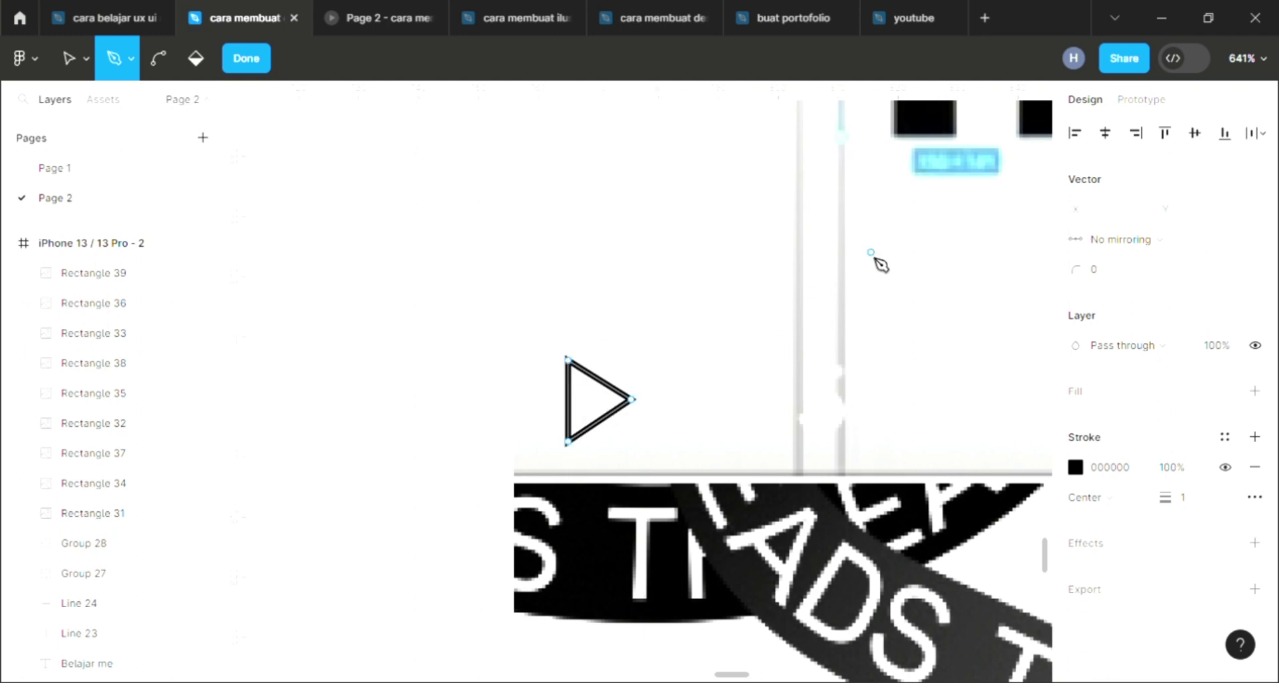
{"action": "key", "text": "Escape"}
{"action": "key", "text": "Escape"}
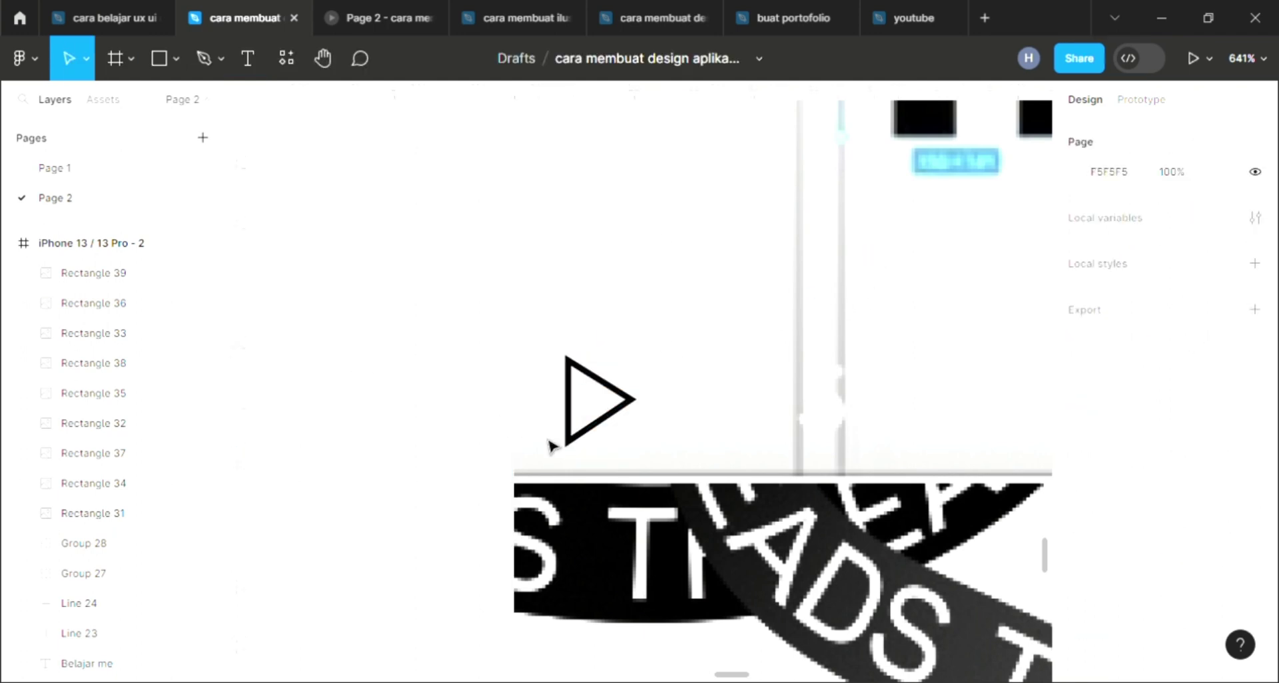
Move the 10.5 × 13.5 play triangle up beside the thumbnail grid
{"action": "left_click", "coordinate": [570, 441]}
{"action": "scroll", "coordinate": [571, 446], "scroll_direction": "down", "scroll_amount": 3}
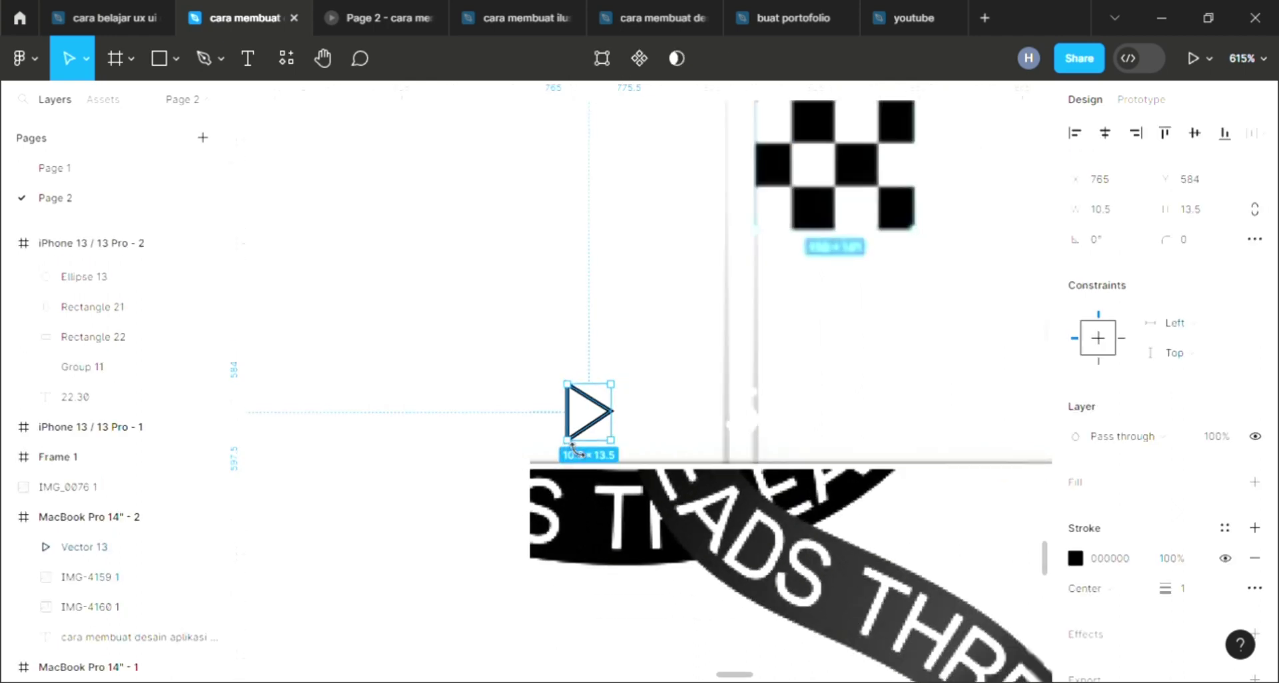
{"action": "scroll", "coordinate": [576, 441], "scroll_direction": "down", "scroll_amount": 3}
{"action": "left_click_drag", "start_coordinate": [690, 432], "coordinate": [920, 418]}
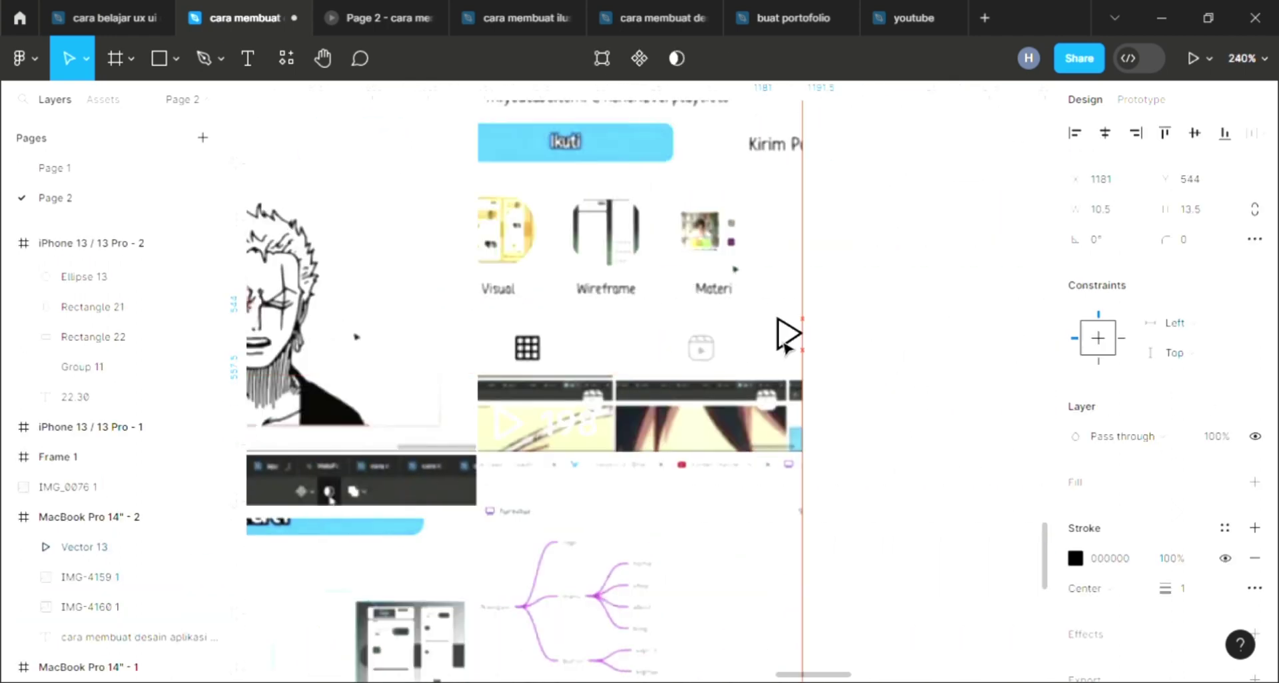
{"action": "left_click_drag", "start_coordinate": [919, 418], "coordinate": [973, 249]}
{"action": "scroll", "coordinate": [924, 295], "scroll_direction": "down", "scroll_amount": 3}
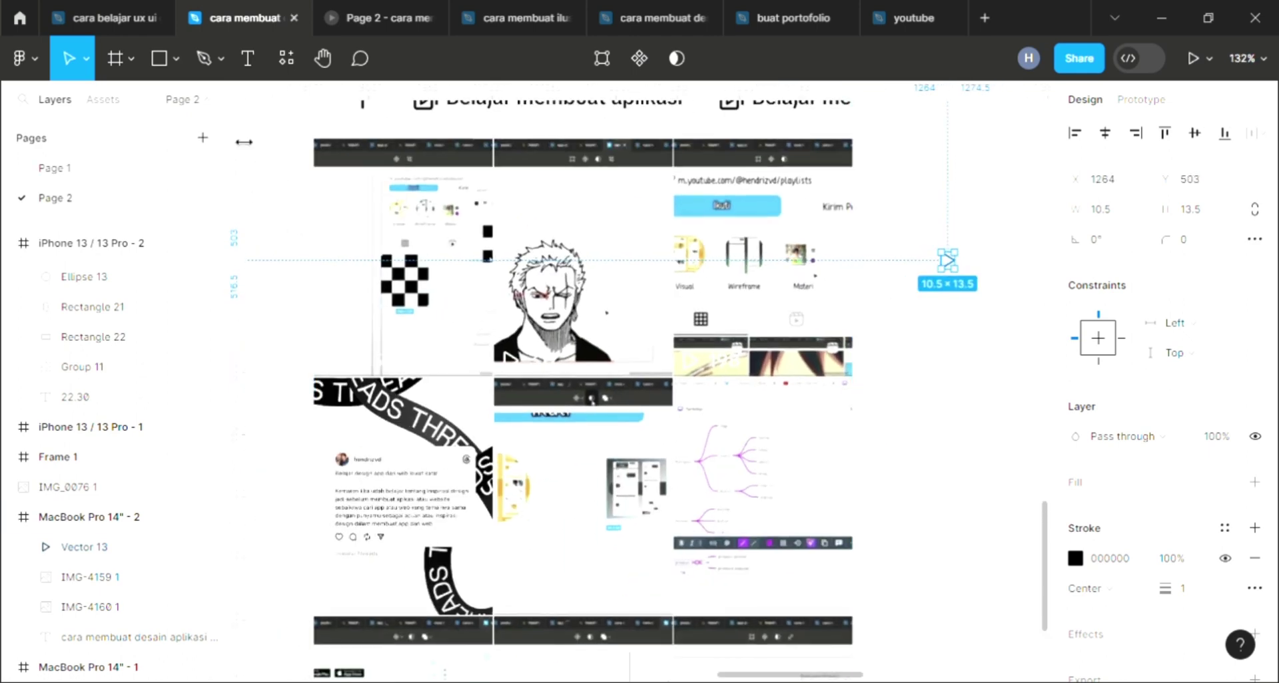
Draw a trial 20×20 polygon triangle, rotate it to -90°, then delete it
{"action": "left_click", "coordinate": [220, 58]}
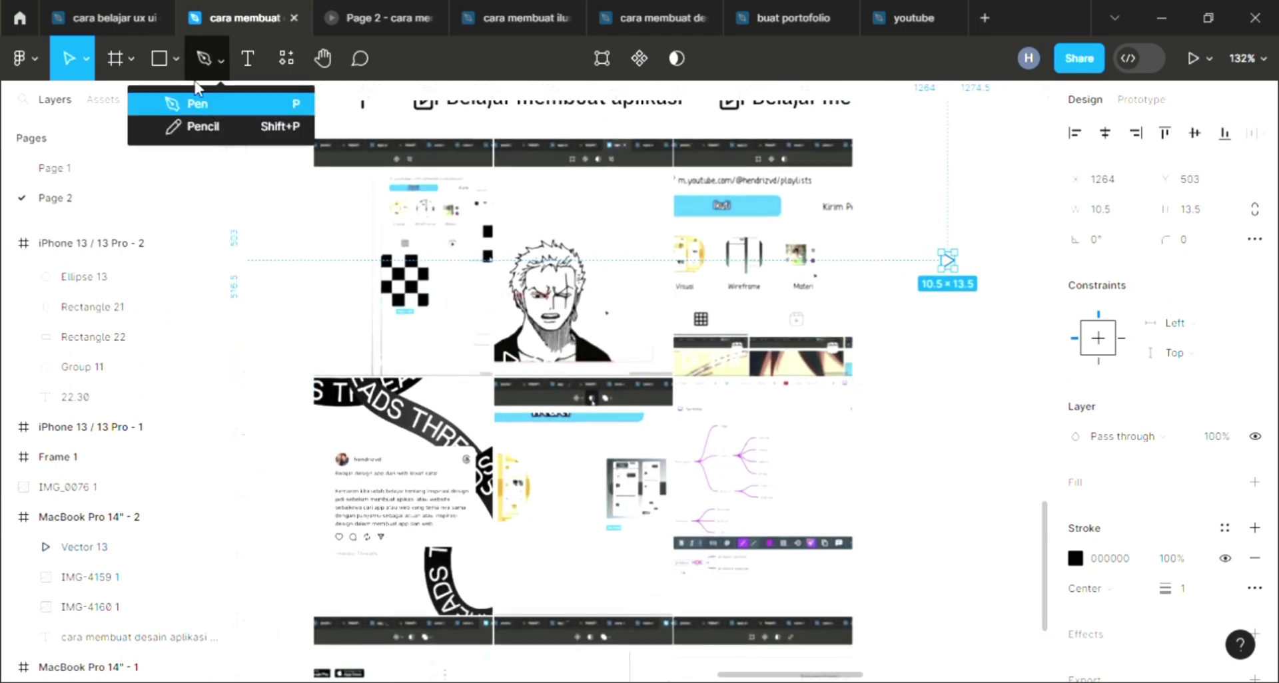
{"action": "left_click", "coordinate": [176, 59]}
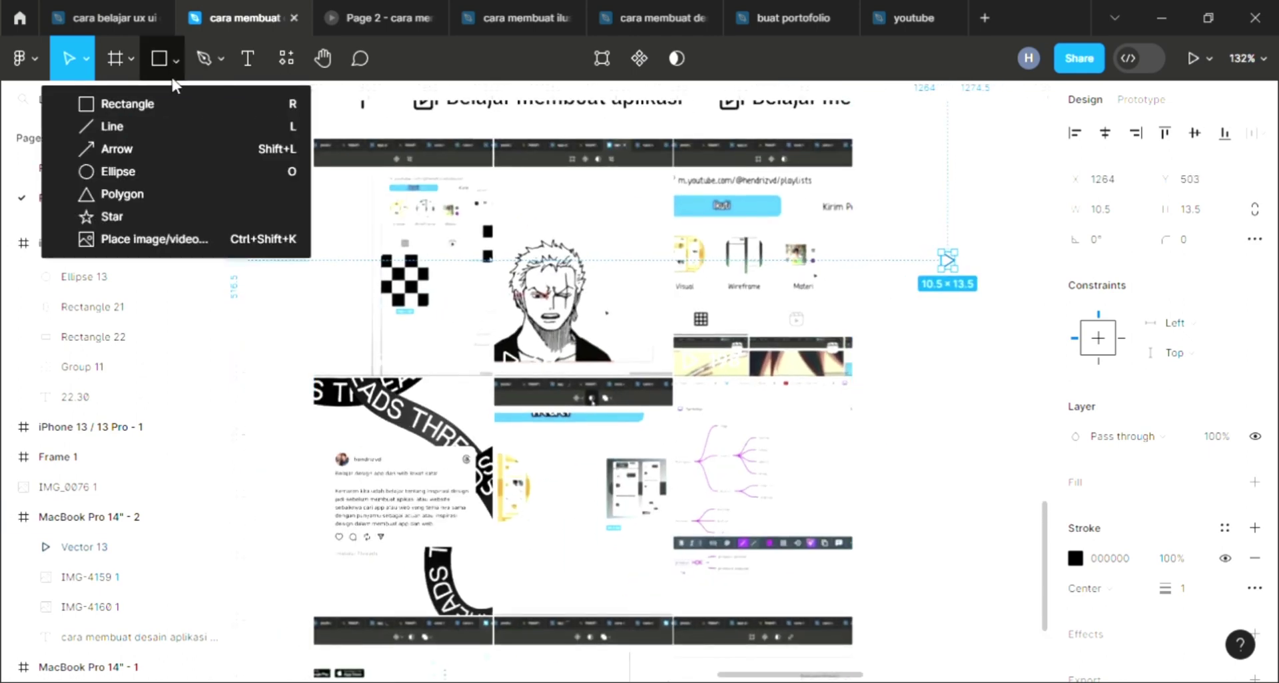
{"action": "left_click", "coordinate": [157, 193]}
{"action": "scroll", "coordinate": [862, 386], "scroll_direction": "right", "scroll_amount": 5}
{"action": "left_click_drag", "start_coordinate": [677, 319], "coordinate": [694, 337]}
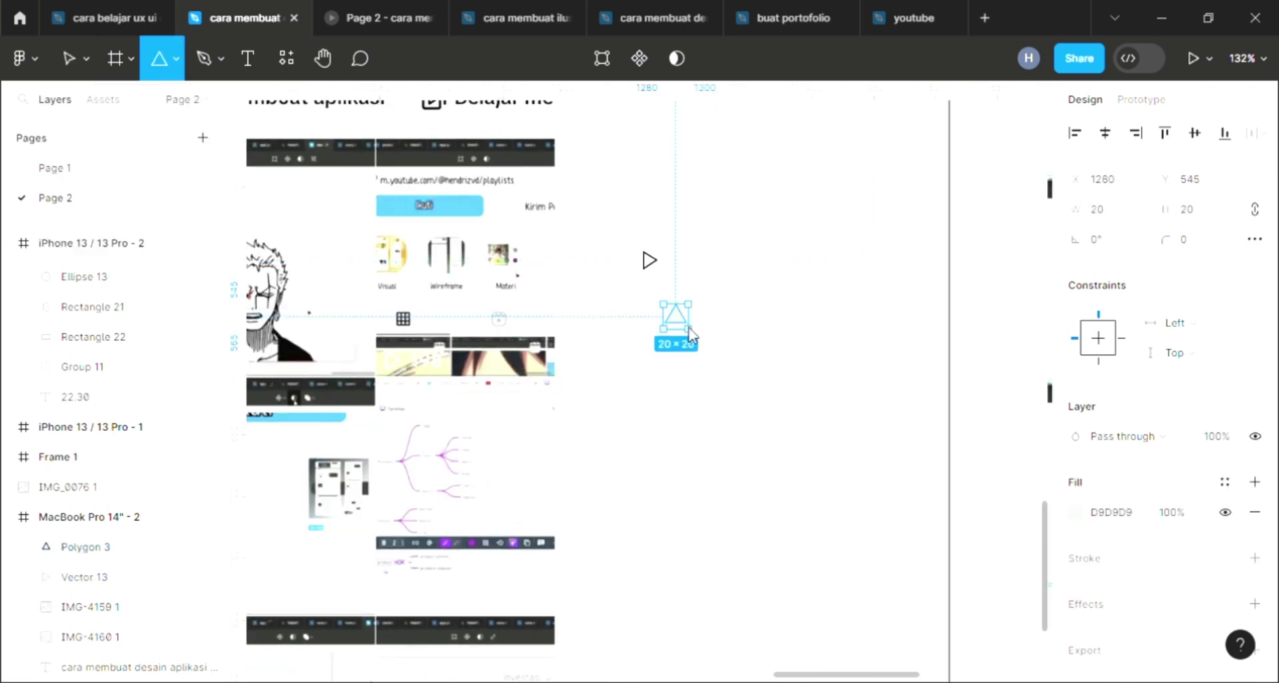
{"action": "scroll", "coordinate": [693, 327], "scroll_direction": "up", "scroll_amount": 2}
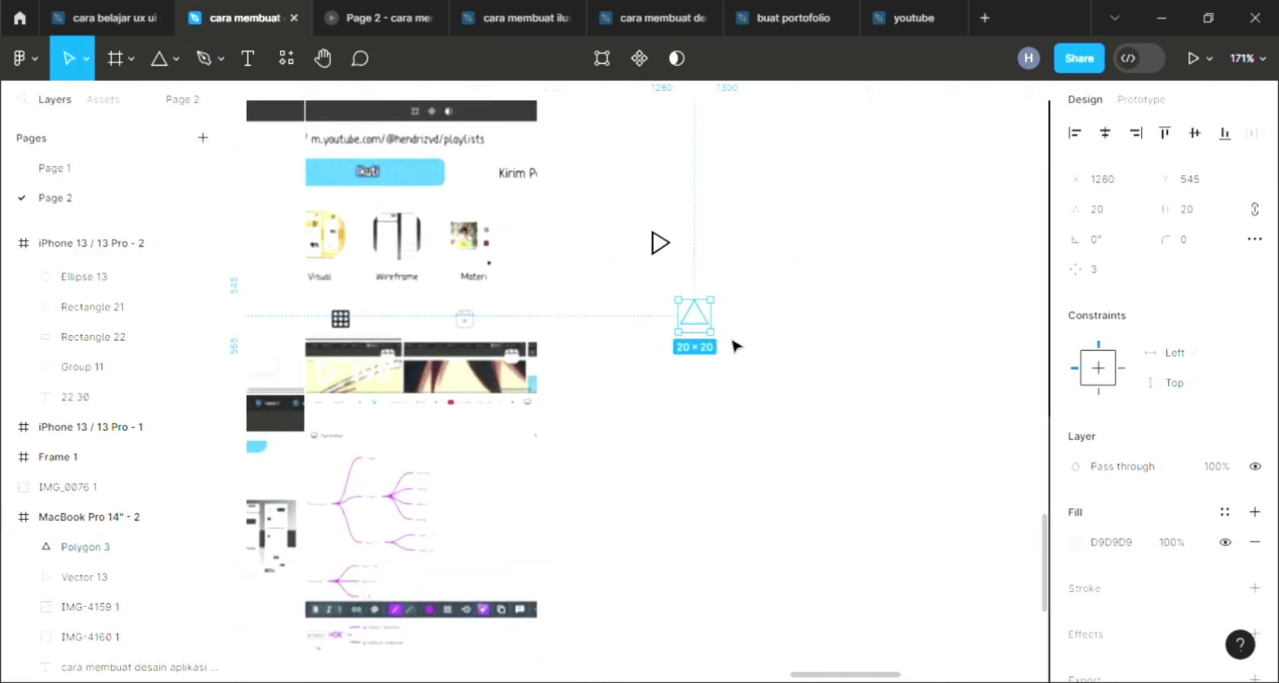
{"action": "mouse_move", "coordinate": [733, 349]}
{"action": "left_mouse_down"}
{"action": "mouse_move", "coordinate": [697, 360]}
{"action": "mouse_move", "coordinate": [693, 348]}
{"action": "left_mouse_up"}
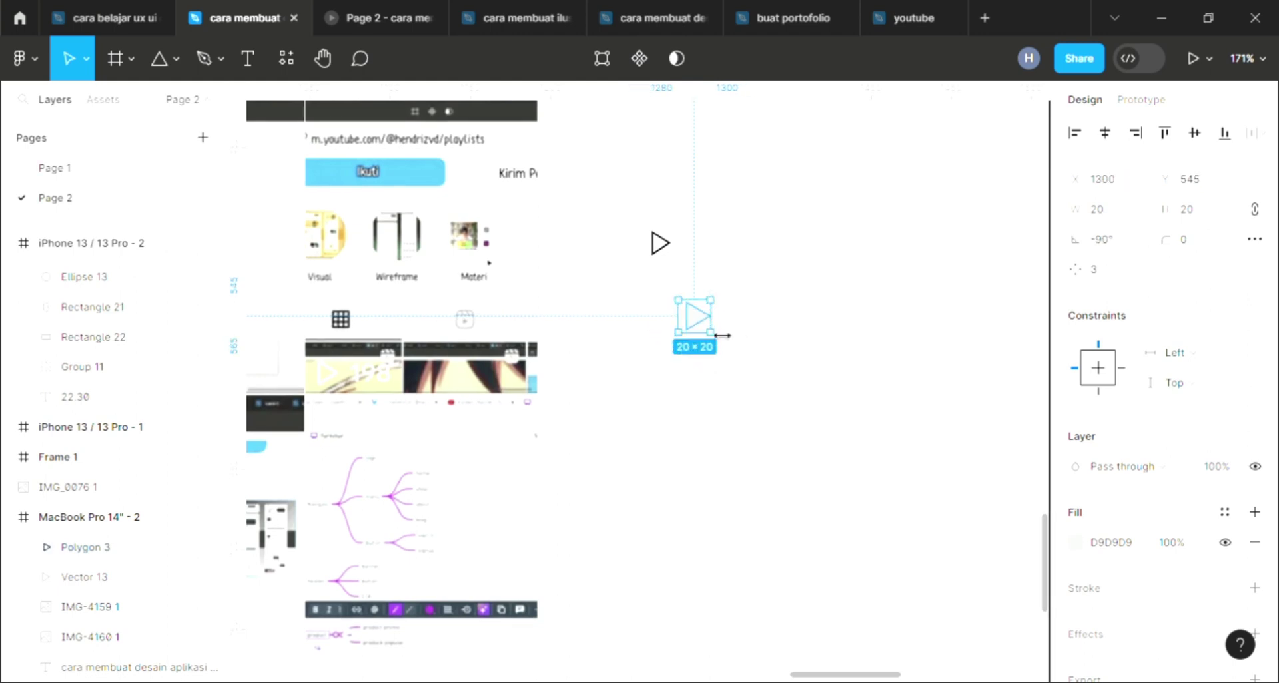
{"action": "key", "text": "Delete"}
Drag the original play triangle (Vector 13) onto the iPhone mockup's thumbnails
{"action": "left_click", "coordinate": [668, 255]}
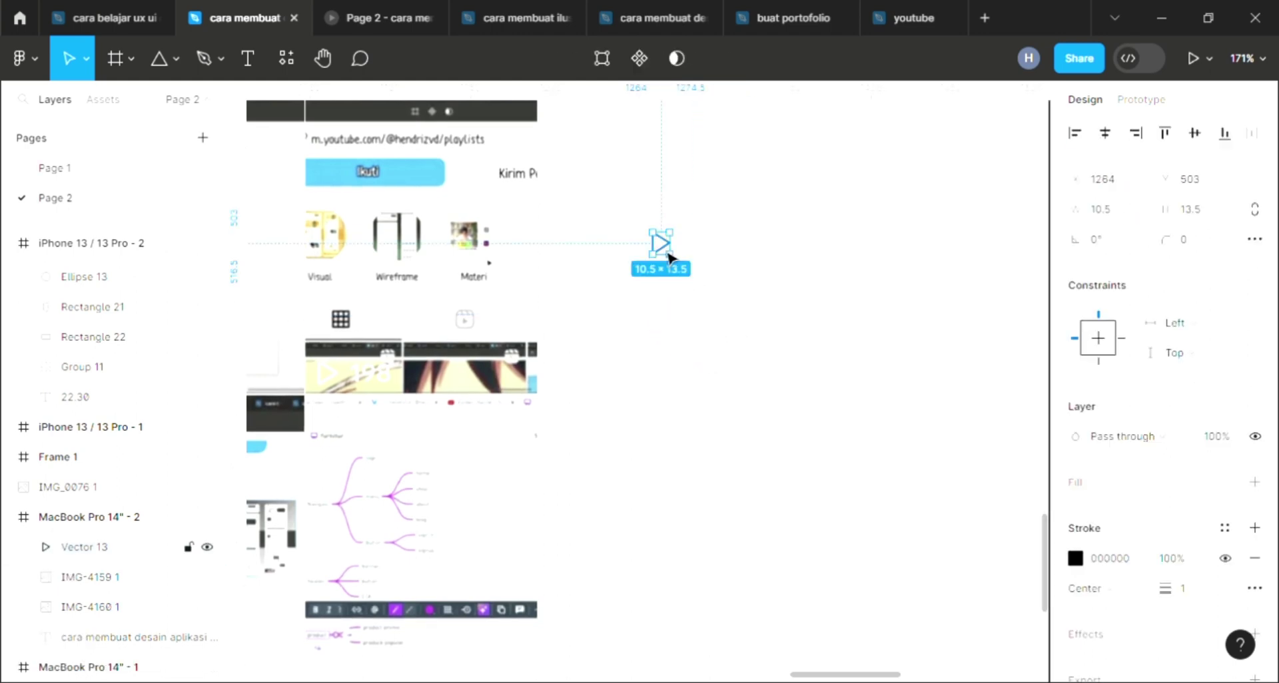
{"action": "left_click_drag", "start_coordinate": [668, 252], "coordinate": [167, 522]}
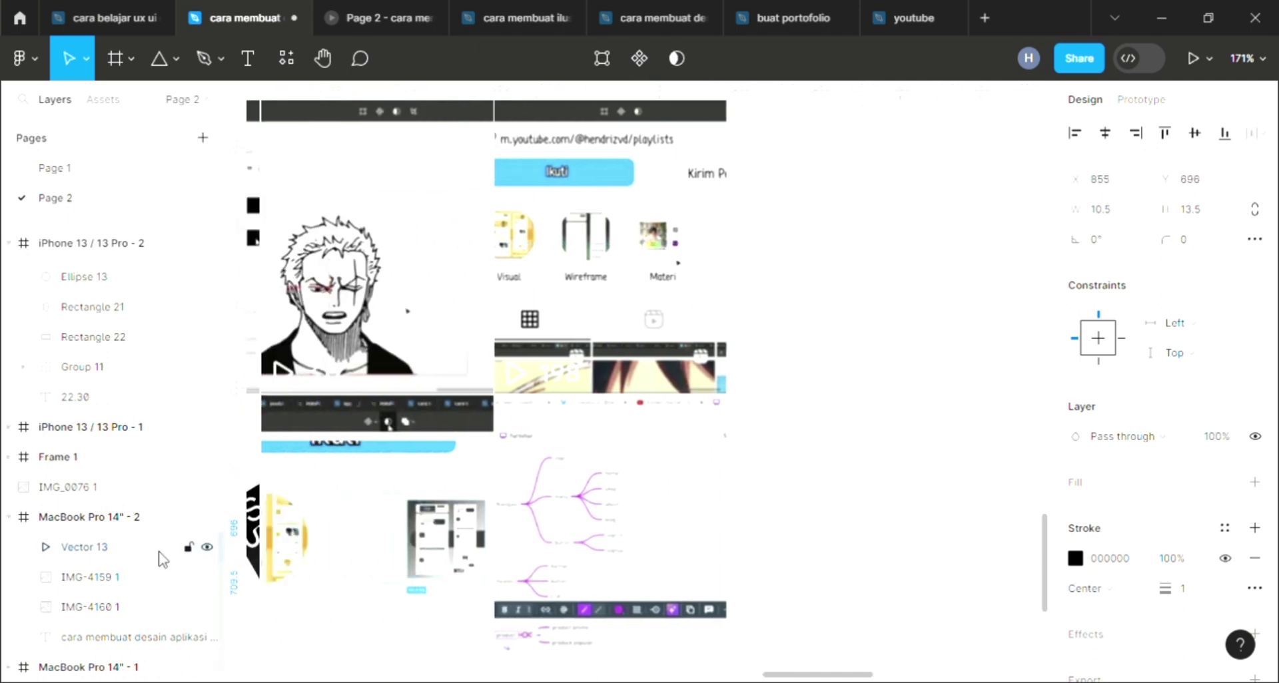
{"action": "mouse_move", "coordinate": [395, 481]}
{"action": "left_mouse_down"}
{"action": "mouse_move", "coordinate": [1250, 451]}
{"action": "mouse_move", "coordinate": [1089, 41]}
{"action": "mouse_move", "coordinate": [436, 405]}
{"action": "mouse_move", "coordinate": [483, 408]}
{"action": "left_mouse_up"}
Place the play triangle at the sketched-face thumbnail's lower-left corner
{"action": "scroll", "coordinate": [471, 399], "scroll_direction": "down", "scroll_amount": 5, "text": "ctrl"}
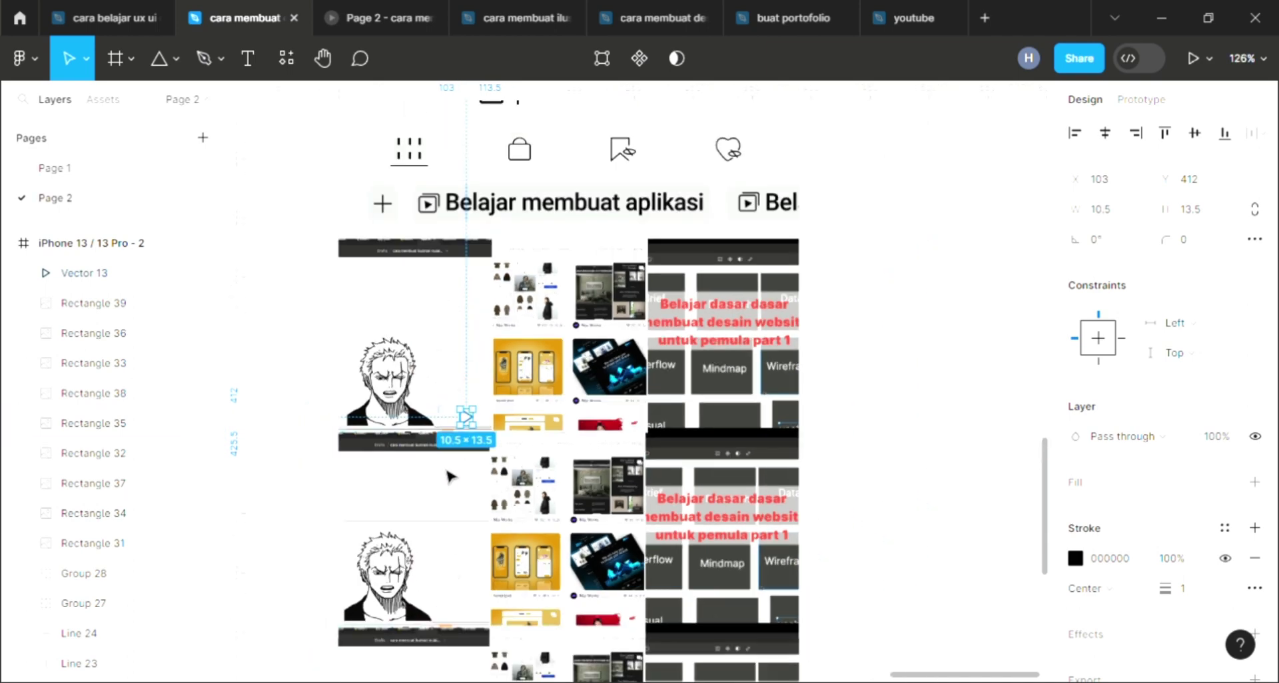
{"action": "scroll", "coordinate": [459, 467], "scroll_direction": "left", "scroll_amount": 5}
{"action": "scroll", "coordinate": [445, 508], "scroll_direction": "up", "scroll_amount": 3, "text": "ctrl"}
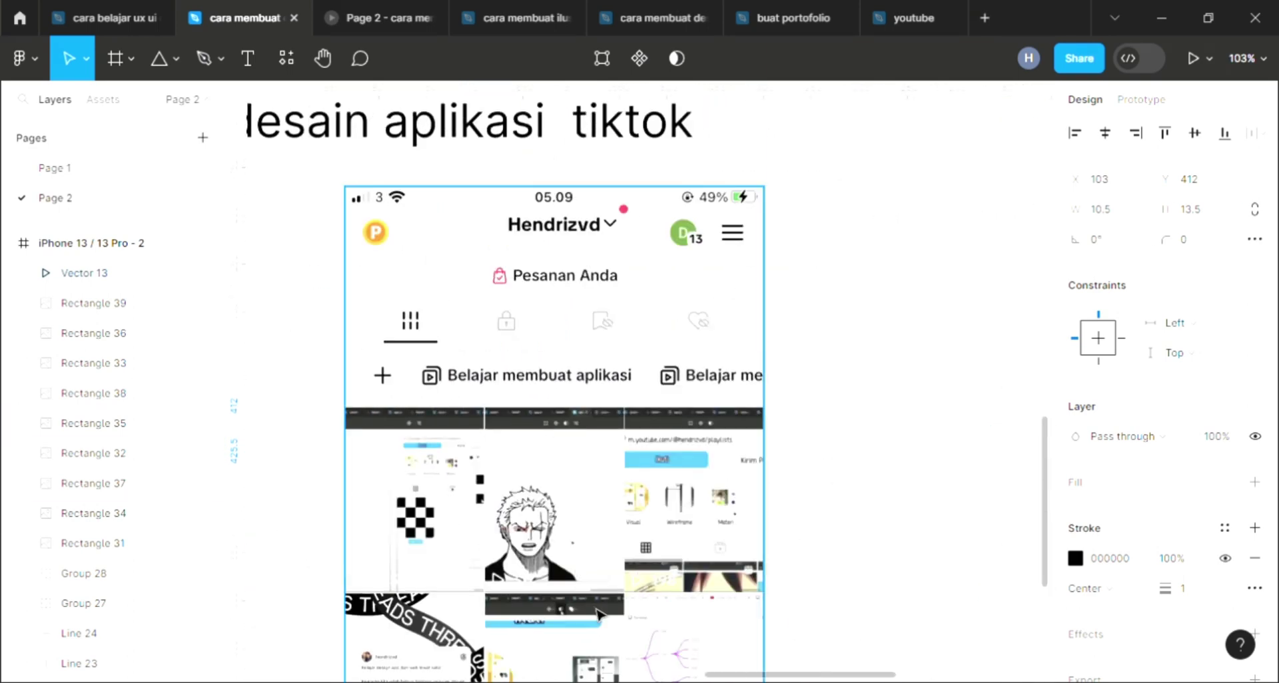
{"action": "scroll", "coordinate": [441, 546], "scroll_direction": "up", "scroll_amount": 2, "text": "ctrl"}
{"action": "scroll", "coordinate": [438, 582], "scroll_direction": "up", "scroll_amount": 2, "text": "ctrl"}
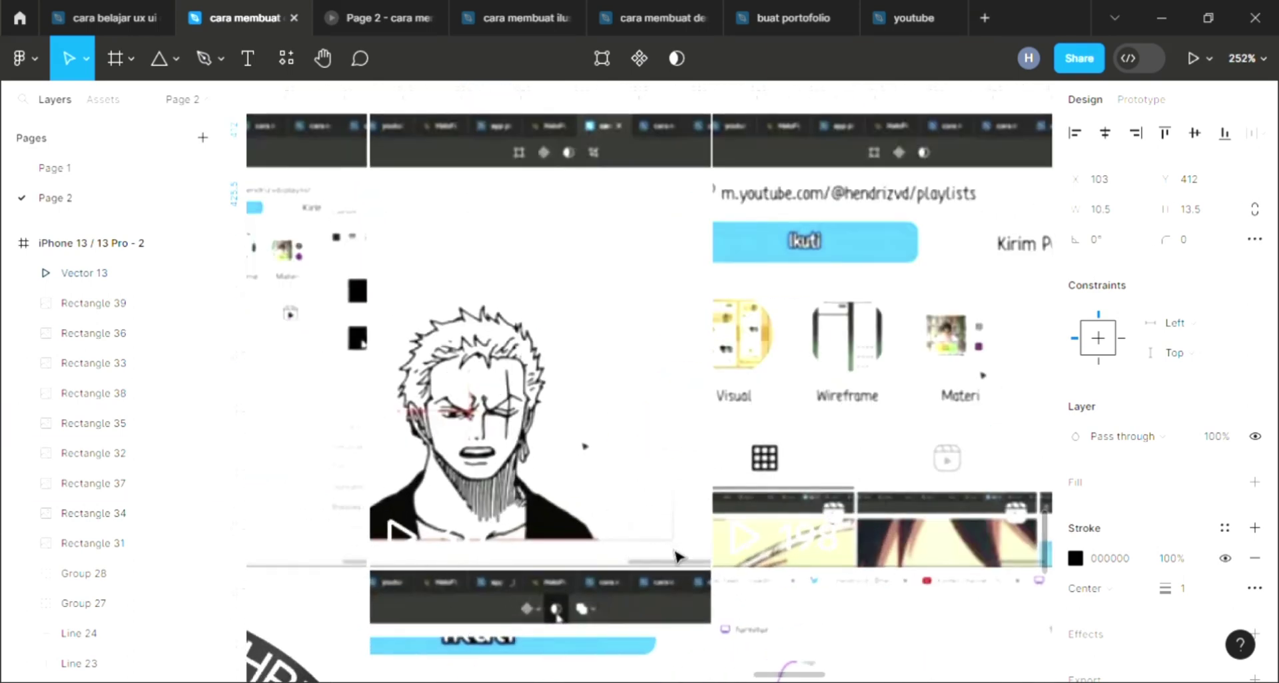
{"action": "scroll", "coordinate": [531, 561], "scroll_direction": "down", "scroll_amount": 3, "text": "ctrl"}
{"action": "scroll", "coordinate": [528, 563], "scroll_direction": "down", "scroll_amount": 3, "text": "ctrl"}
{"action": "scroll", "coordinate": [528, 533], "scroll_direction": "down", "scroll_amount": 2, "text": "ctrl"}
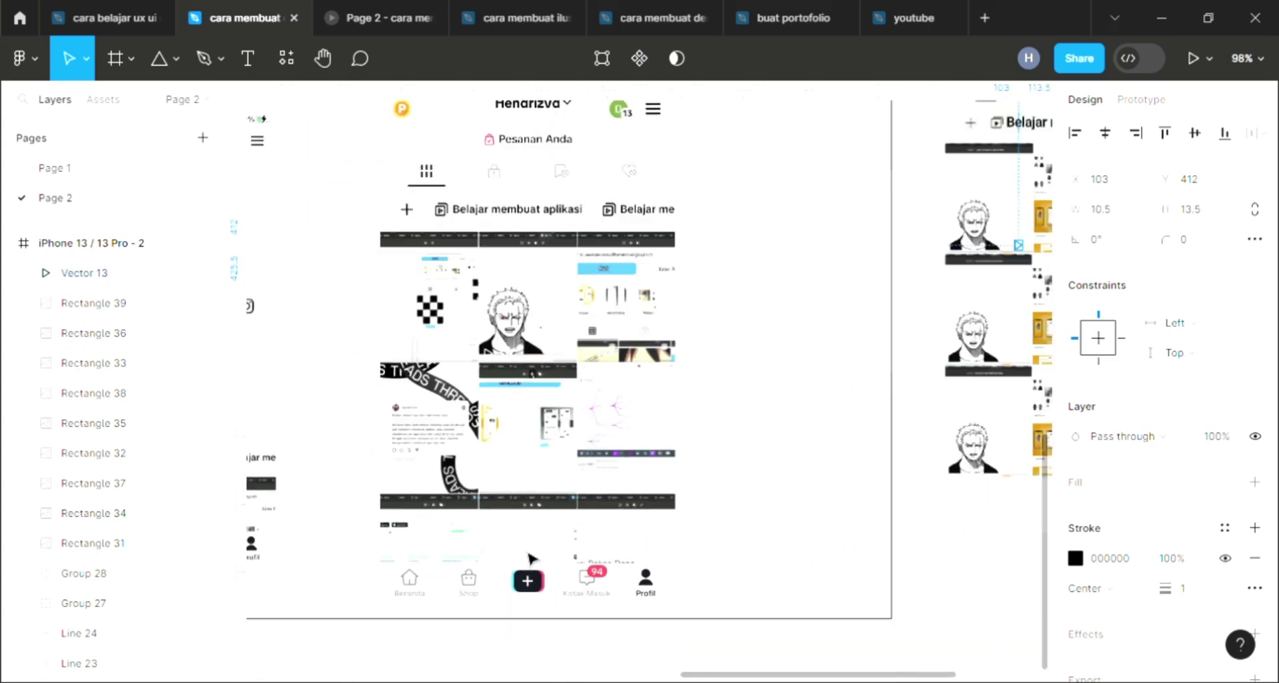
{"action": "scroll", "coordinate": [526, 501], "scroll_direction": "down", "scroll_amount": 1, "text": "ctrl"}
{"action": "scroll", "coordinate": [526, 501], "scroll_direction": "right", "scroll_amount": 2}
{"action": "scroll", "coordinate": [826, 340], "scroll_direction": "up", "scroll_amount": 2, "text": "ctrl"}
{"action": "scroll", "coordinate": [829, 353], "scroll_direction": "up", "scroll_amount": 3, "text": "ctrl"}
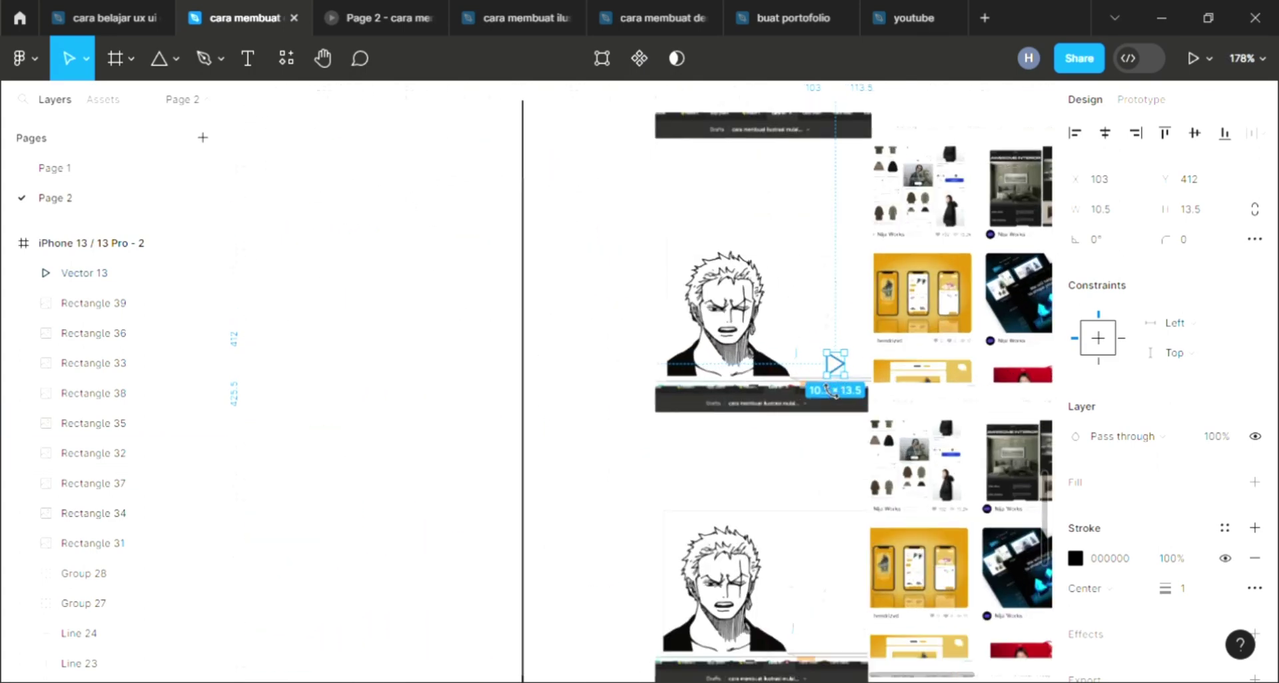
{"action": "scroll", "coordinate": [841, 369], "scroll_direction": "up", "scroll_amount": 2, "text": "ctrl"}
{"action": "mouse_move", "coordinate": [841, 369]}
{"action": "left_mouse_down"}
{"action": "mouse_move", "coordinate": [525, 378]}
{"action": "mouse_move", "coordinate": [544, 377]}
{"action": "left_mouse_up"}
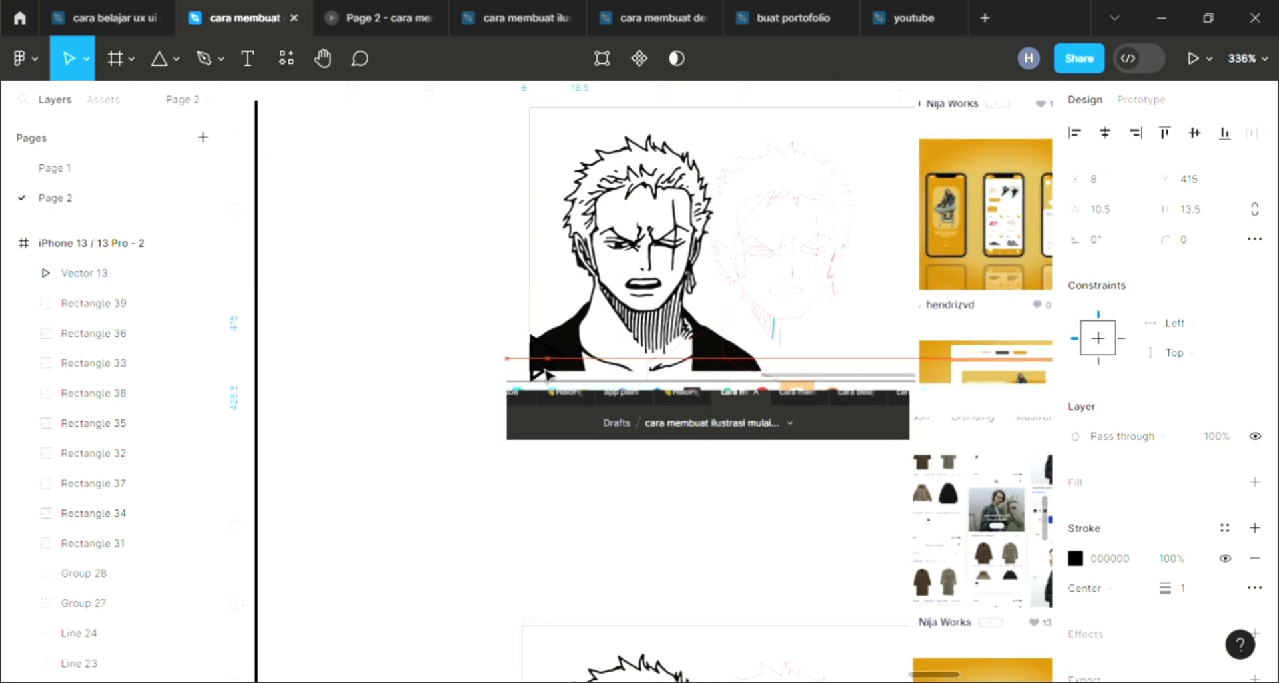
Move the play triangle to the sketched-face thumbnail's lower-right corner
{"action": "scroll", "coordinate": [545, 376], "scroll_direction": "down", "scroll_amount": 5}
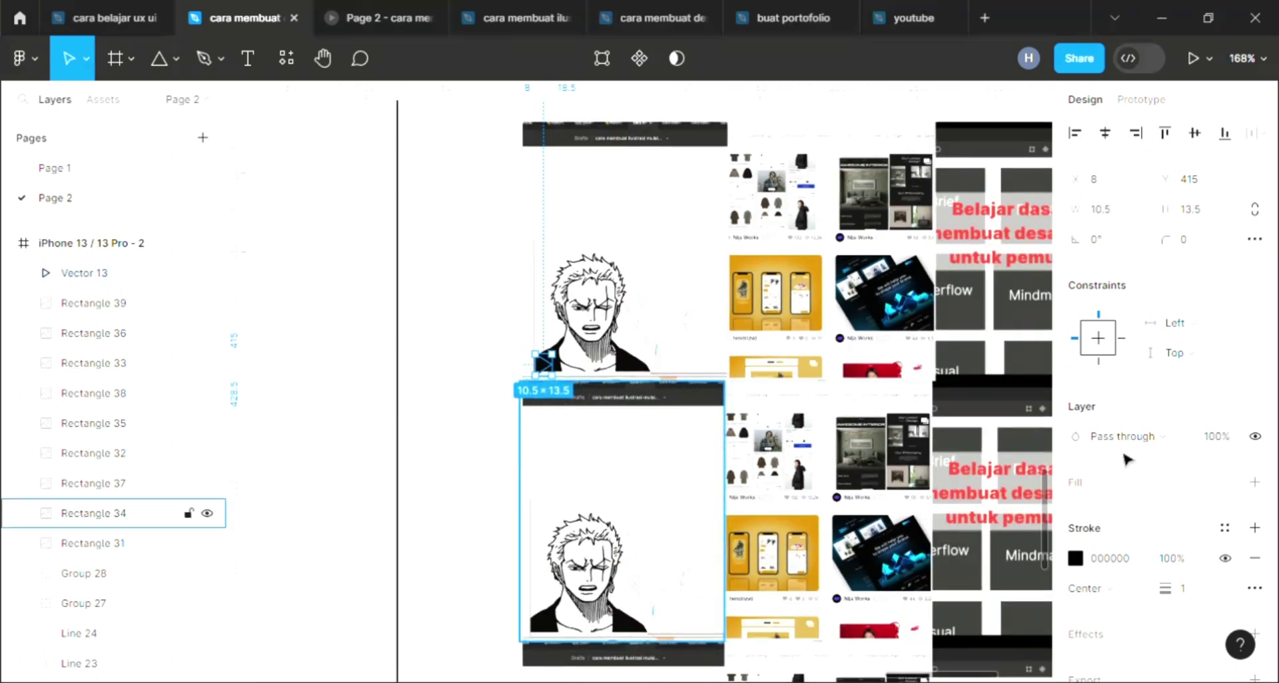
{"action": "left_click", "coordinate": [1096, 558]}
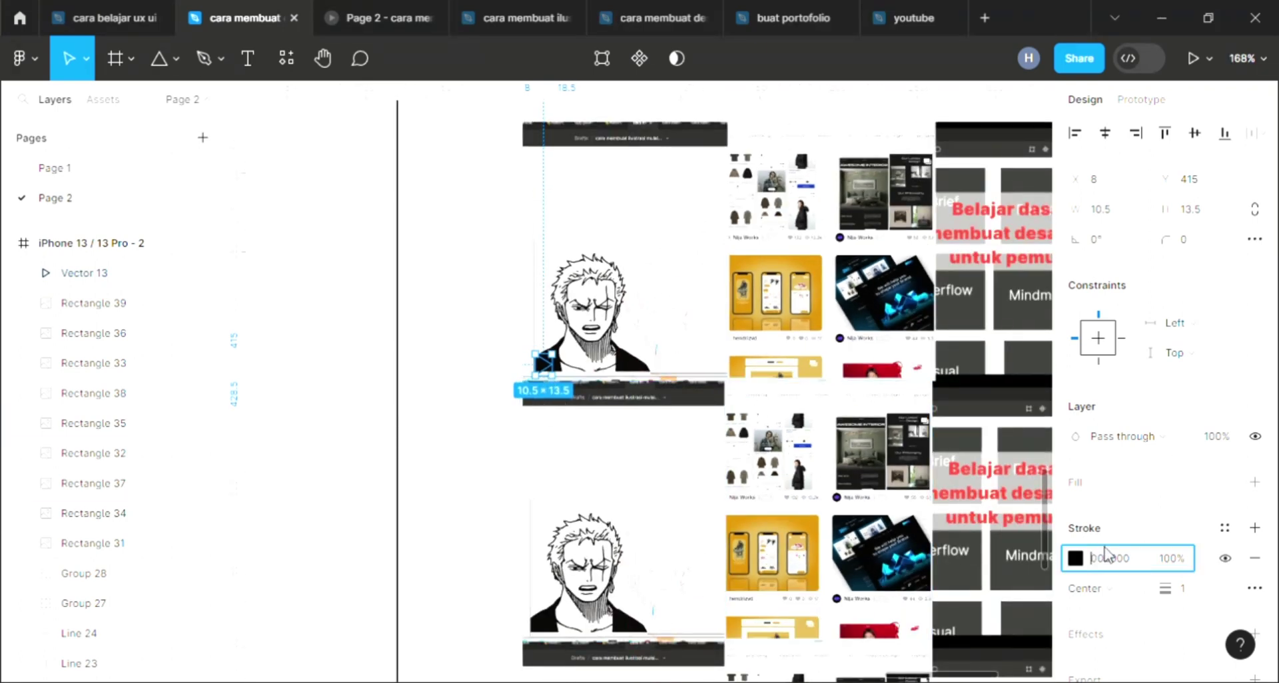
{"action": "scroll", "coordinate": [1109, 558], "scroll_direction": "down", "scroll_amount": 2}
{"action": "key", "text": "f"}
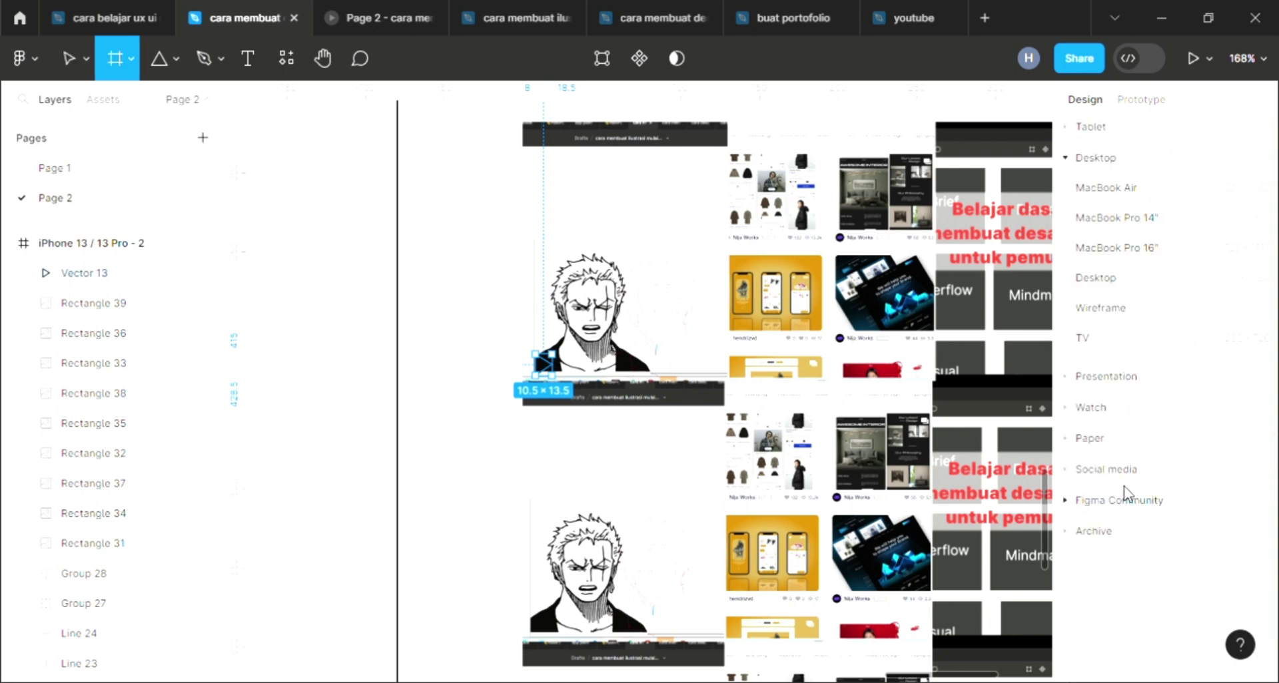
{"action": "left_click_drag", "start_coordinate": [544, 363], "coordinate": [693, 360]}
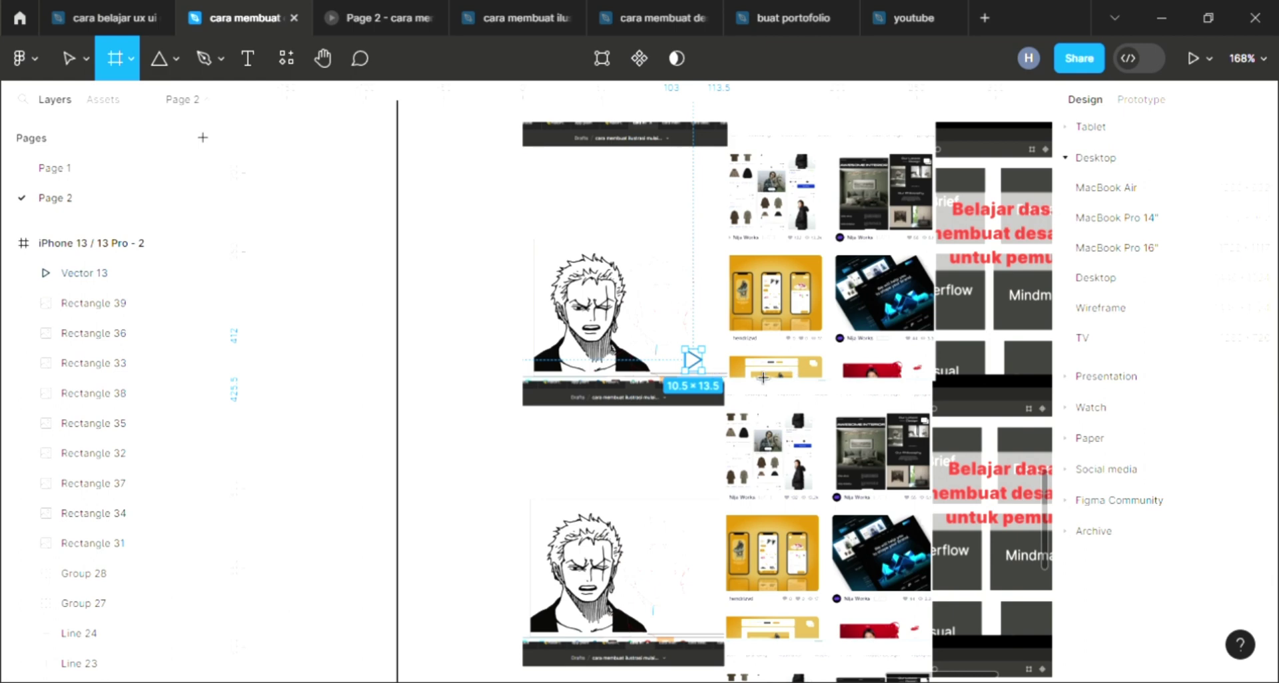
Change the triangle's stroke colour from 000000 to FFFFFF white and deselect it
{"action": "left_click", "coordinate": [68, 60]}
{"action": "left_click", "coordinate": [1095, 499]}
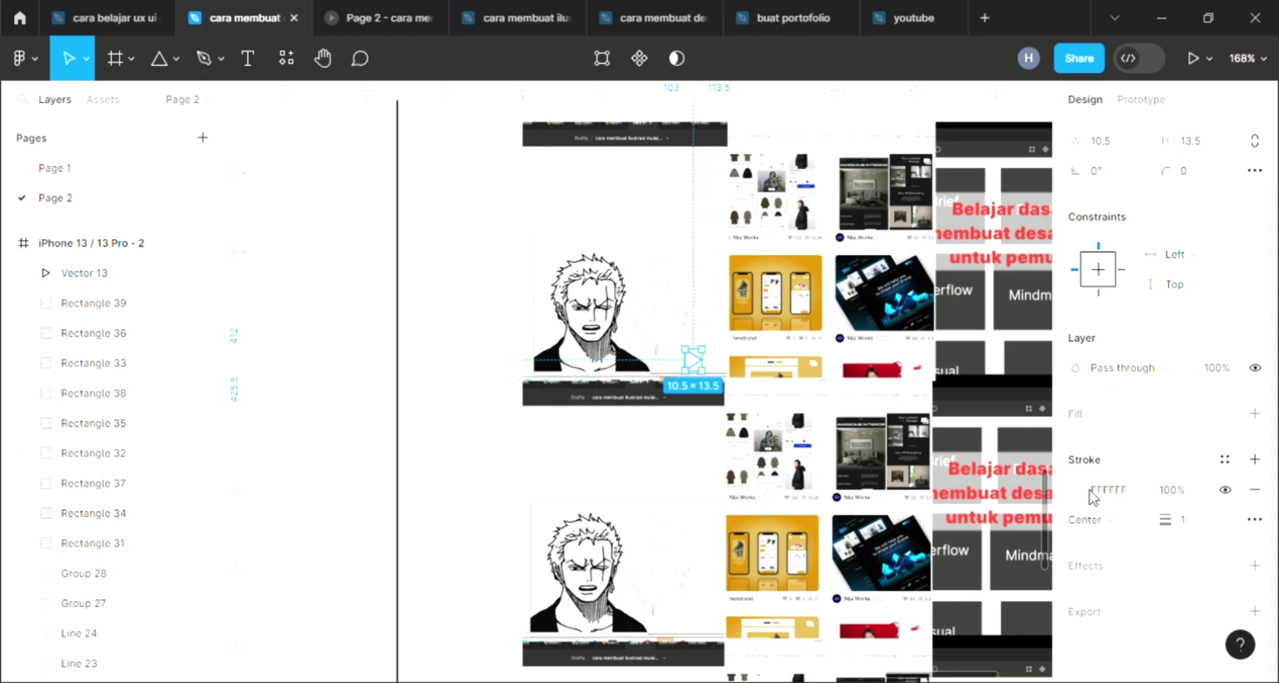
{"action": "left_click", "coordinate": [479, 399]}
{"action": "scroll", "coordinate": [753, 366], "scroll_direction": "up", "scroll_amount": 3}
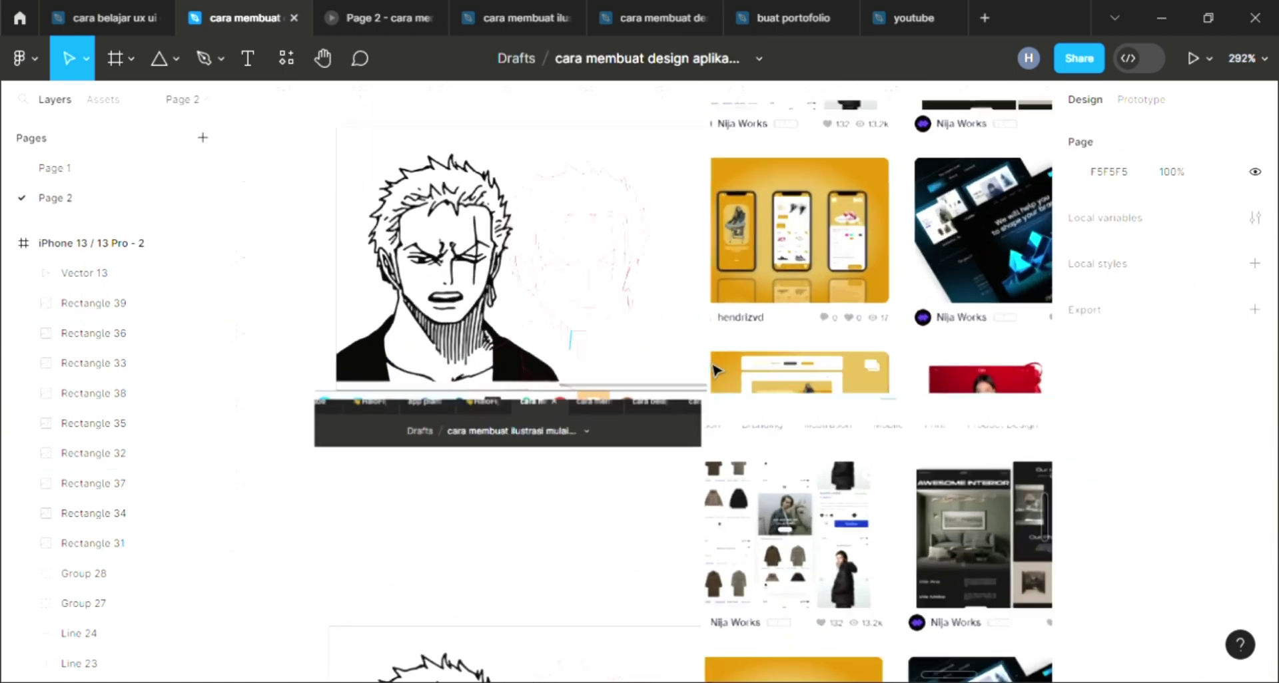
{"action": "scroll", "coordinate": [746, 367], "scroll_direction": "up", "scroll_amount": 3}
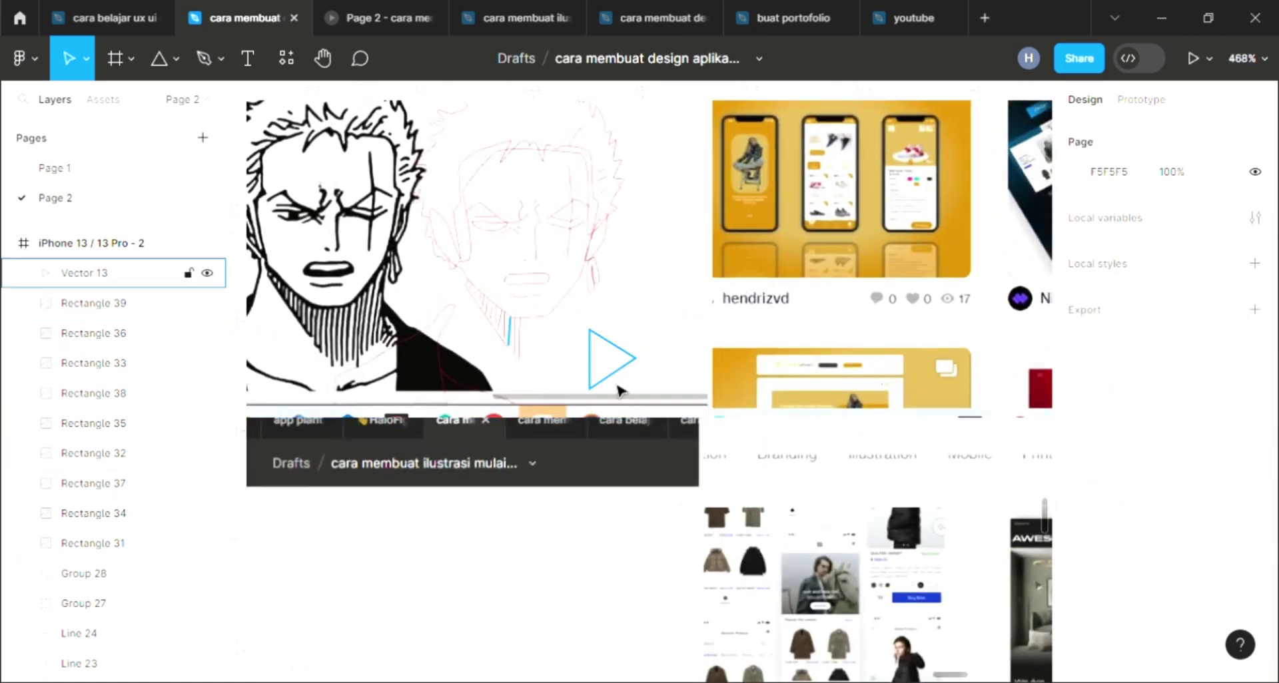
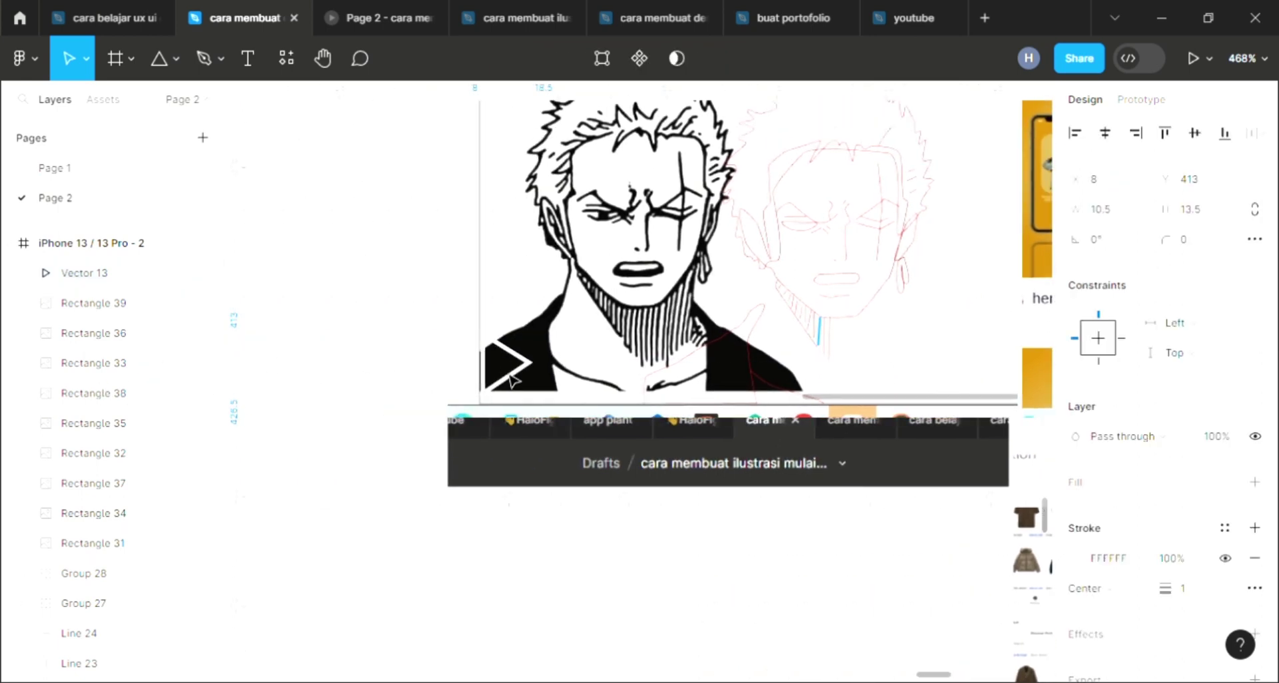
Navigate the canvas to the play triangle on the first video thumbnail
{"action": "scroll", "coordinate": [586, 373], "scroll_direction": "down", "scroll_amount": 3}
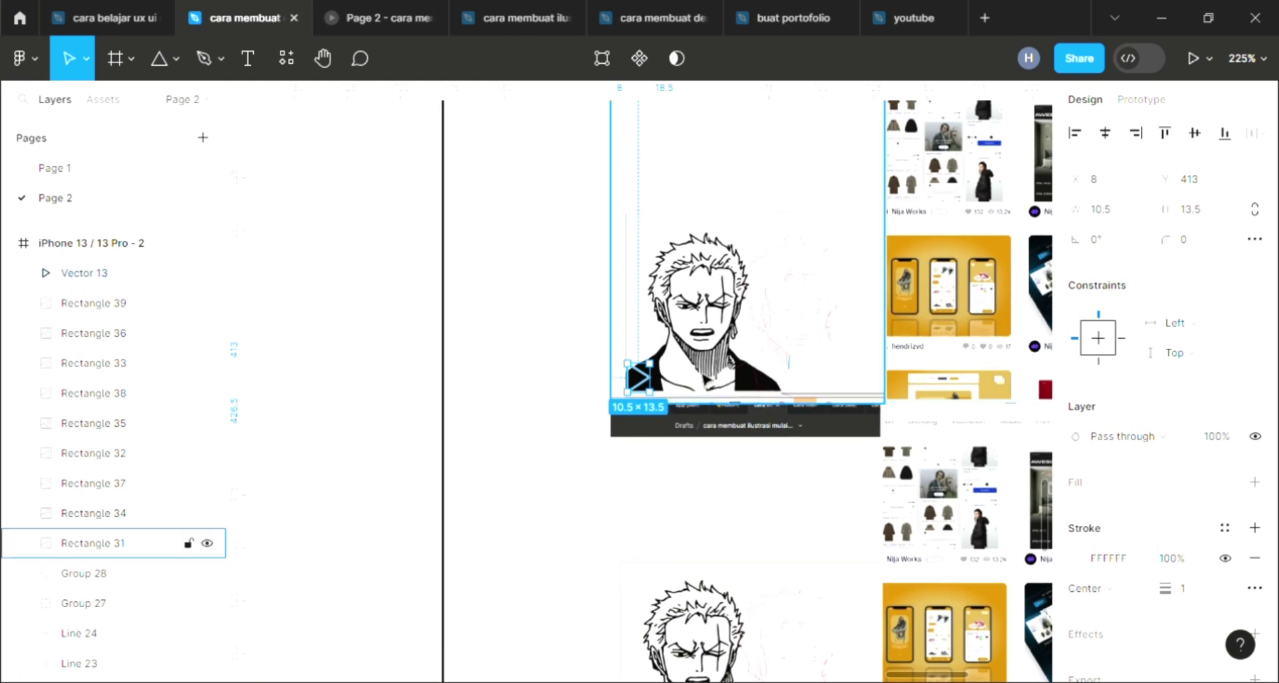
{"action": "left_click", "coordinate": [578, 391]}
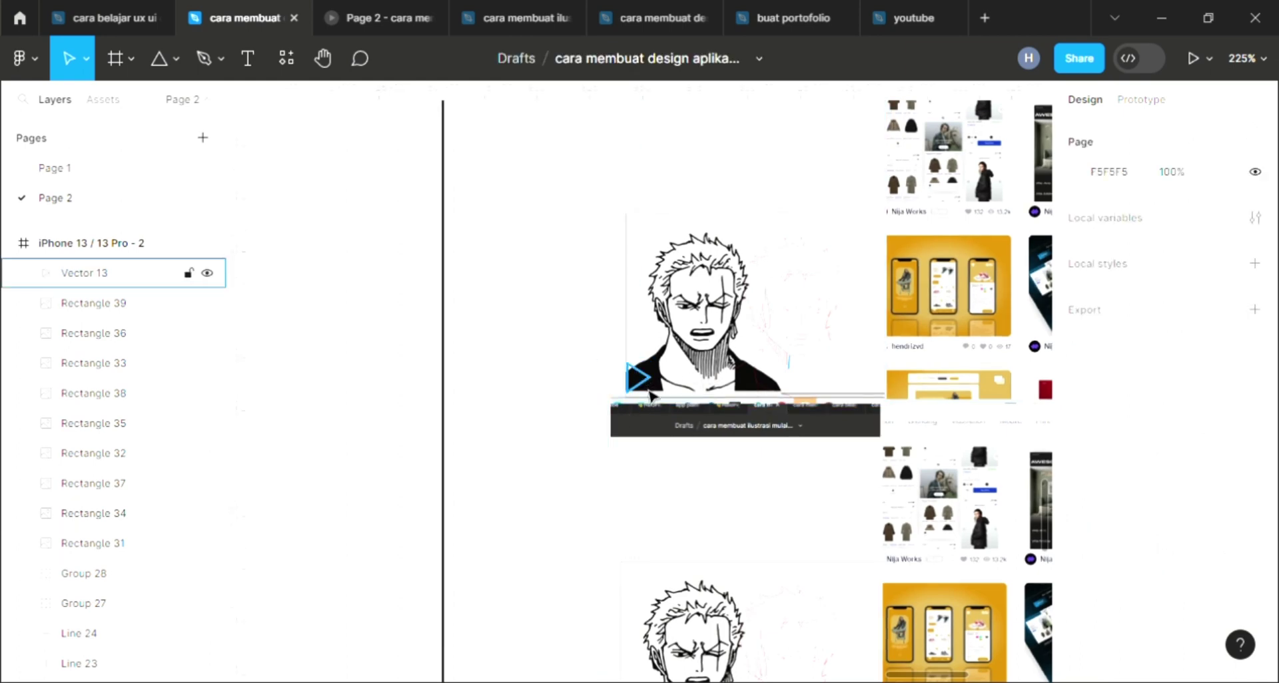
{"action": "scroll", "coordinate": [650, 396], "scroll_direction": "down", "scroll_amount": 2}
{"action": "scroll", "coordinate": [640, 427], "scroll_direction": "down", "scroll_amount": 2}
{"action": "scroll", "coordinate": [633, 451], "scroll_direction": "down", "scroll_amount": 2}
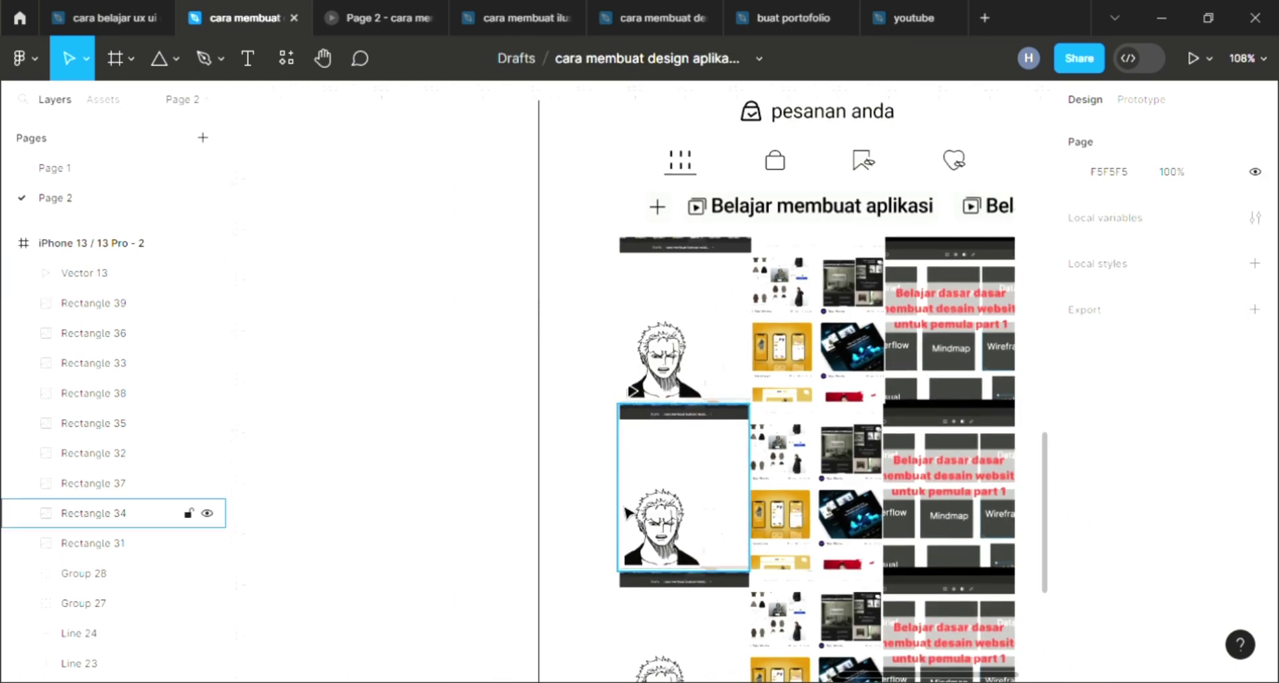
{"action": "scroll", "coordinate": [467, 523], "scroll_direction": "right", "scroll_amount": 5}
{"action": "scroll", "coordinate": [343, 529], "scroll_direction": "down", "scroll_amount": 2}
{"action": "scroll", "coordinate": [341, 533], "scroll_direction": "up", "scroll_amount": 3}
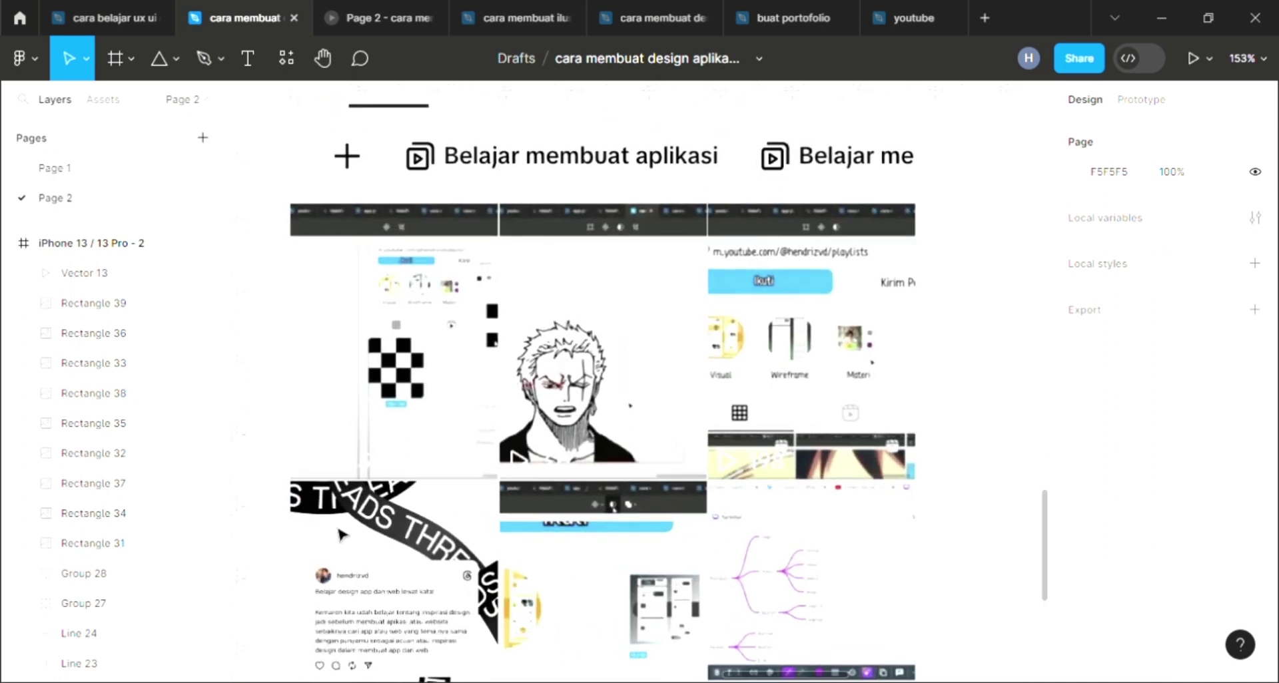
{"action": "scroll", "coordinate": [341, 533], "scroll_direction": "down", "scroll_amount": 5}
{"action": "scroll", "coordinate": [313, 577], "scroll_direction": "up", "scroll_amount": 3}
{"action": "scroll", "coordinate": [314, 578], "scroll_direction": "up", "scroll_amount": 3}
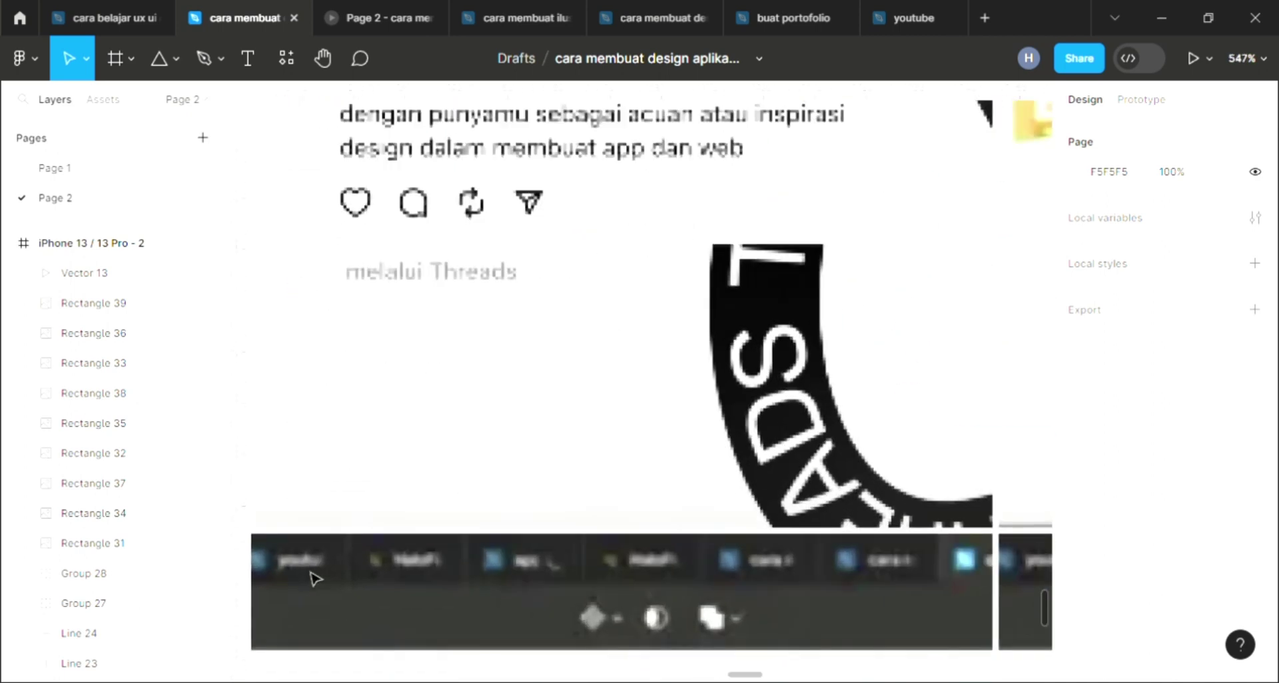
{"action": "scroll", "coordinate": [545, 500], "scroll_direction": "down", "scroll_amount": 3}
{"action": "scroll", "coordinate": [557, 501], "scroll_direction": "down", "scroll_amount": 3}
{"action": "scroll", "coordinate": [558, 503], "scroll_direction": "down", "scroll_amount": 2}
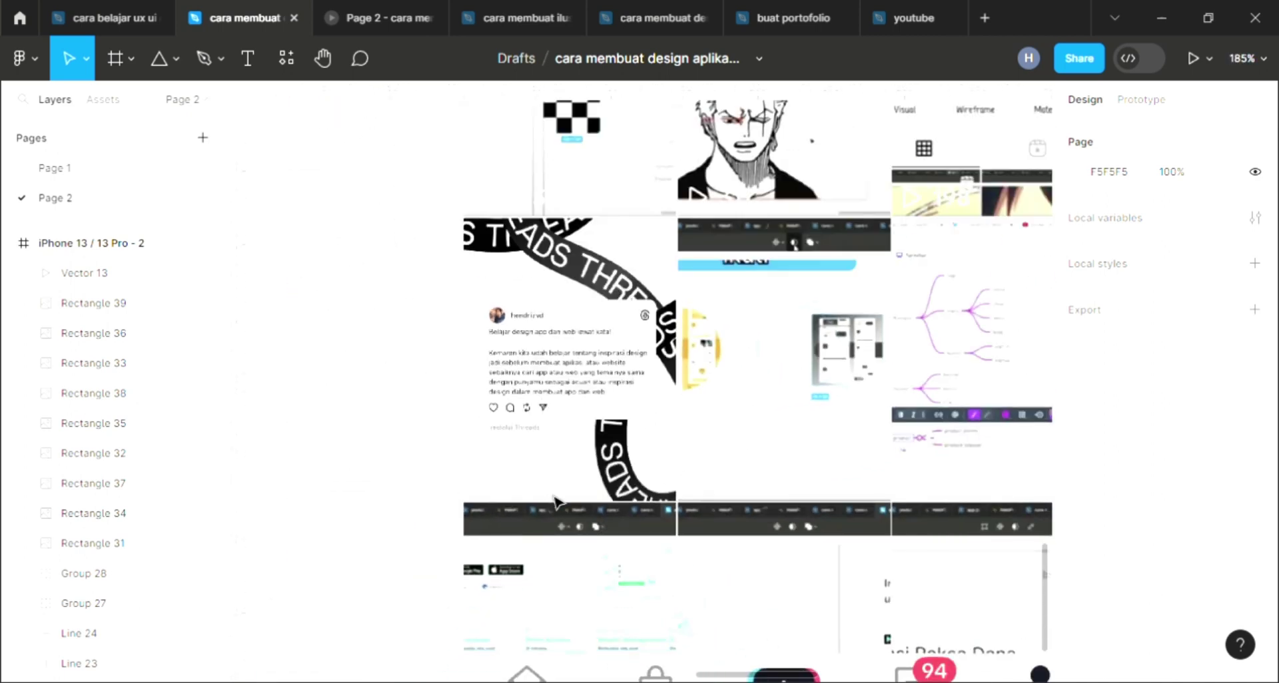
{"action": "scroll", "coordinate": [558, 503], "scroll_direction": "down", "scroll_amount": 2}
{"action": "scroll", "coordinate": [557, 503], "scroll_direction": "down", "scroll_amount": 2}
{"action": "scroll", "coordinate": [558, 503], "scroll_direction": "right", "scroll_amount": 2}
{"action": "scroll", "coordinate": [558, 504], "scroll_direction": "down", "scroll_amount": 3}
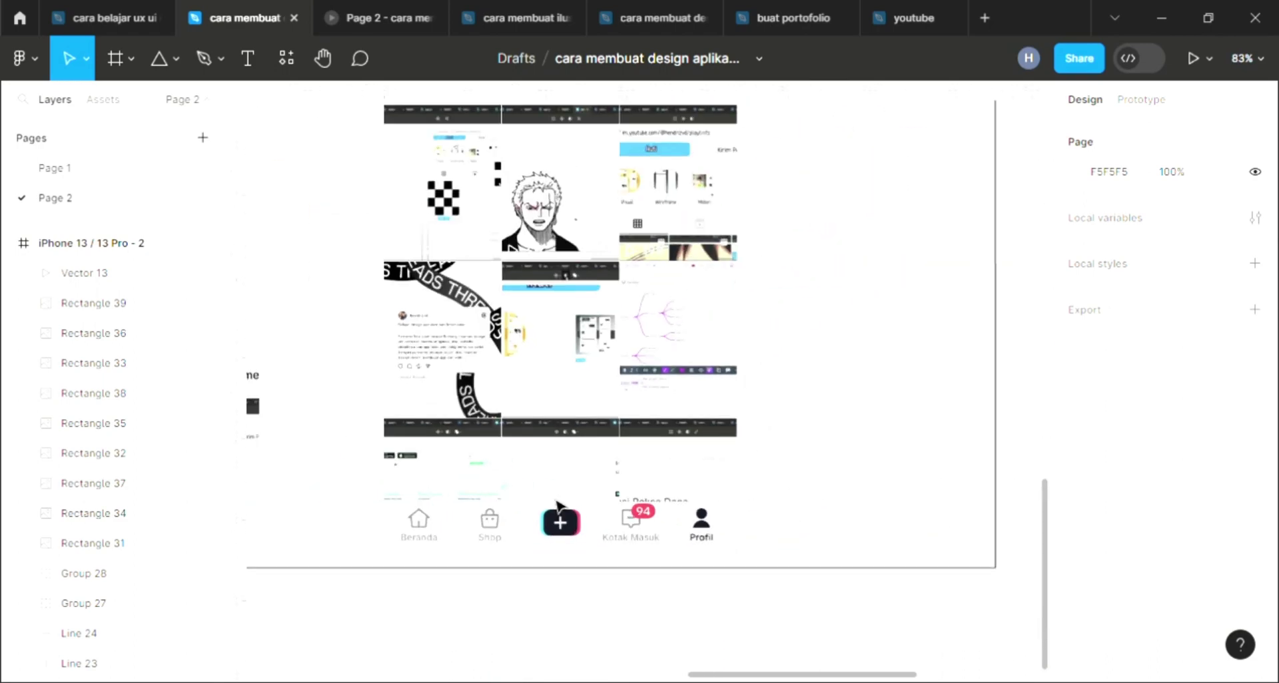
{"action": "scroll", "coordinate": [558, 505], "scroll_direction": "down", "scroll_amount": 3}
{"action": "scroll", "coordinate": [713, 286], "scroll_direction": "right", "scroll_amount": 2}
{"action": "scroll", "coordinate": [680, 297], "scroll_direction": "up", "scroll_amount": 5}
{"action": "scroll", "coordinate": [607, 416], "scroll_direction": "up", "scroll_amount": 2}
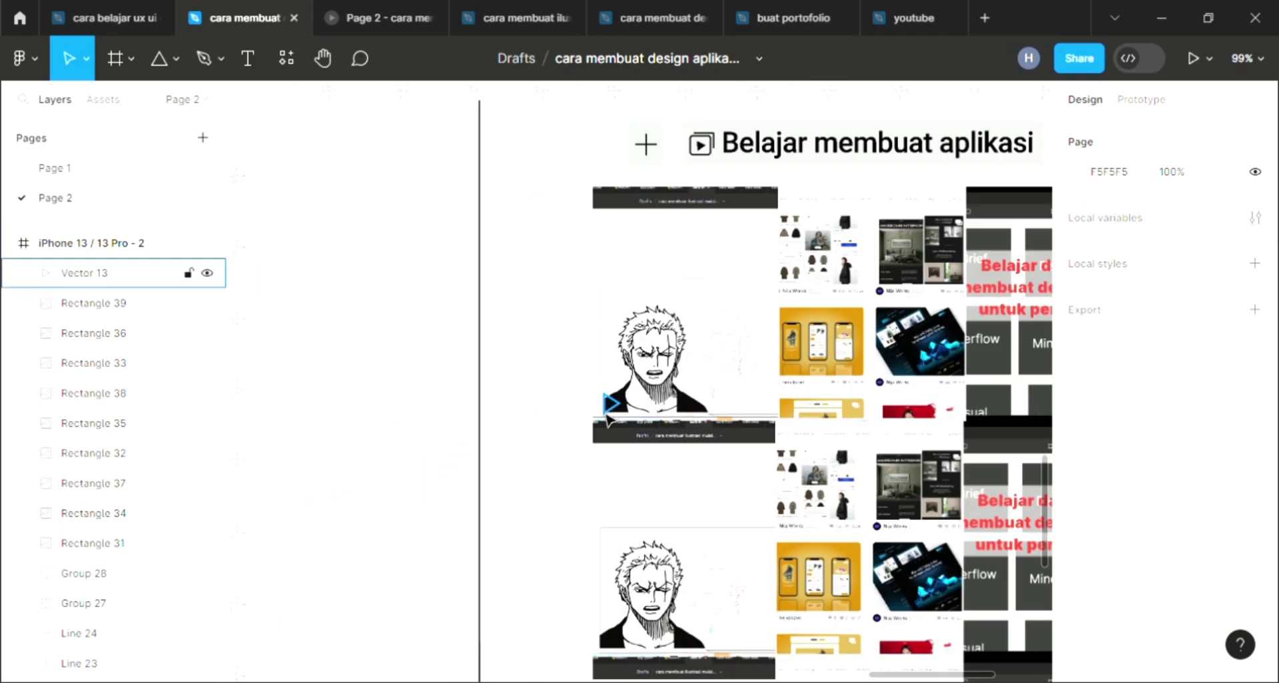
{"action": "scroll", "coordinate": [607, 416], "scroll_direction": "up", "scroll_amount": 3}
{"action": "scroll", "coordinate": [599, 432], "scroll_direction": "up", "scroll_amount": 2}
{"action": "scroll", "coordinate": [578, 453], "scroll_direction": "up", "scroll_amount": 3}
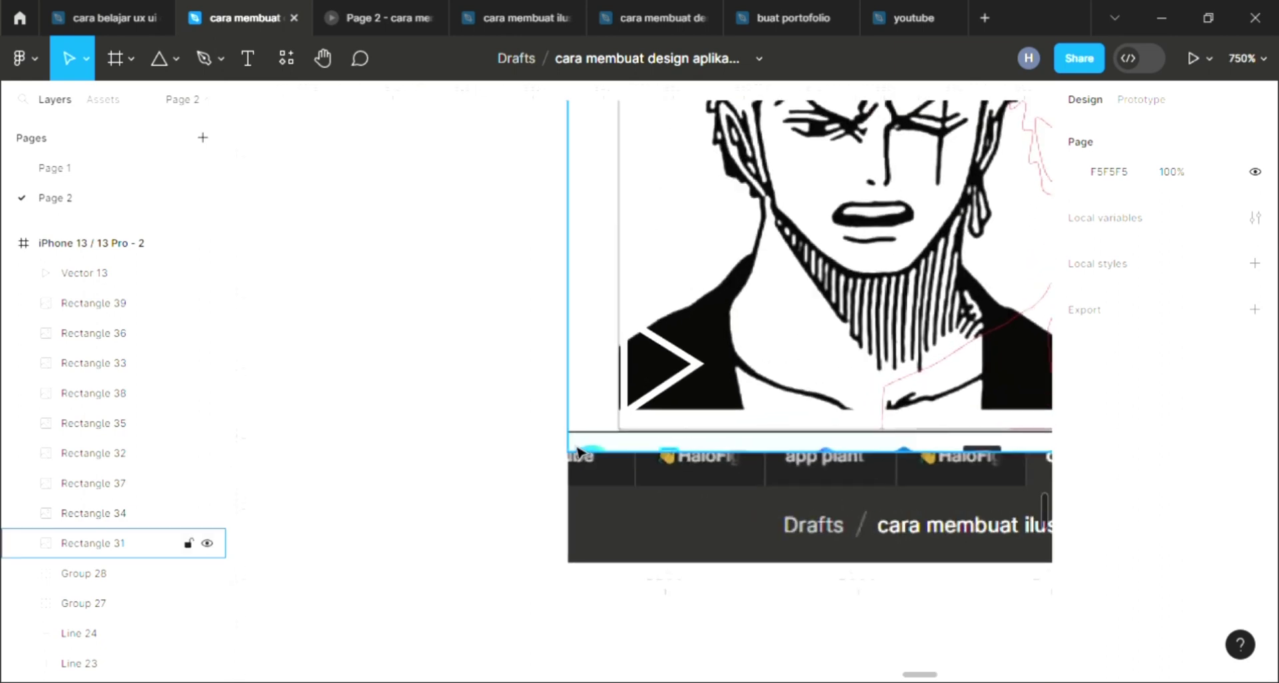
{"action": "scroll", "coordinate": [578, 453], "scroll_direction": "up", "scroll_amount": 2}
{"action": "left_click", "coordinate": [682, 390]}
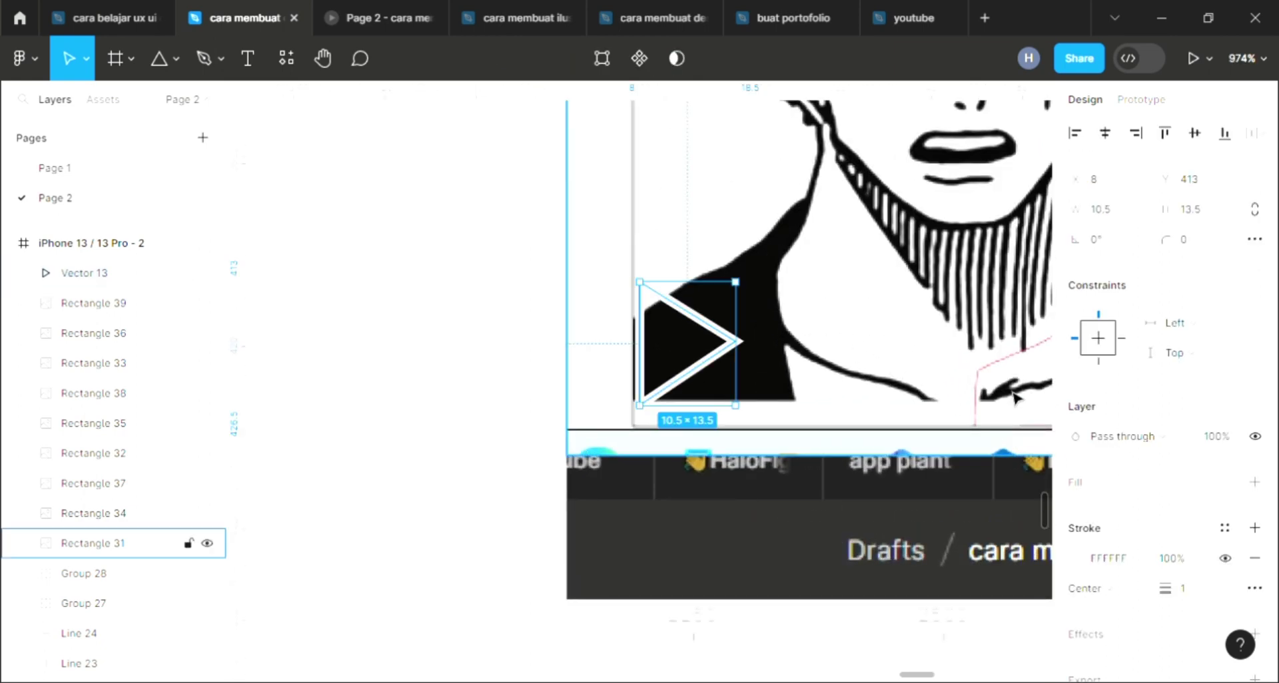
{"action": "scroll", "coordinate": [999, 398], "scroll_direction": "down", "scroll_amount": 3}
{"action": "scroll", "coordinate": [946, 400], "scroll_direction": "down", "scroll_amount": 2}
{"action": "scroll", "coordinate": [886, 402], "scroll_direction": "down", "scroll_amount": 2}
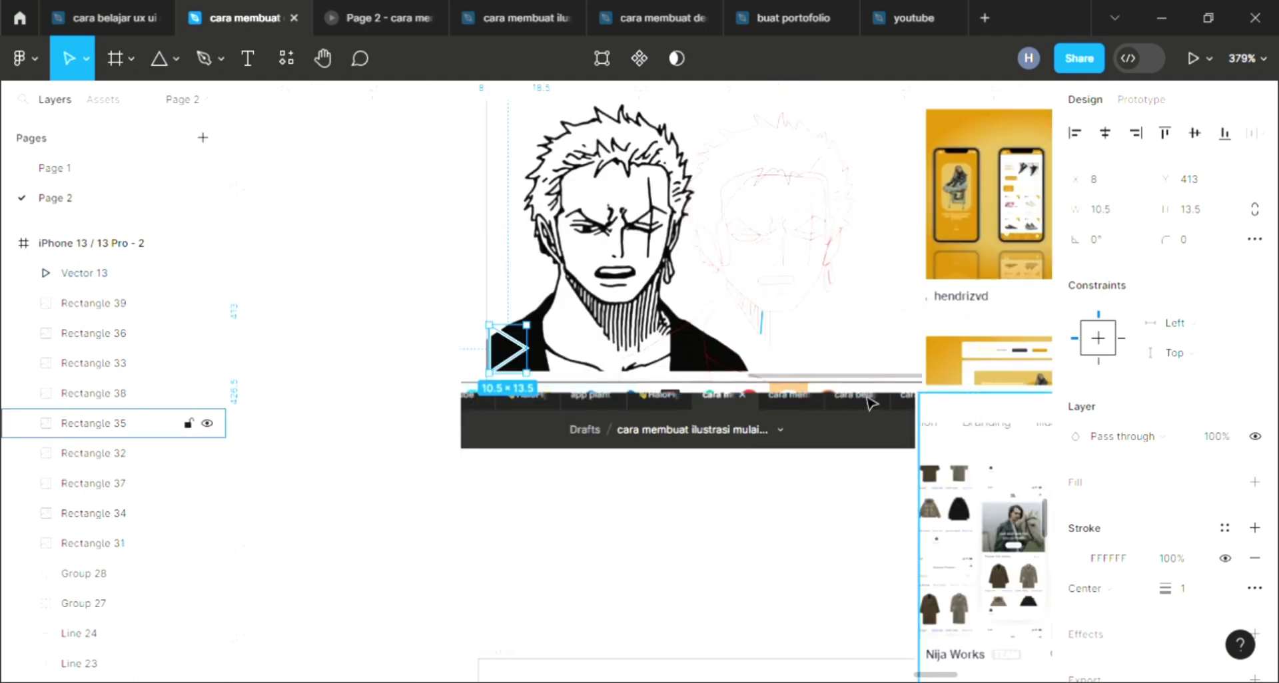
{"action": "scroll", "coordinate": [483, 373], "scroll_direction": "down", "scroll_amount": 3}
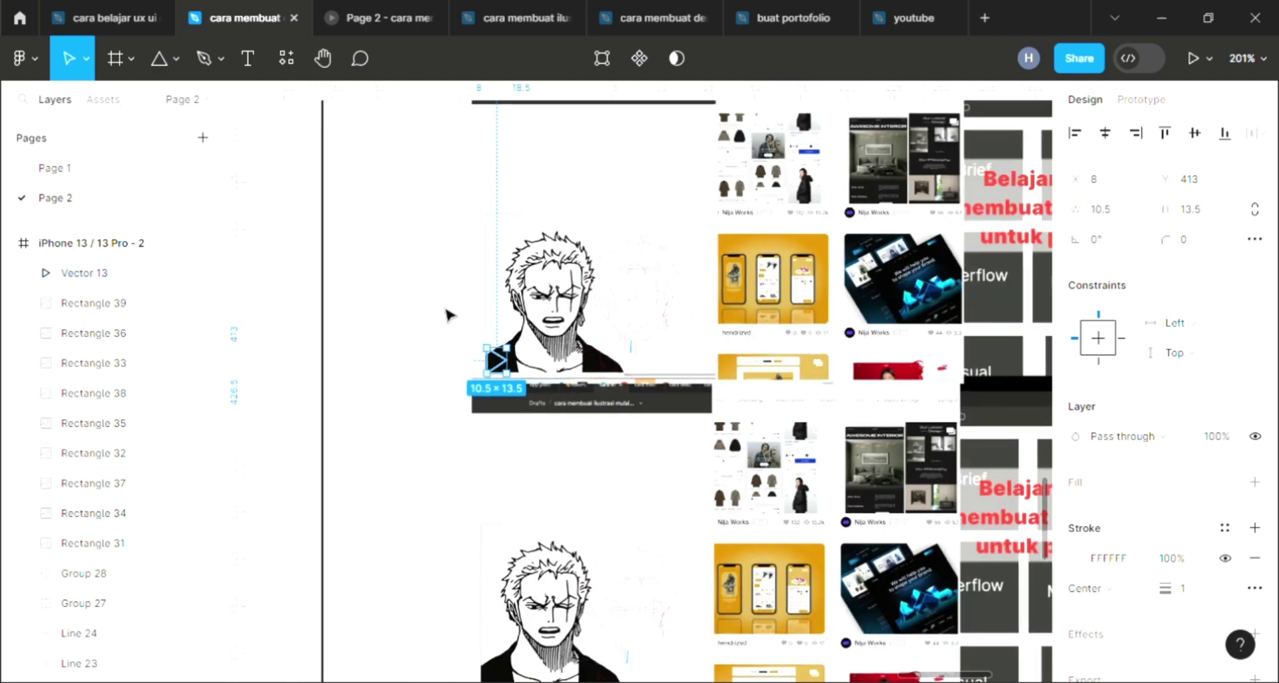
{"action": "left_click", "coordinate": [389, 276]}
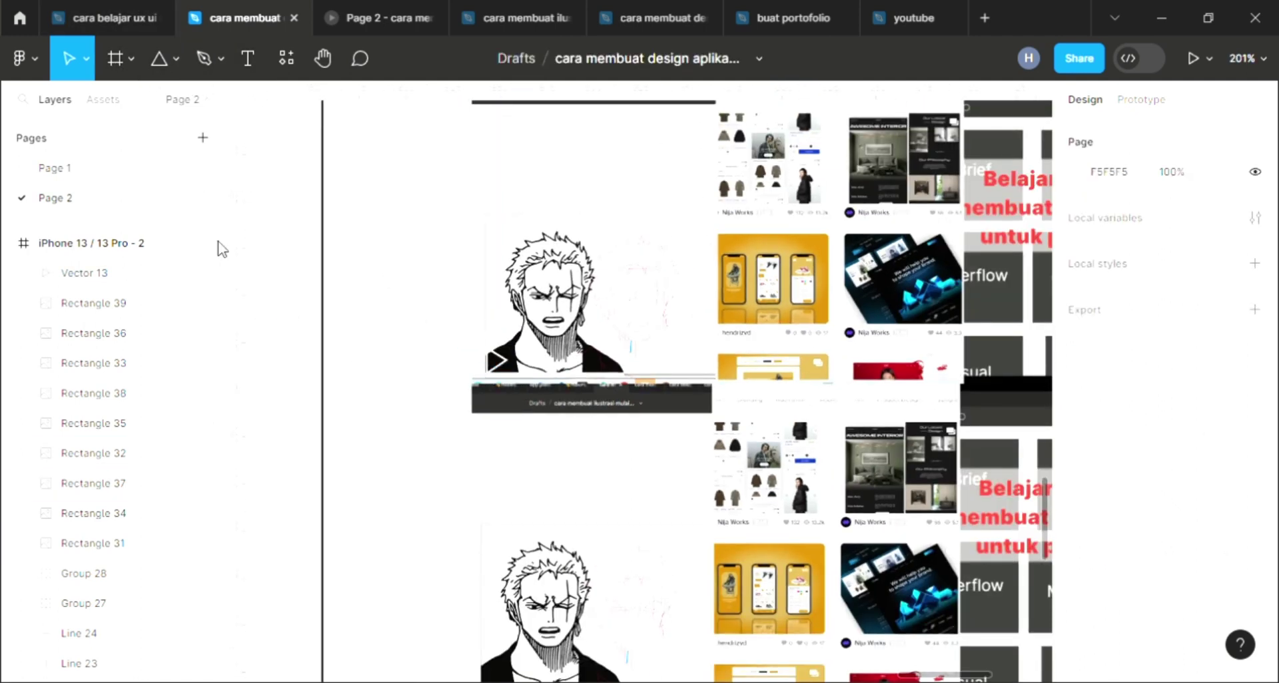
Create a new text label reading '1k' on the canvas
{"action": "left_click", "coordinate": [246, 63]}
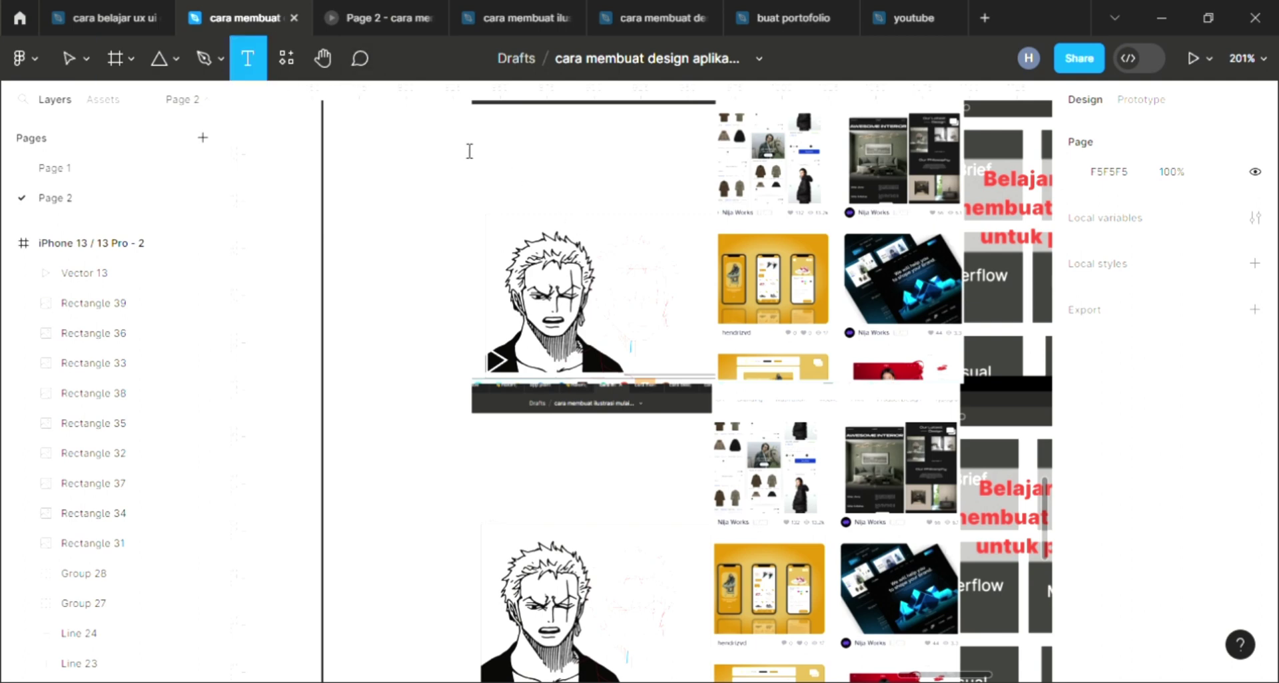
{"action": "left_click", "coordinate": [573, 250]}
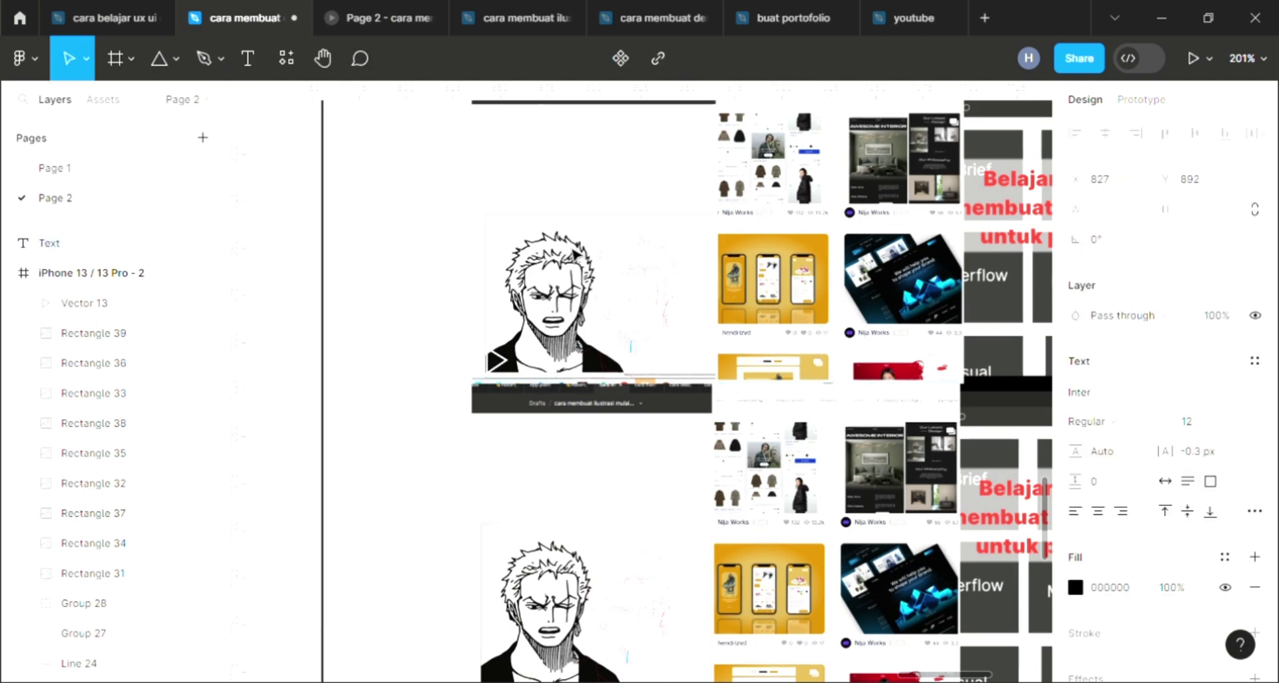
{"action": "type", "text": "1"}
{"action": "key", "text": "BackSpace"}
{"action": "type", "text": "1k"}
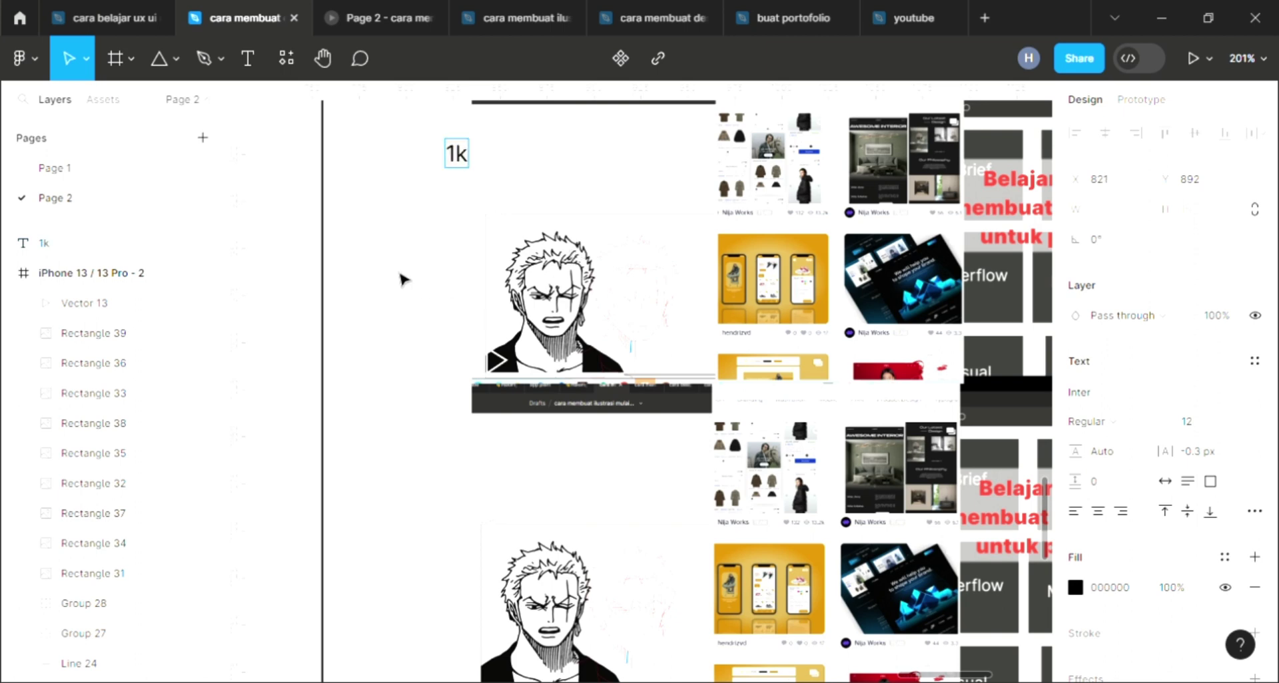
{"action": "key", "text": "Escape"}
Move the 1k label beside the play icon and set its fill to FFFFFF
{"action": "left_click_drag", "start_coordinate": [466, 158], "coordinate": [526, 363]}
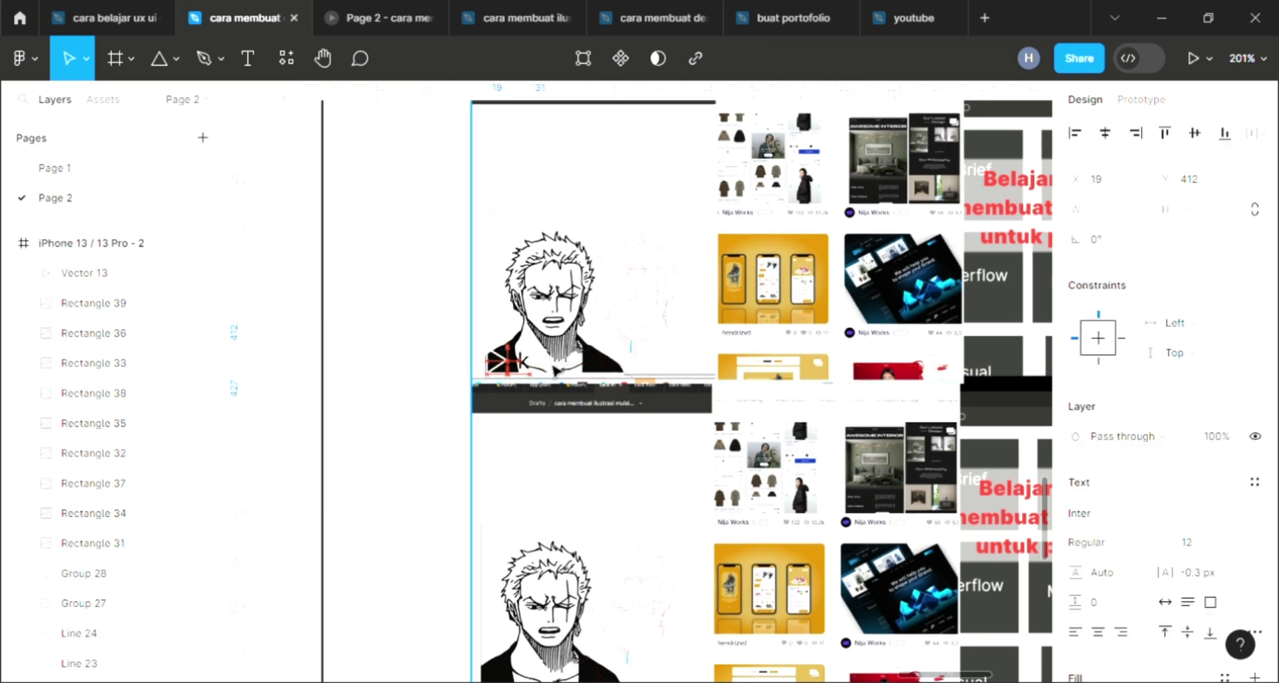
{"action": "scroll", "coordinate": [1112, 600], "scroll_direction": "down", "scroll_amount": 5}
{"action": "left_click", "coordinate": [1109, 475]}
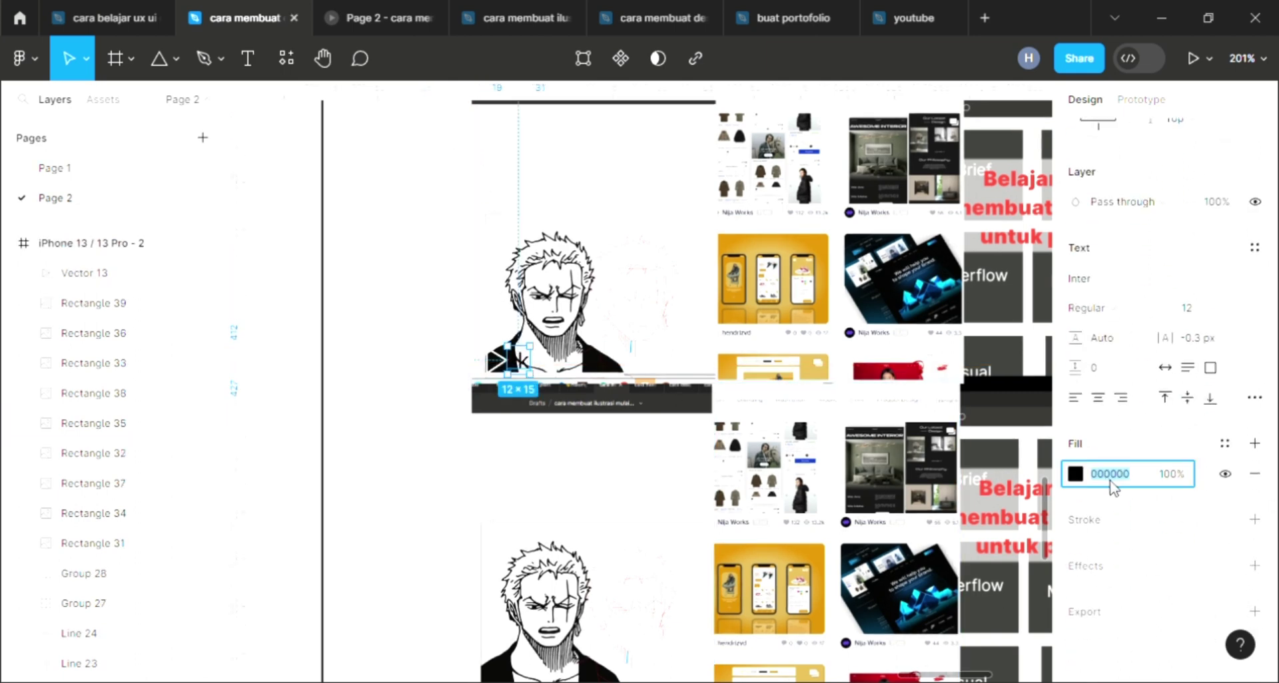
{"action": "type", "text": "ffffff"}
{"action": "key", "text": "Return"}
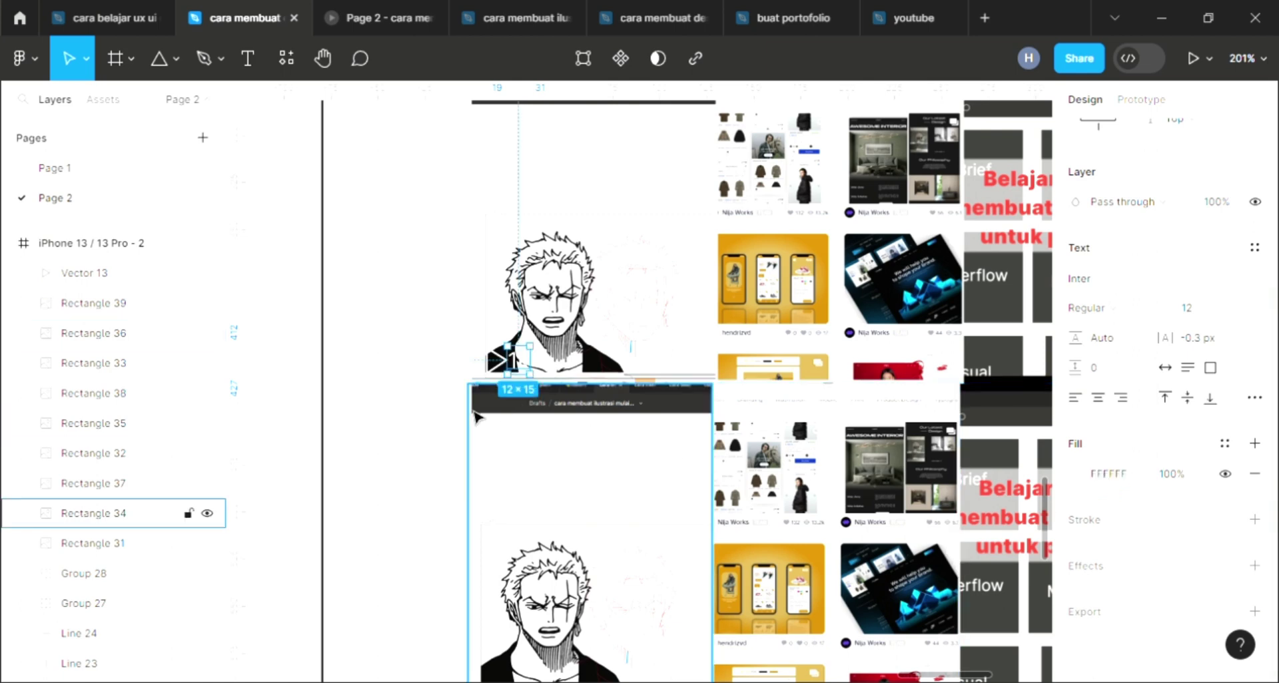
Reselect the 1k label and measure the spacing around it with Alt
{"action": "left_click", "coordinate": [365, 377]}
{"action": "scroll", "coordinate": [585, 365], "scroll_direction": "up", "scroll_amount": 5}
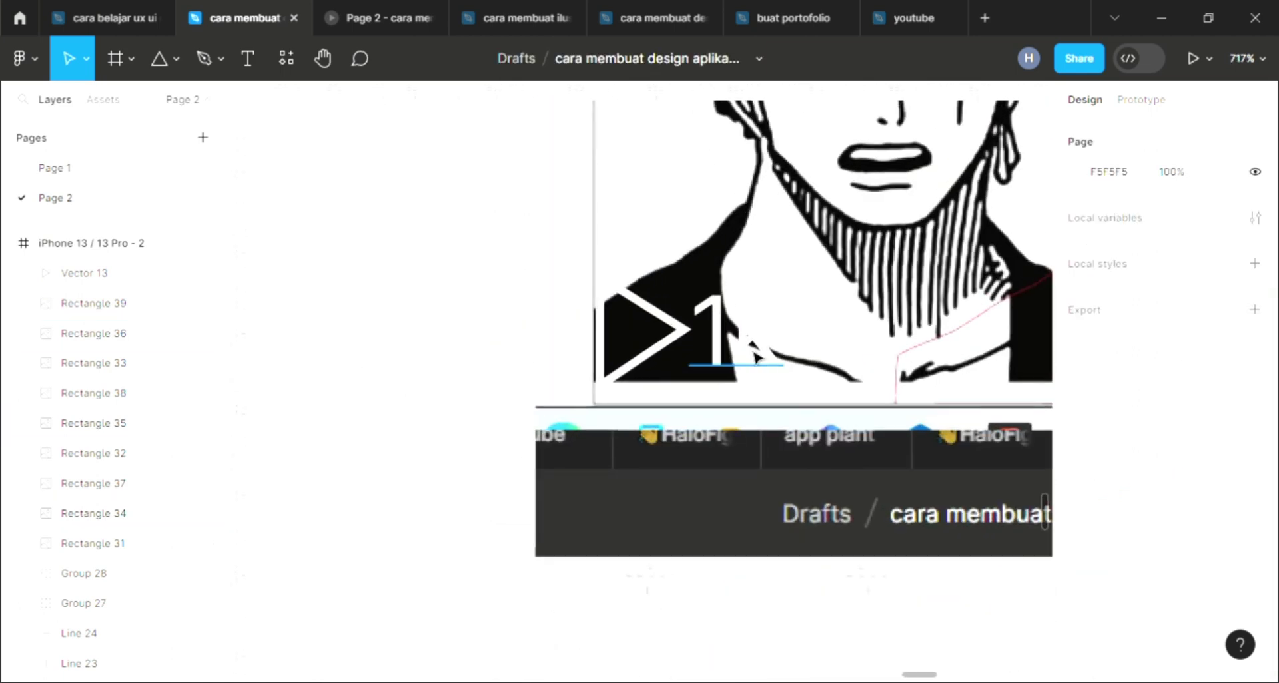
{"action": "scroll", "coordinate": [779, 365], "scroll_direction": "up", "scroll_amount": 1}
{"action": "left_click", "coordinate": [740, 349]}
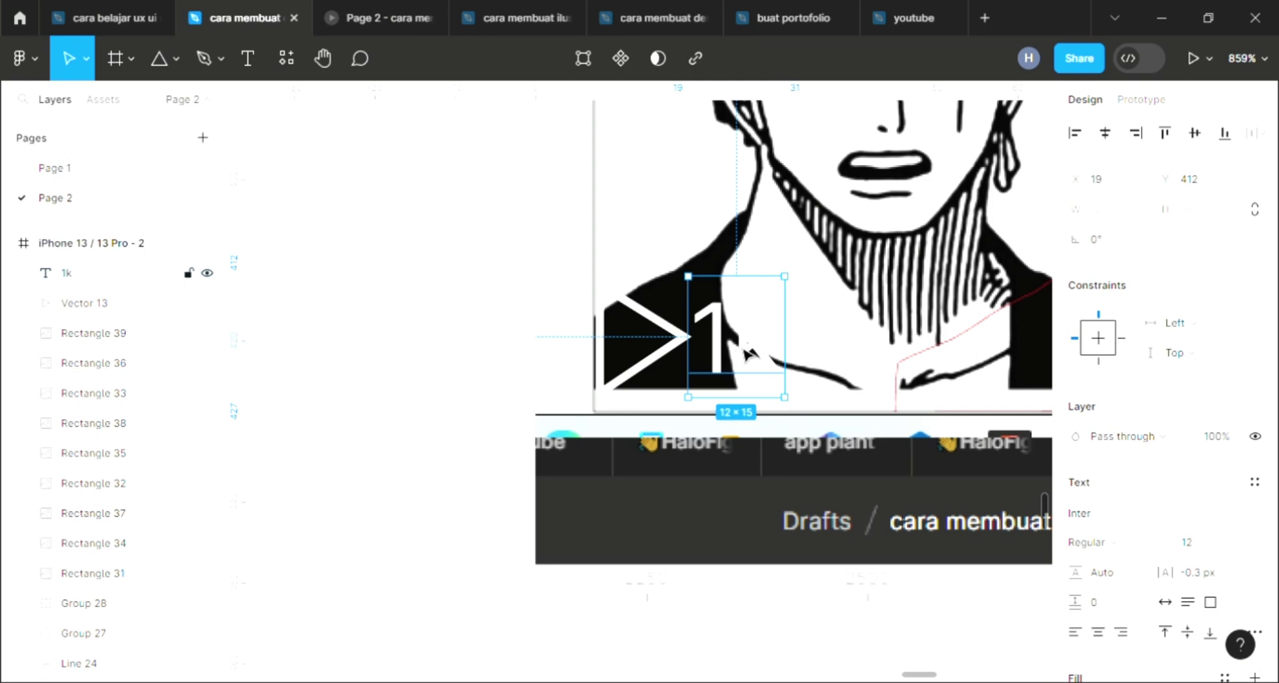
{"action": "key", "text": "alt"}
Zoom to about 1351% on the first thumbnail's play icon and 1k label
{"action": "scroll", "coordinate": [413, 329], "scroll_direction": "down", "scroll_amount": 2}
{"action": "scroll", "coordinate": [413, 326], "scroll_direction": "down", "scroll_amount": 3}
{"action": "scroll", "coordinate": [414, 327], "scroll_direction": "down", "scroll_amount": 3}
{"action": "scroll", "coordinate": [418, 331], "scroll_direction": "down", "scroll_amount": 2}
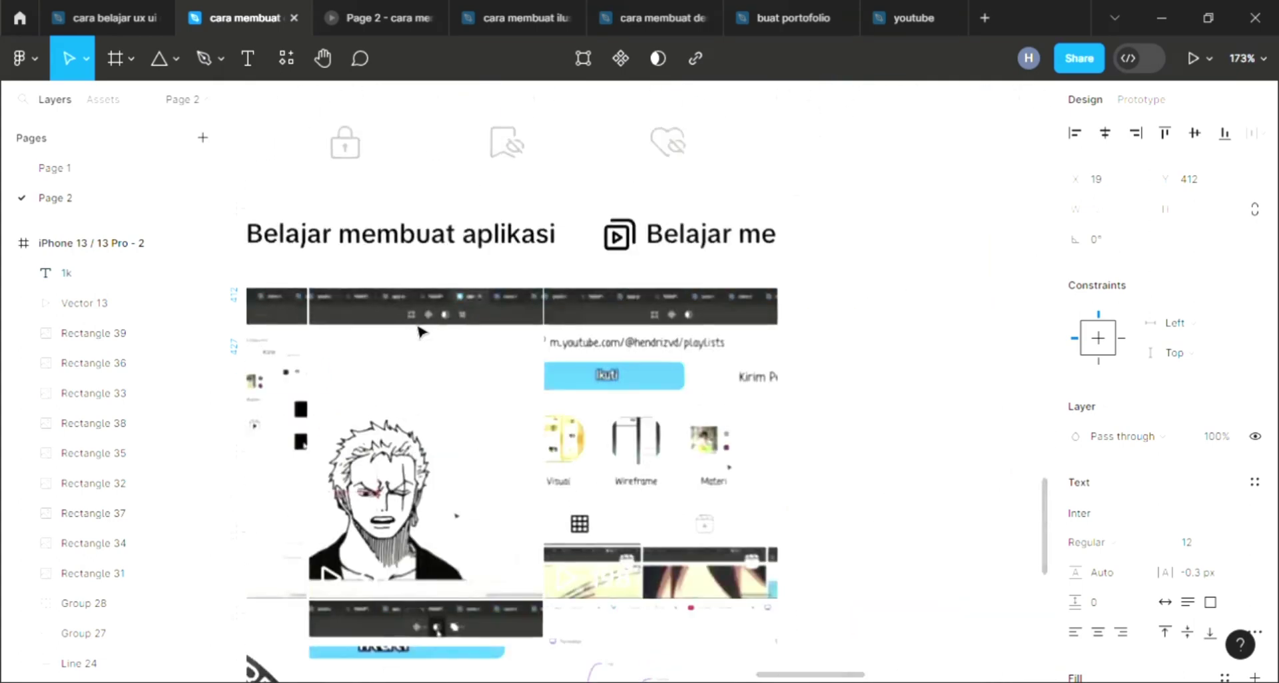
{"action": "scroll", "coordinate": [418, 331], "scroll_direction": "down", "scroll_amount": 1}
{"action": "scroll", "coordinate": [666, 466], "scroll_direction": "down", "scroll_amount": 5}
{"action": "scroll", "coordinate": [593, 440], "scroll_direction": "up", "scroll_amount": 3}
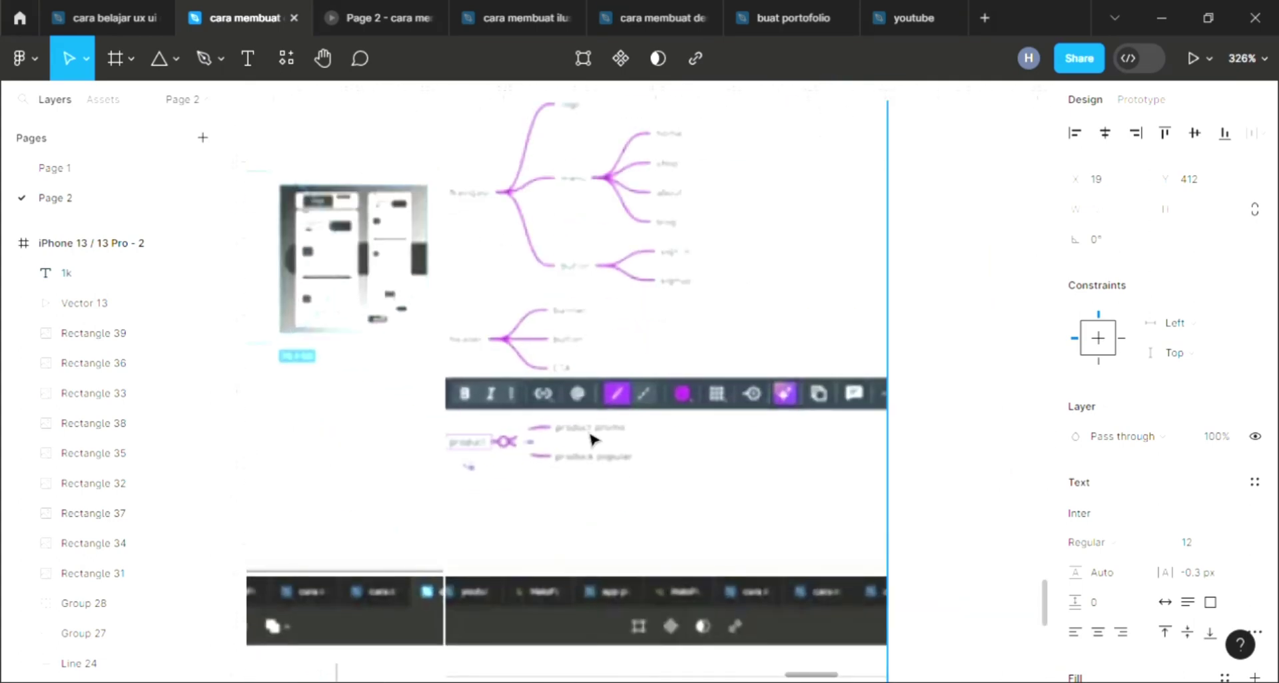
{"action": "scroll", "coordinate": [586, 420], "scroll_direction": "down", "scroll_amount": 3}
{"action": "scroll", "coordinate": [583, 408], "scroll_direction": "down", "scroll_amount": 2}
{"action": "scroll", "coordinate": [582, 409], "scroll_direction": "down", "scroll_amount": 1}
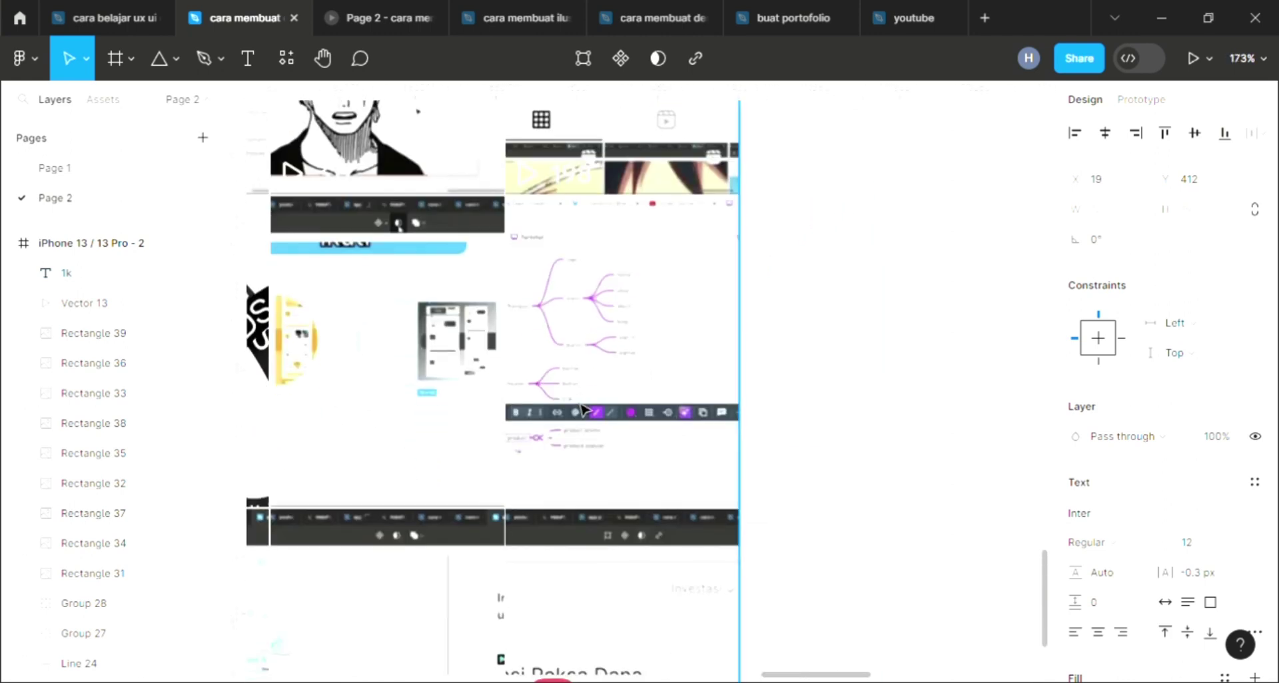
{"action": "scroll", "coordinate": [583, 409], "scroll_direction": "down", "scroll_amount": 5}
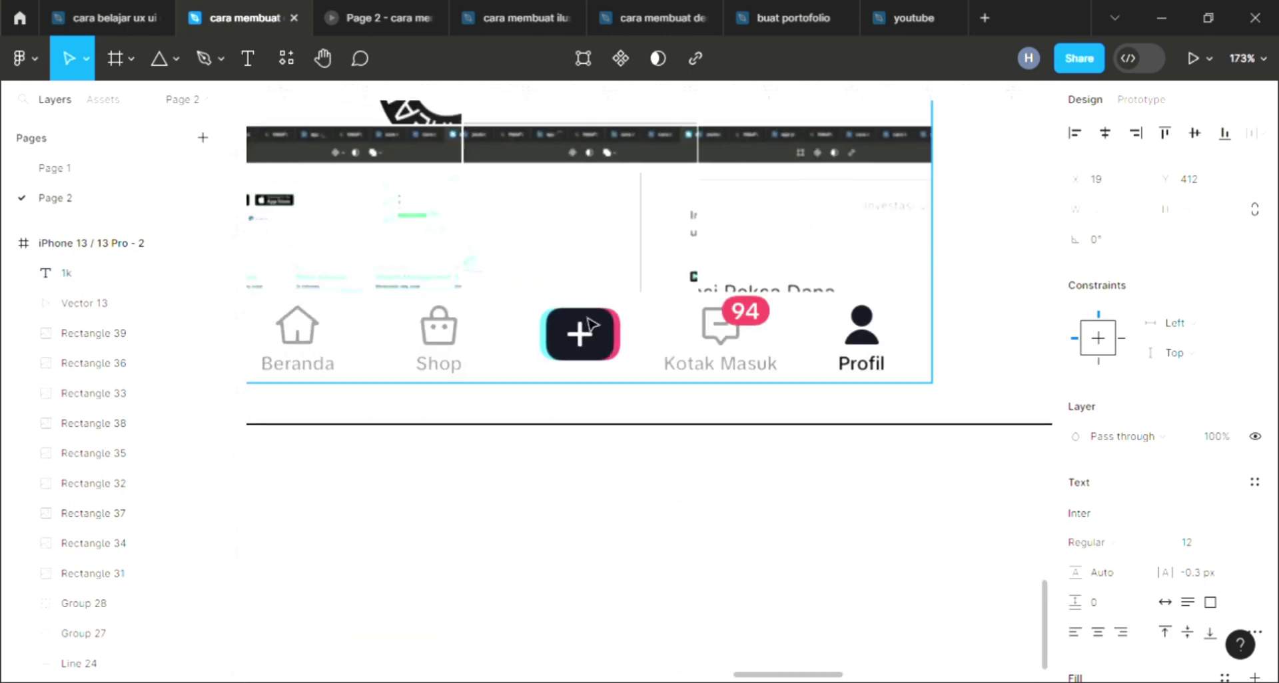
{"action": "scroll", "coordinate": [589, 386], "scroll_direction": "up", "scroll_amount": 4}
{"action": "scroll", "coordinate": [598, 365], "scroll_direction": "up", "scroll_amount": 1}
{"action": "scroll", "coordinate": [597, 365], "scroll_direction": "up", "scroll_amount": 2}
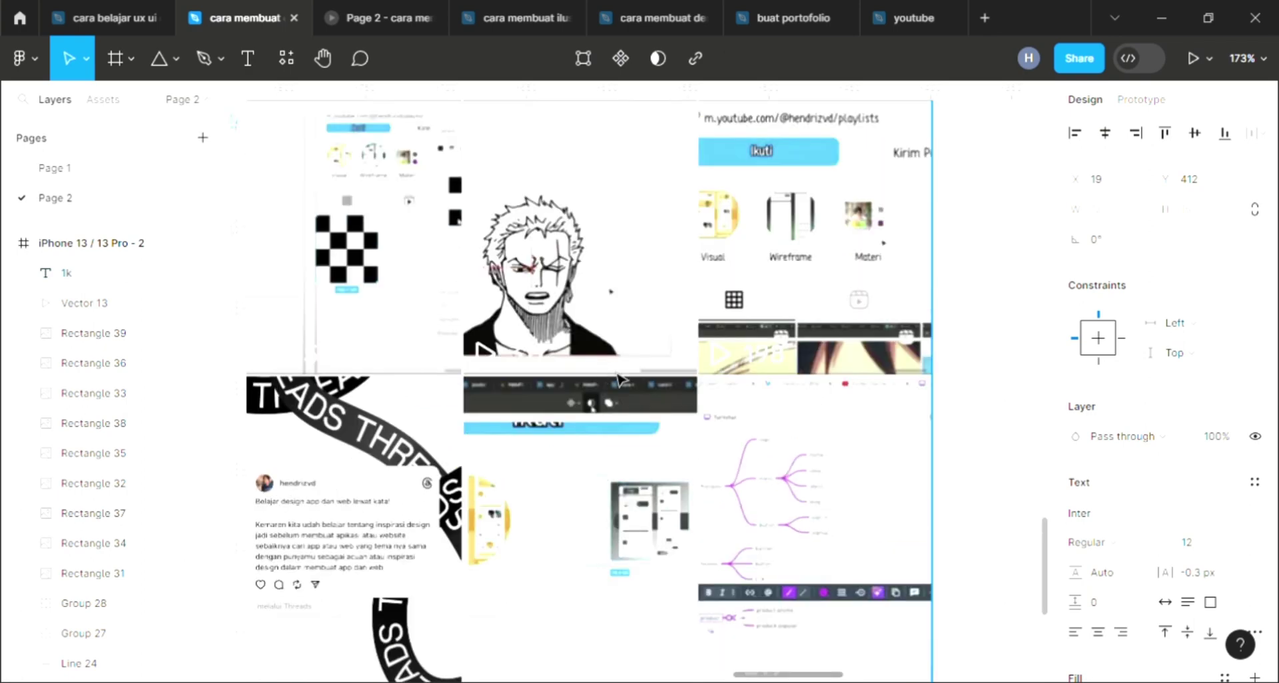
{"action": "scroll", "coordinate": [786, 364], "scroll_direction": "up", "scroll_amount": 5, "text": "ctrl"}
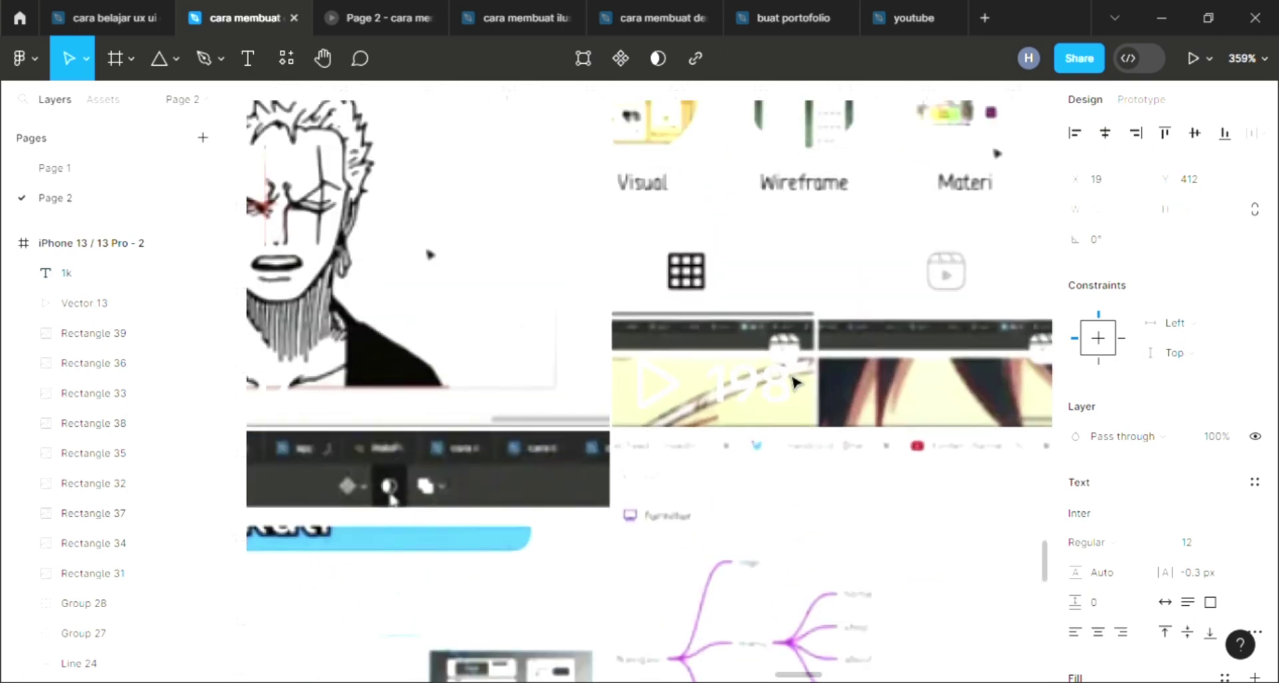
{"action": "scroll", "coordinate": [793, 376], "scroll_direction": "up", "scroll_amount": 3}
{"action": "scroll", "coordinate": [796, 384], "scroll_direction": "down", "scroll_amount": 2, "text": "ctrl"}
{"action": "scroll", "coordinate": [793, 383], "scroll_direction": "down", "scroll_amount": 3, "text": "ctrl"}
{"action": "scroll", "coordinate": [793, 381], "scroll_direction": "down", "scroll_amount": 2, "text": "ctrl"}
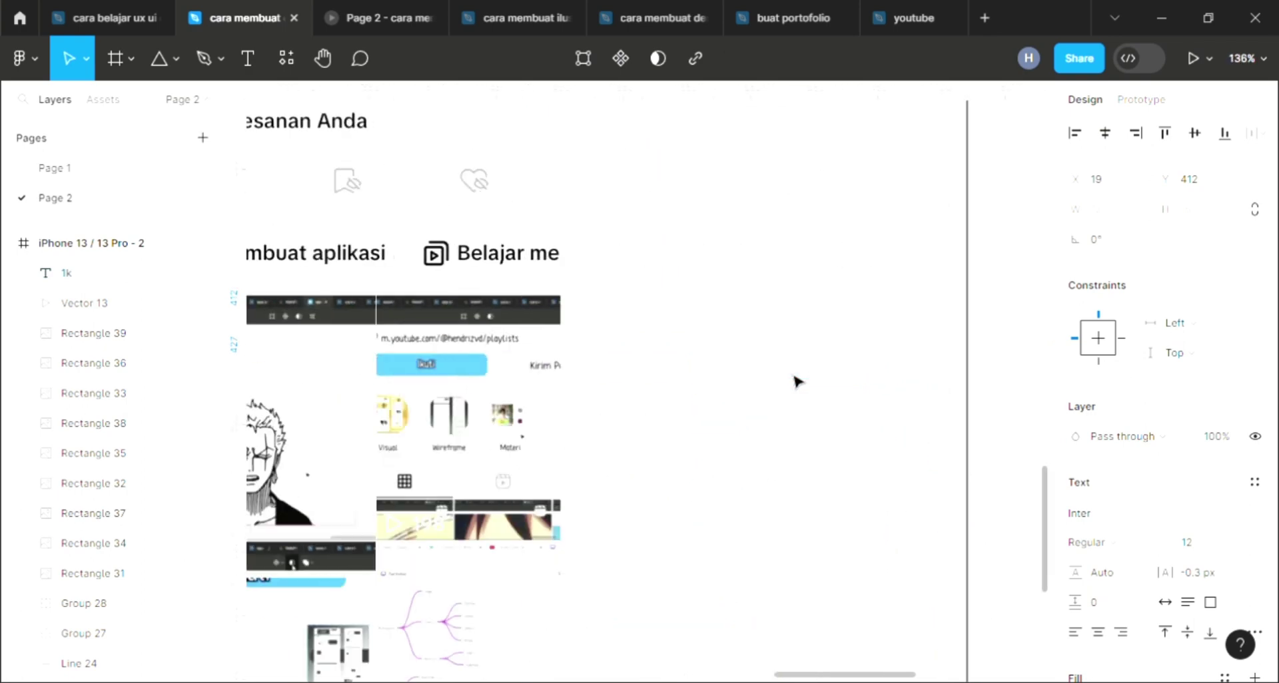
{"action": "scroll", "coordinate": [793, 381], "scroll_direction": "right", "scroll_amount": 3}
{"action": "scroll", "coordinate": [796, 382], "scroll_direction": "right", "scroll_amount": 5}
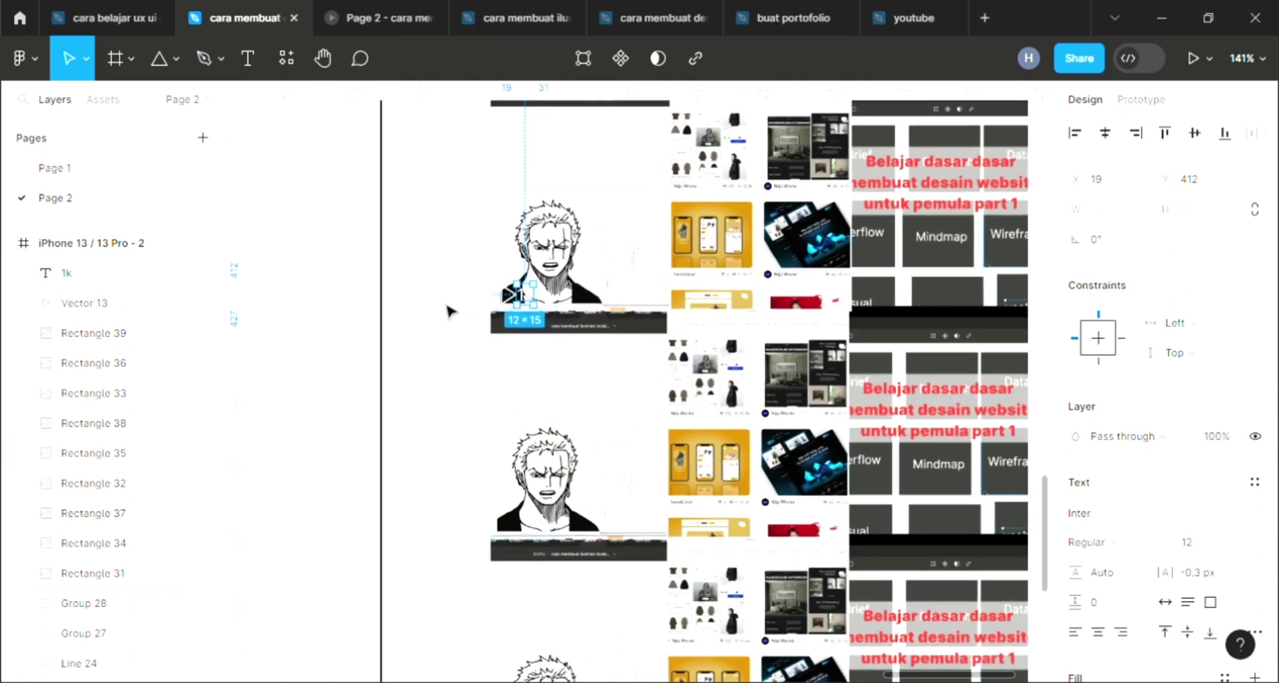
{"action": "scroll", "coordinate": [449, 309], "scroll_direction": "up", "scroll_amount": 3, "text": "ctrl"}
{"action": "scroll", "coordinate": [491, 309], "scroll_direction": "up", "scroll_amount": 3, "text": "ctrl"}
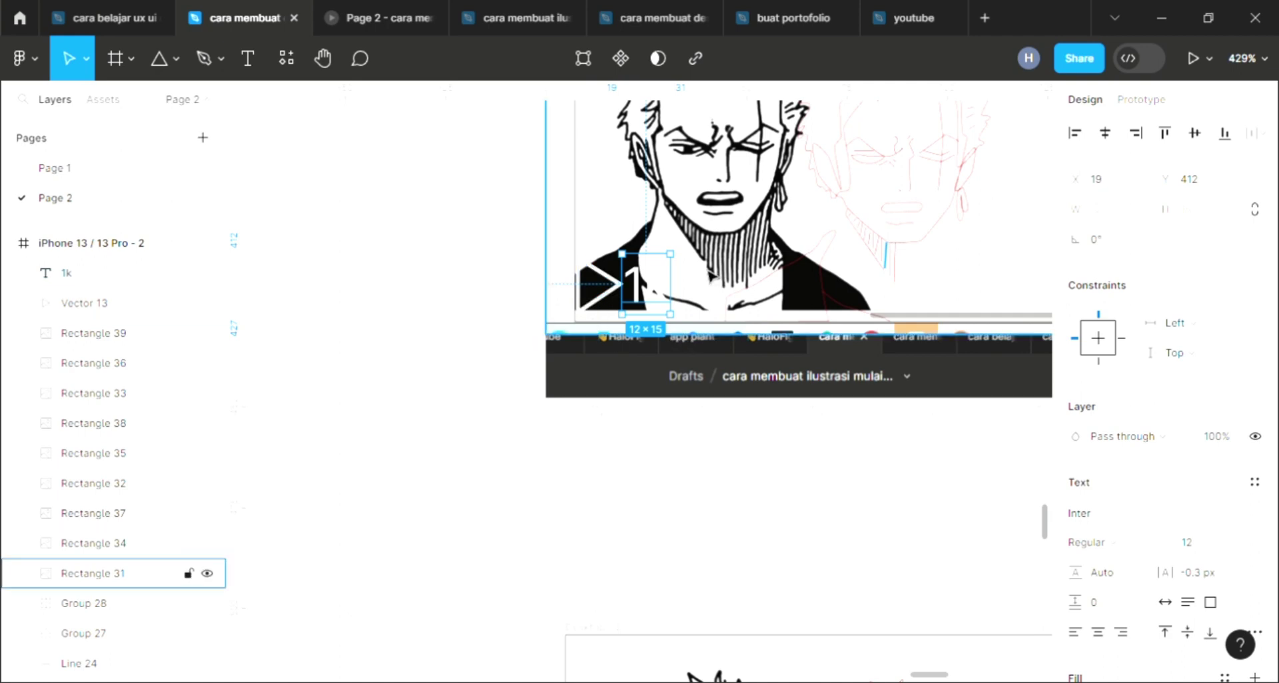
{"action": "scroll", "coordinate": [621, 280], "scroll_direction": "up", "scroll_amount": 3, "text": "ctrl"}
{"action": "scroll", "coordinate": [620, 279], "scroll_direction": "up", "scroll_amount": 2, "text": "ctrl"}
{"action": "scroll", "coordinate": [663, 298], "scroll_direction": "up", "scroll_amount": 2, "text": "ctrl"}
{"action": "scroll", "coordinate": [663, 298], "scroll_direction": "up", "scroll_amount": 2, "text": "ctrl"}
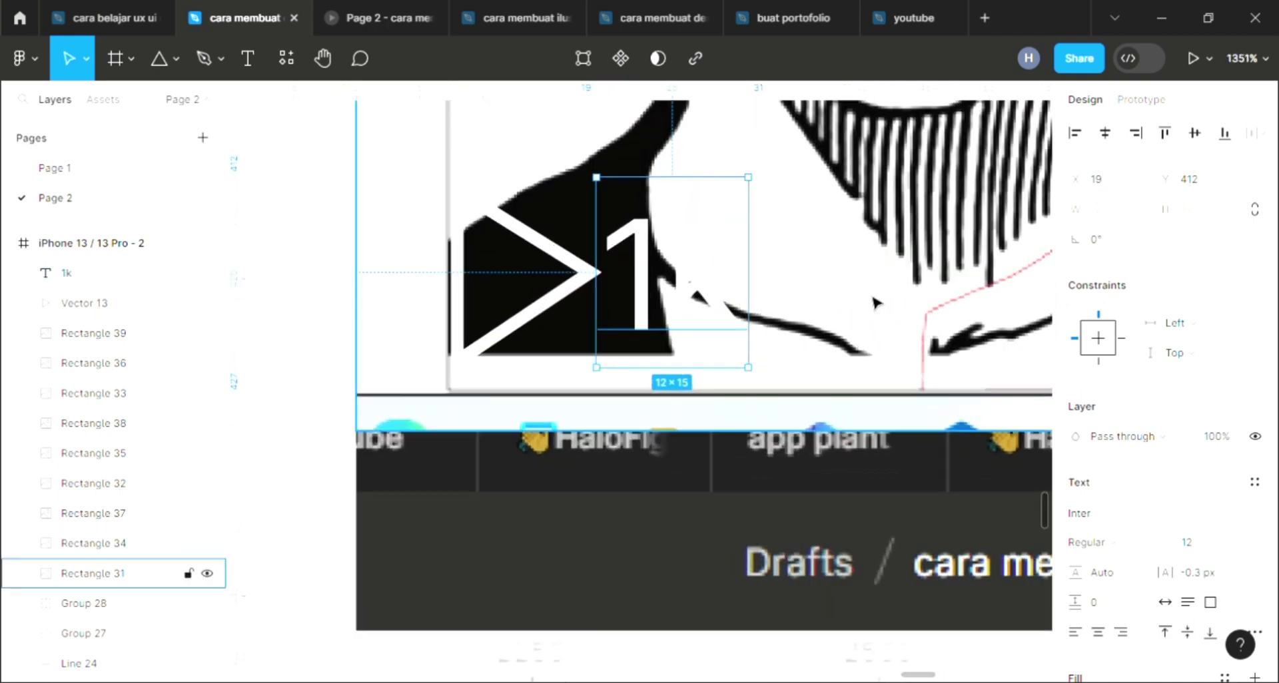
Draw a small rectangle beside the play icon with the Rectangle tool
{"action": "left_click", "coordinate": [401, 298]}
{"action": "left_click", "coordinate": [289, 245]}
{"action": "scroll", "coordinate": [288, 246], "scroll_direction": "down", "scroll_amount": 3, "text": "ctrl"}
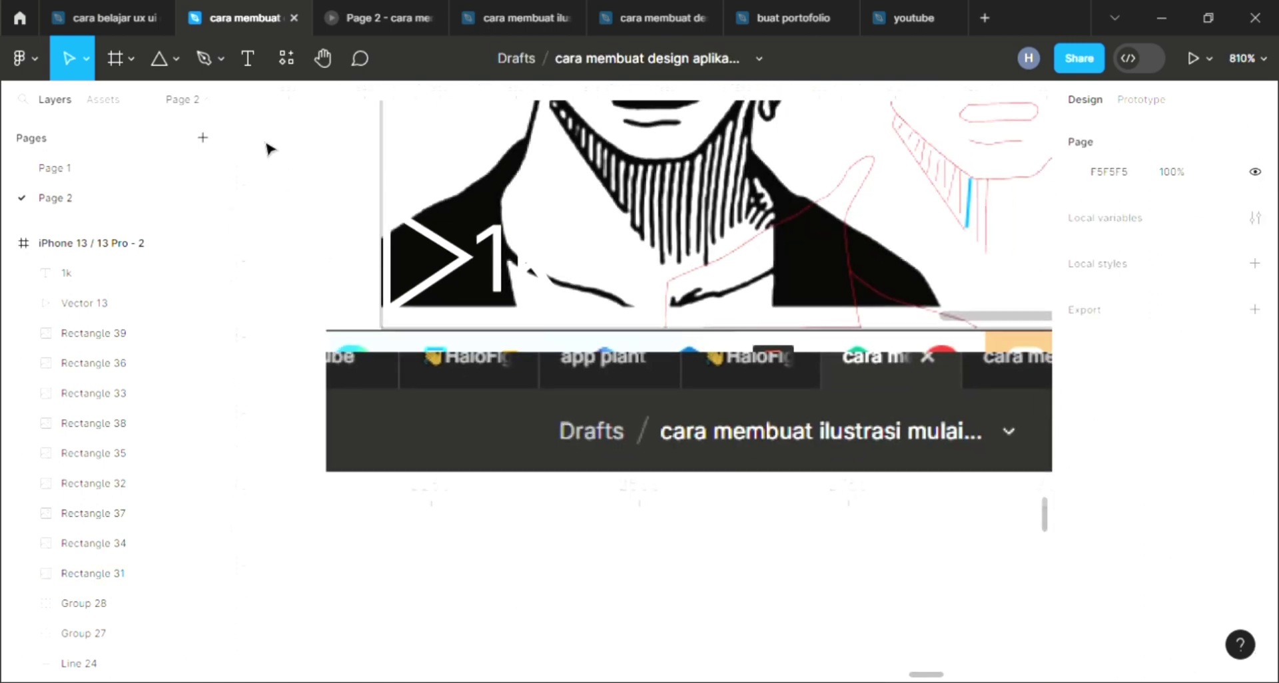
{"action": "left_click", "coordinate": [121, 59]}
{"action": "left_click", "coordinate": [128, 58]}
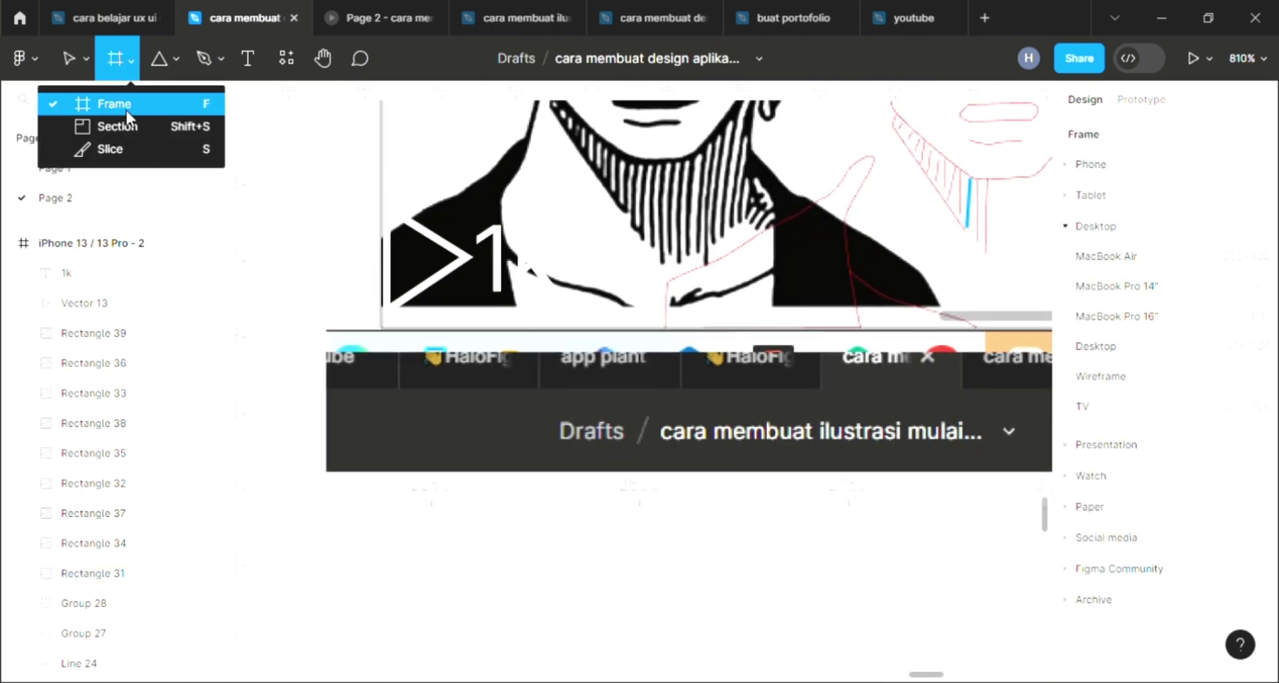
{"action": "left_click", "coordinate": [176, 58]}
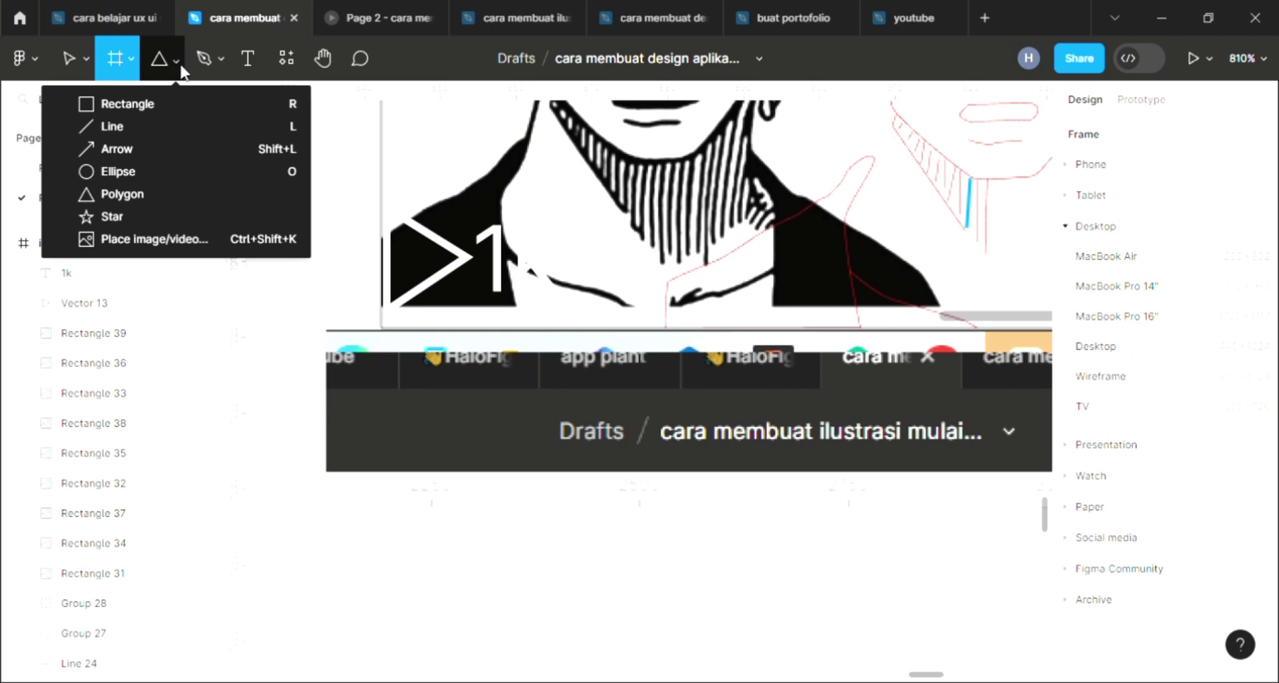
{"action": "left_click", "coordinate": [174, 104]}
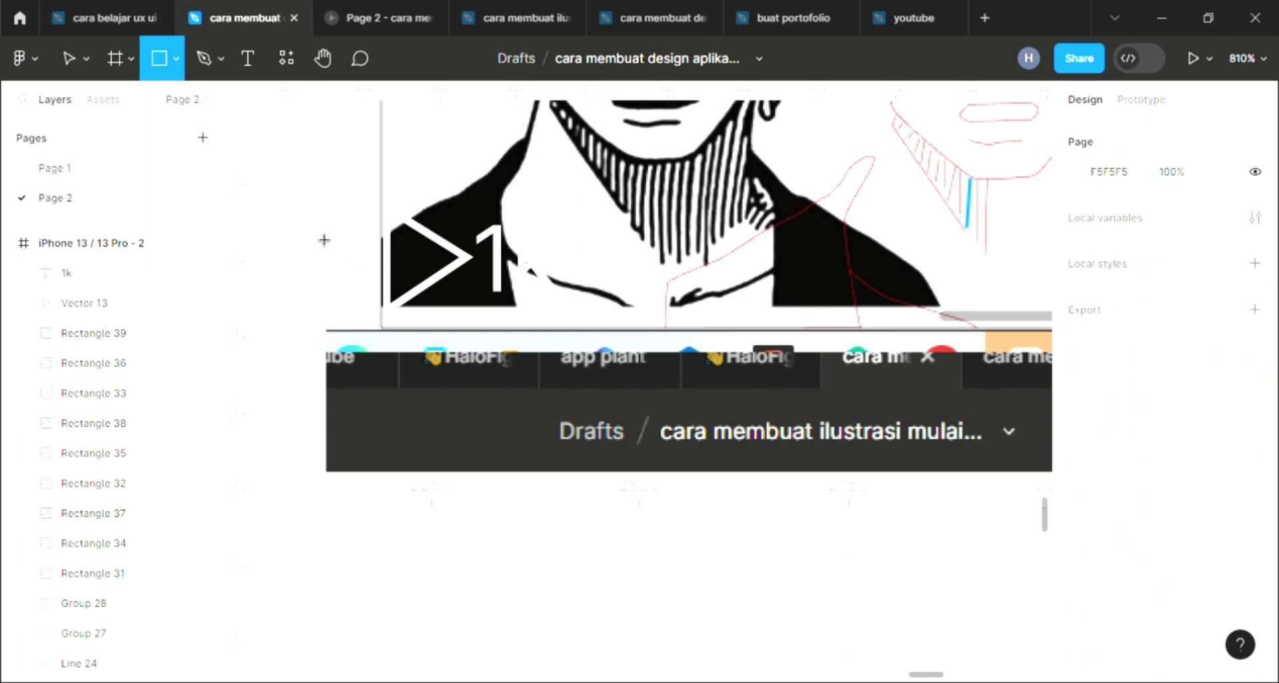
{"action": "mouse_move", "coordinate": [273, 200]}
{"action": "left_mouse_down"}
{"action": "mouse_move", "coordinate": [341, 260]}
{"action": "mouse_move", "coordinate": [538, 280]}
{"action": "left_mouse_up"}
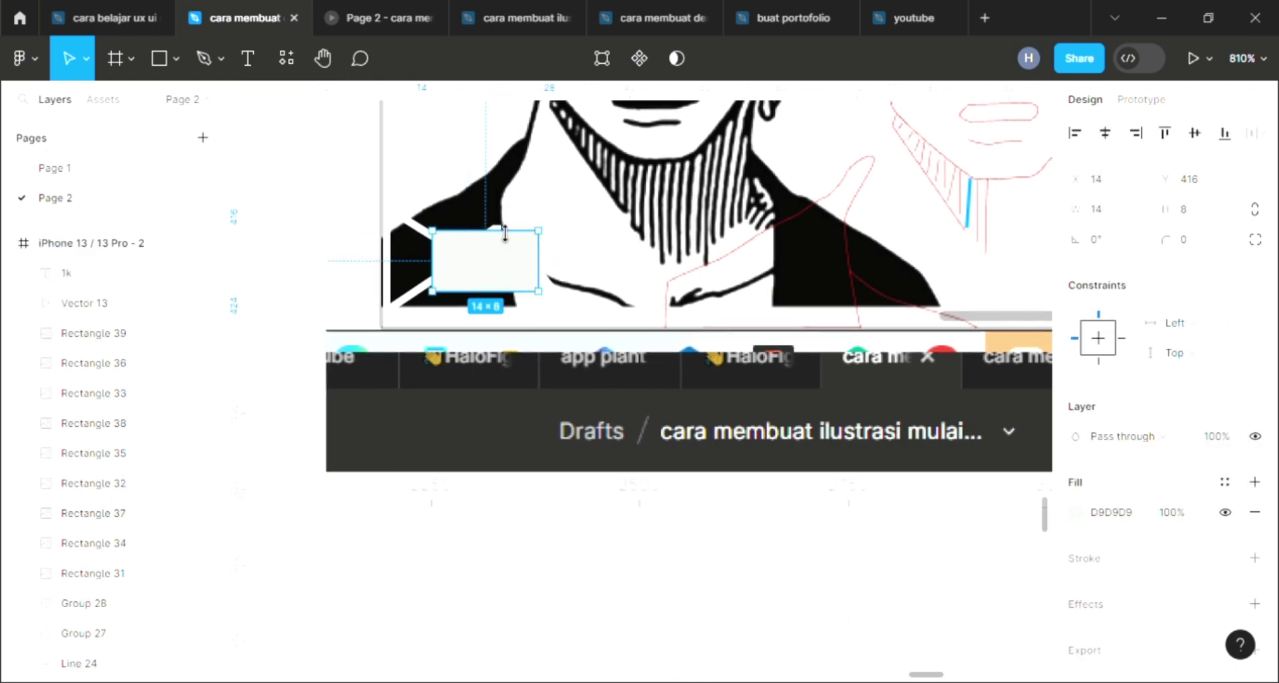
Resize the rectangle to badge size and give it a black 000000 fill
{"action": "left_click_drag", "start_coordinate": [505, 231], "coordinate": [505, 224]}
{"action": "mouse_move", "coordinate": [498, 292]}
{"action": "left_mouse_down"}
{"action": "mouse_move", "coordinate": [498, 306]}
{"action": "mouse_move", "coordinate": [591, 285]}
{"action": "left_mouse_up"}
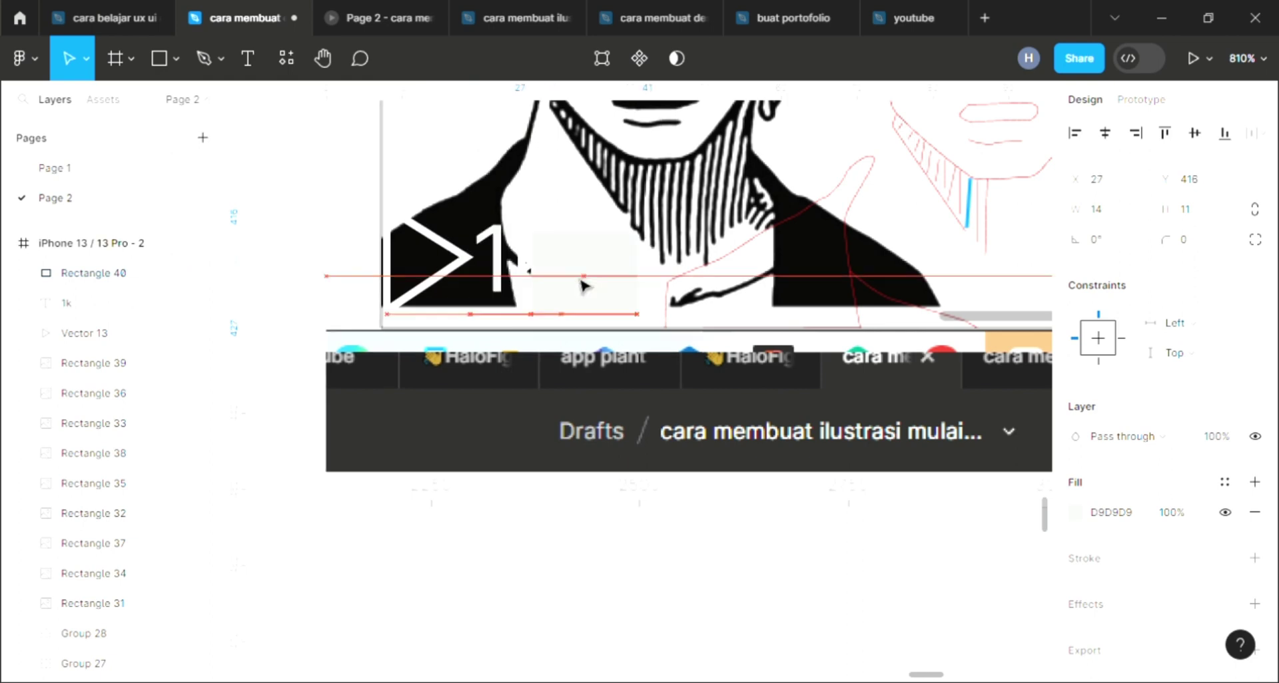
{"action": "left_click", "coordinate": [504, 272]}
{"action": "left_click", "coordinate": [585, 283]}
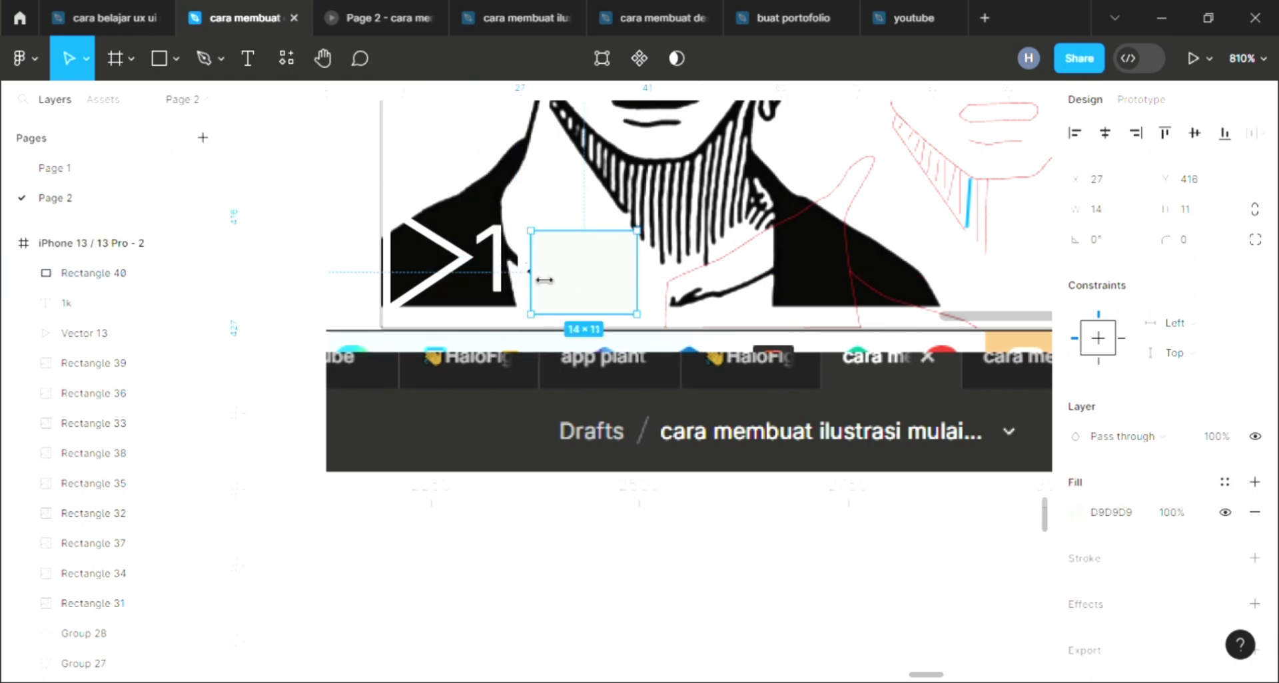
{"action": "left_click_drag", "start_coordinate": [491, 272], "coordinate": [477, 272]}
{"action": "mouse_move", "coordinate": [562, 289]}
{"action": "left_mouse_down"}
{"action": "mouse_move", "coordinate": [457, 266]}
{"action": "mouse_move", "coordinate": [473, 334]}
{"action": "mouse_move", "coordinate": [470, 308]}
{"action": "mouse_move", "coordinate": [657, 283]}
{"action": "left_mouse_up"}
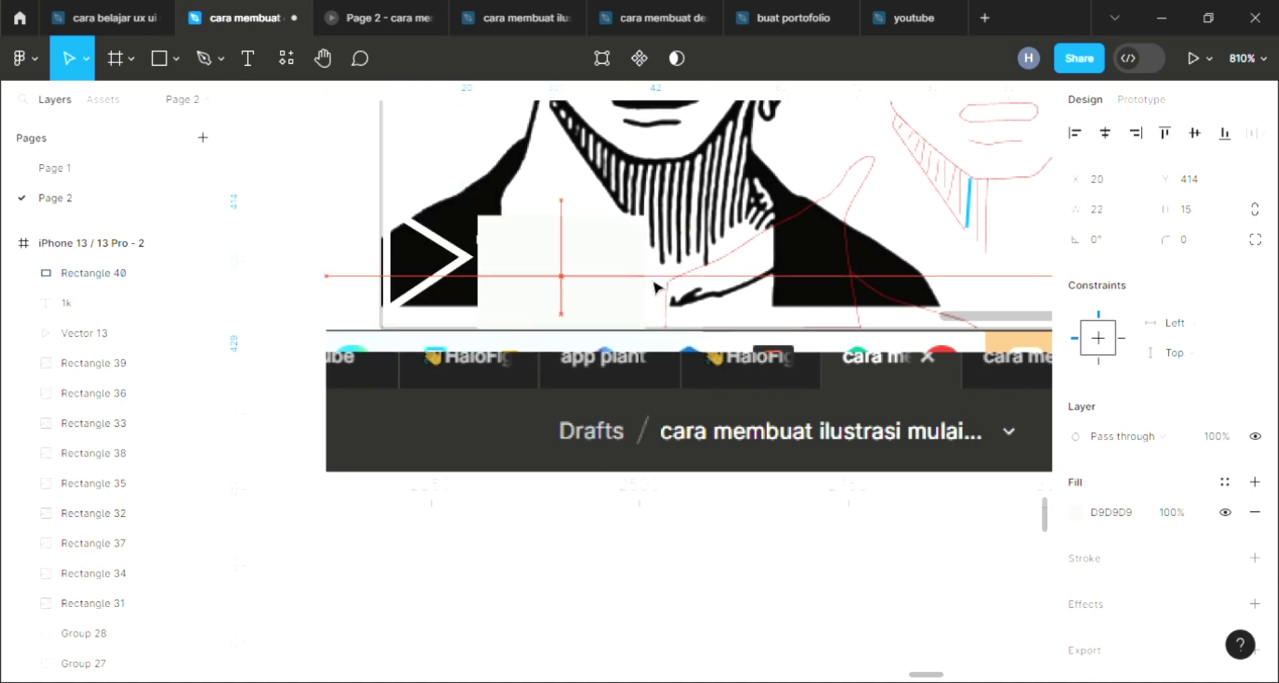
{"action": "left_click", "coordinate": [1116, 521]}
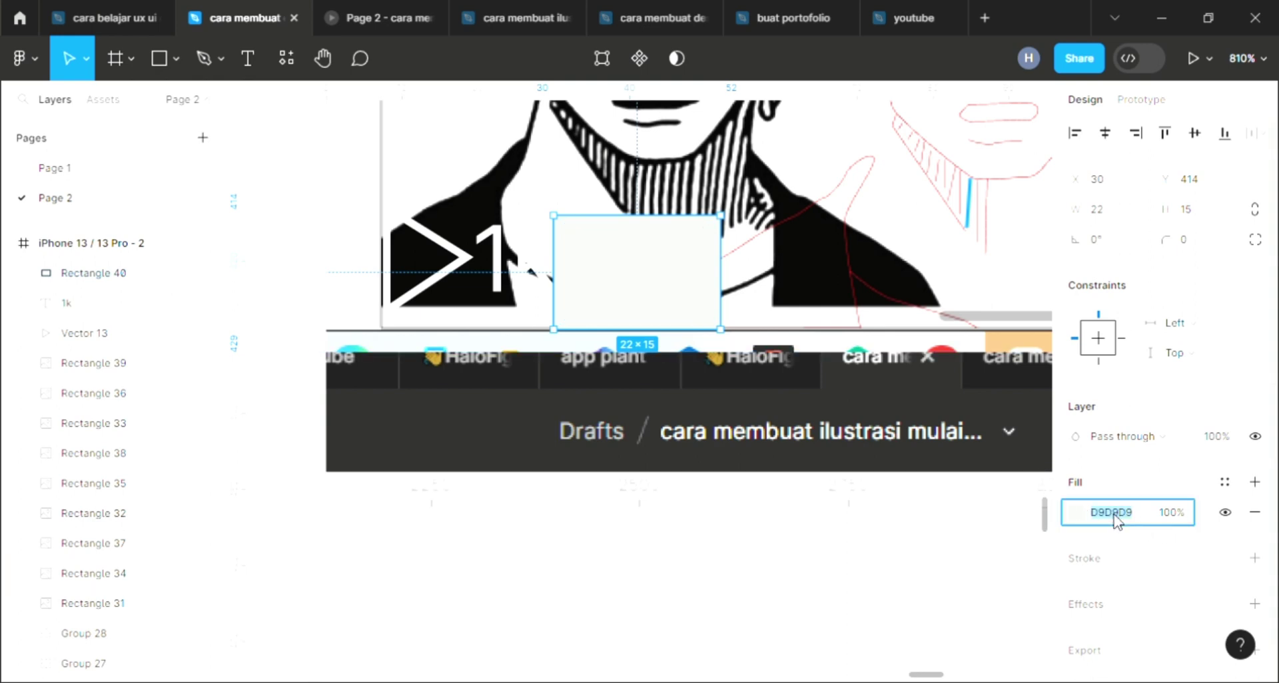
{"action": "type", "text": "000000"}
{"action": "key", "text": "Return"}
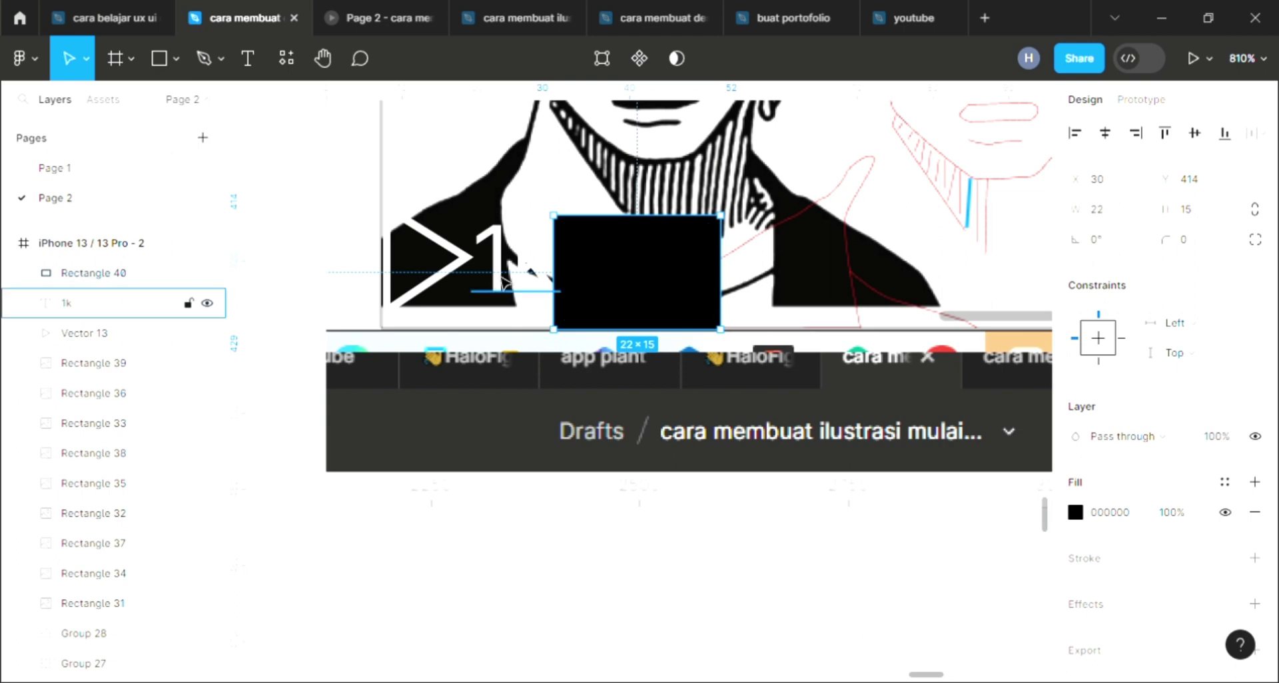
Place the play icon and 1k on the black rectangle and bring them to front
{"action": "left_click", "coordinate": [507, 280]}
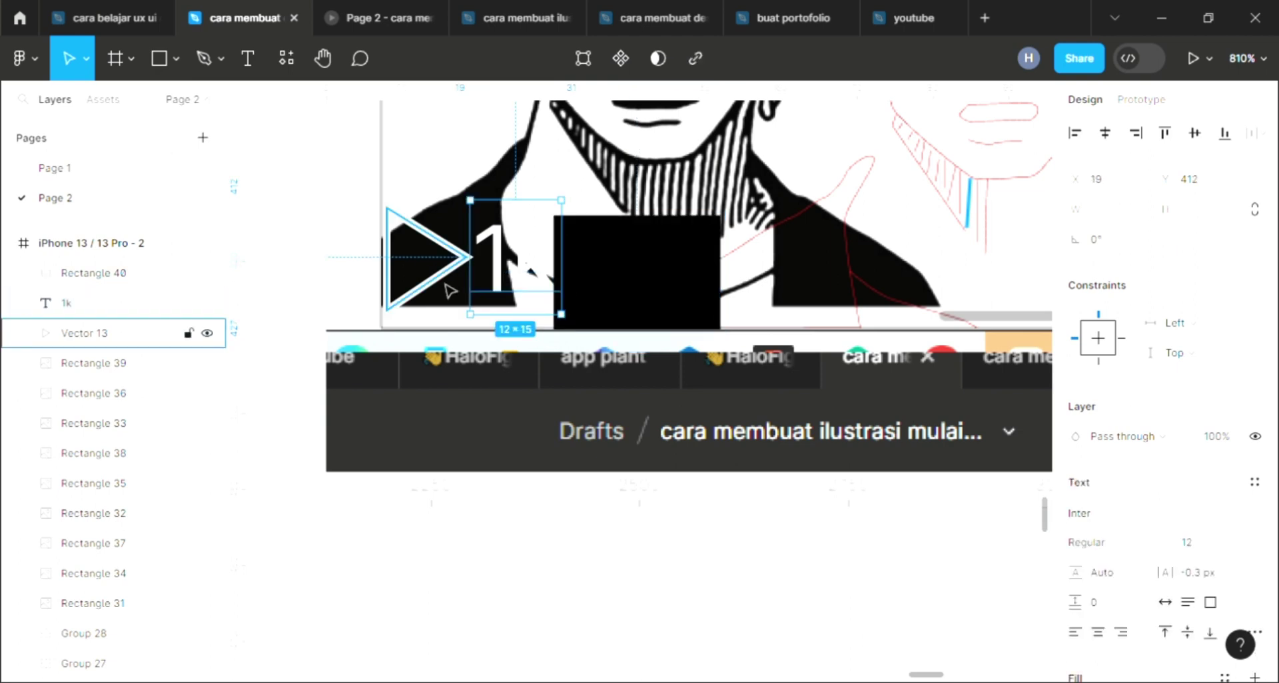
{"action": "left_click", "coordinate": [458, 270], "text": "shift"}
{"action": "left_click_drag", "start_coordinate": [458, 270], "coordinate": [669, 288]}
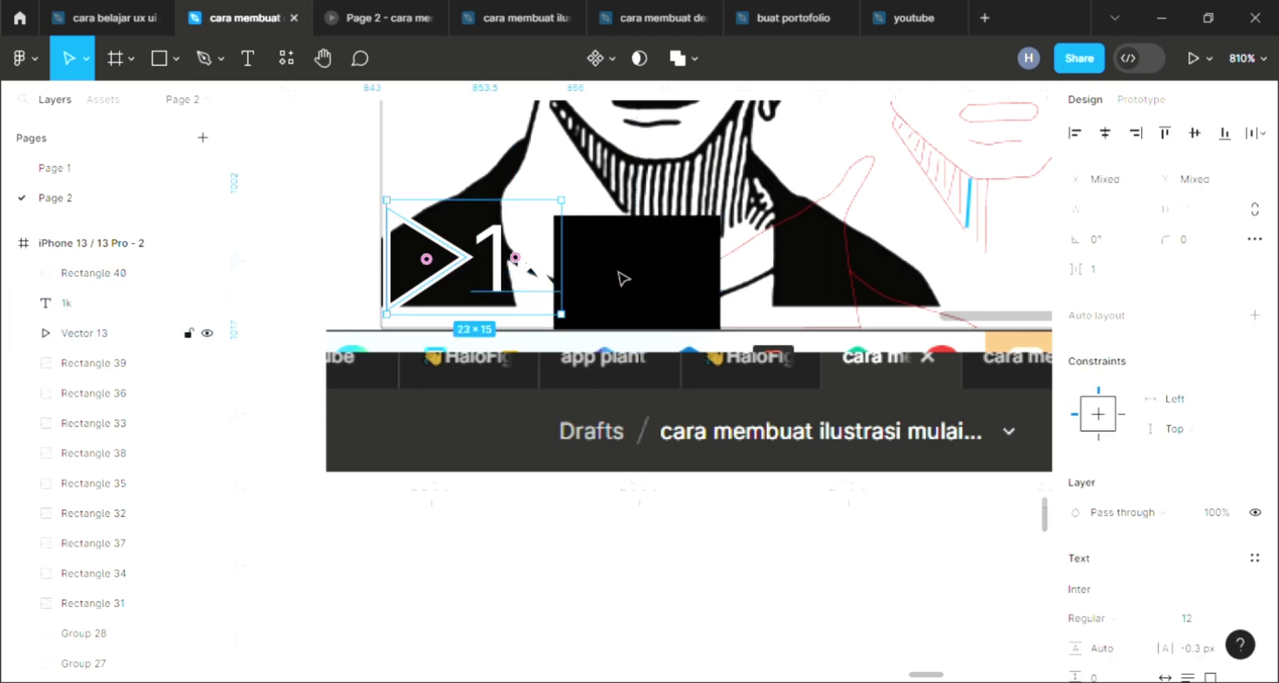
{"action": "right_click", "coordinate": [647, 286]}
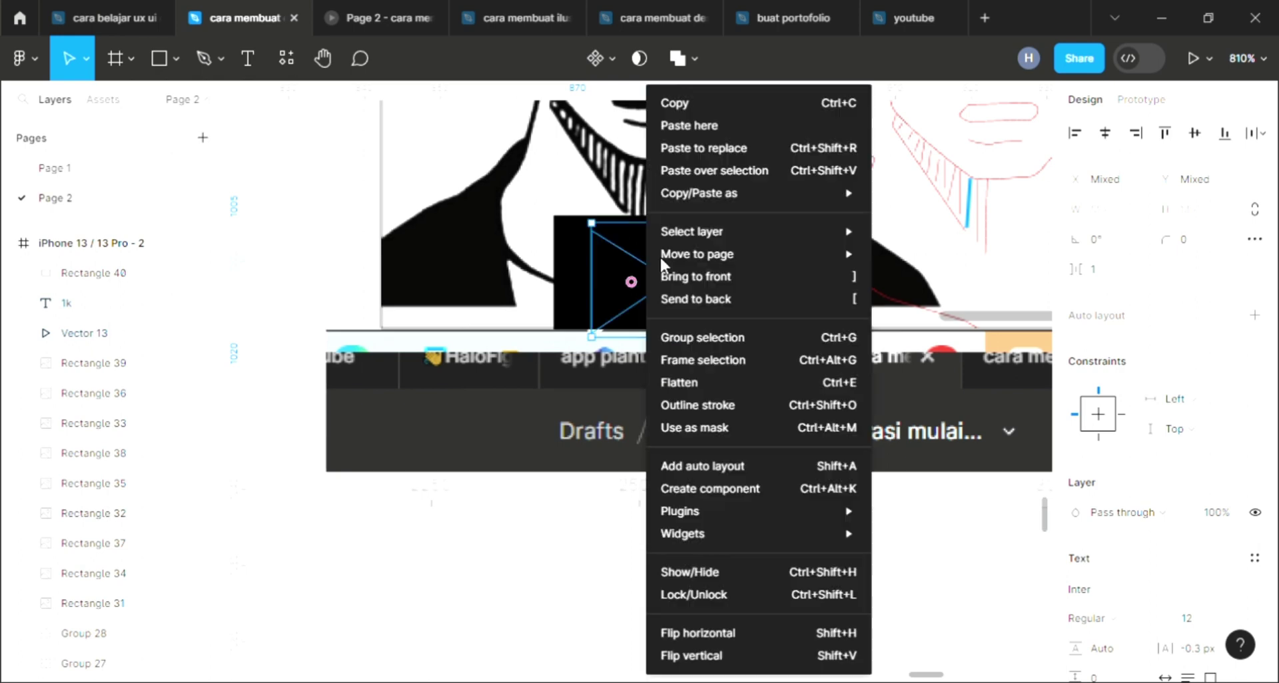
{"action": "left_click", "coordinate": [698, 285]}
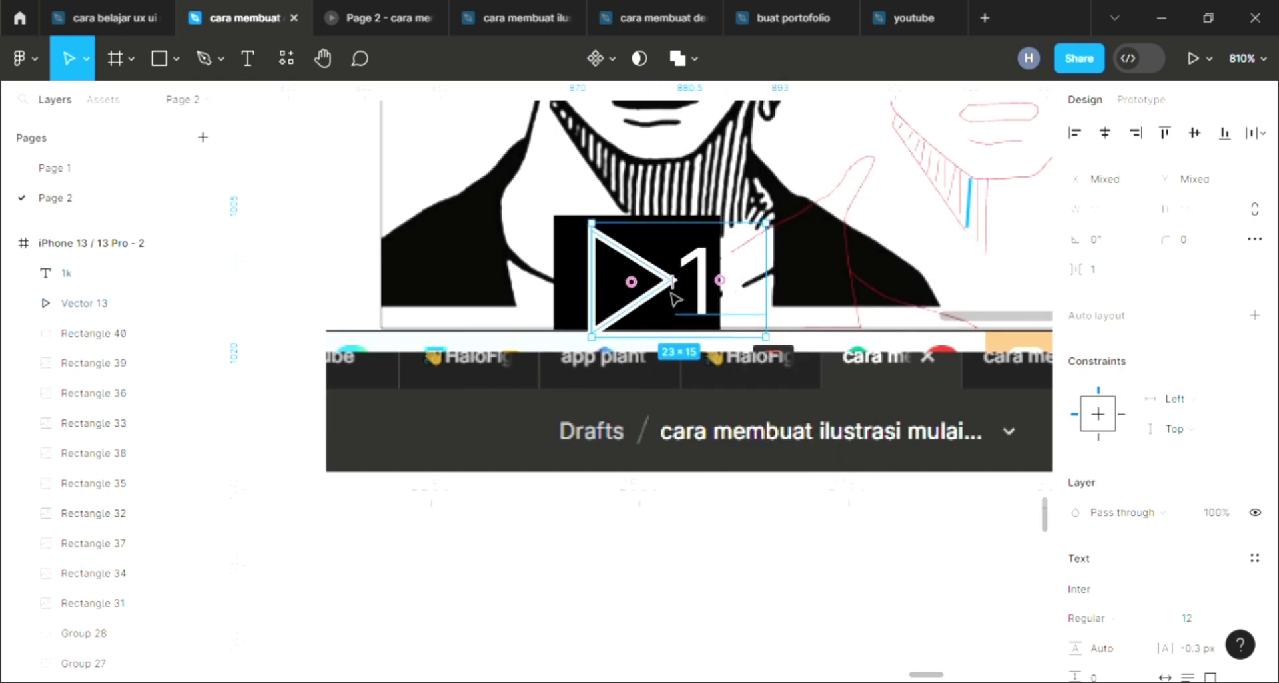
{"action": "left_click_drag", "start_coordinate": [659, 293], "coordinate": [653, 292]}
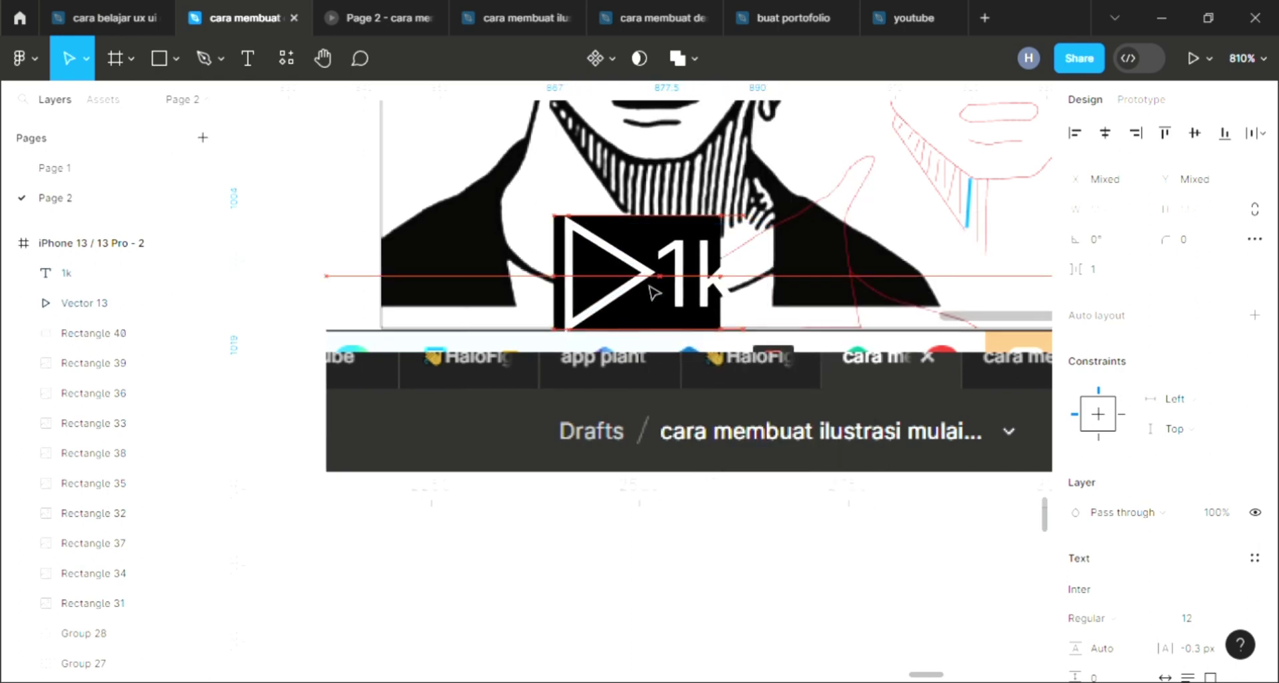
{"action": "left_click_drag", "start_coordinate": [651, 292], "coordinate": [644, 291]}
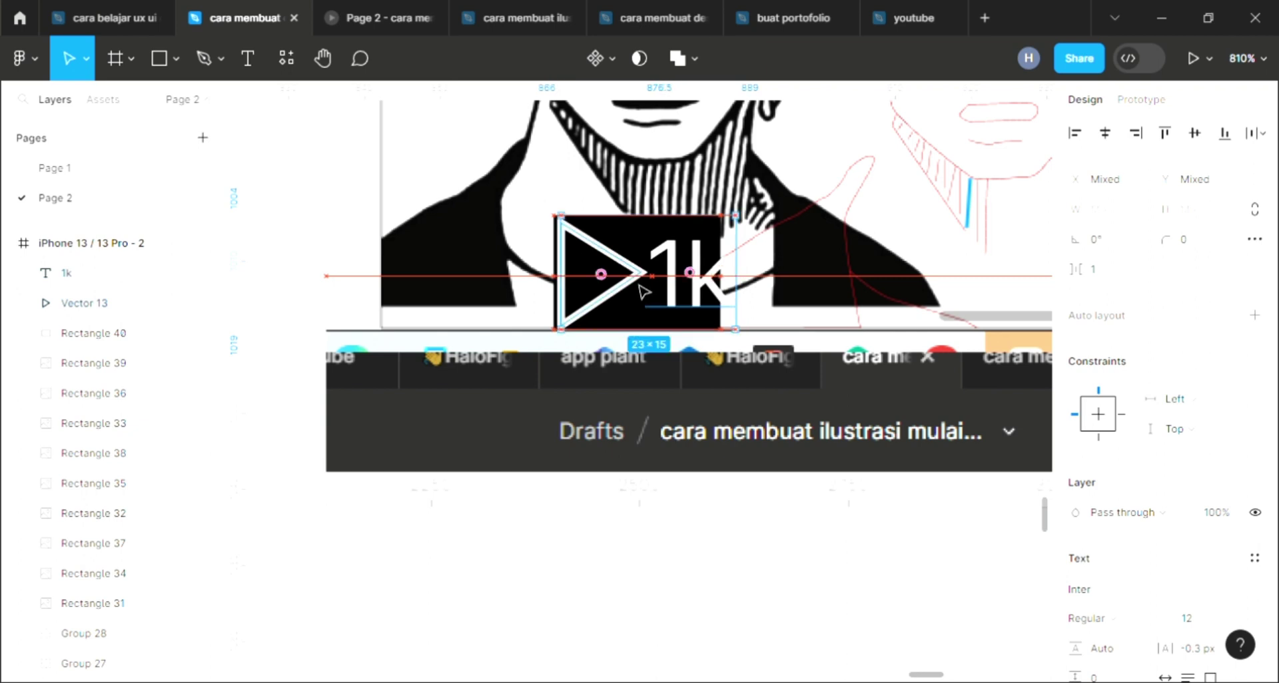
Widen the black rectangle to 24 × 15
{"action": "left_click", "coordinate": [93, 333]}
{"action": "scroll", "coordinate": [736, 297], "scroll_direction": "up", "scroll_amount": 3}
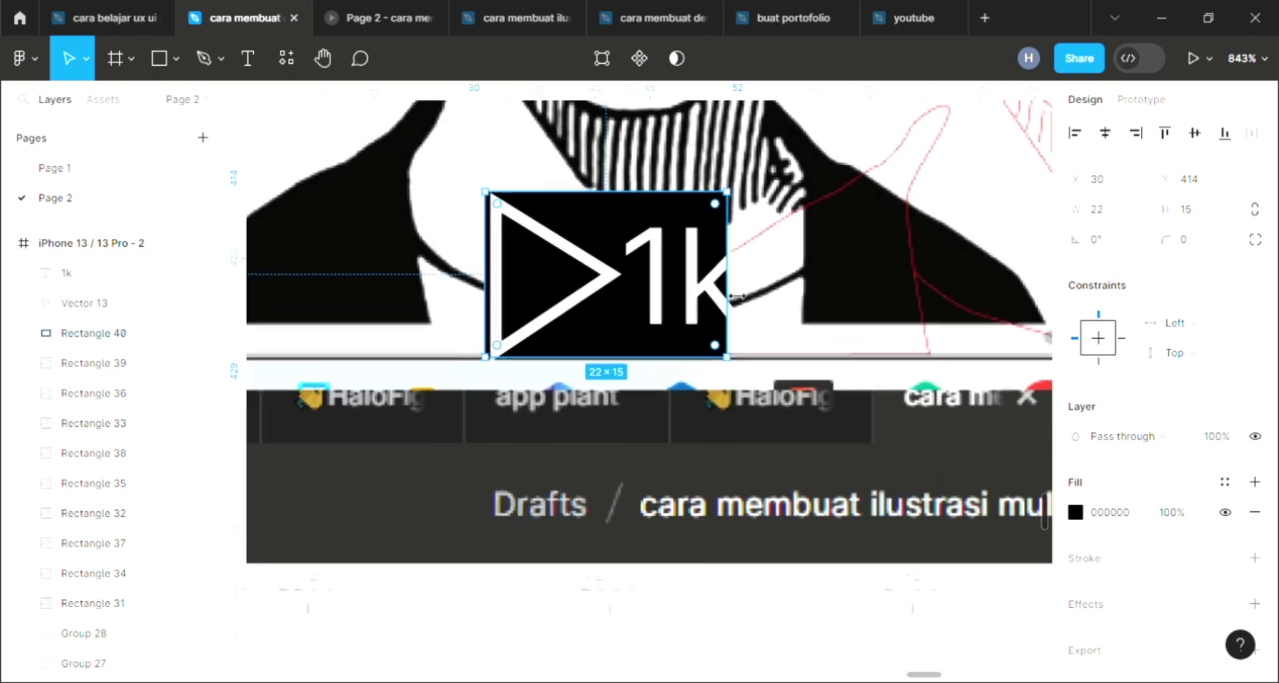
{"action": "left_click_drag", "start_coordinate": [736, 296], "coordinate": [750, 296]}
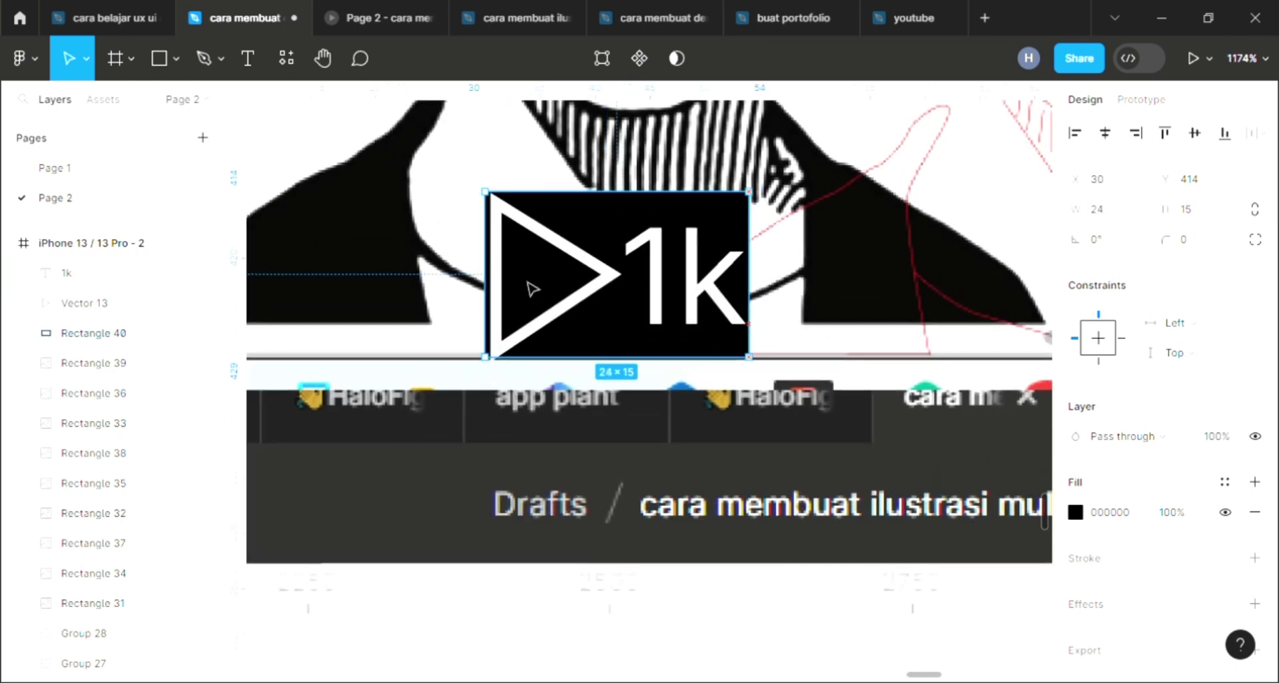
{"action": "scroll", "coordinate": [626, 347], "scroll_direction": "down", "scroll_amount": 2}
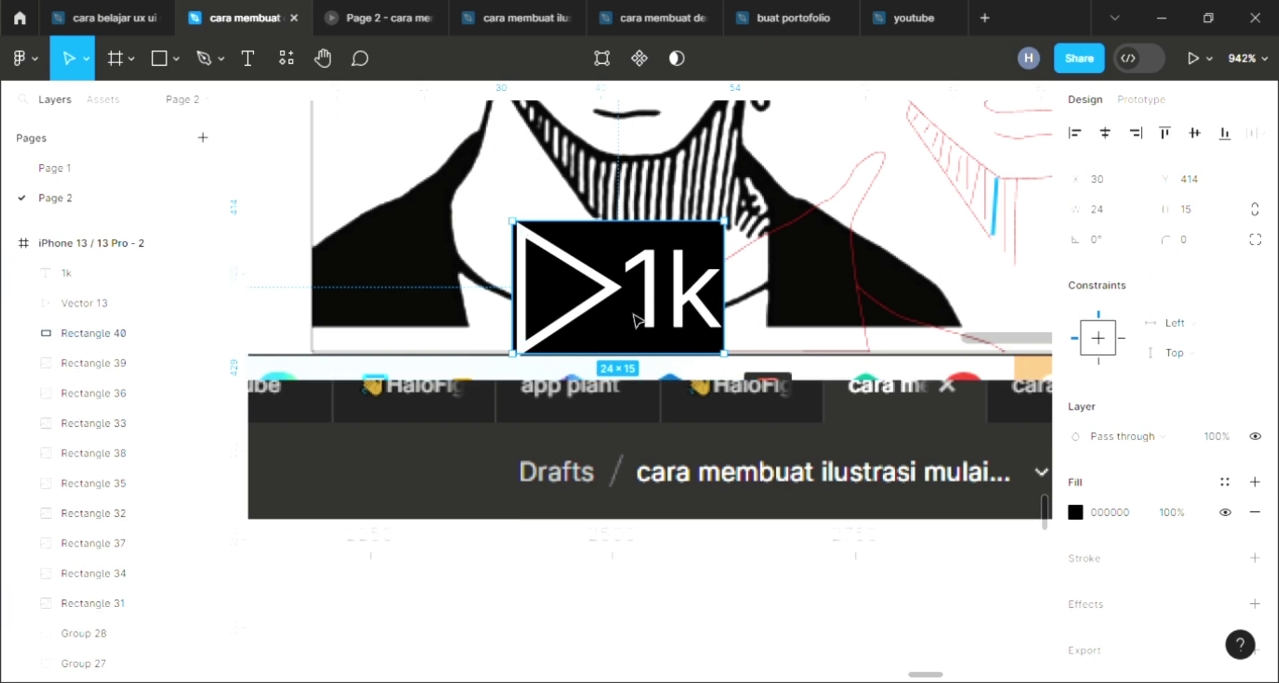
Move the rectangle, play icon and 1k together to the thumbnail's bottom-left corner
{"action": "left_click", "coordinate": [645, 310], "text": "shift"}
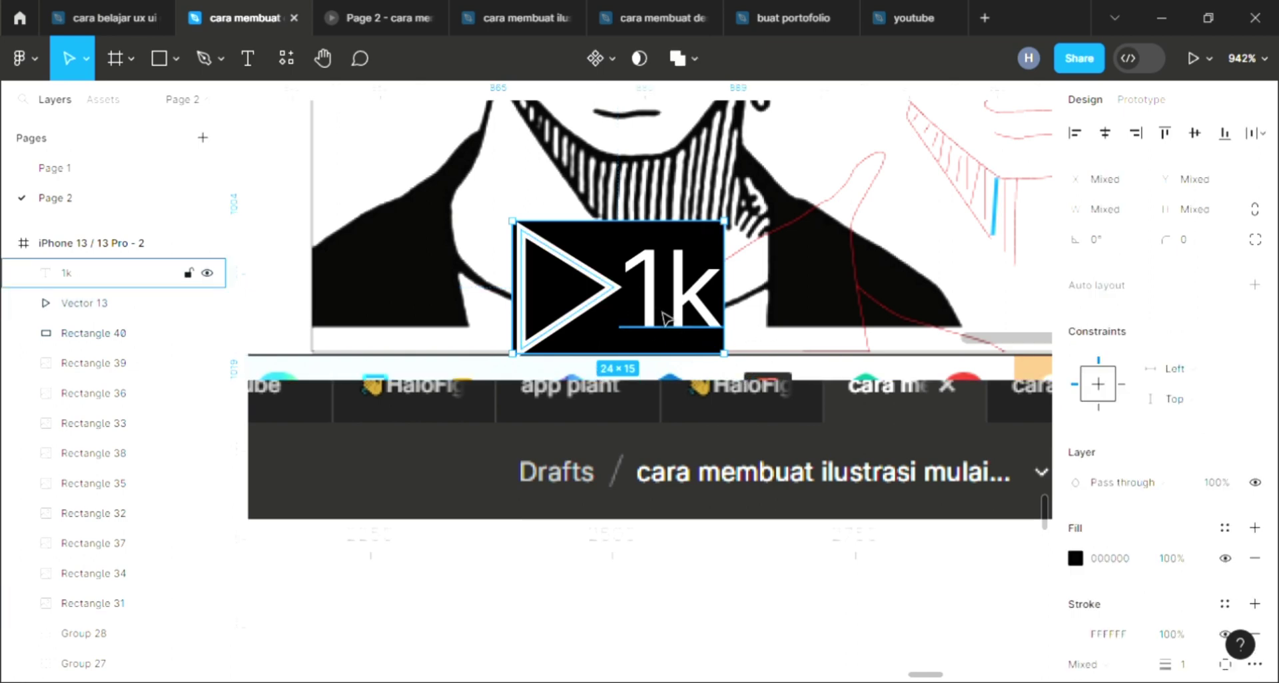
{"action": "left_click", "coordinate": [626, 316], "text": "shift"}
{"action": "left_click_drag", "start_coordinate": [625, 316], "coordinate": [455, 312]}
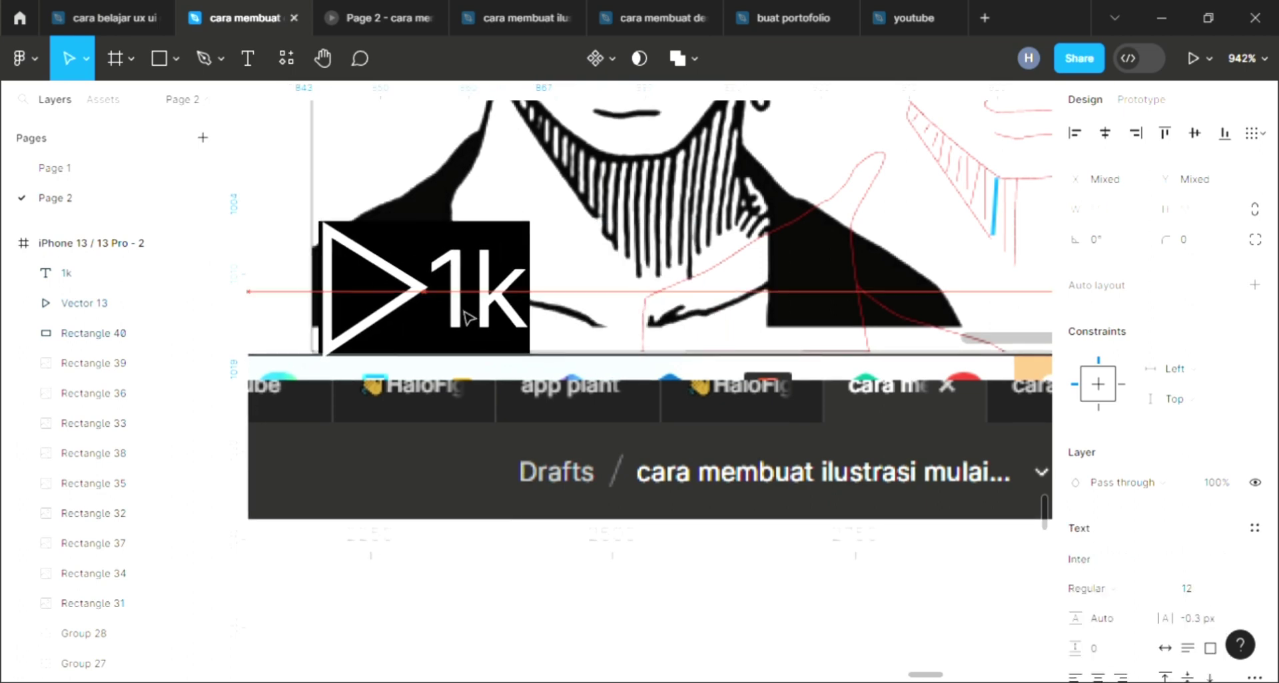
{"action": "left_click_drag", "start_coordinate": [455, 312], "coordinate": [473, 321]}
{"action": "scroll", "coordinate": [664, 355], "scroll_direction": "down", "scroll_amount": 1}
{"action": "scroll", "coordinate": [664, 355], "scroll_direction": "down", "scroll_amount": 3}
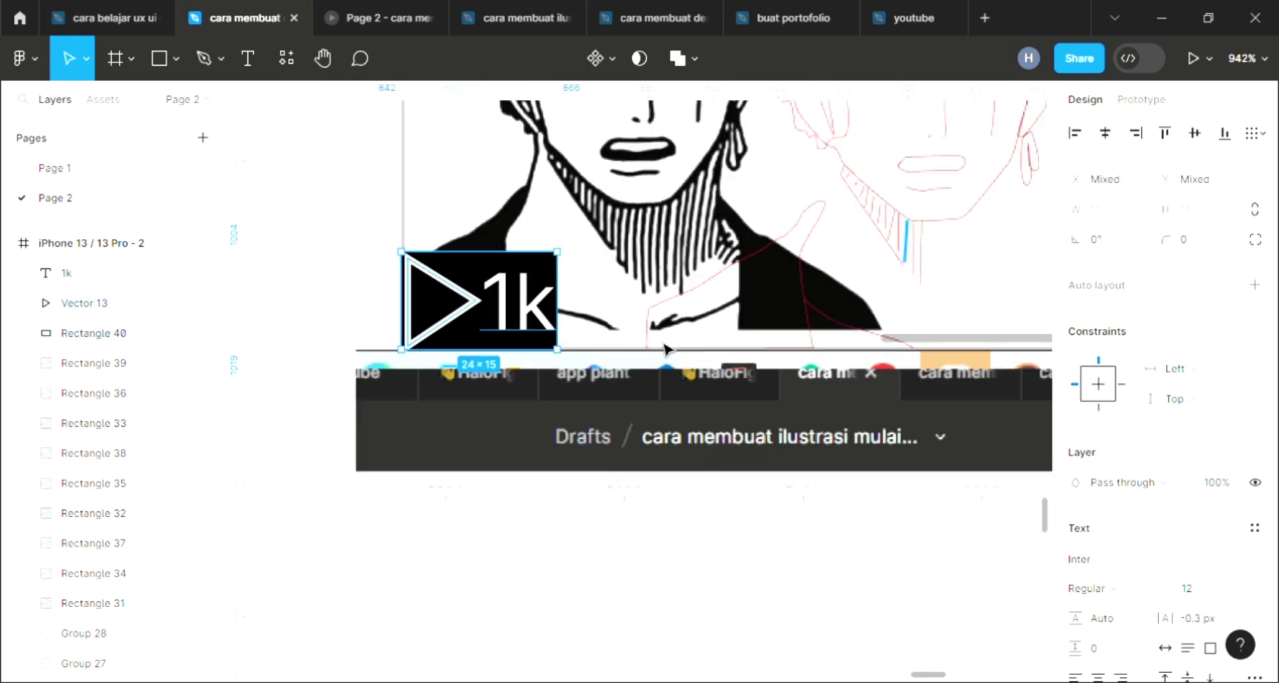
{"action": "scroll", "coordinate": [664, 355], "scroll_direction": "down", "scroll_amount": 2}
{"action": "scroll", "coordinate": [664, 355], "scroll_direction": "down", "scroll_amount": 3}
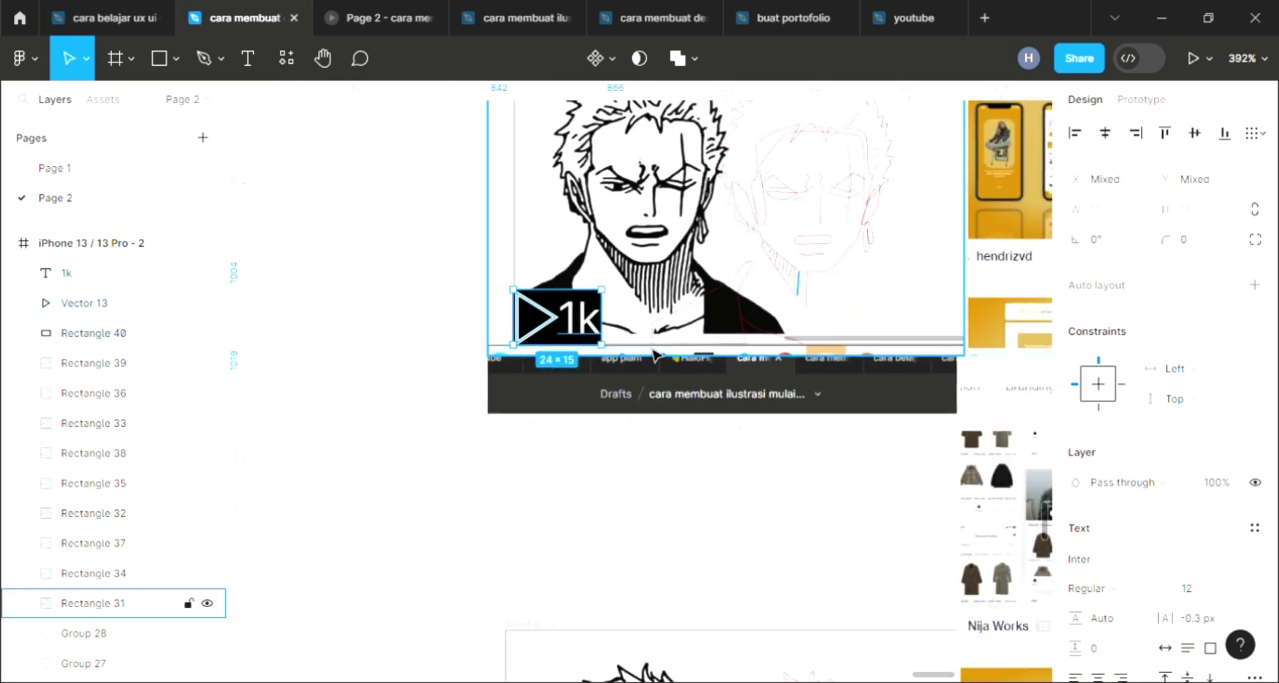
Drag Rectangle 40's left edge about 11px left so the badge is 25×15
{"action": "left_click", "coordinate": [470, 333]}
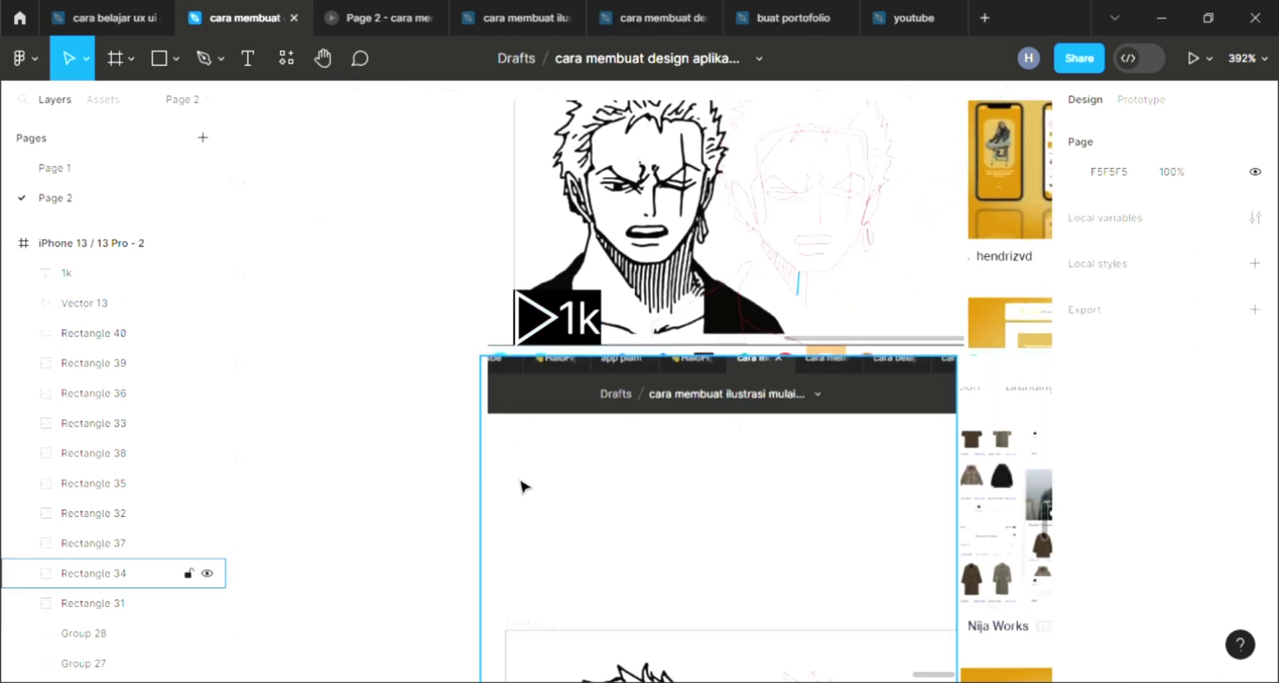
{"action": "scroll", "coordinate": [522, 486], "scroll_direction": "up", "scroll_amount": 1}
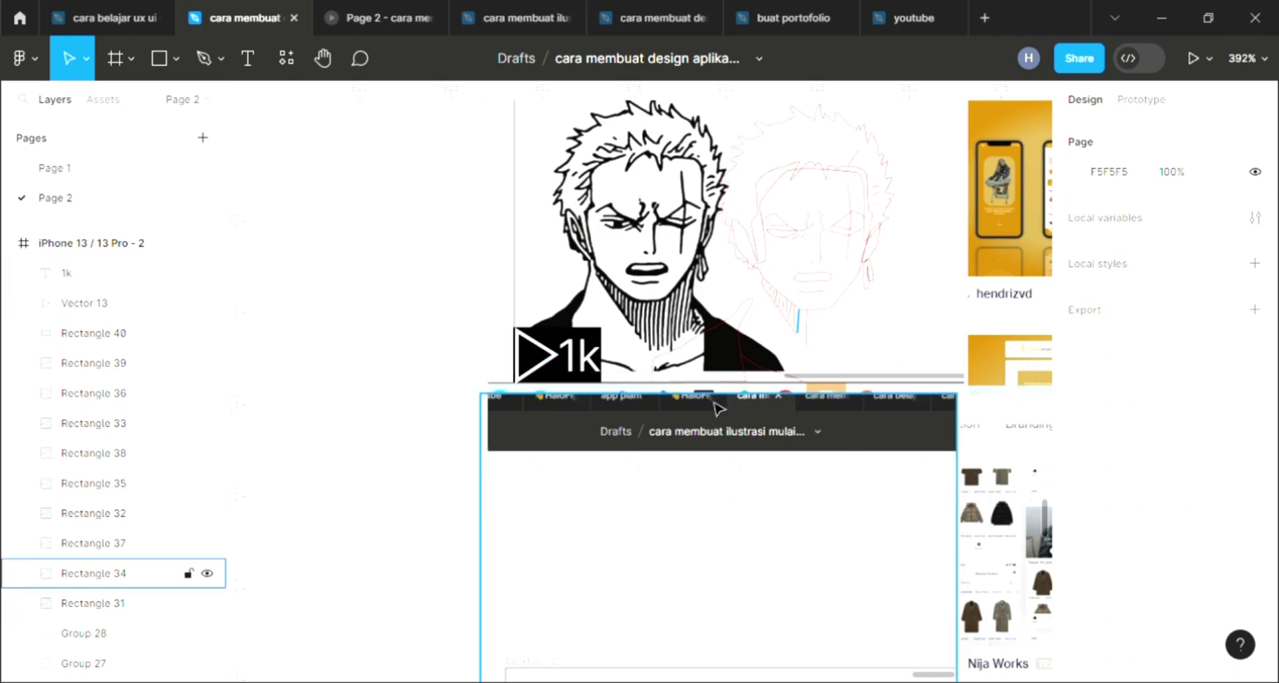
{"action": "scroll", "coordinate": [526, 365], "scroll_direction": "up", "scroll_amount": 5}
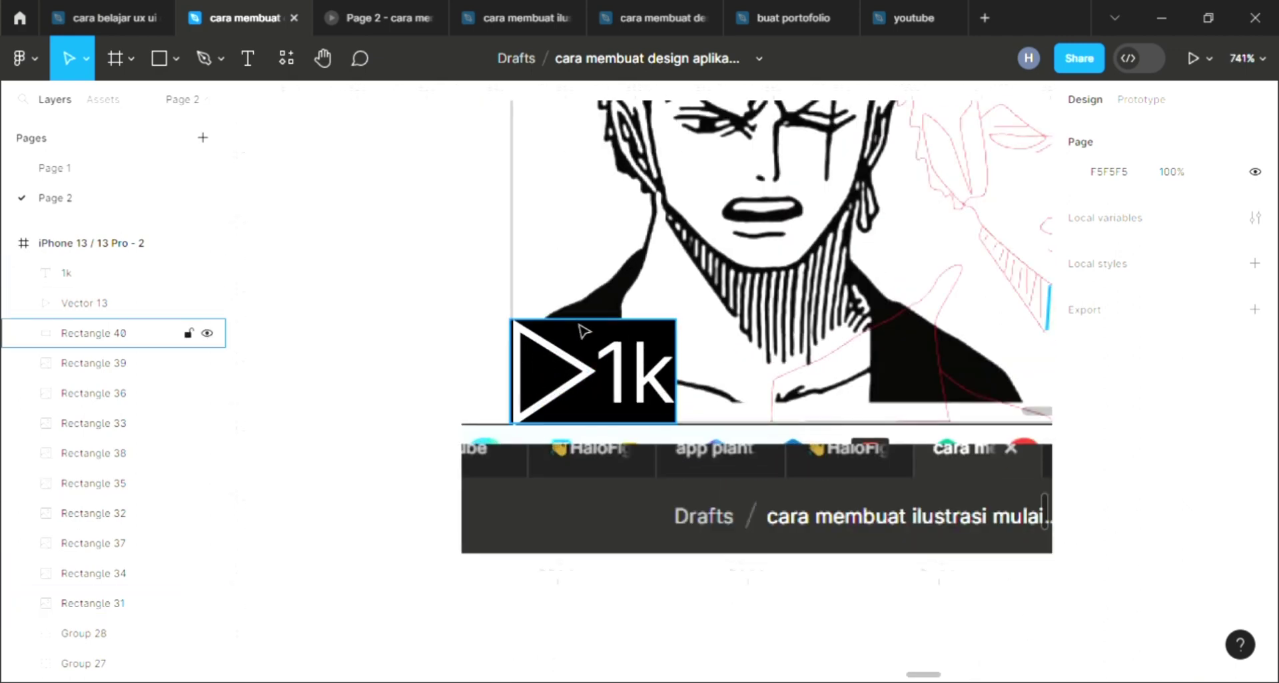
{"action": "left_click", "coordinate": [525, 373]}
{"action": "left_click_drag", "start_coordinate": [526, 373], "coordinate": [519, 374]}
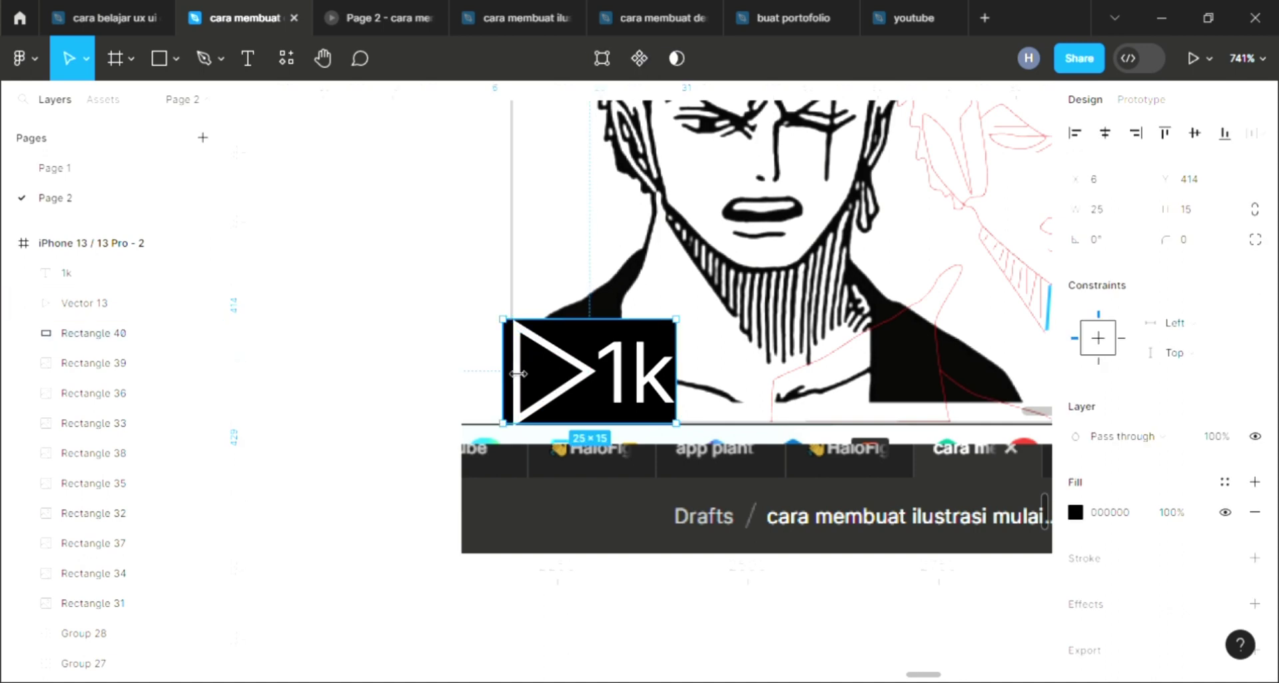
{"action": "left_click", "coordinate": [447, 393]}
Zoom around the thumbnail and reselect the 1k label inside the badge
{"action": "scroll", "coordinate": [447, 393], "scroll_direction": "down", "scroll_amount": 5}
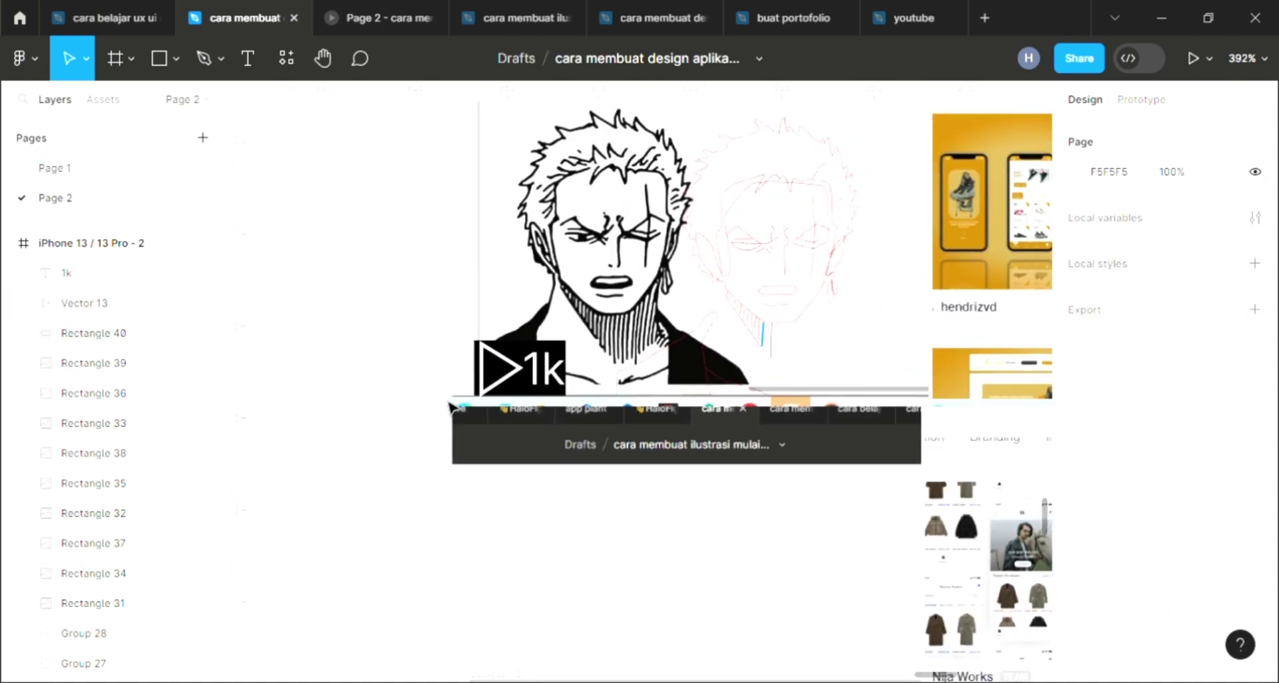
{"action": "scroll", "coordinate": [567, 471], "scroll_direction": "down", "scroll_amount": 3}
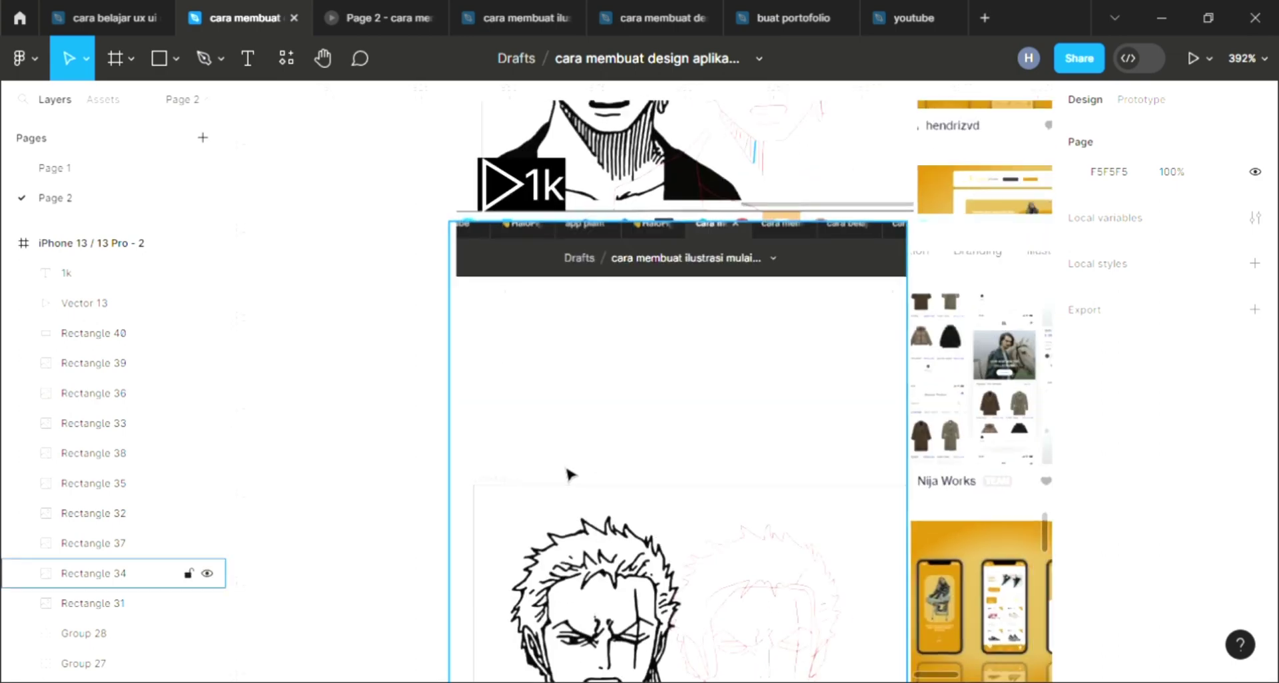
{"action": "scroll", "coordinate": [567, 471], "scroll_direction": "down", "scroll_amount": 3}
{"action": "scroll", "coordinate": [568, 473], "scroll_direction": "down", "scroll_amount": 3}
{"action": "scroll", "coordinate": [568, 475], "scroll_direction": "down", "scroll_amount": 3}
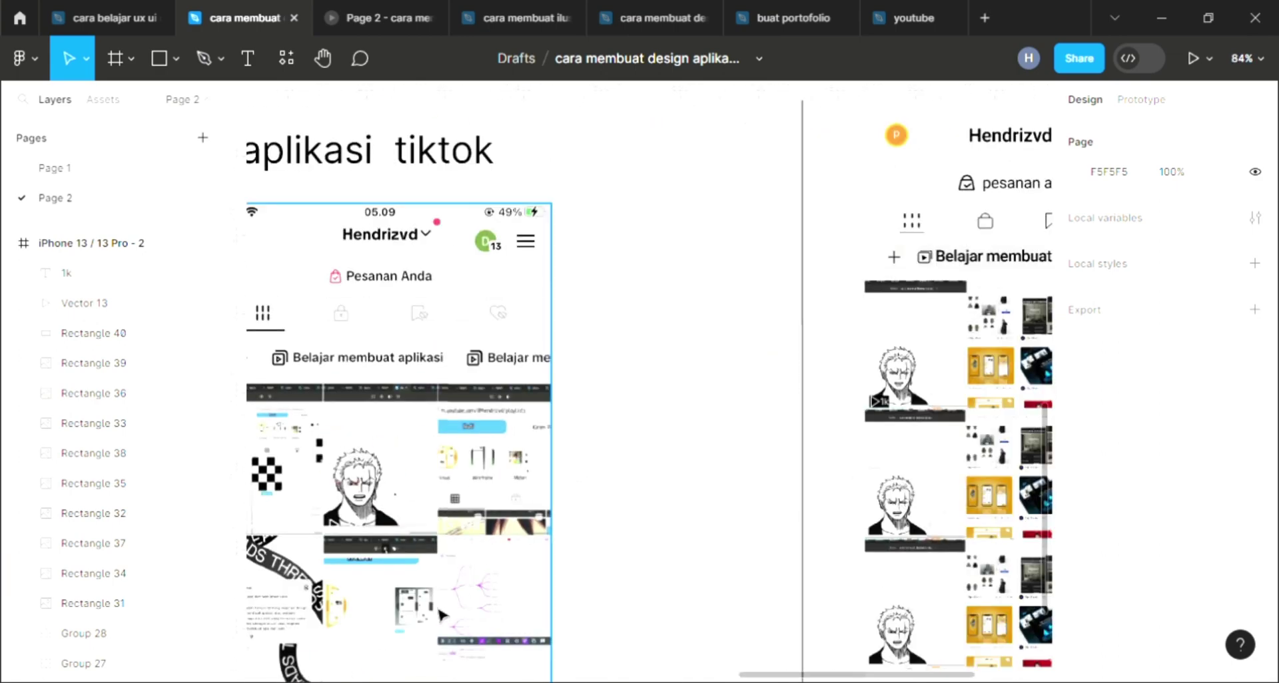
{"action": "scroll", "coordinate": [533, 493], "scroll_direction": "up", "scroll_amount": 3}
{"action": "scroll", "coordinate": [485, 520], "scroll_direction": "down", "scroll_amount": 2}
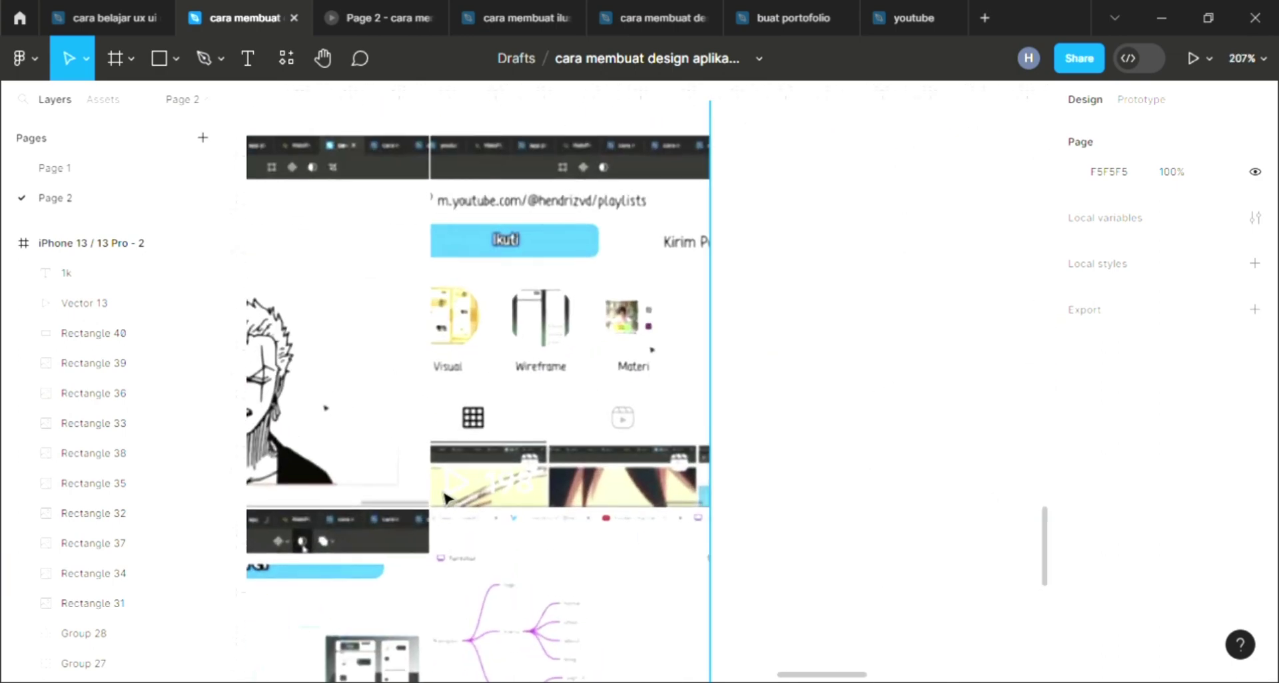
{"action": "scroll", "coordinate": [485, 520], "scroll_direction": "down", "scroll_amount": 3}
{"action": "scroll", "coordinate": [466, 509], "scroll_direction": "down", "scroll_amount": 3}
{"action": "scroll", "coordinate": [442, 499], "scroll_direction": "down", "scroll_amount": 3}
{"action": "scroll", "coordinate": [490, 389], "scroll_direction": "up", "scroll_amount": 5}
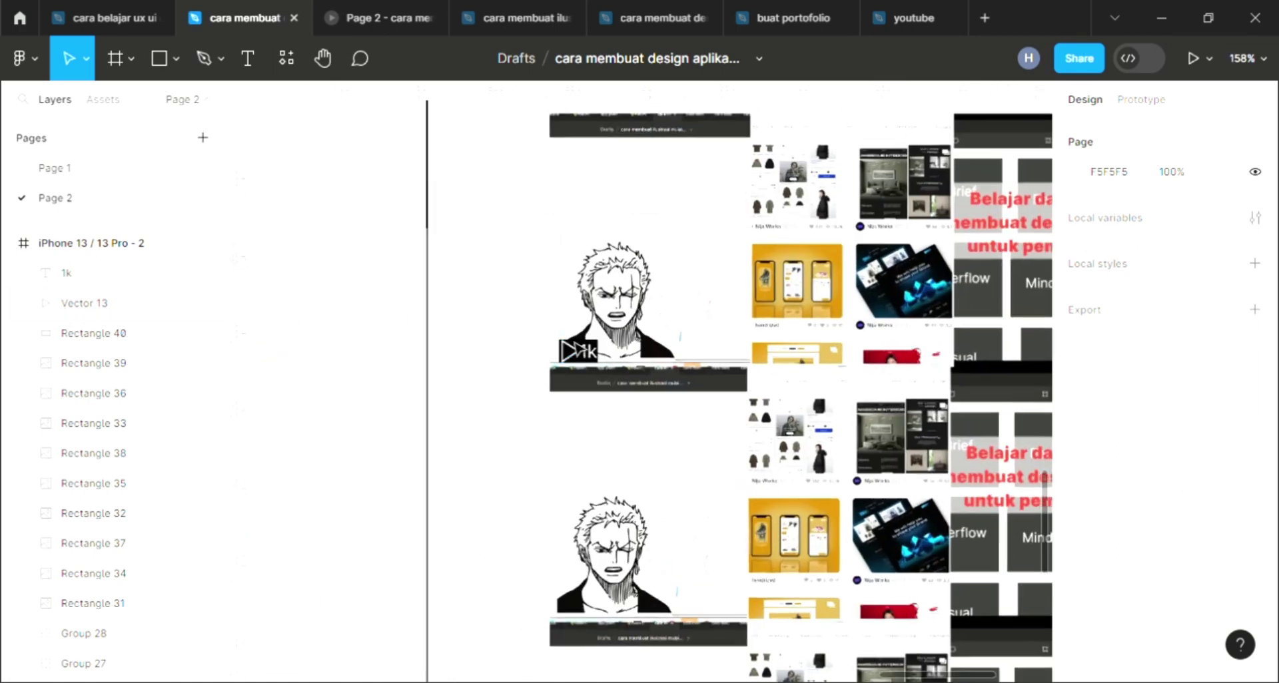
{"action": "scroll", "coordinate": [520, 347], "scroll_direction": "up", "scroll_amount": 2}
{"action": "scroll", "coordinate": [573, 324], "scroll_direction": "down", "scroll_amount": 4}
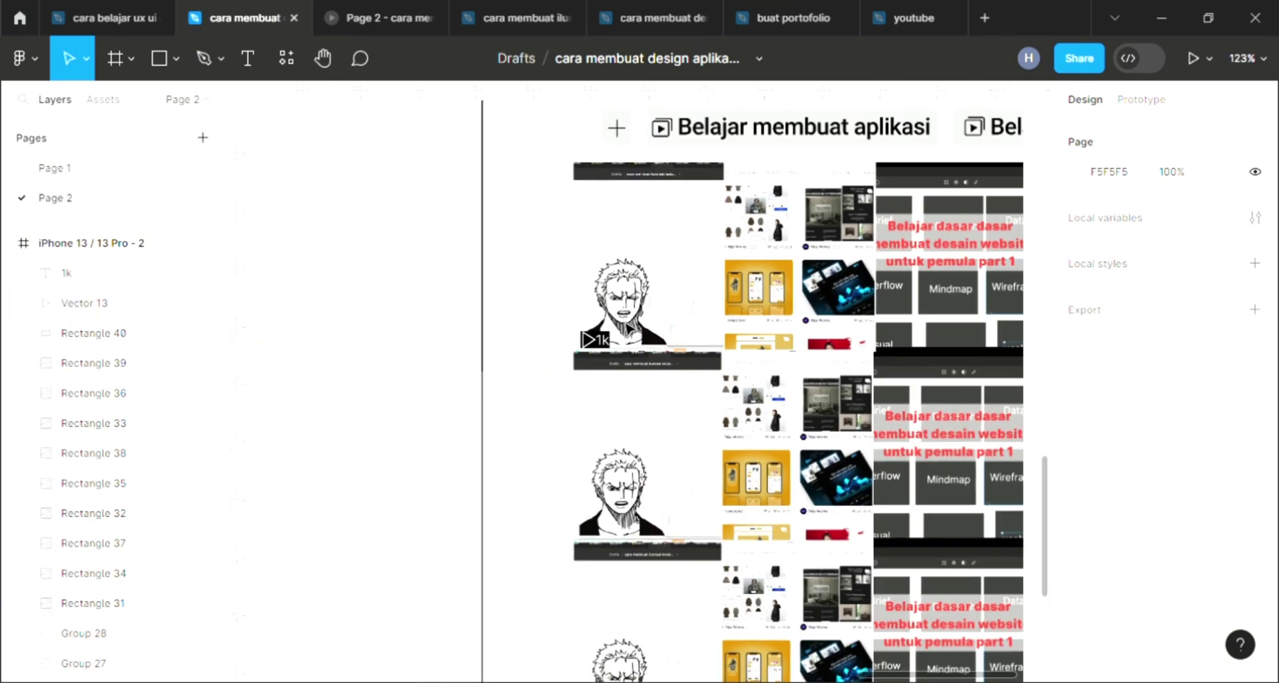
{"action": "scroll", "coordinate": [589, 327], "scroll_direction": "down", "scroll_amount": 3}
{"action": "scroll", "coordinate": [610, 330], "scroll_direction": "down", "scroll_amount": 3}
{"action": "scroll", "coordinate": [629, 334], "scroll_direction": "down", "scroll_amount": 2}
{"action": "scroll", "coordinate": [626, 334], "scroll_direction": "up", "scroll_amount": 2}
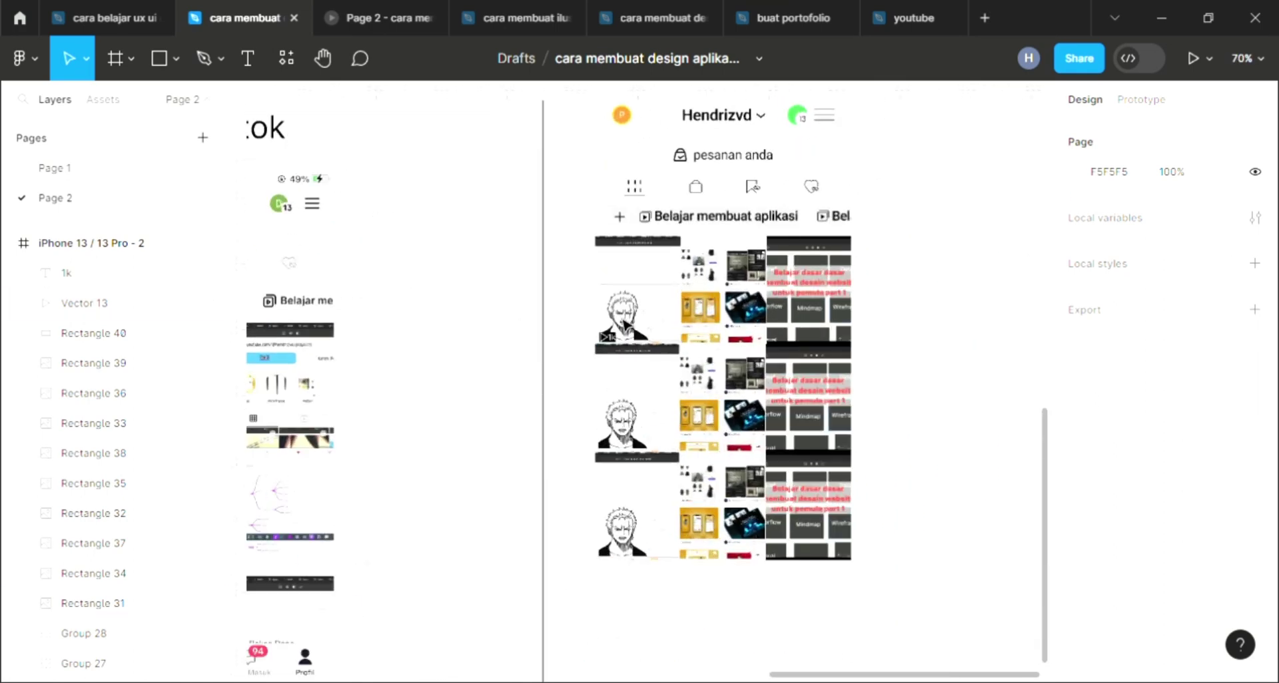
{"action": "scroll", "coordinate": [613, 343], "scroll_direction": "up", "scroll_amount": 2}
{"action": "scroll", "coordinate": [592, 356], "scroll_direction": "up", "scroll_amount": 2}
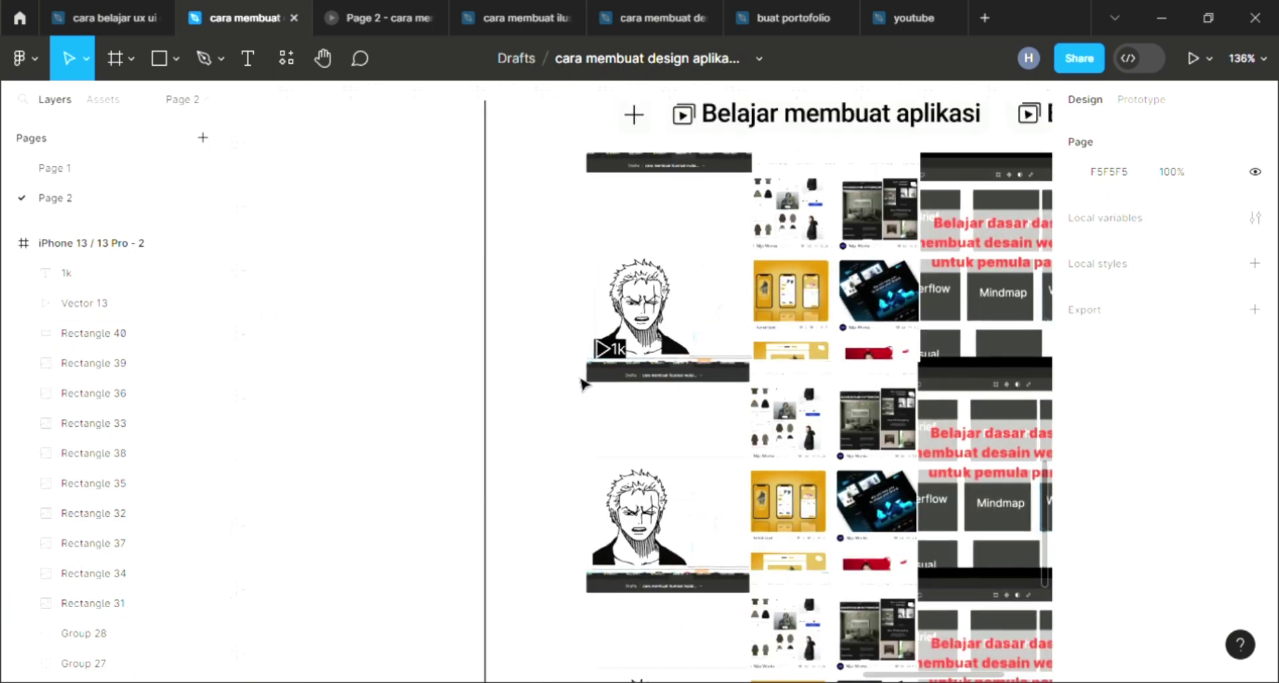
{"action": "scroll", "coordinate": [581, 385], "scroll_direction": "up", "scroll_amount": 3}
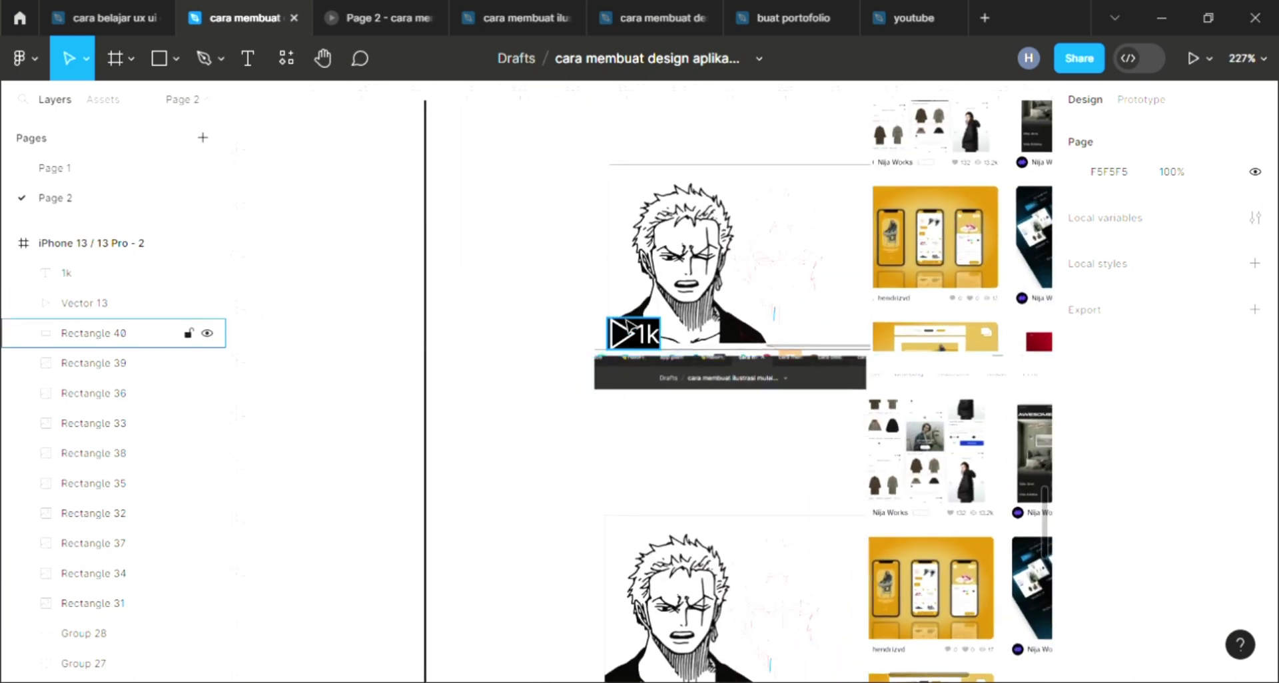
{"action": "scroll", "coordinate": [649, 332], "scroll_direction": "up", "scroll_amount": 2}
{"action": "scroll", "coordinate": [649, 332], "scroll_direction": "up", "scroll_amount": 5}
{"action": "left_click", "coordinate": [649, 333]}
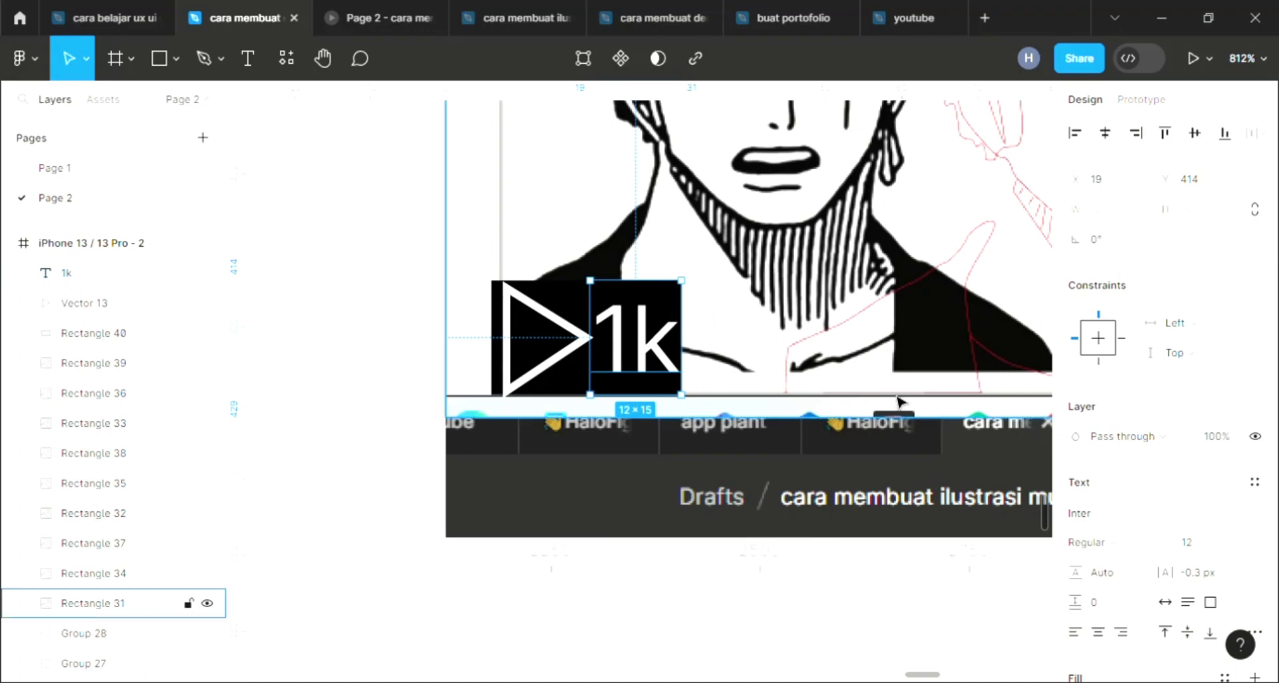
Select the badge and try lowering its black fill opacity to 60%, 40%, then 30%
{"action": "left_click", "coordinate": [571, 303]}
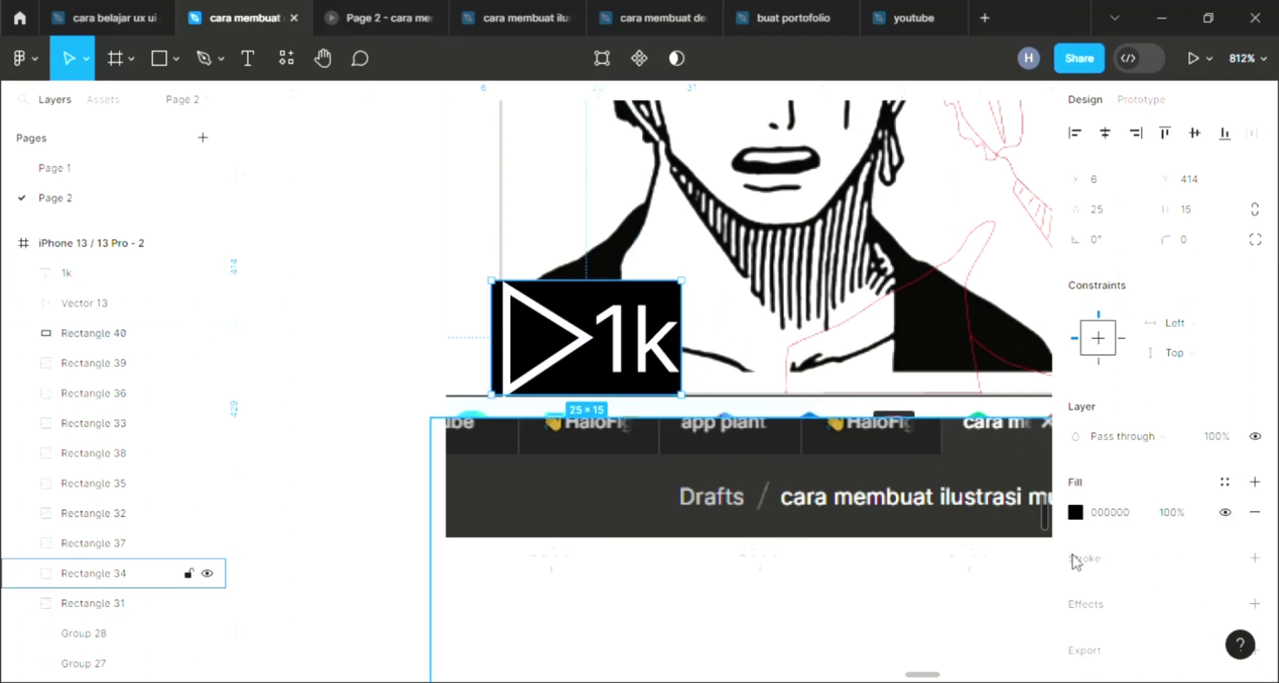
{"action": "left_click", "coordinate": [1171, 517]}
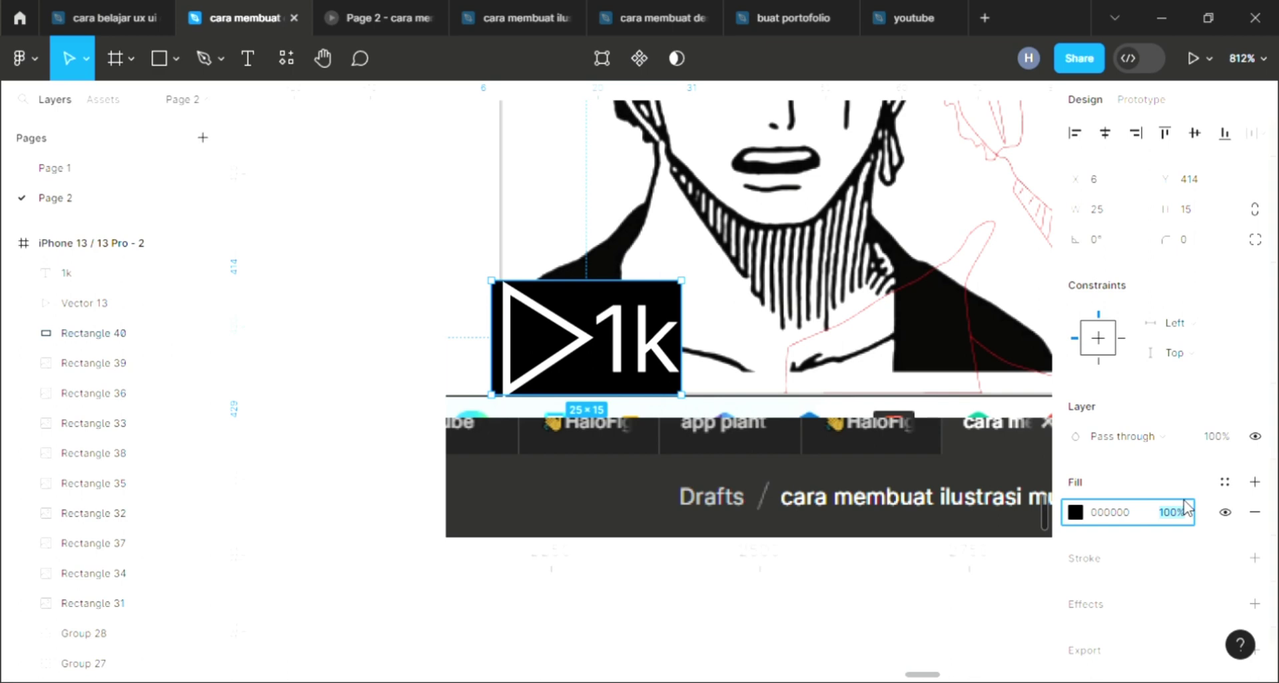
{"action": "type", "text": "60"}
{"action": "key", "text": "Return"}
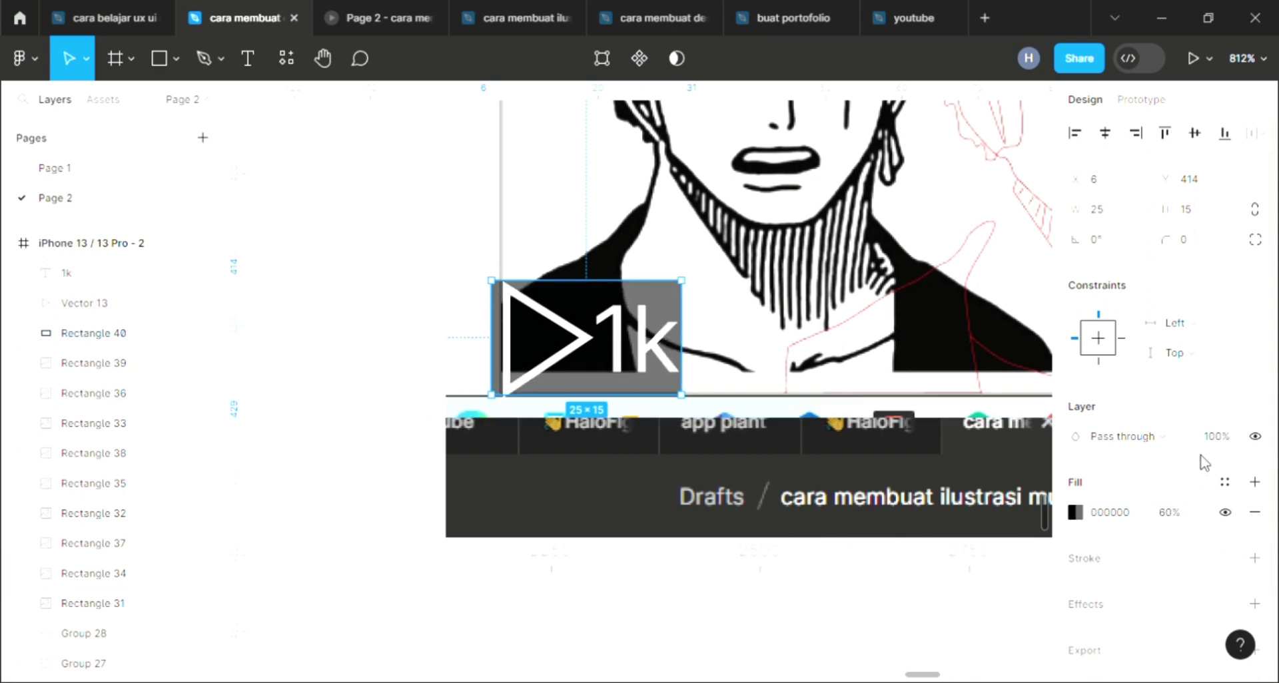
{"action": "left_click", "coordinate": [1171, 514]}
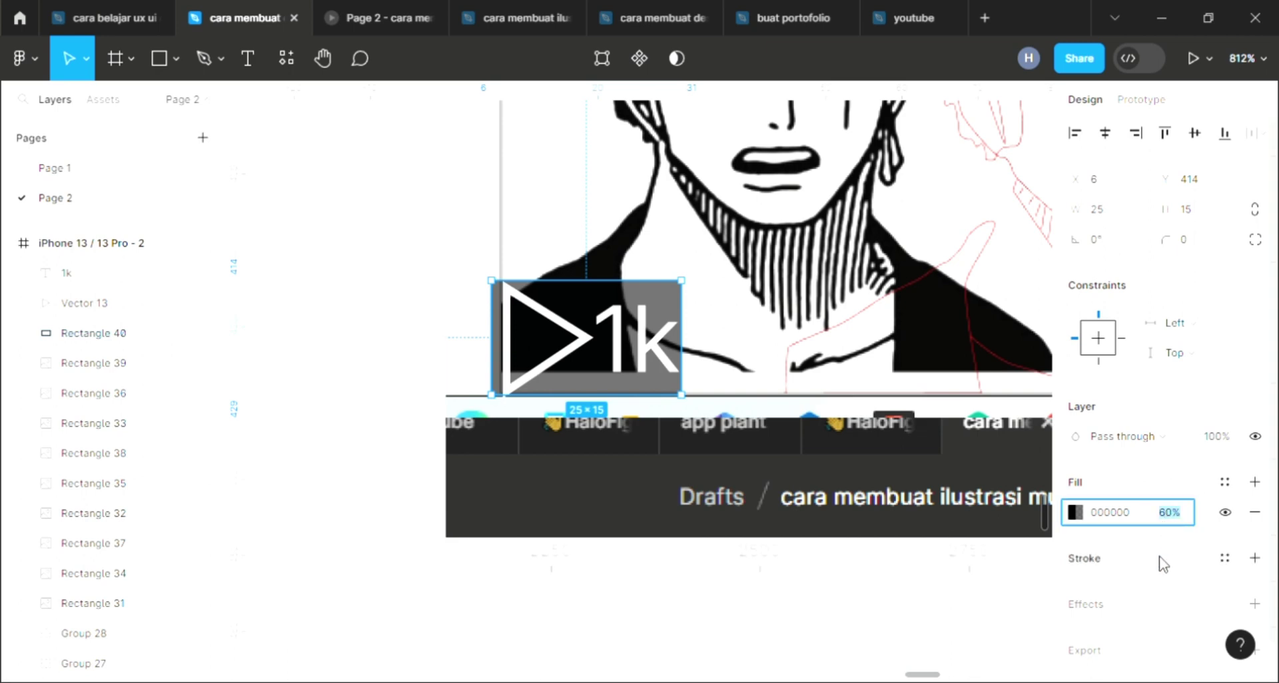
{"action": "type", "text": "40"}
{"action": "key", "text": "Return"}
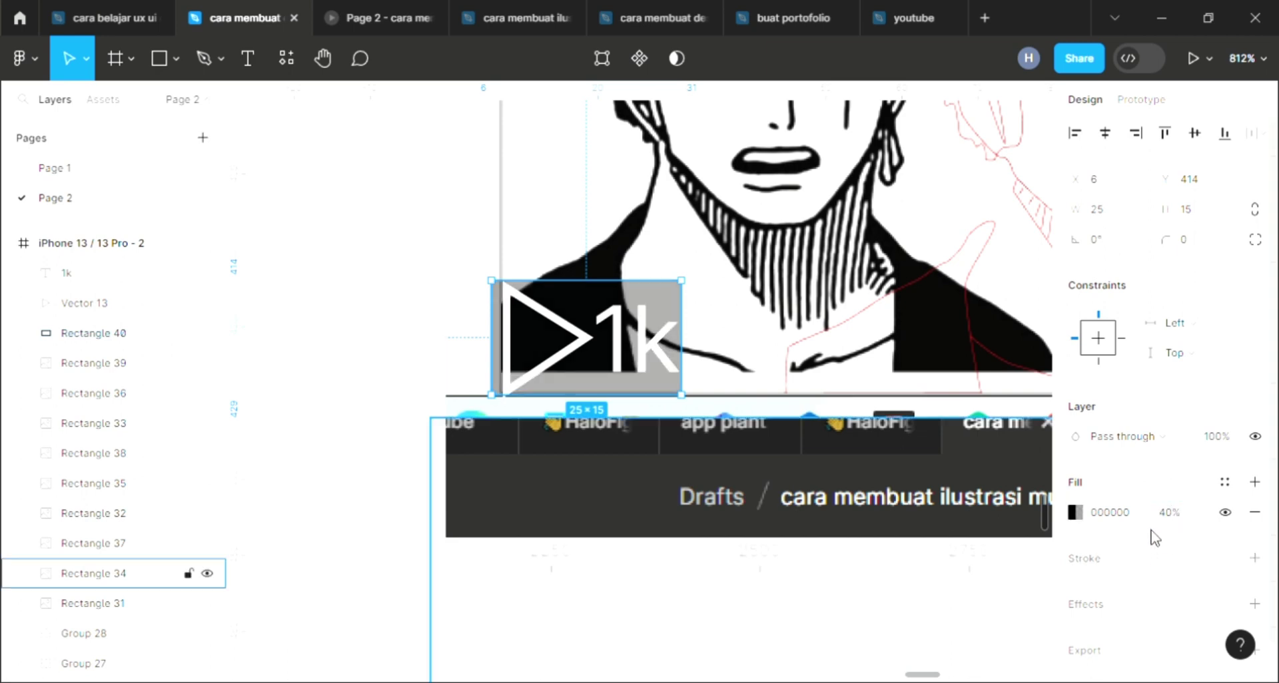
{"action": "left_click", "coordinate": [1169, 514]}
{"action": "type", "text": "3"}
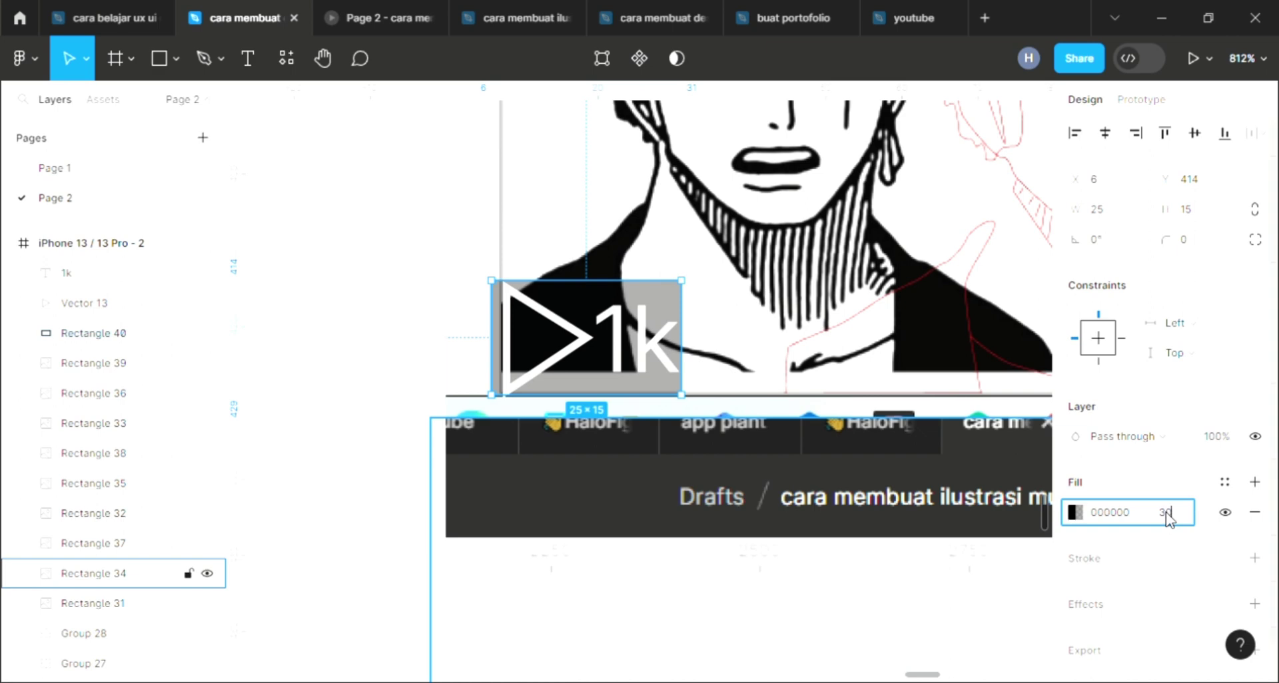
{"action": "type", "text": "0"}
{"action": "key", "text": "Return"}
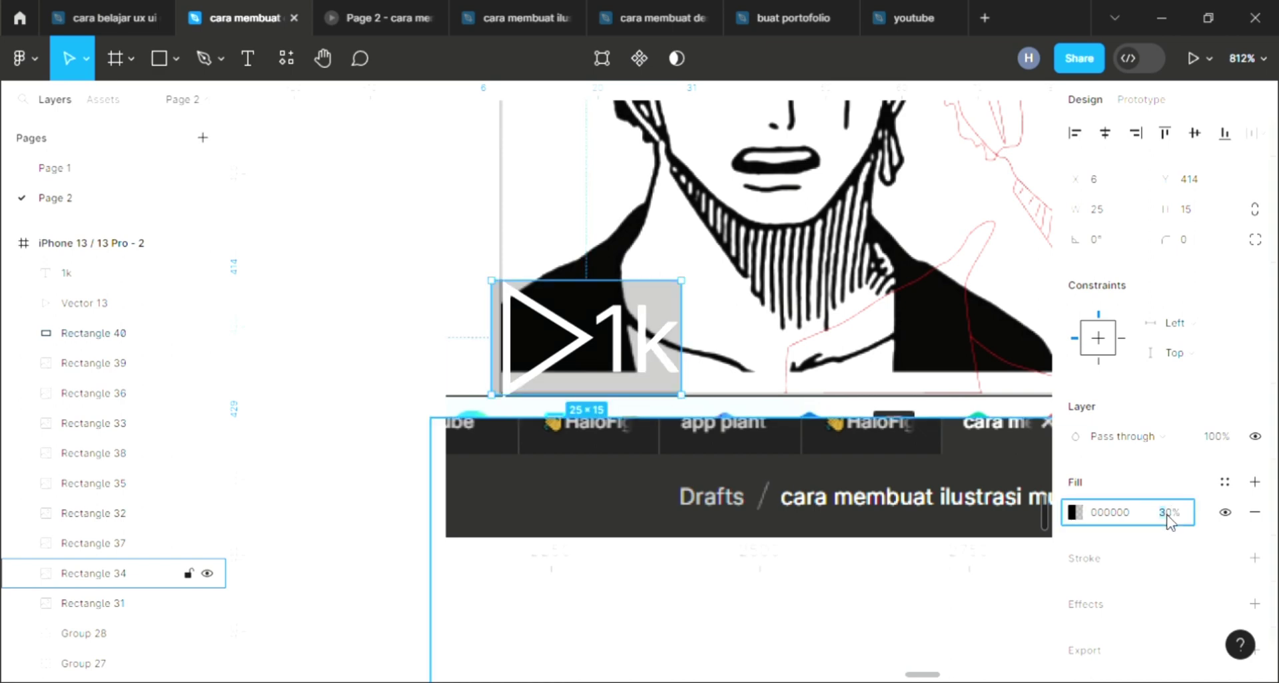
Try badge fill opacities of 10%, 2% and 4%, settle on 5%, then deselect
{"action": "left_click", "coordinate": [1167, 514]}
{"action": "type", "text": "10"}
{"action": "key", "text": "Return"}
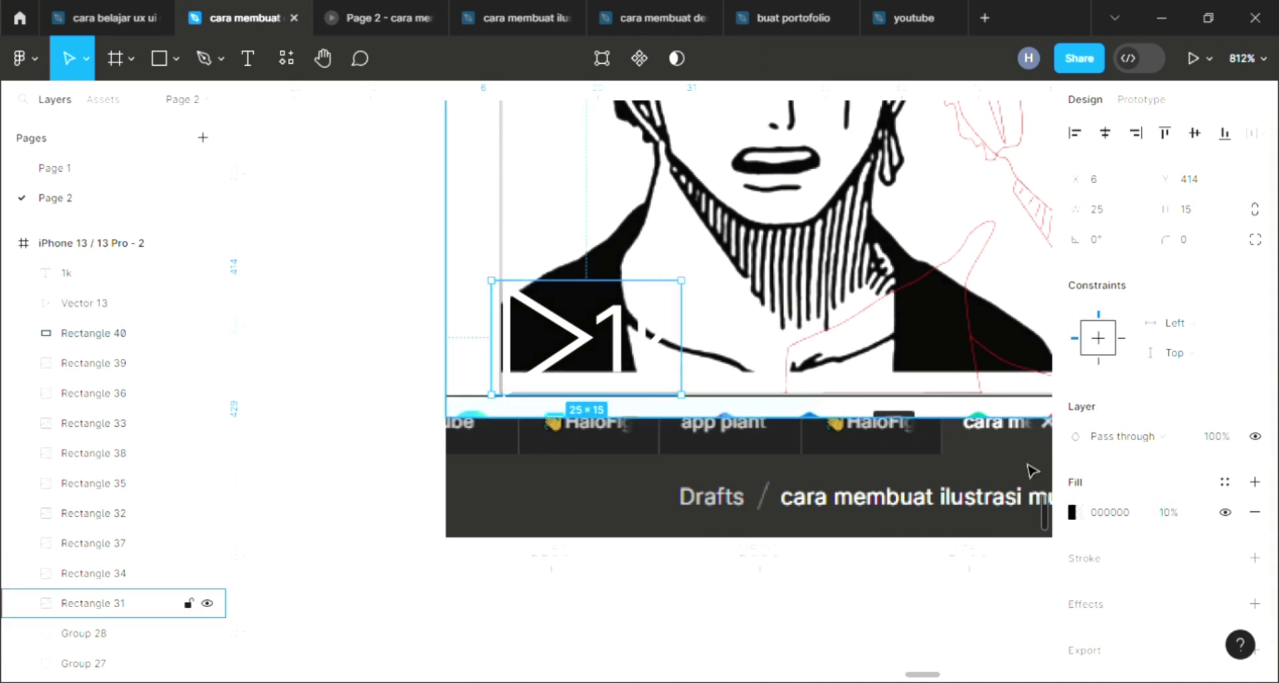
{"action": "left_click", "coordinate": [1173, 514]}
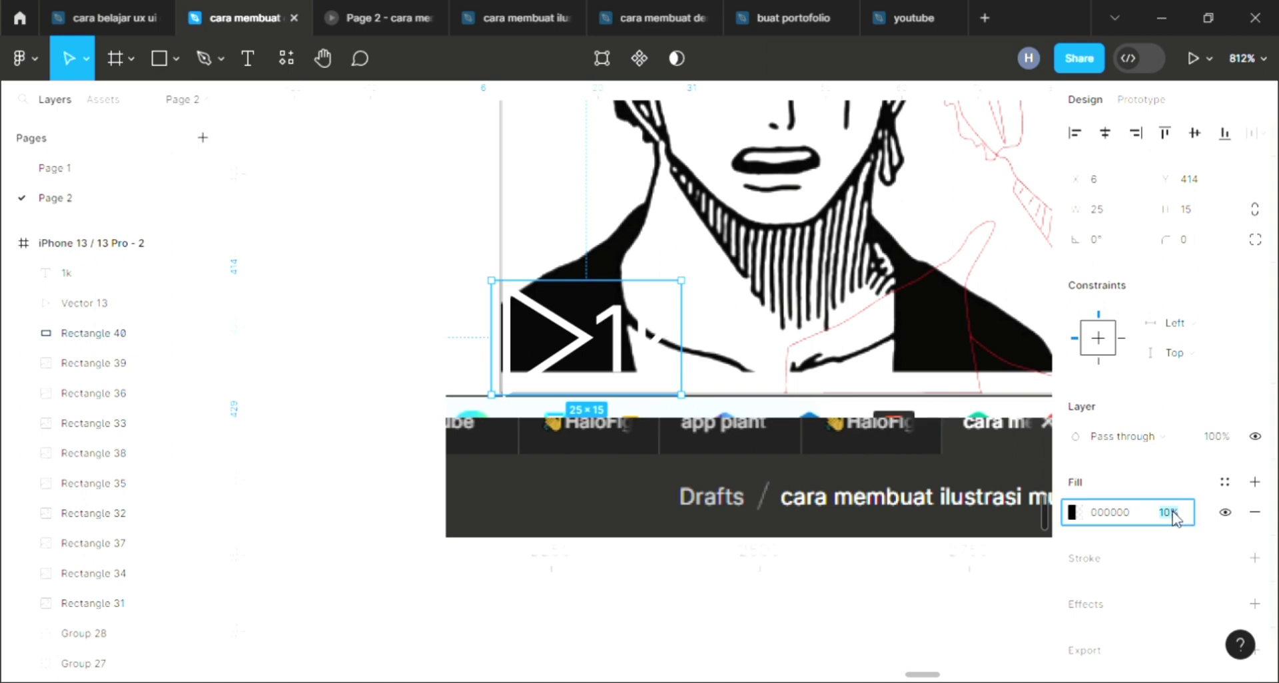
{"action": "type", "text": "5"}
{"action": "key", "text": "Return"}
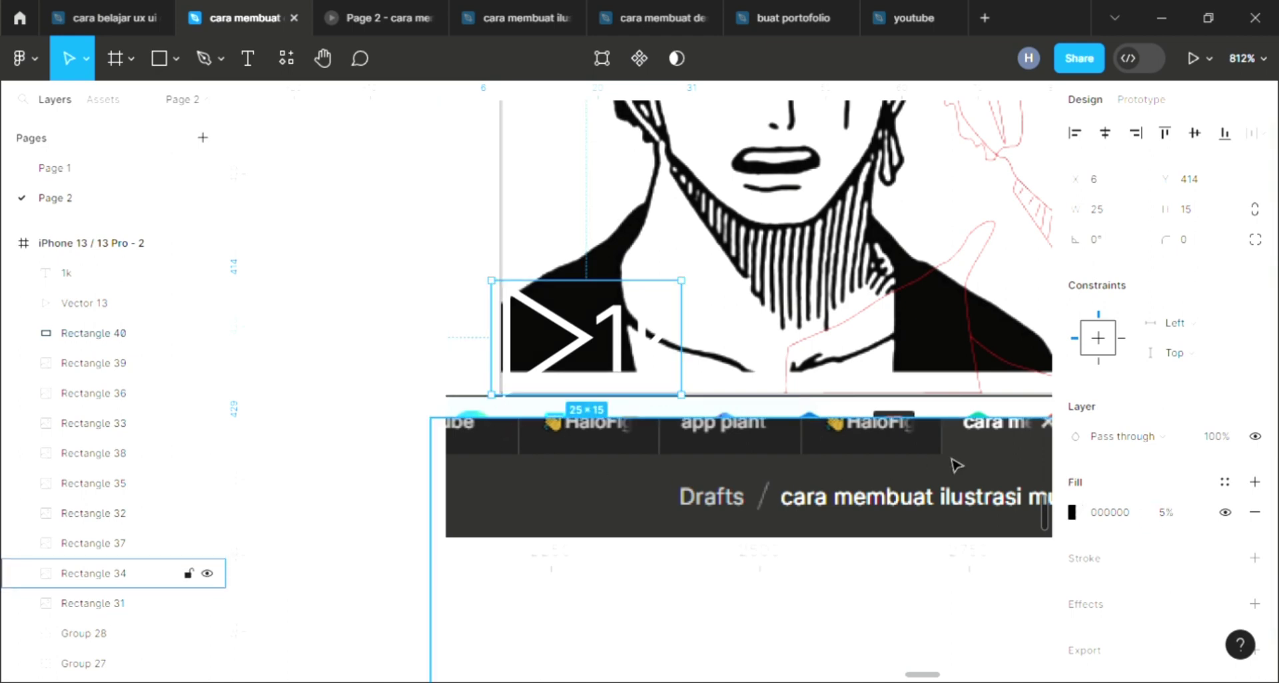
{"action": "left_click", "coordinate": [1166, 509]}
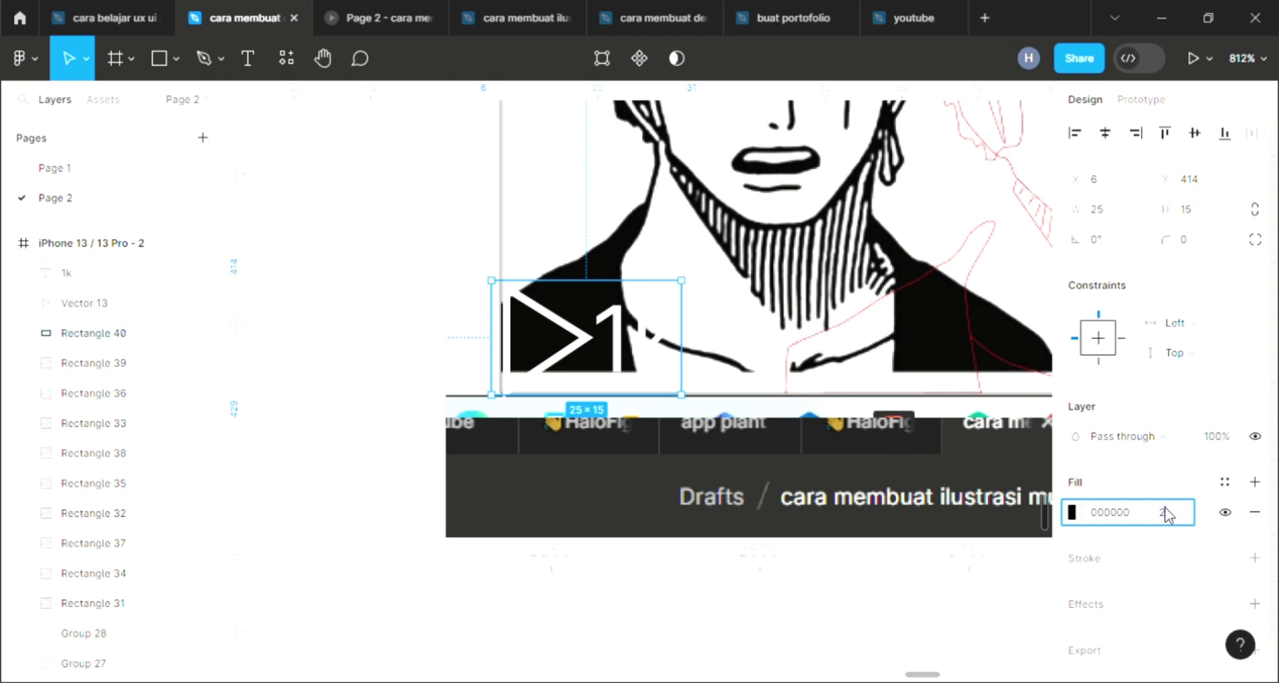
{"action": "key", "text": "Return"}
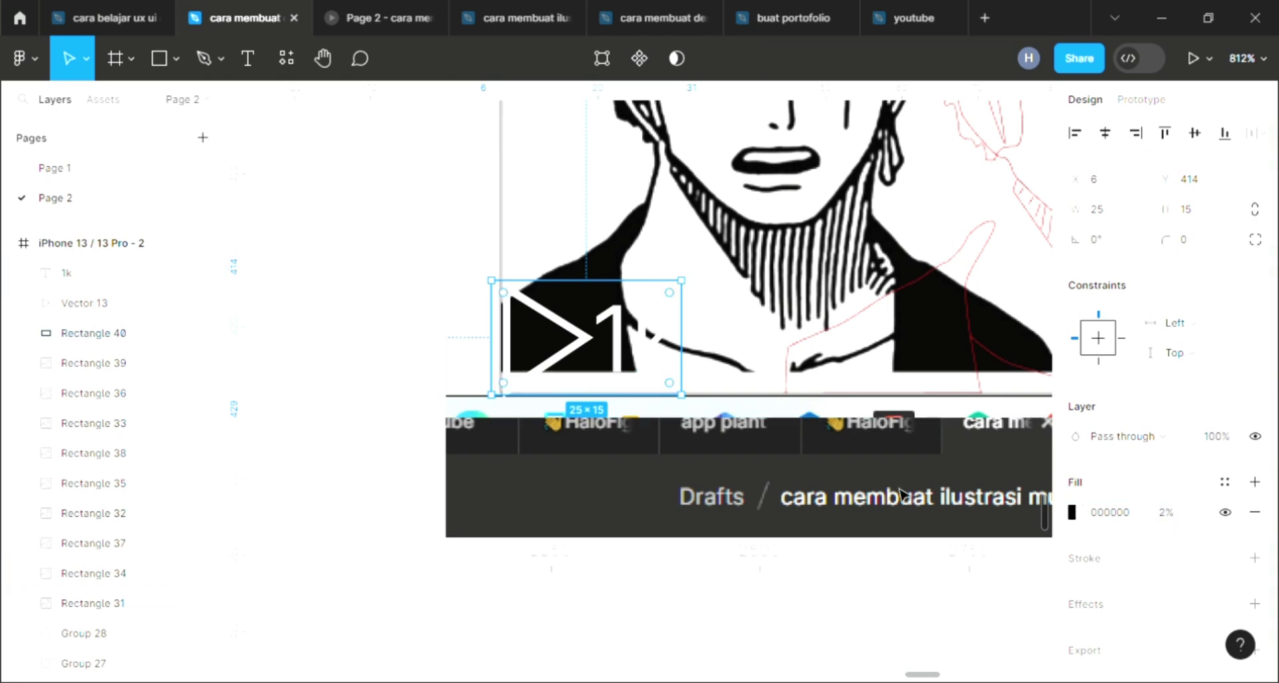
{"action": "left_click", "coordinate": [1185, 514]}
{"action": "type", "text": "4"}
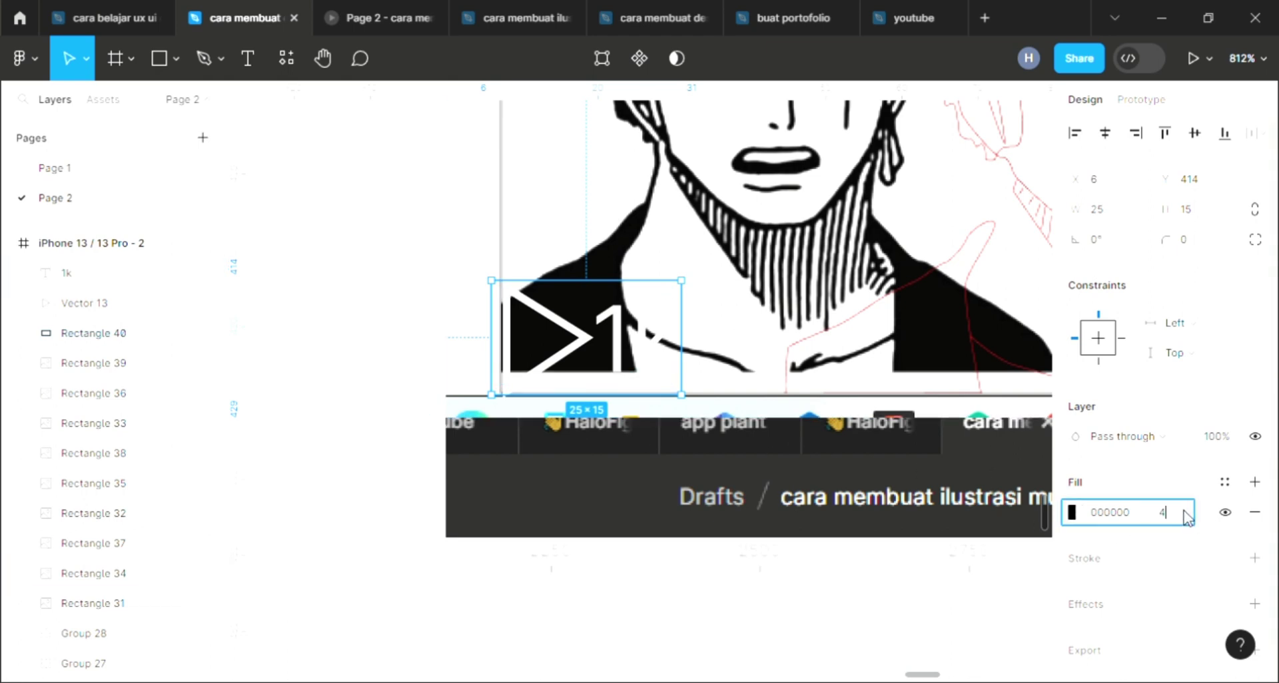
{"action": "key", "text": "Return"}
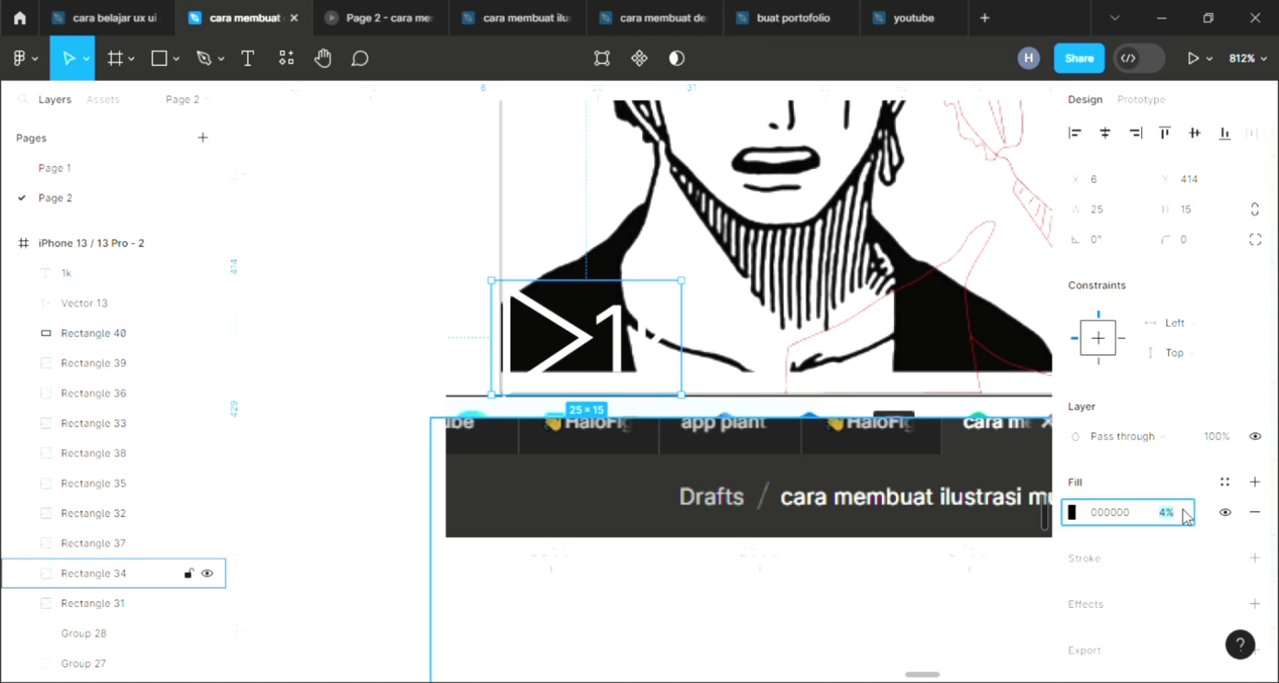
{"action": "type", "text": "5"}
{"action": "key", "text": "Return"}
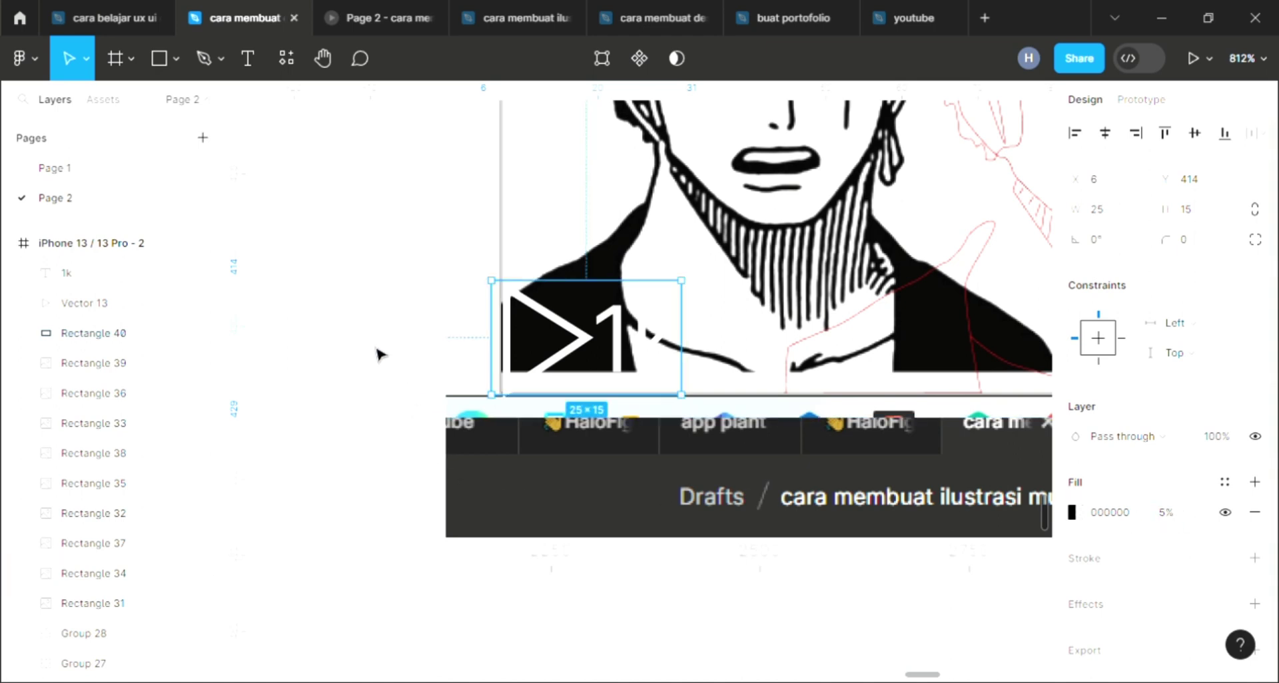
{"action": "left_click", "coordinate": [365, 335]}
{"action": "scroll", "coordinate": [533, 392], "scroll_direction": "down", "scroll_amount": 3}
Round the badge rectangle's corners to radius 10, then reduce it to 2
{"action": "scroll", "coordinate": [533, 392], "scroll_direction": "down", "scroll_amount": 2}
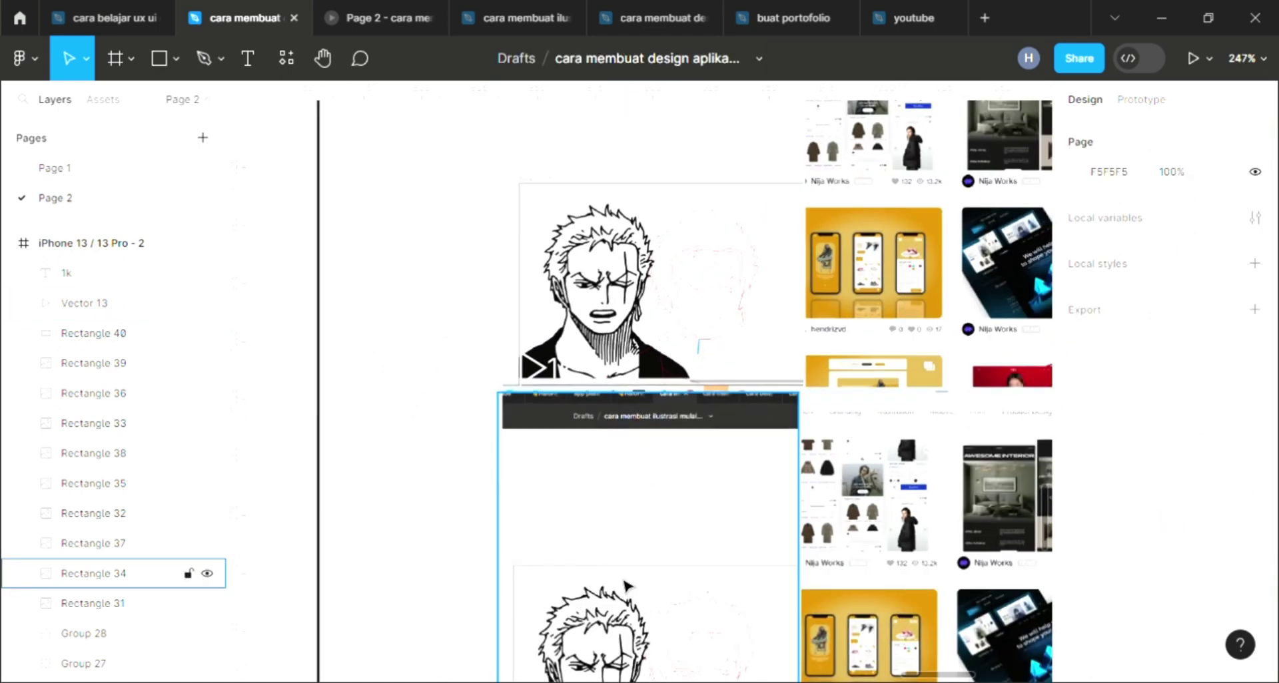
{"action": "scroll", "coordinate": [567, 390], "scroll_direction": "up", "scroll_amount": 2}
{"action": "scroll", "coordinate": [586, 388], "scroll_direction": "up", "scroll_amount": 2}
{"action": "left_click", "coordinate": [558, 363]}
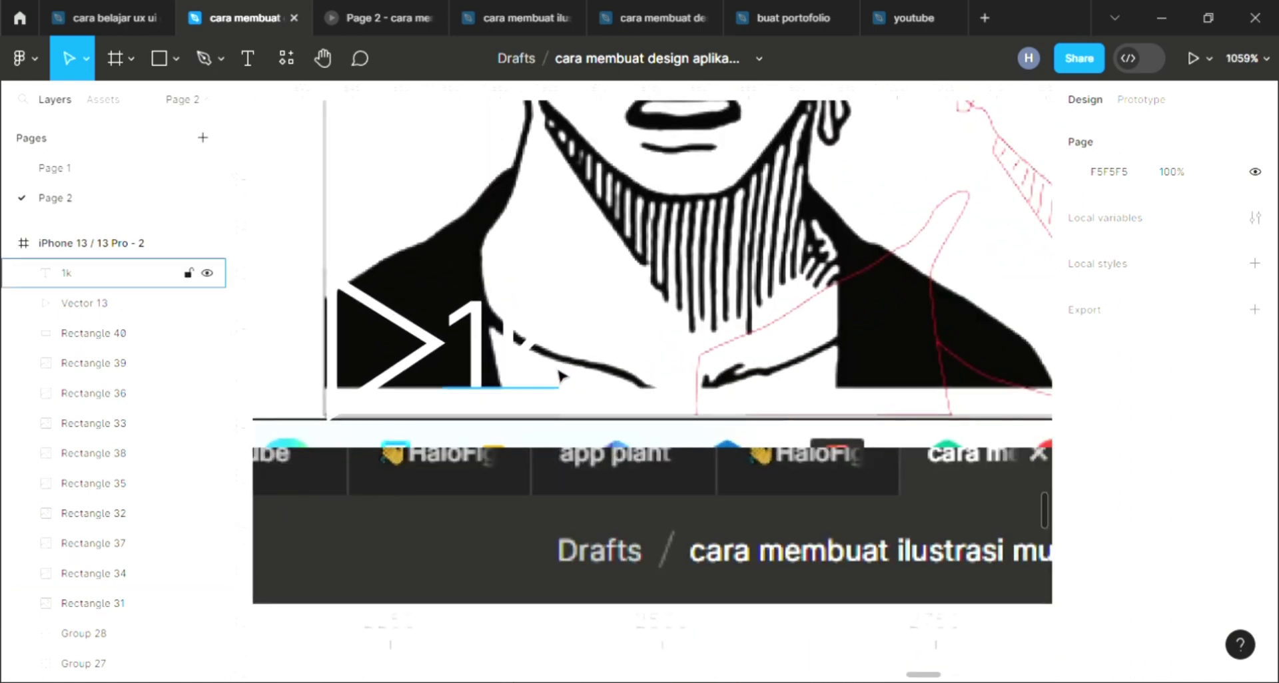
{"action": "left_click", "coordinate": [397, 286]}
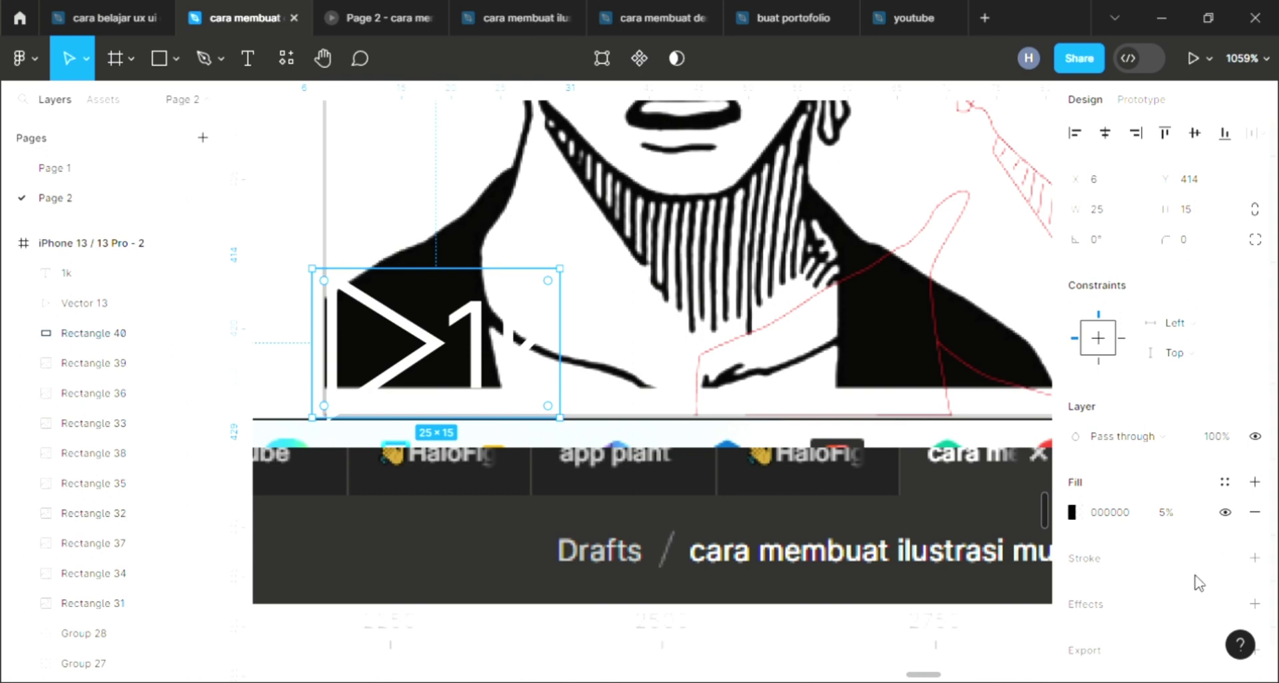
{"action": "left_click", "coordinate": [1226, 248]}
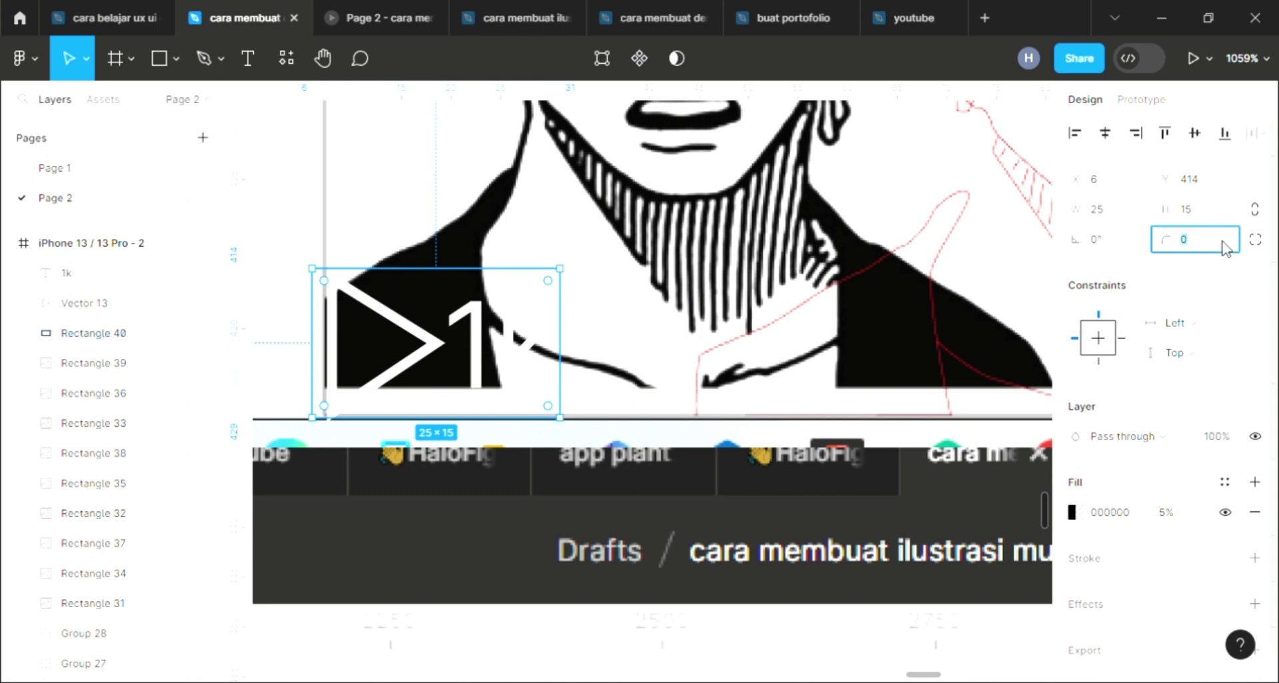
{"action": "type", "text": "10"}
{"action": "key", "text": "Return"}
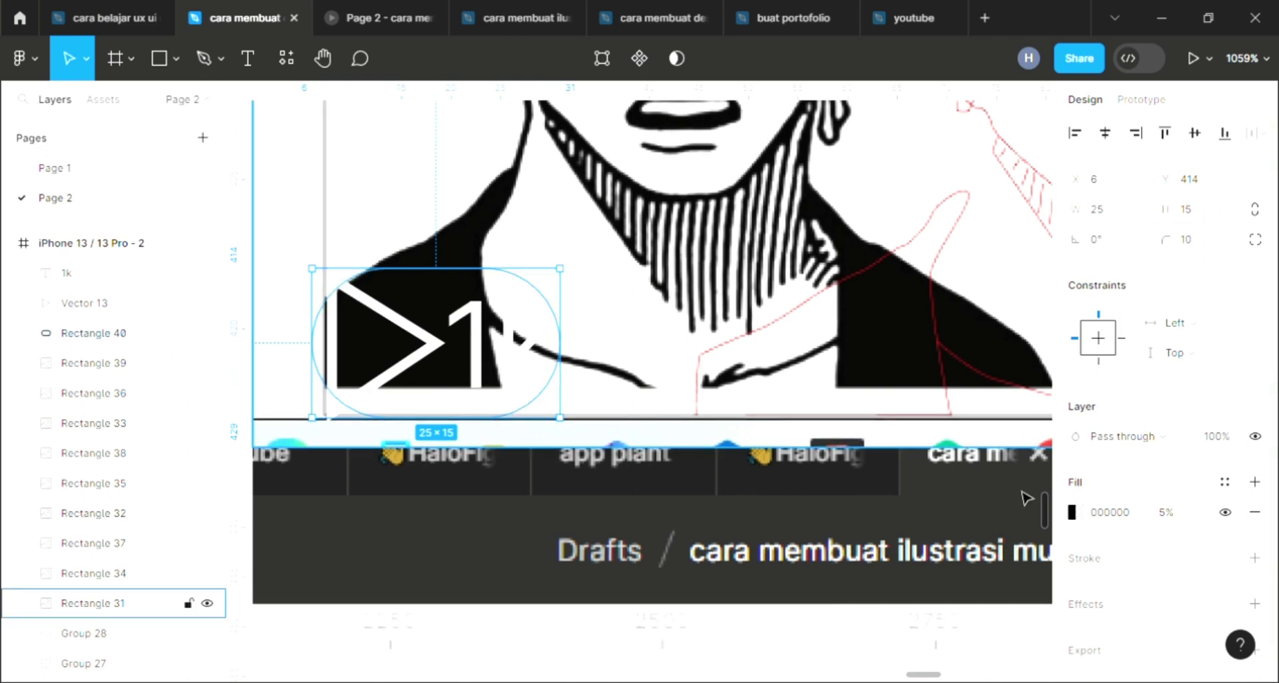
{"action": "left_click", "coordinate": [1197, 248]}
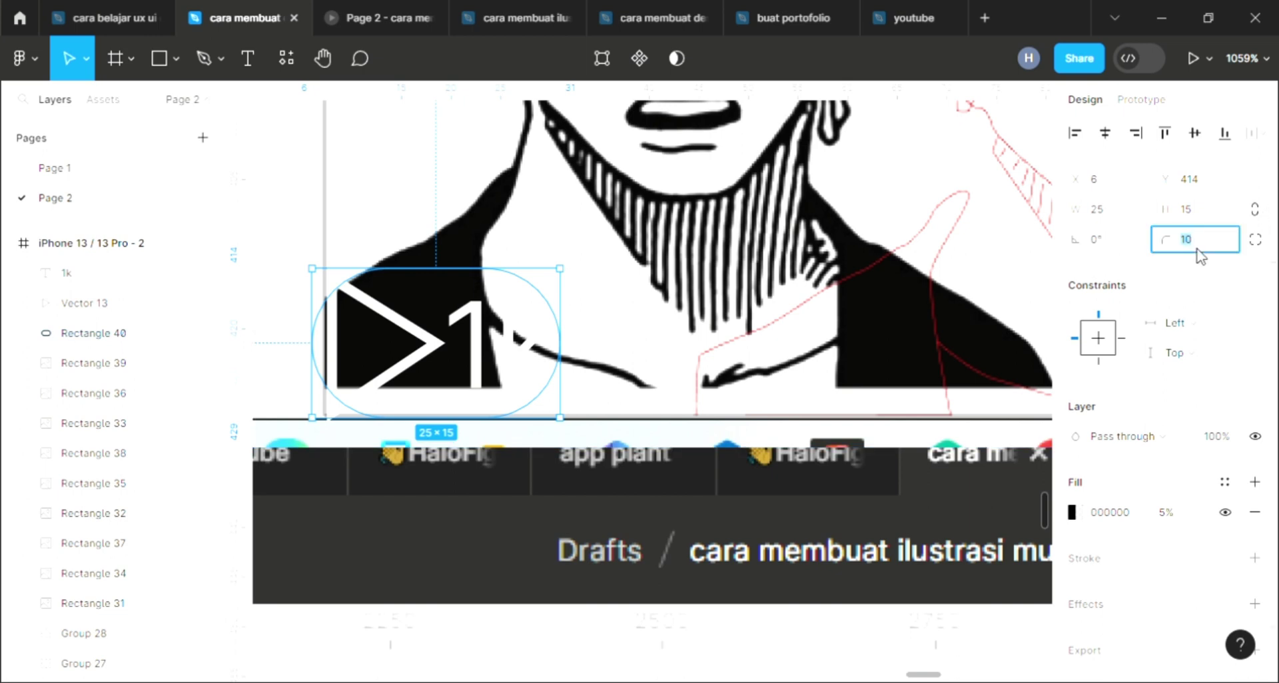
{"action": "type", "text": "2"}
{"action": "key", "text": "Return"}
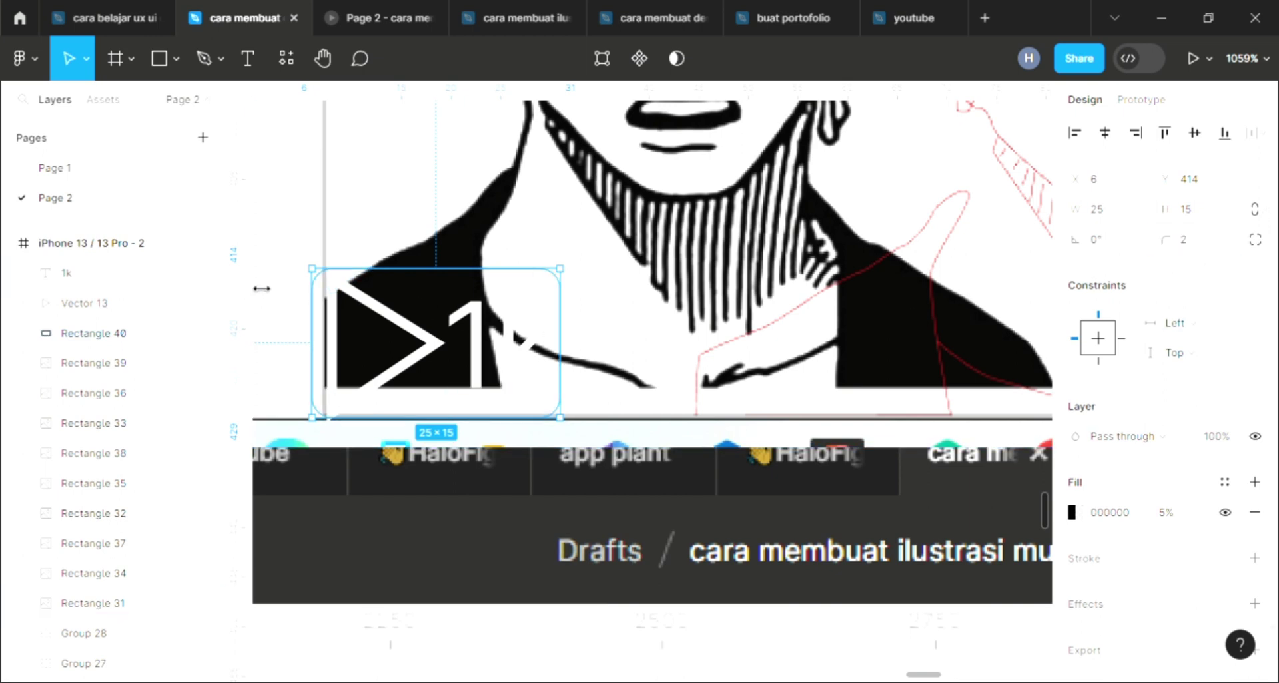
Select the play triangle and 1k text, ending with only the 1k text selected
{"action": "left_click", "coordinate": [287, 233]}
{"action": "left_click", "coordinate": [415, 361]}
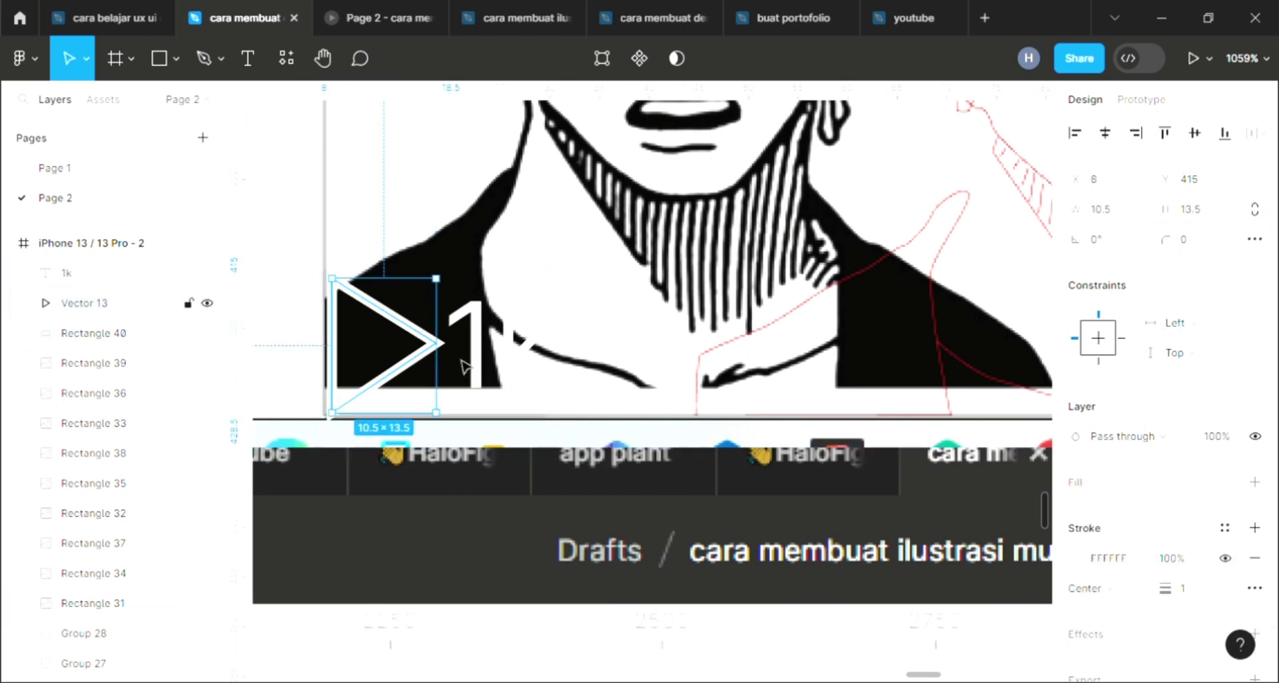
{"action": "left_click", "coordinate": [491, 371], "text": "shift"}
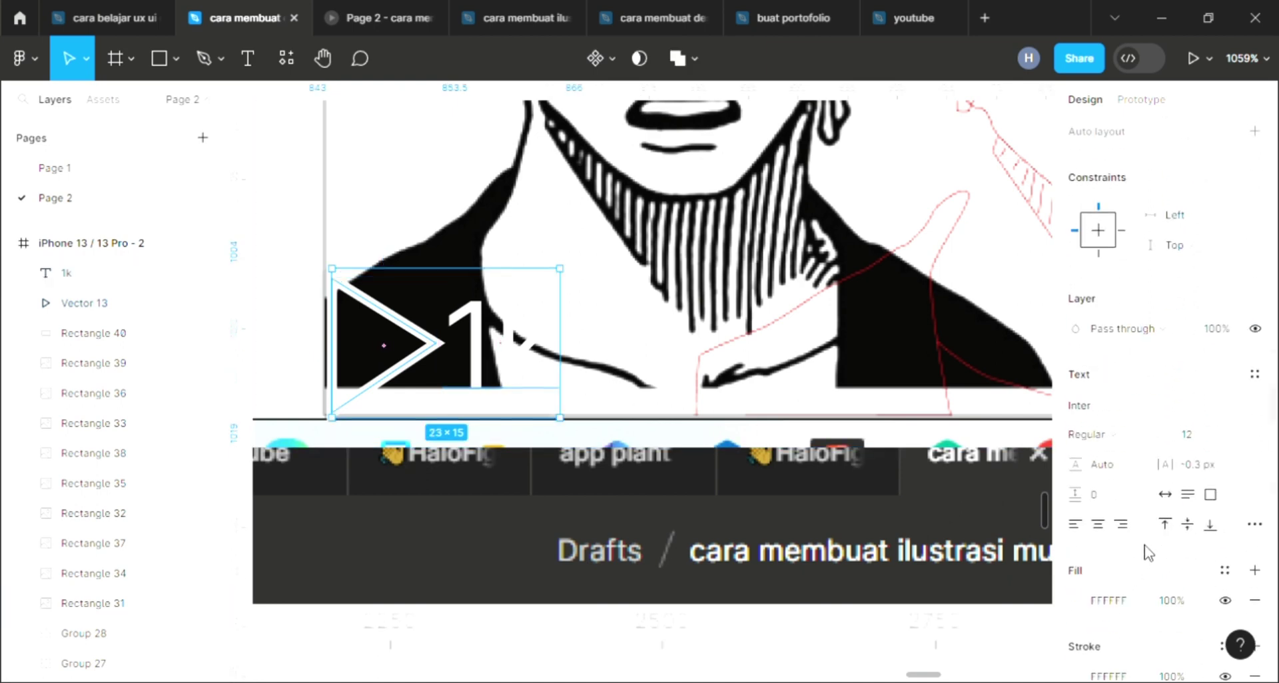
{"action": "scroll", "coordinate": [1159, 373], "scroll_direction": "up", "scroll_amount": 1}
{"action": "scroll", "coordinate": [1159, 360], "scroll_direction": "up", "scroll_amount": 3}
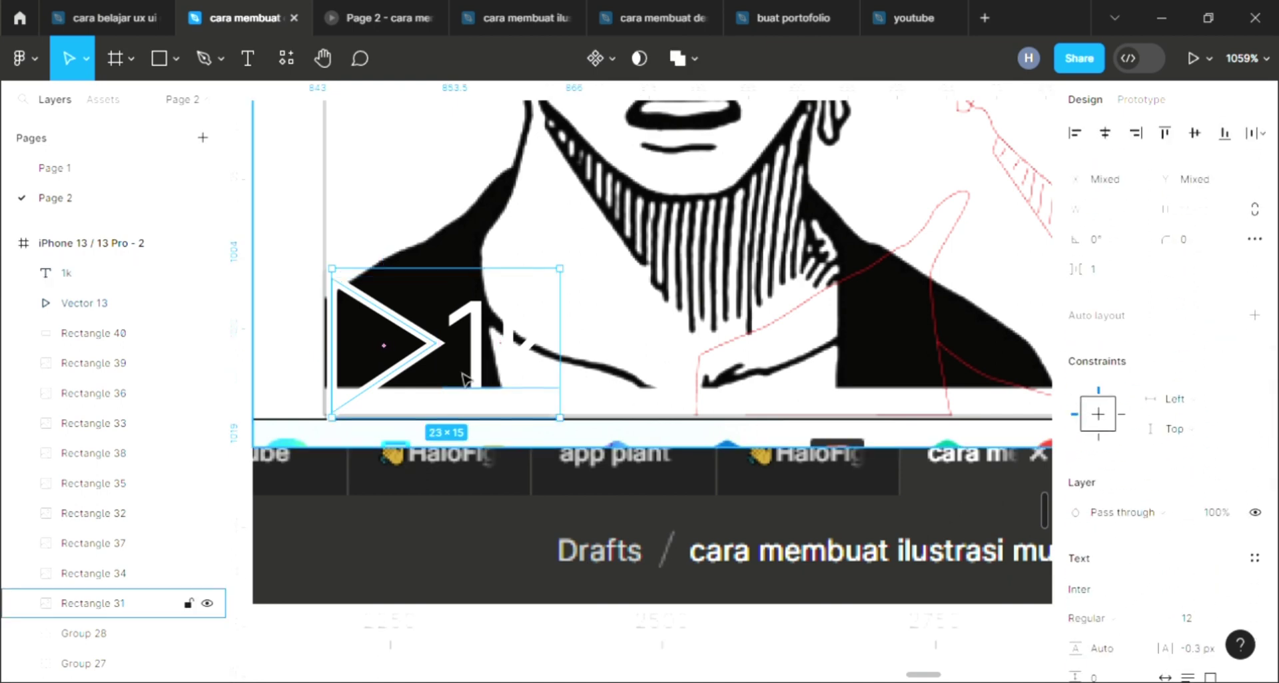
{"action": "left_click", "coordinate": [510, 376]}
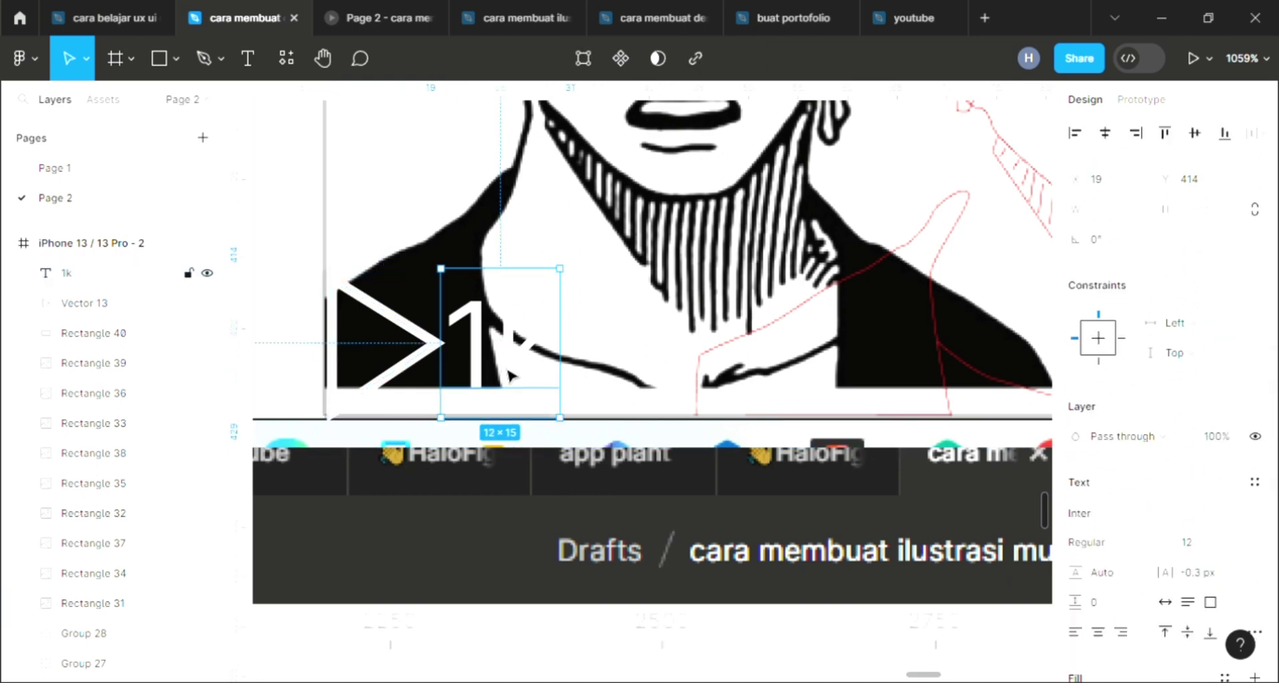
Select the badge rectangle from among the play icon, 1k text and thumbnail
{"action": "left_click", "coordinate": [430, 370], "text": "shift"}
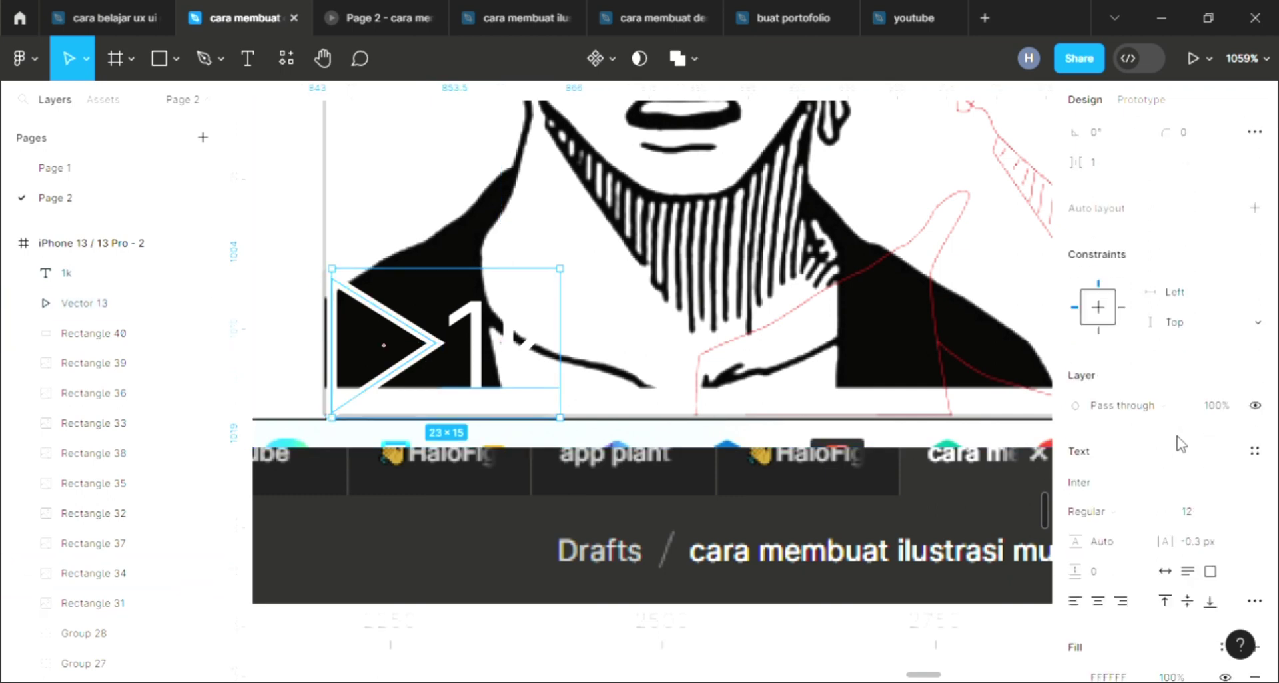
{"action": "scroll", "coordinate": [1181, 444], "scroll_direction": "down", "scroll_amount": 4}
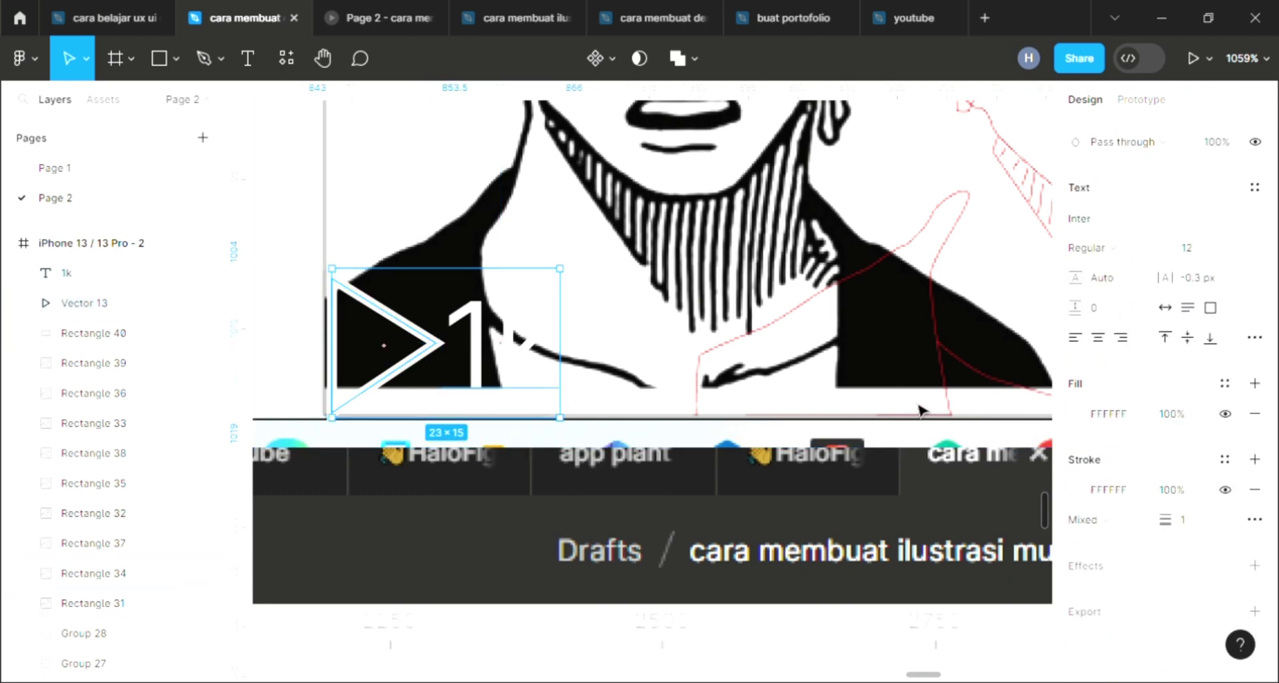
{"action": "left_click", "coordinate": [646, 437]}
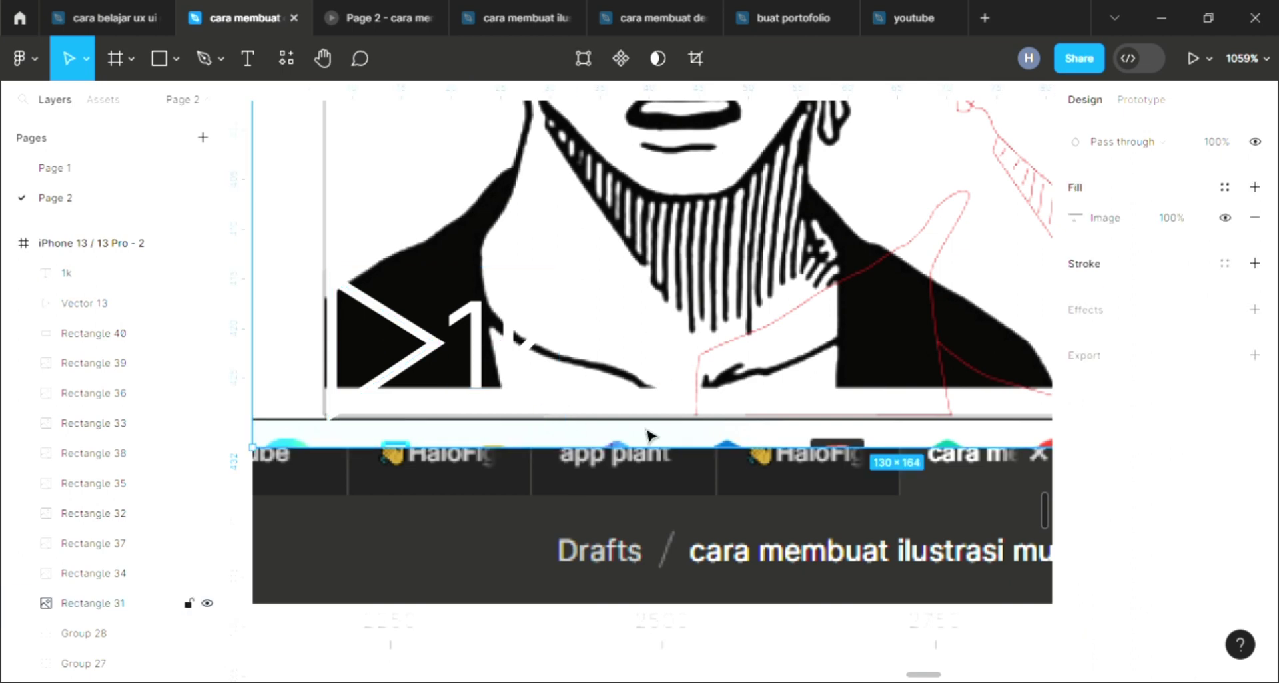
{"action": "left_click", "coordinate": [533, 347]}
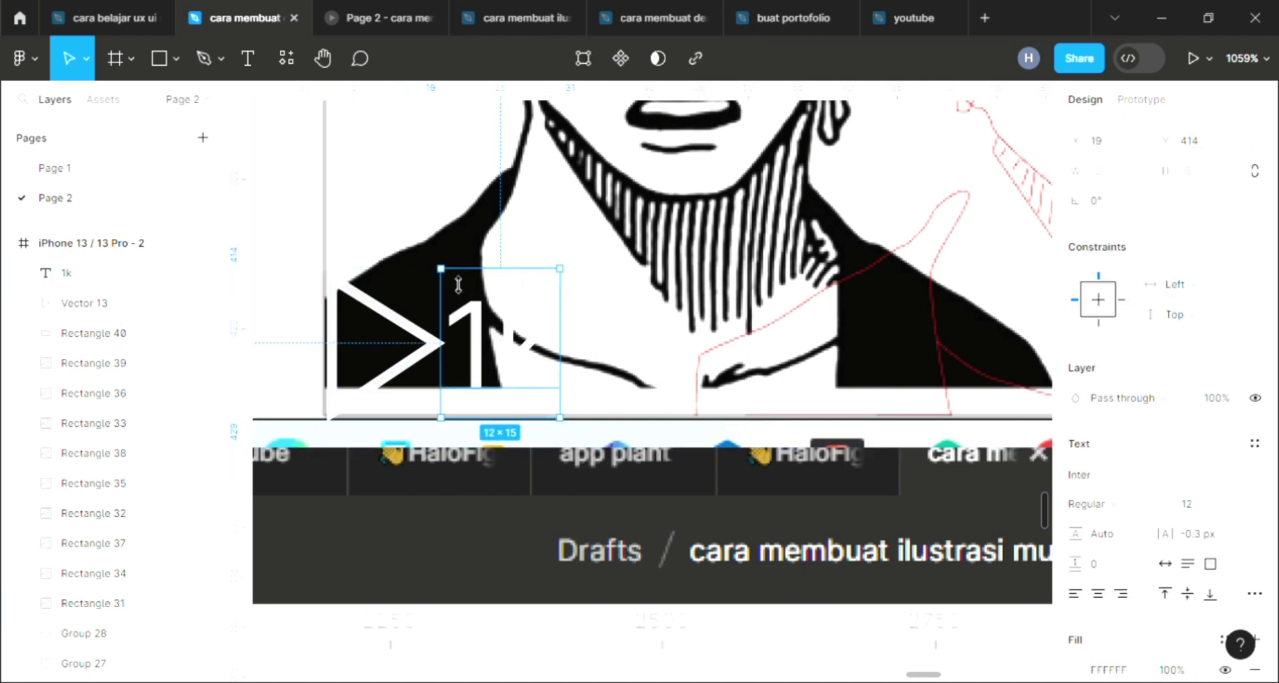
{"action": "left_click", "coordinate": [380, 285]}
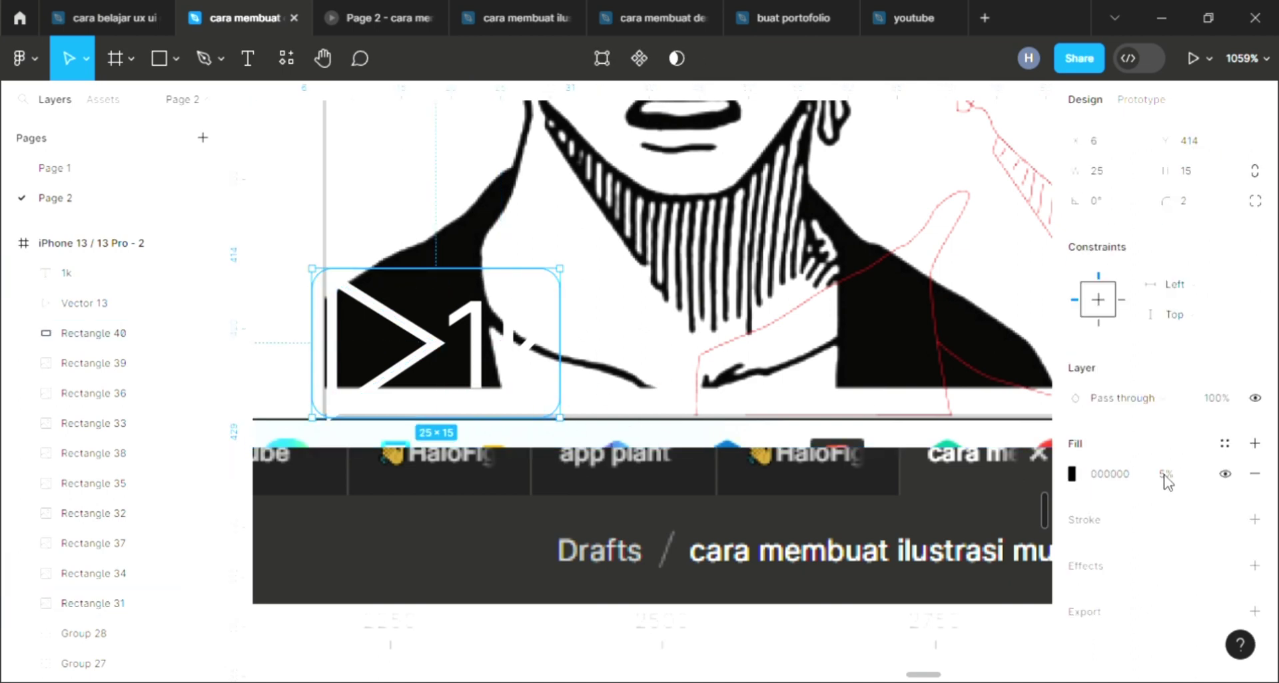
Raise the badge's black fill opacity from 5% to 8% and deselect it
{"action": "left_click", "coordinate": [1165, 476]}
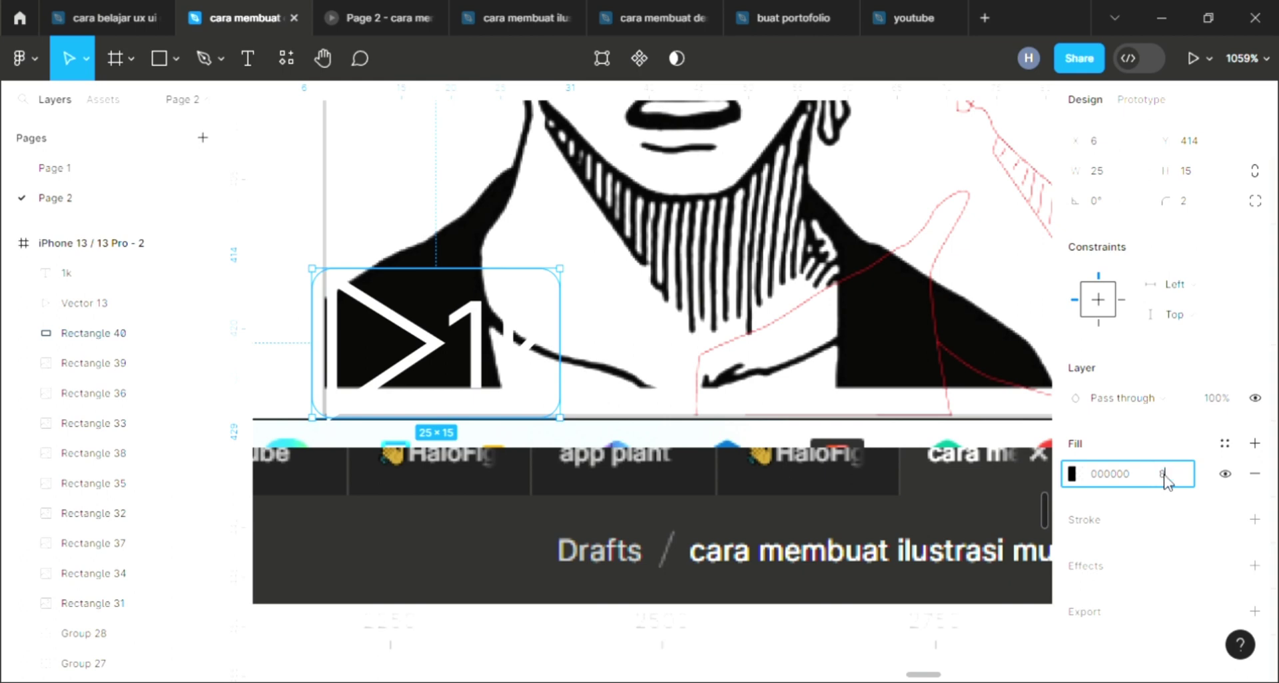
{"action": "key", "text": "Return"}
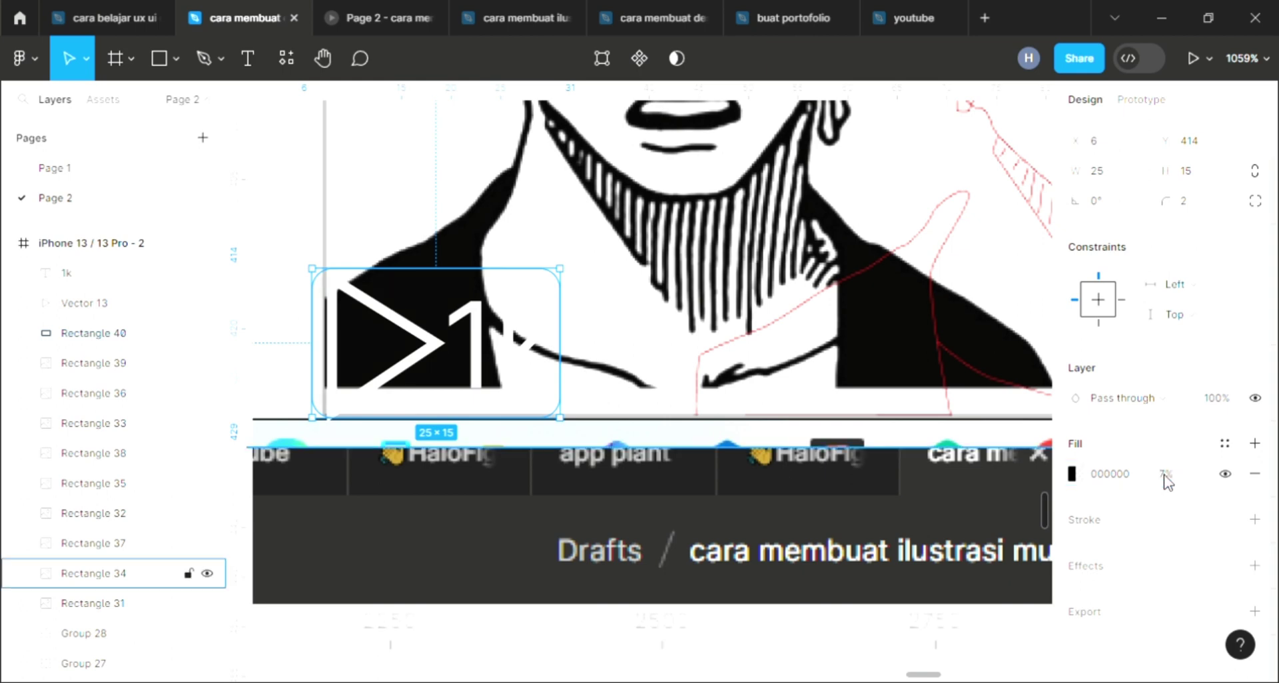
{"action": "left_click", "coordinate": [1164, 475]}
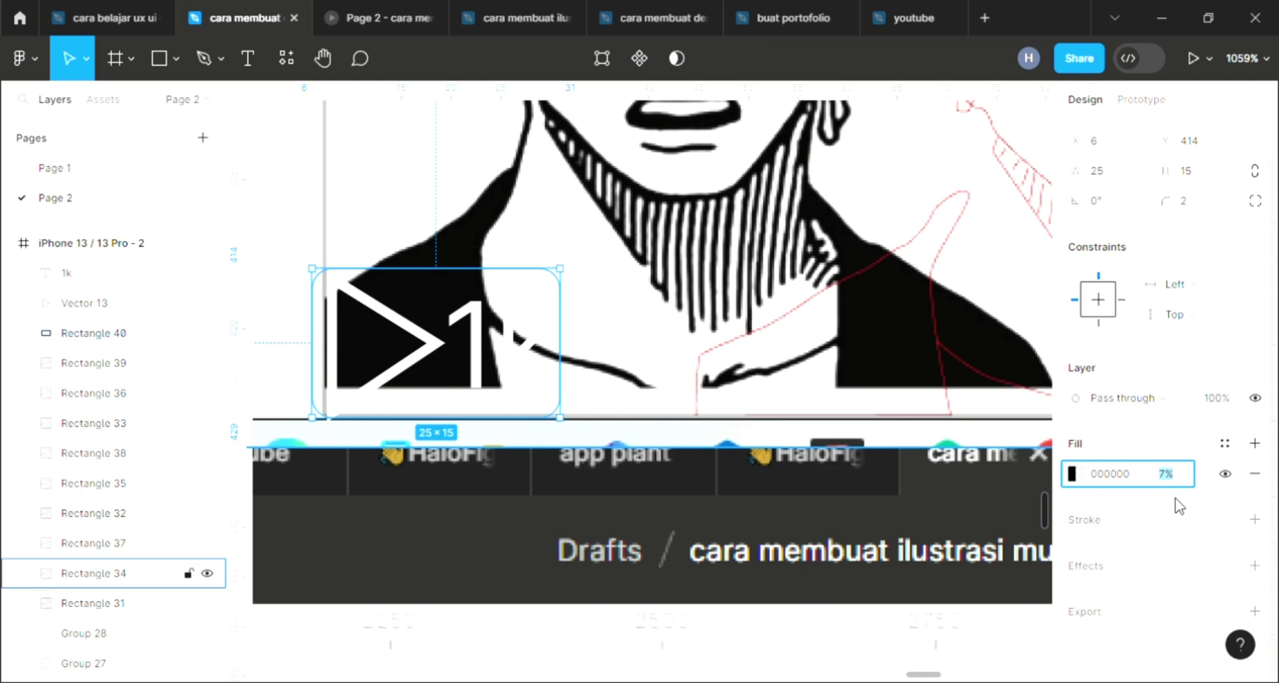
{"action": "type", "text": "8"}
{"action": "key", "text": "Return"}
{"action": "scroll", "coordinate": [568, 448], "scroll_direction": "down", "scroll_amount": 5}
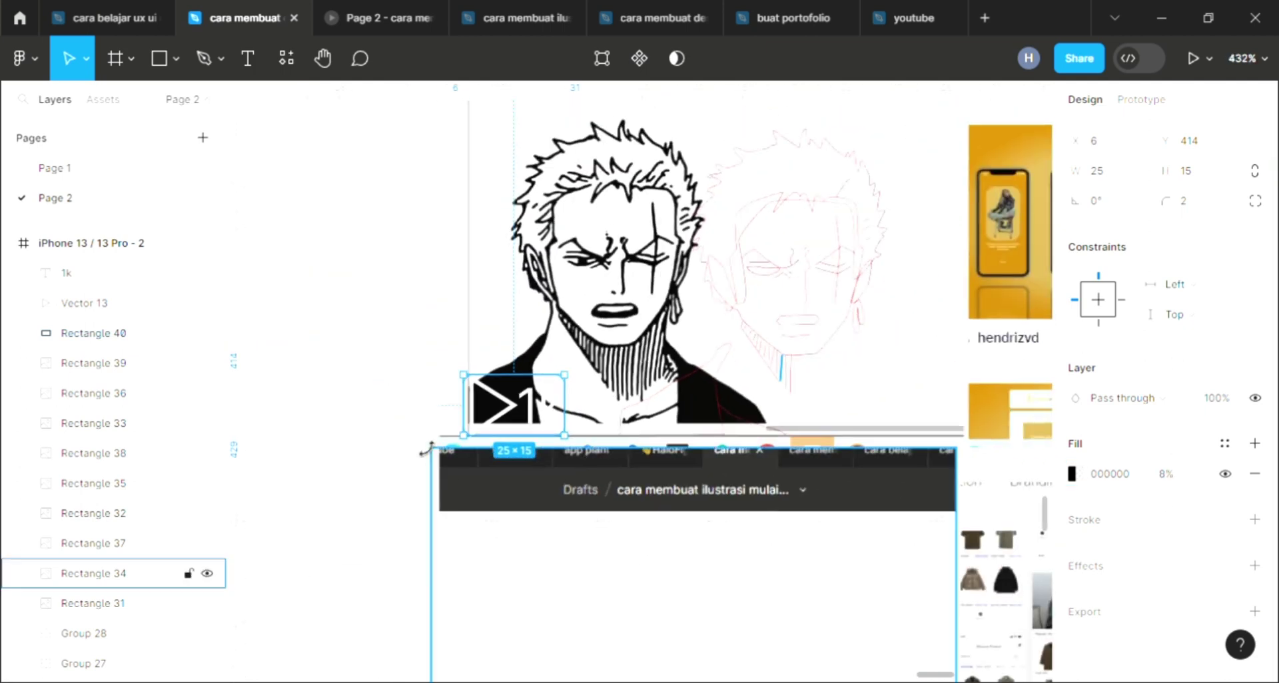
{"action": "left_click", "coordinate": [360, 409]}
{"action": "scroll", "coordinate": [679, 466], "scroll_direction": "right", "scroll_amount": 1}
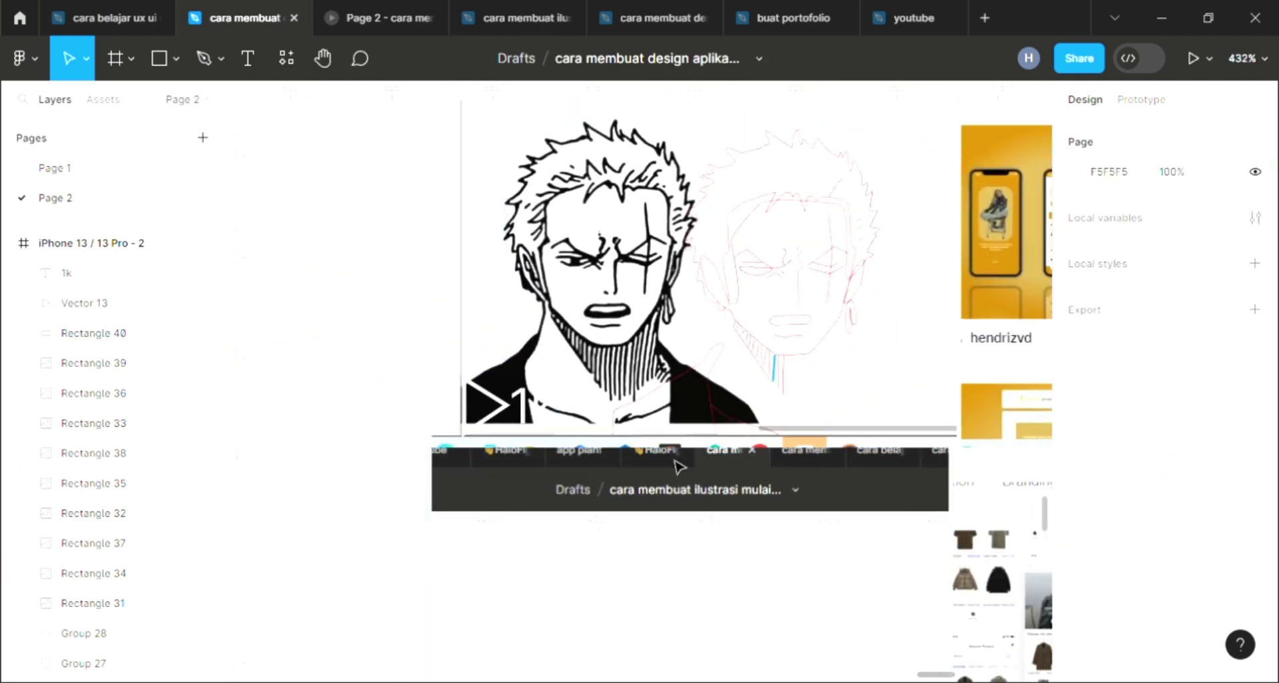
{"action": "scroll", "coordinate": [678, 466], "scroll_direction": "right", "scroll_amount": 1}
{"action": "scroll", "coordinate": [676, 460], "scroll_direction": "right", "scroll_amount": 2}
Duplicate the badge rectangle and position the copy in the next thumbnail's corner
{"action": "left_click", "coordinate": [396, 410]}
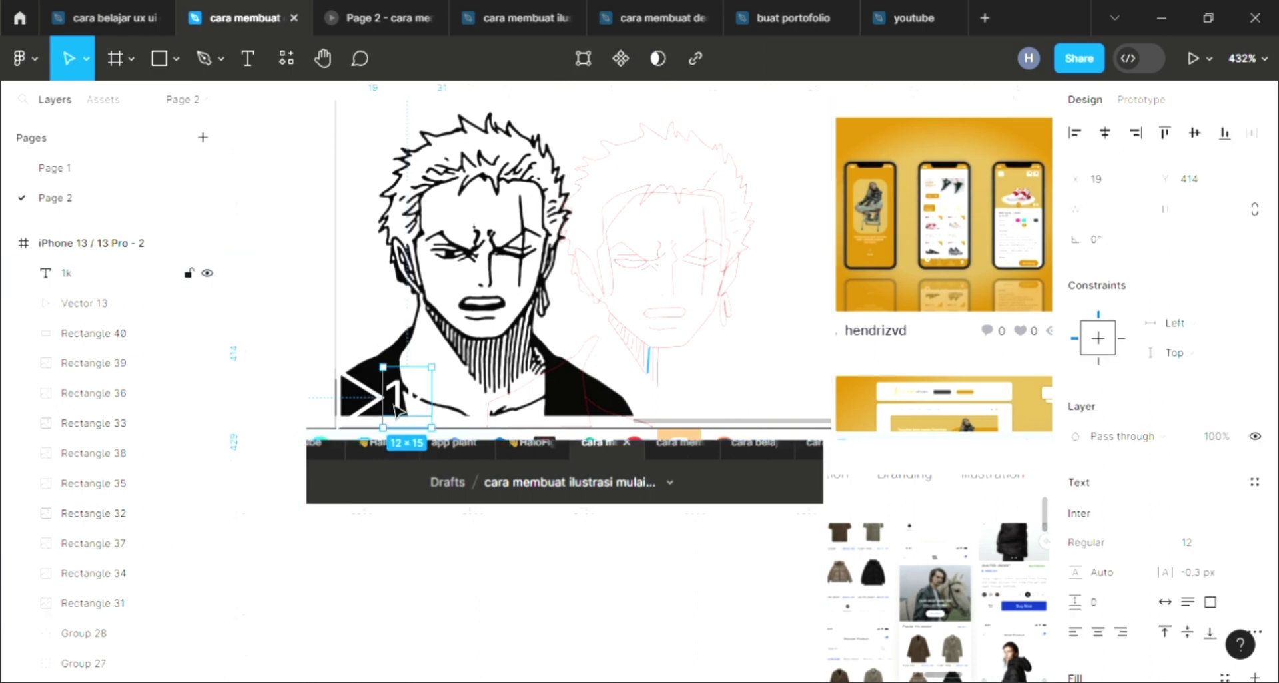
{"action": "left_click", "coordinate": [371, 388], "text": "shift"}
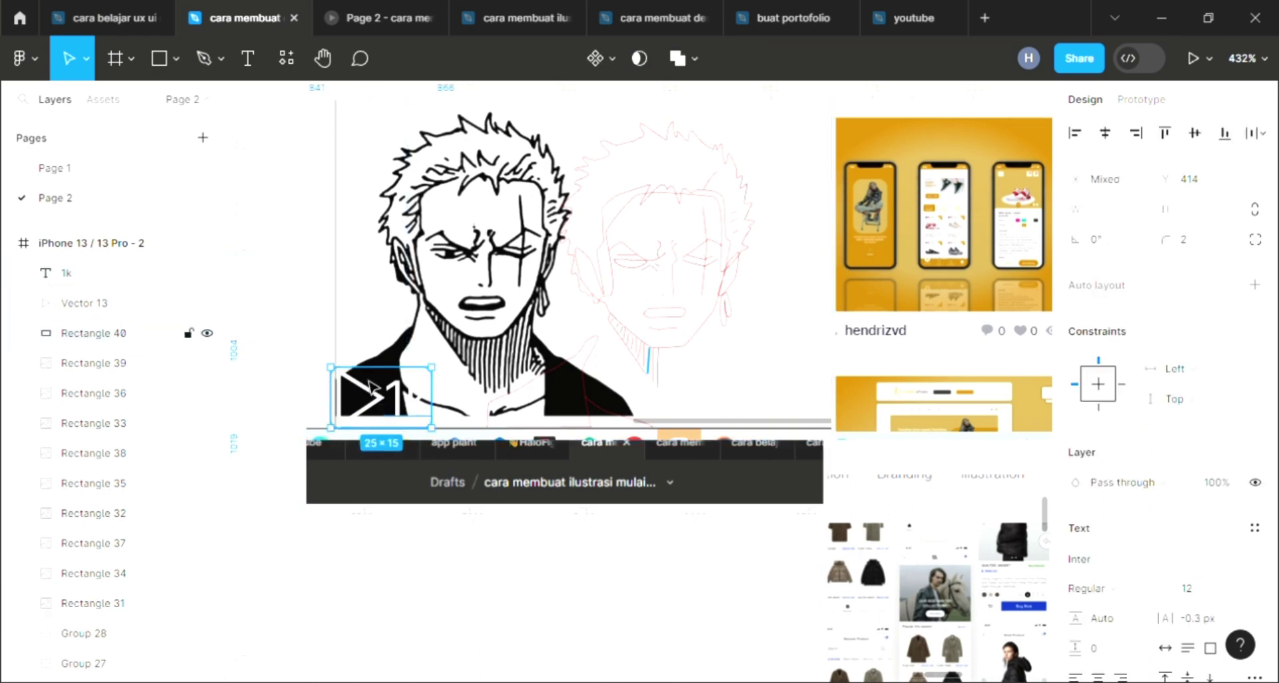
{"action": "left_click", "coordinate": [371, 388]}
{"action": "key", "text": "ctrl+d"}
{"action": "scroll", "coordinate": [369, 385], "scroll_direction": "down", "scroll_amount": 2, "text": "ctrl"}
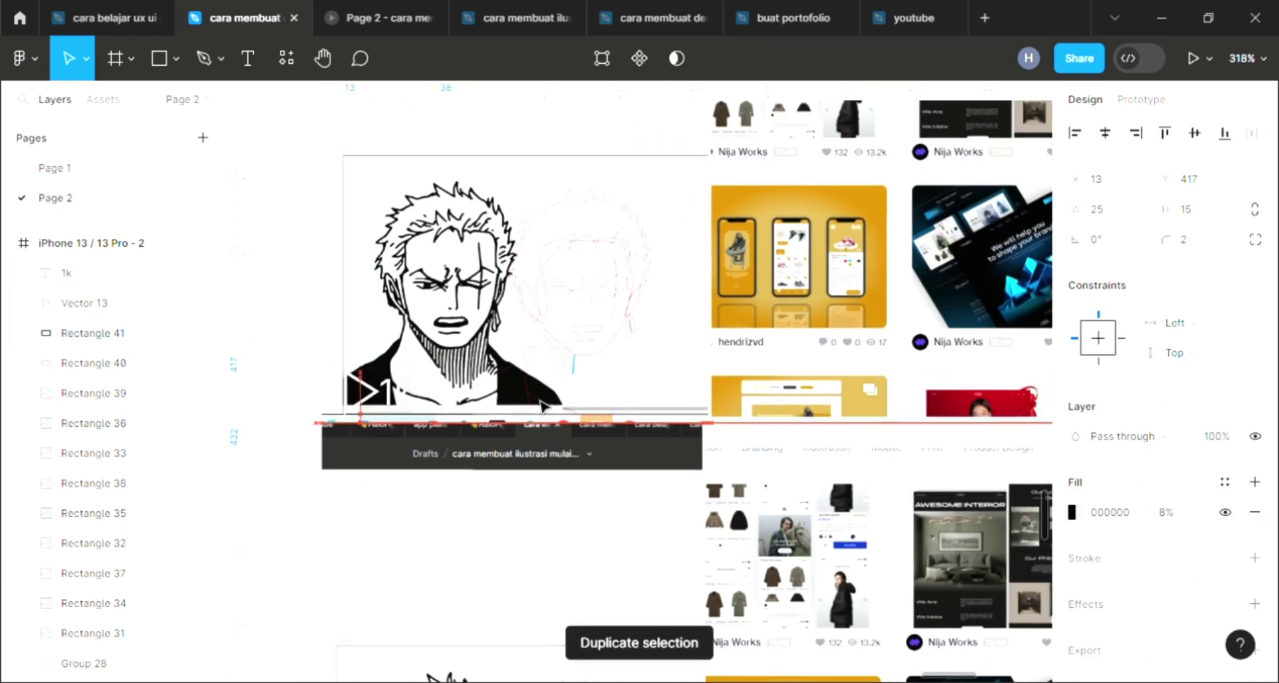
{"action": "left_click_drag", "start_coordinate": [543, 405], "coordinate": [833, 406]}
{"action": "scroll", "coordinate": [833, 406], "scroll_direction": "down", "scroll_amount": 3, "text": "ctrl"}
{"action": "scroll", "coordinate": [818, 388], "scroll_direction": "right", "scroll_amount": 2}
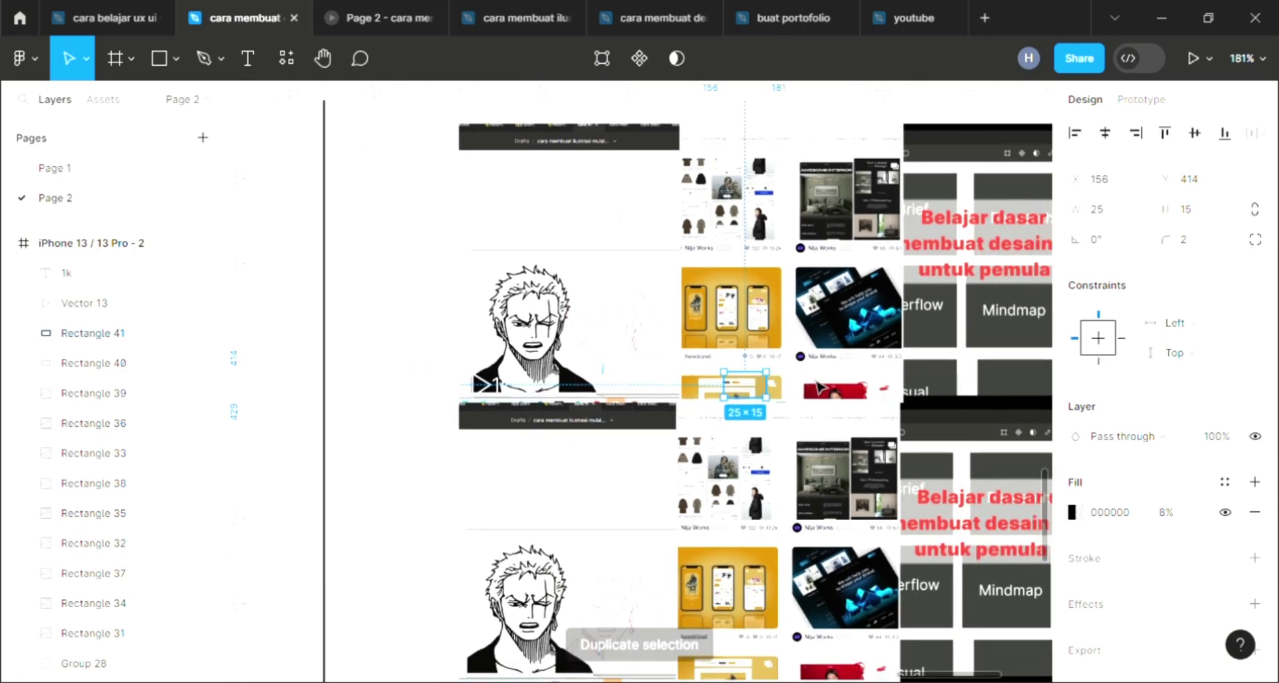
{"action": "scroll", "coordinate": [818, 388], "scroll_direction": "right", "scroll_amount": 1}
{"action": "scroll", "coordinate": [712, 397], "scroll_direction": "up", "scroll_amount": 4, "text": "ctrl"}
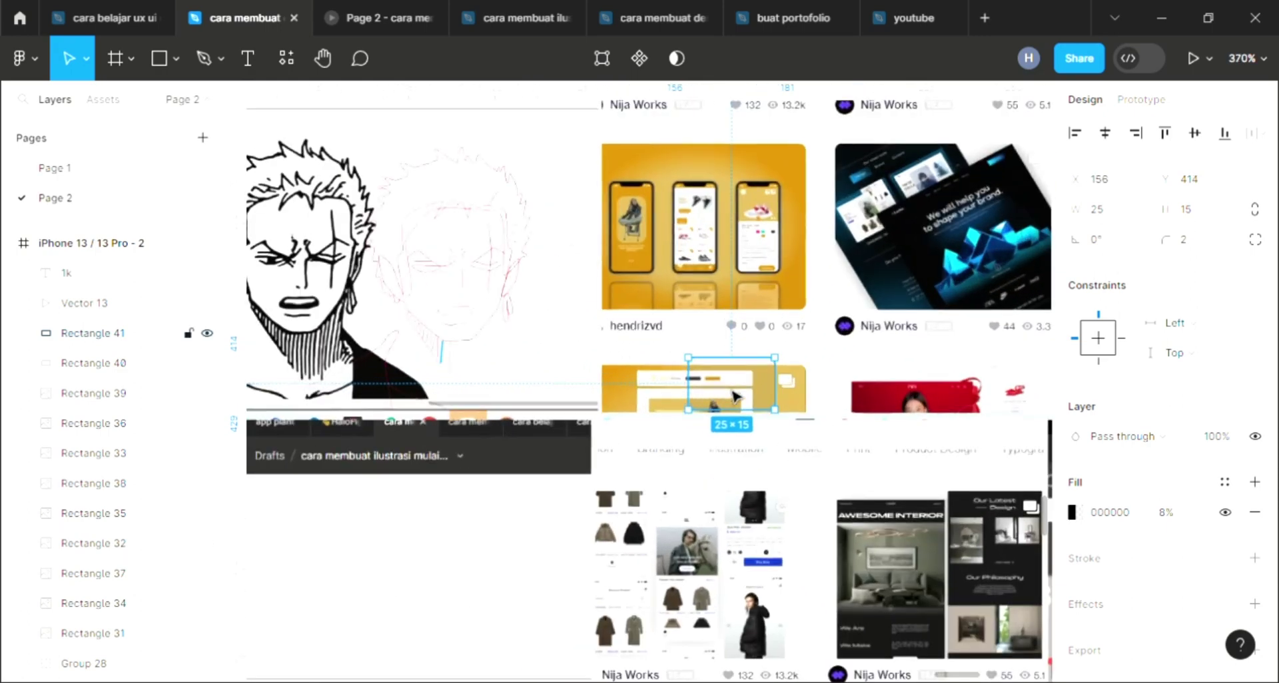
{"action": "left_click_drag", "start_coordinate": [712, 397], "coordinate": [664, 403]}
{"action": "key", "text": "Escape"}
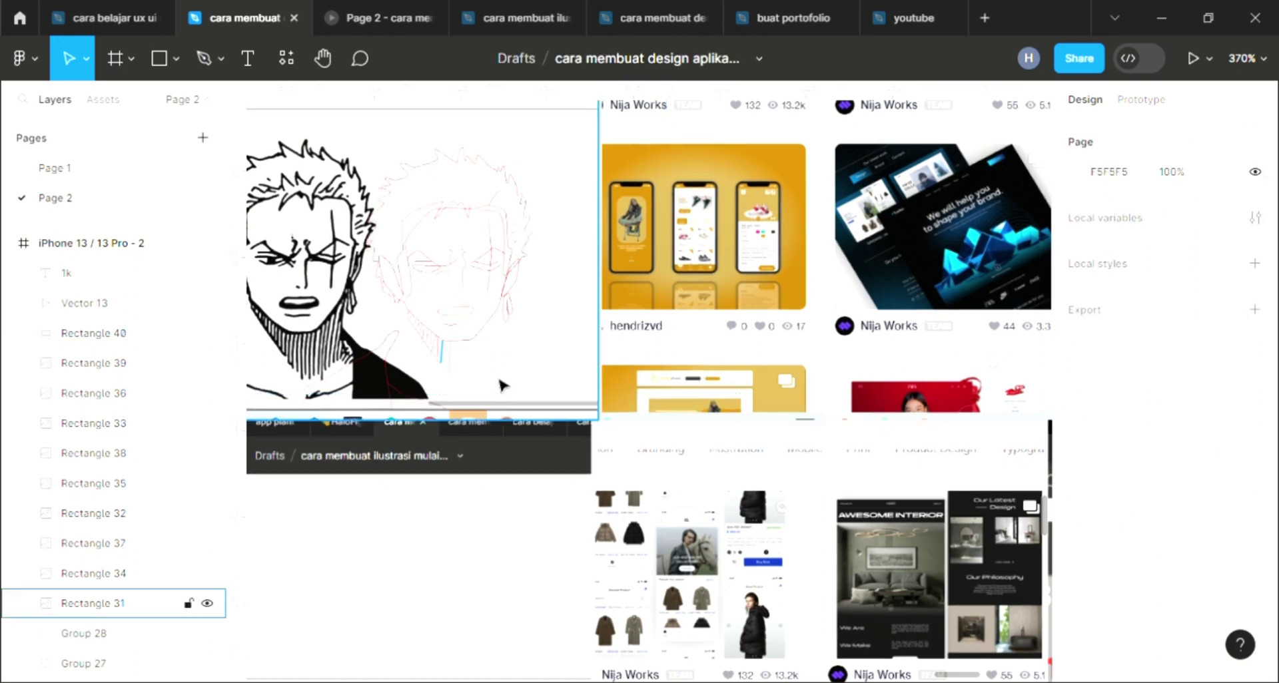
{"action": "scroll", "coordinate": [500, 379], "scroll_direction": "left", "scroll_amount": 3}
{"action": "scroll", "coordinate": [490, 390], "scroll_direction": "left", "scroll_amount": 3}
{"action": "scroll", "coordinate": [490, 390], "scroll_direction": "up", "scroll_amount": 3, "text": "ctrl"}
{"action": "scroll", "coordinate": [483, 373], "scroll_direction": "up", "scroll_amount": 3, "text": "ctrl"}
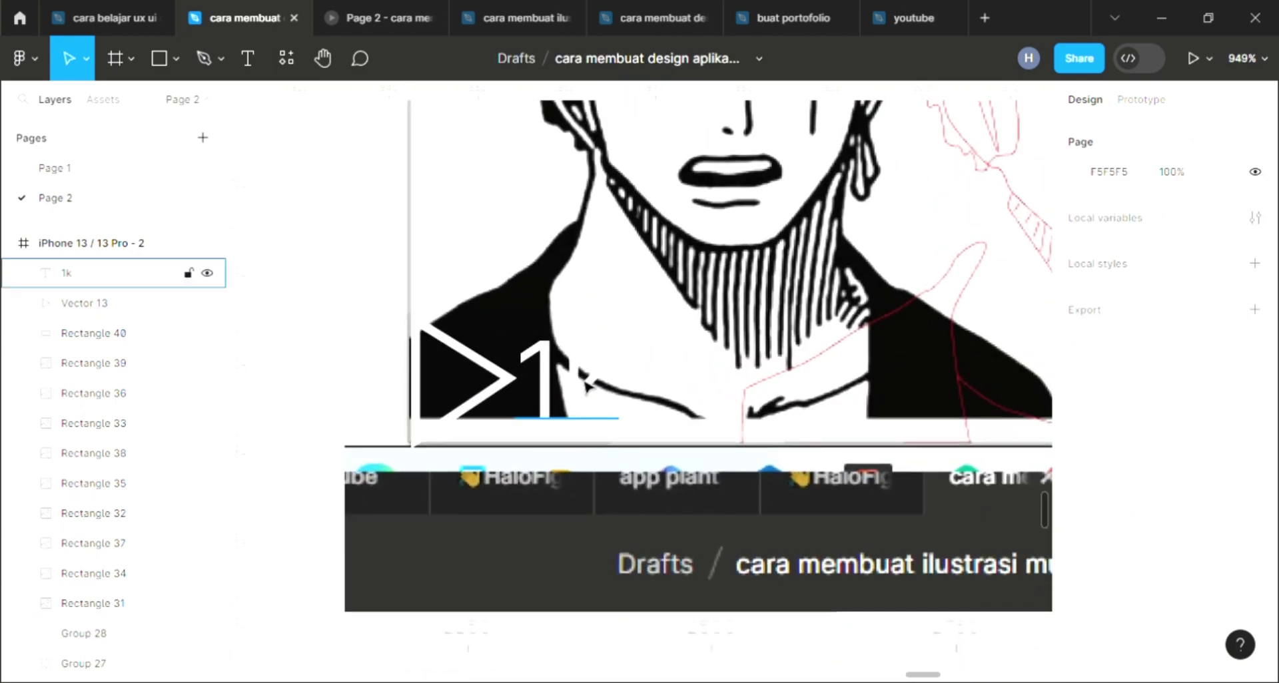
Duplicate the badge, play icon and 1k together onto the yellow design card
{"action": "left_click", "coordinate": [480, 366]}
{"action": "left_click", "coordinate": [463, 377]}
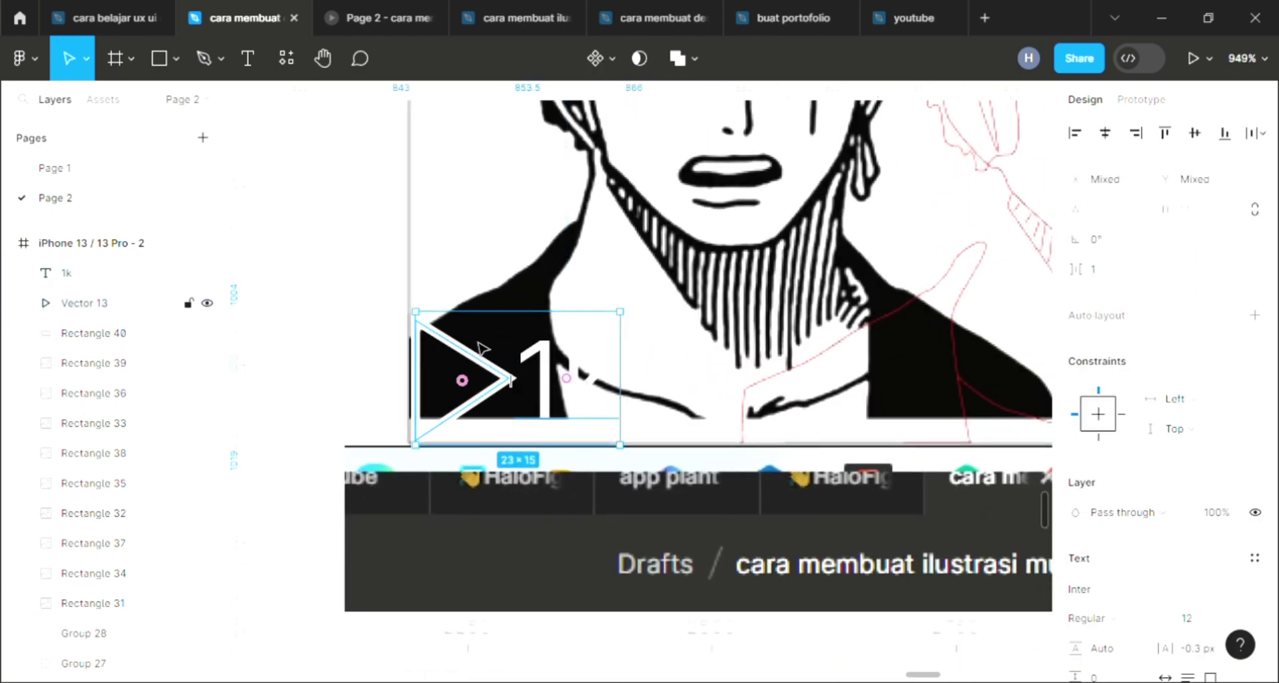
{"action": "left_click", "coordinate": [481, 339], "text": "shift"}
{"action": "scroll", "coordinate": [483, 341], "scroll_direction": "down", "scroll_amount": 3, "text": "ctrl"}
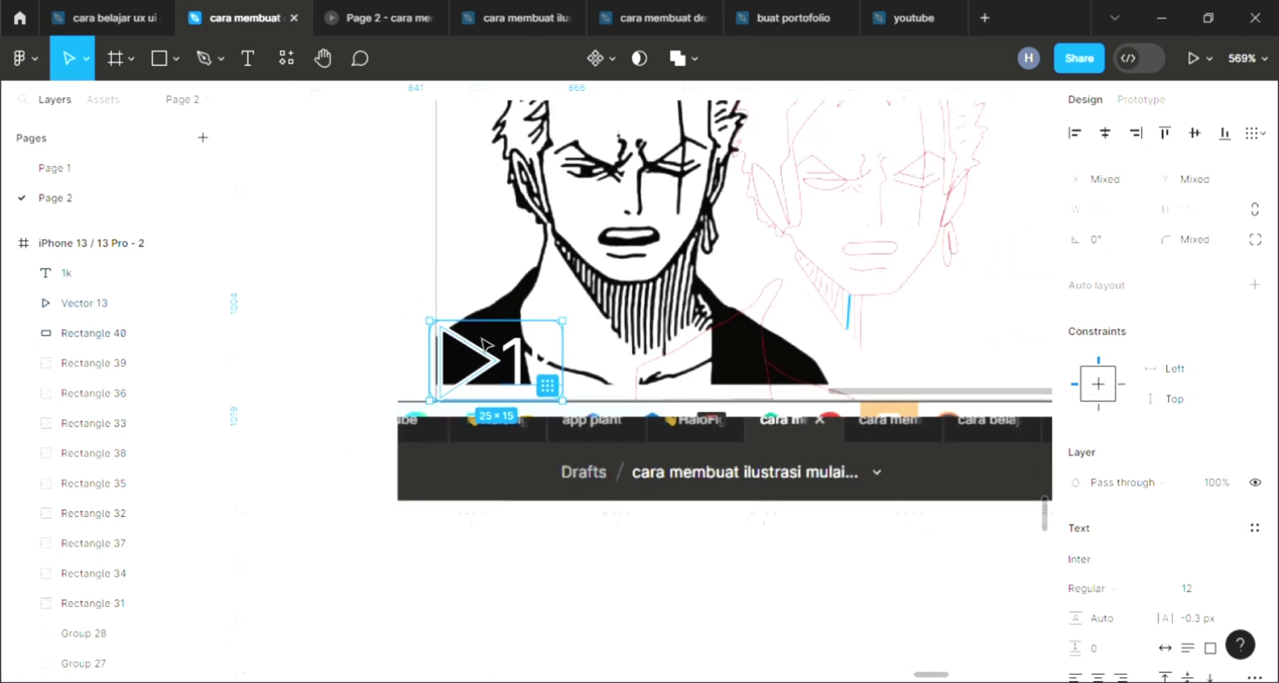
{"action": "key", "text": "ctrl+d"}
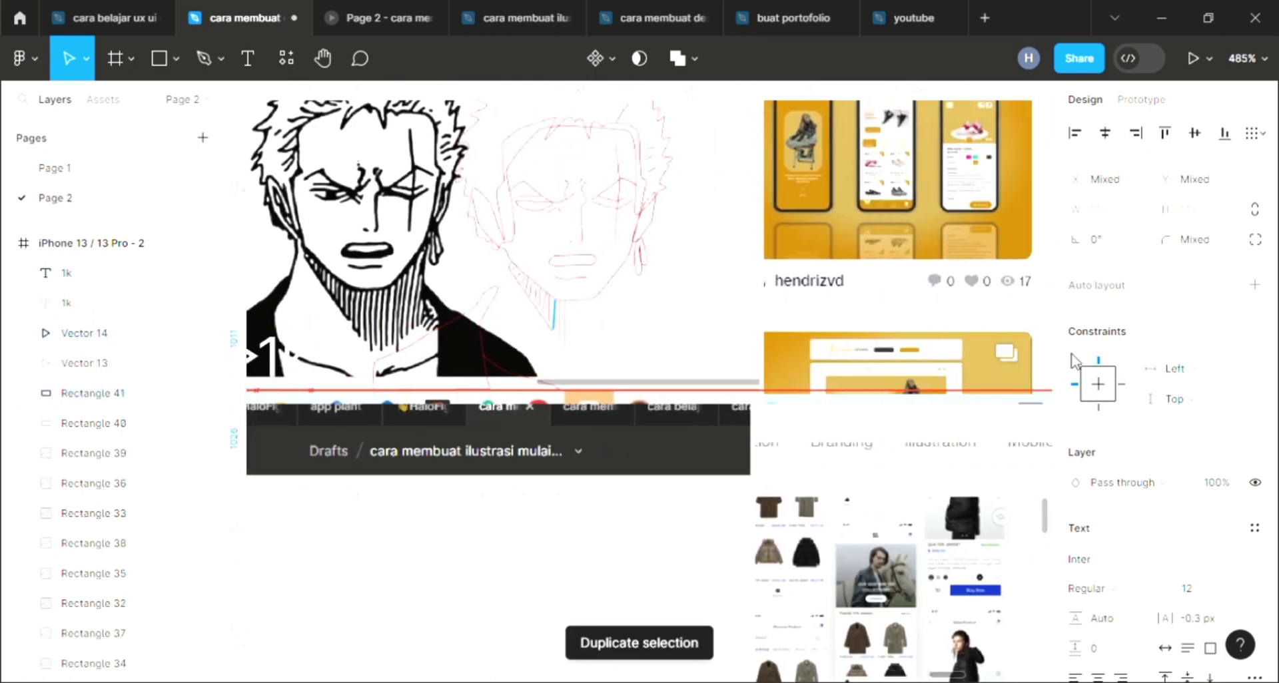
{"action": "scroll", "coordinate": [773, 360], "scroll_direction": "right", "scroll_amount": 5}
{"action": "left_click_drag", "start_coordinate": [771, 353], "coordinate": [768, 359]}
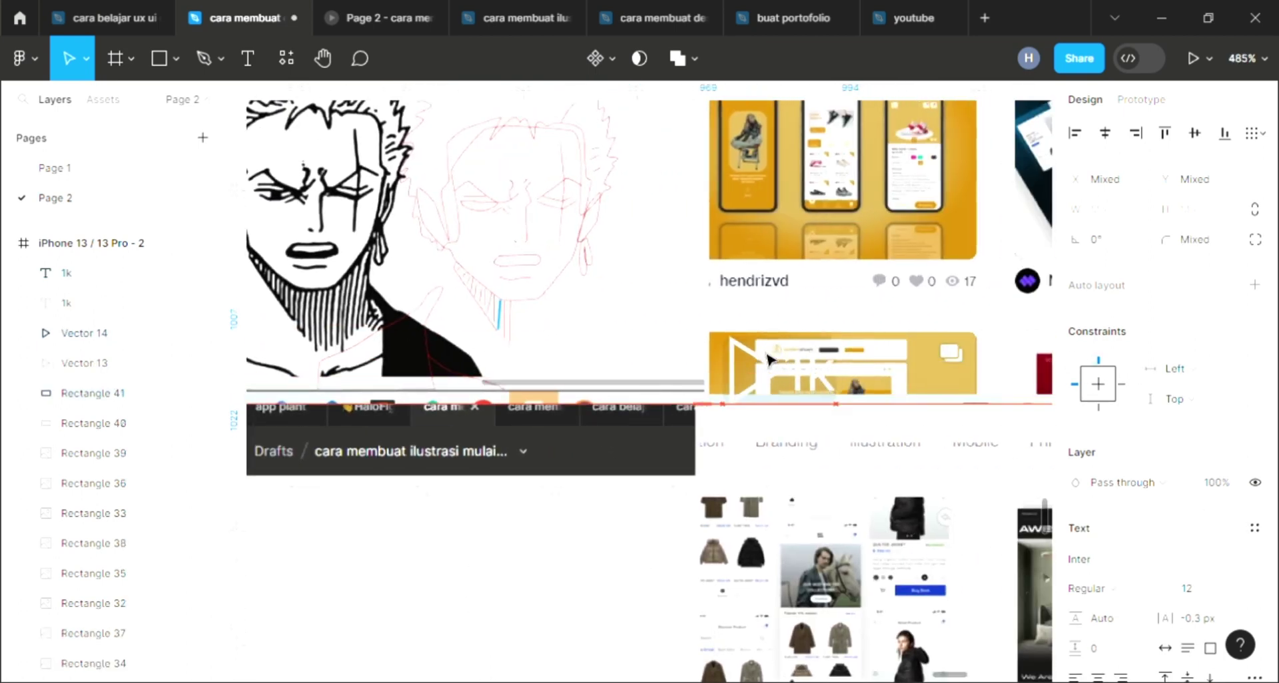
Place another badge copy in the corner of the grey course thumbnail
{"action": "scroll", "coordinate": [767, 360], "scroll_direction": "down", "scroll_amount": 3, "text": "ctrl"}
{"action": "scroll", "coordinate": [769, 360], "scroll_direction": "right", "scroll_amount": 2}
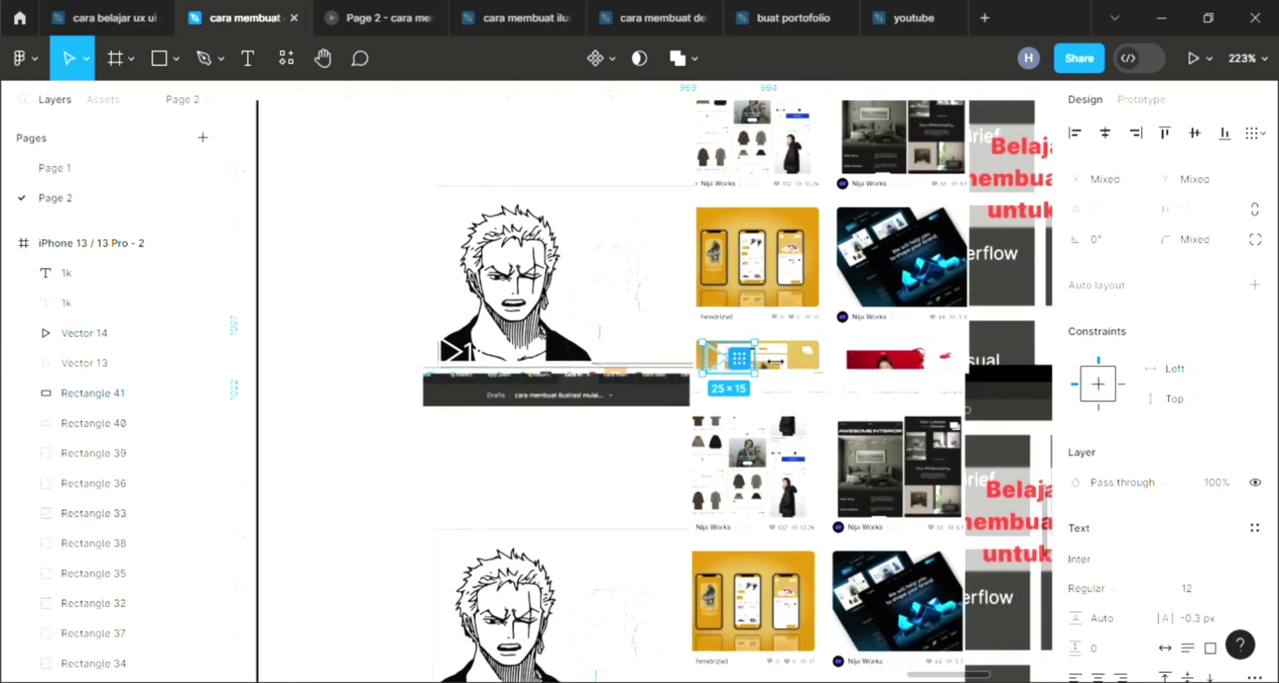
{"action": "key", "text": "ctrl+d"}
{"action": "left_click_drag", "start_coordinate": [771, 360], "coordinate": [901, 365]}
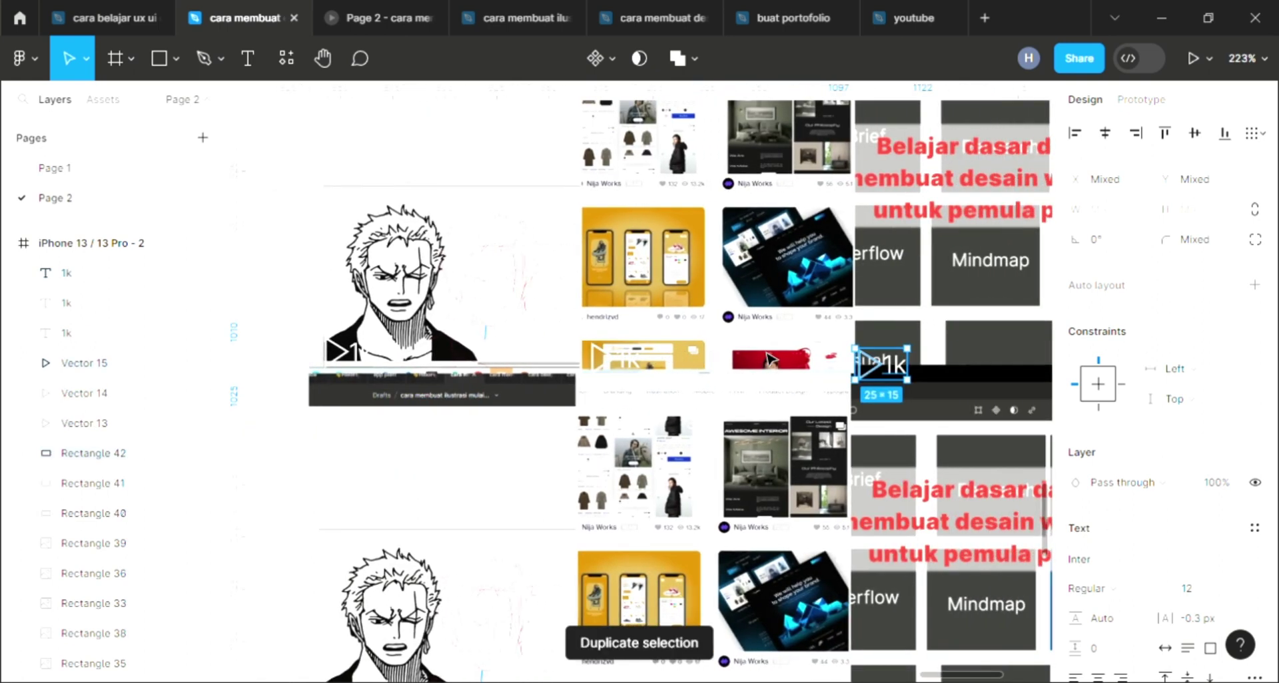
{"action": "scroll", "coordinate": [893, 365], "scroll_direction": "up", "scroll_amount": 3, "text": "ctrl"}
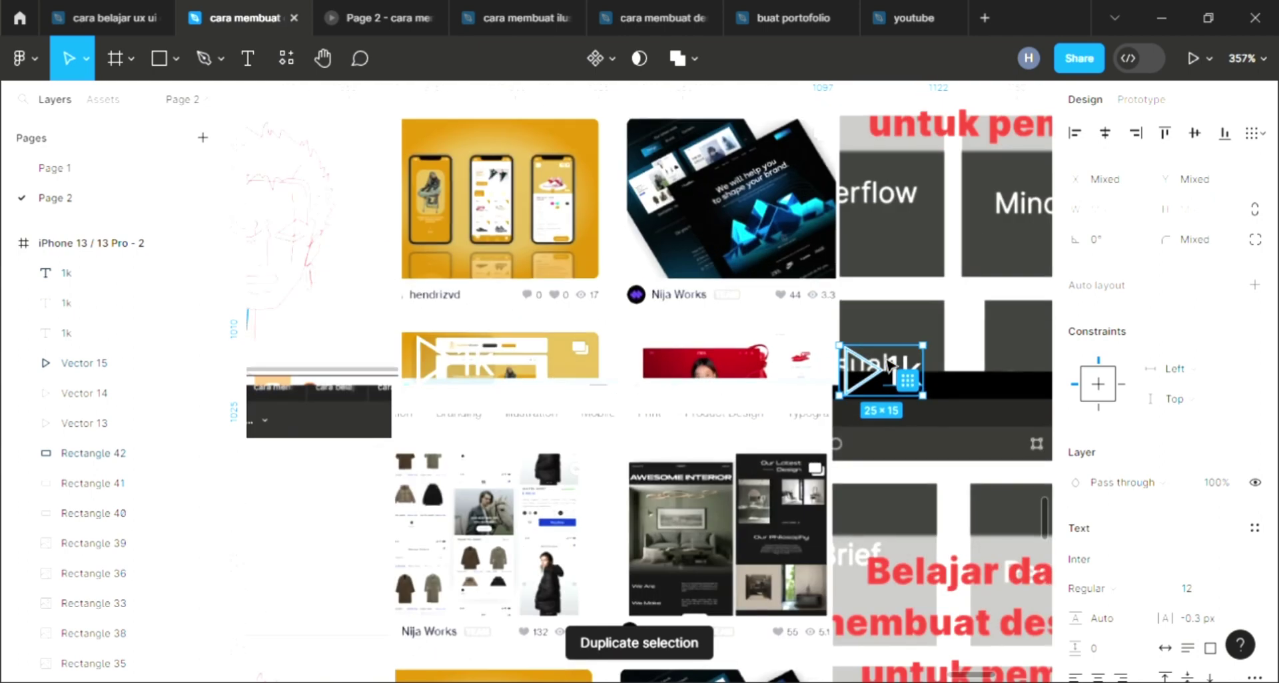
{"action": "left_click_drag", "start_coordinate": [892, 377], "coordinate": [904, 381]}
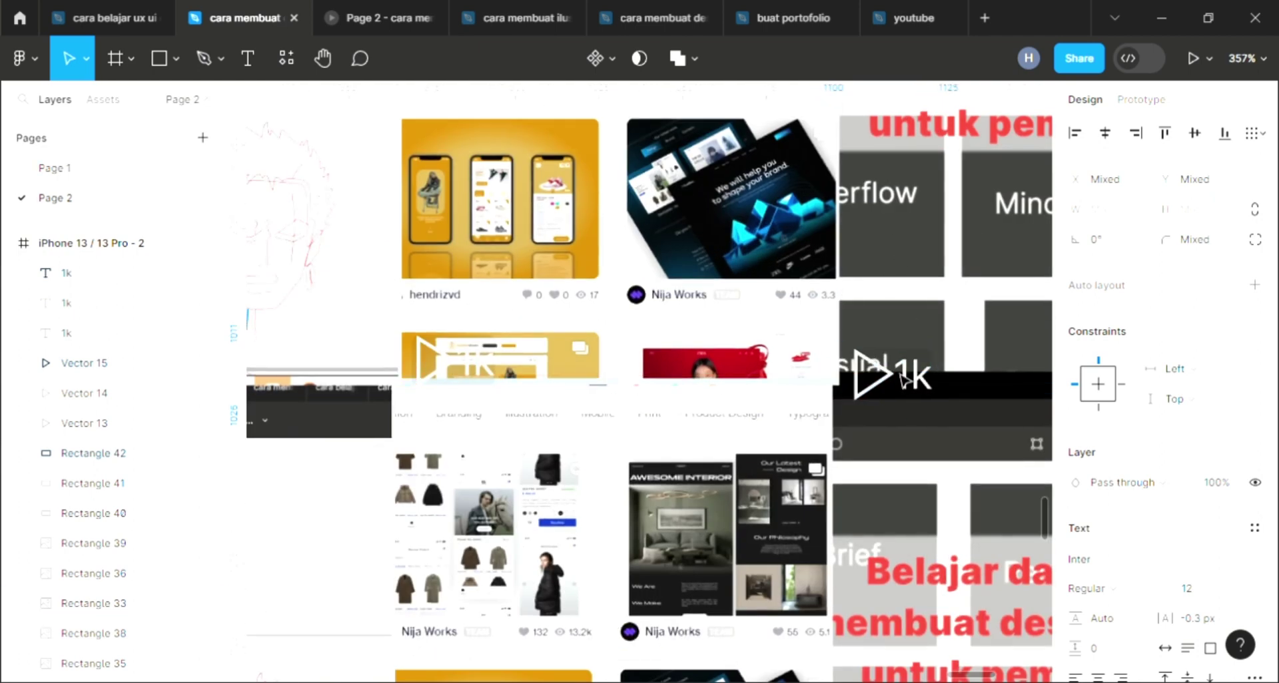
{"action": "scroll", "coordinate": [905, 380], "scroll_direction": "down", "scroll_amount": 3, "text": "ctrl"}
{"action": "scroll", "coordinate": [906, 381], "scroll_direction": "down", "scroll_amount": 2, "text": "ctrl"}
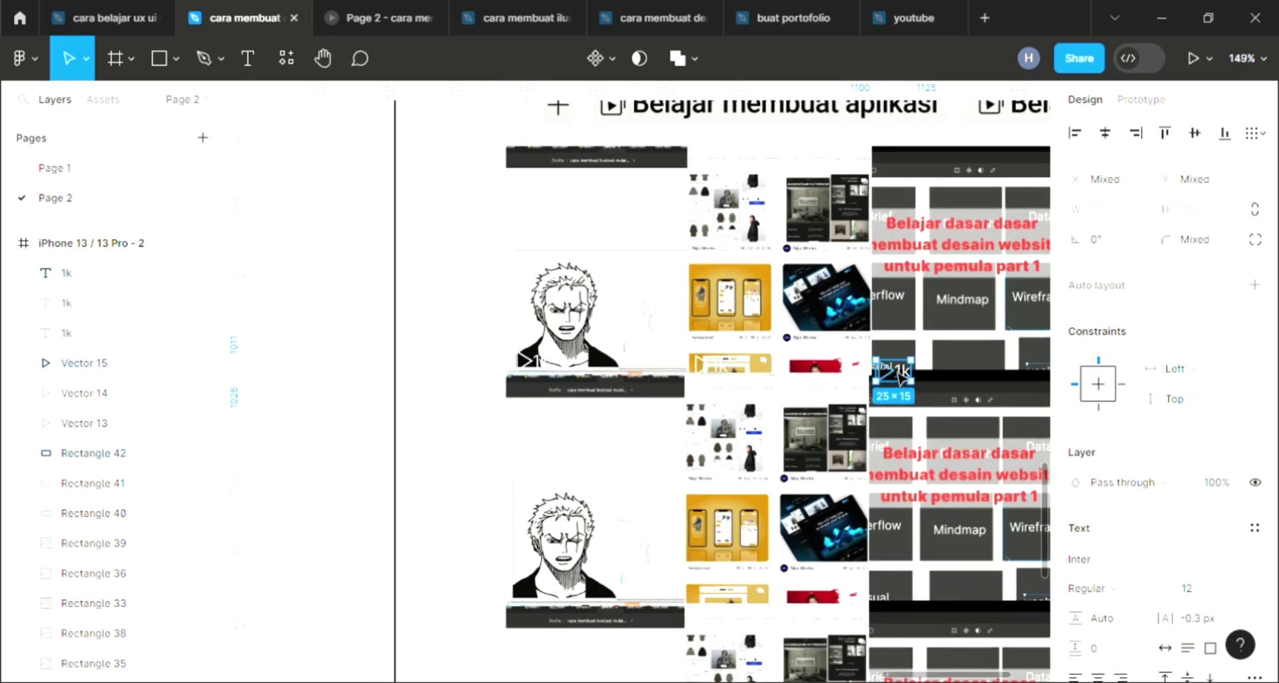
{"action": "scroll", "coordinate": [901, 378], "scroll_direction": "down", "scroll_amount": 1, "text": "ctrl"}
Put a further badge copy on the next grey thumbnail and make one more copy
{"action": "key", "text": "ctrl+d"}
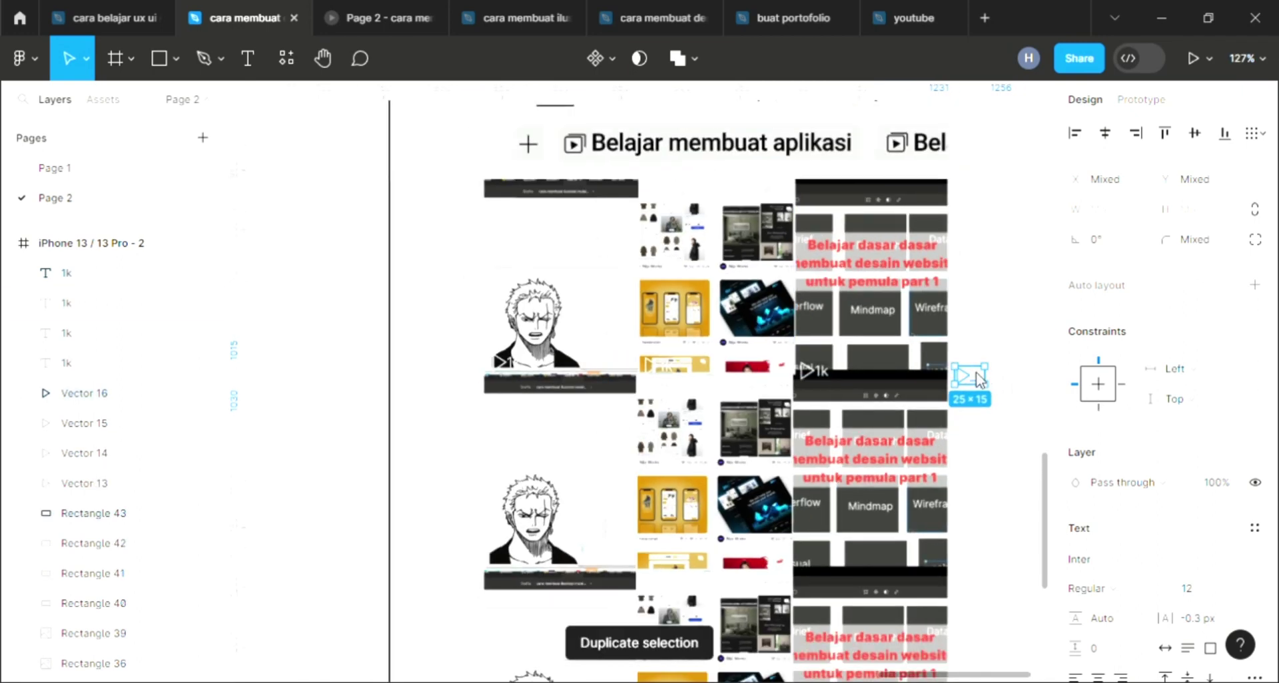
{"action": "left_click_drag", "start_coordinate": [969, 377], "coordinate": [826, 562]}
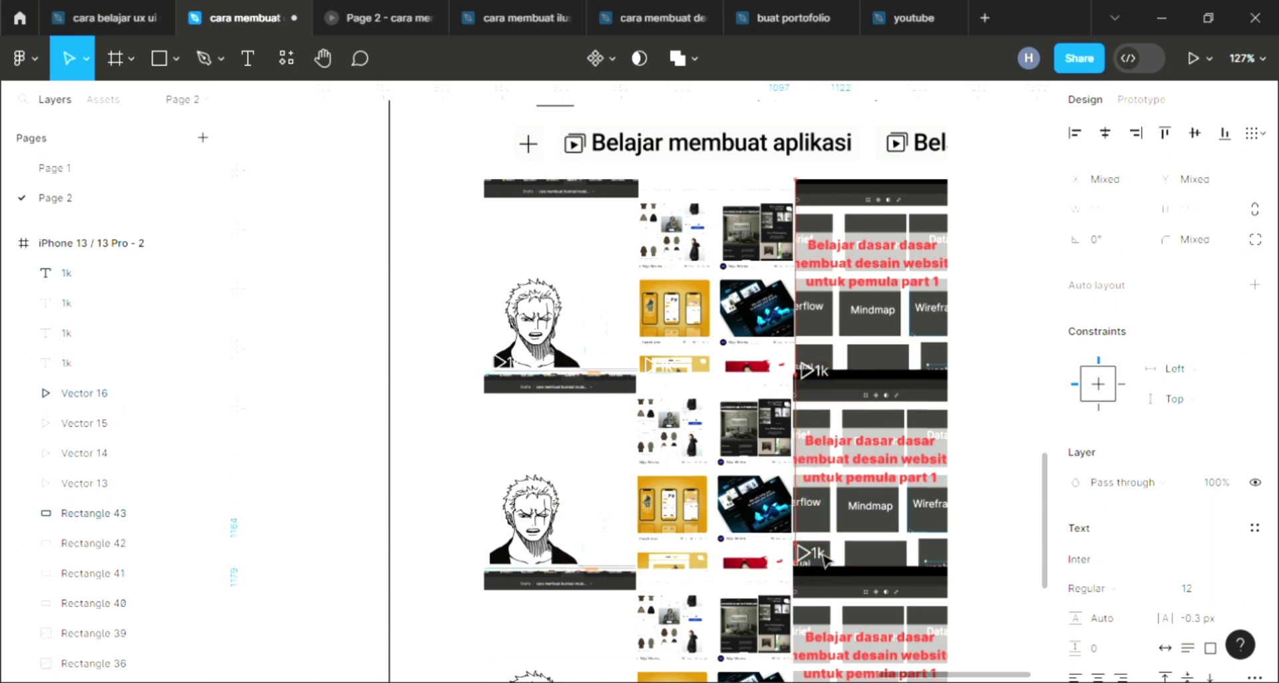
{"action": "scroll", "coordinate": [826, 562], "scroll_direction": "up", "scroll_amount": 4, "text": "ctrl"}
{"action": "scroll", "coordinate": [826, 561], "scroll_direction": "up", "scroll_amount": 5, "text": "ctrl"}
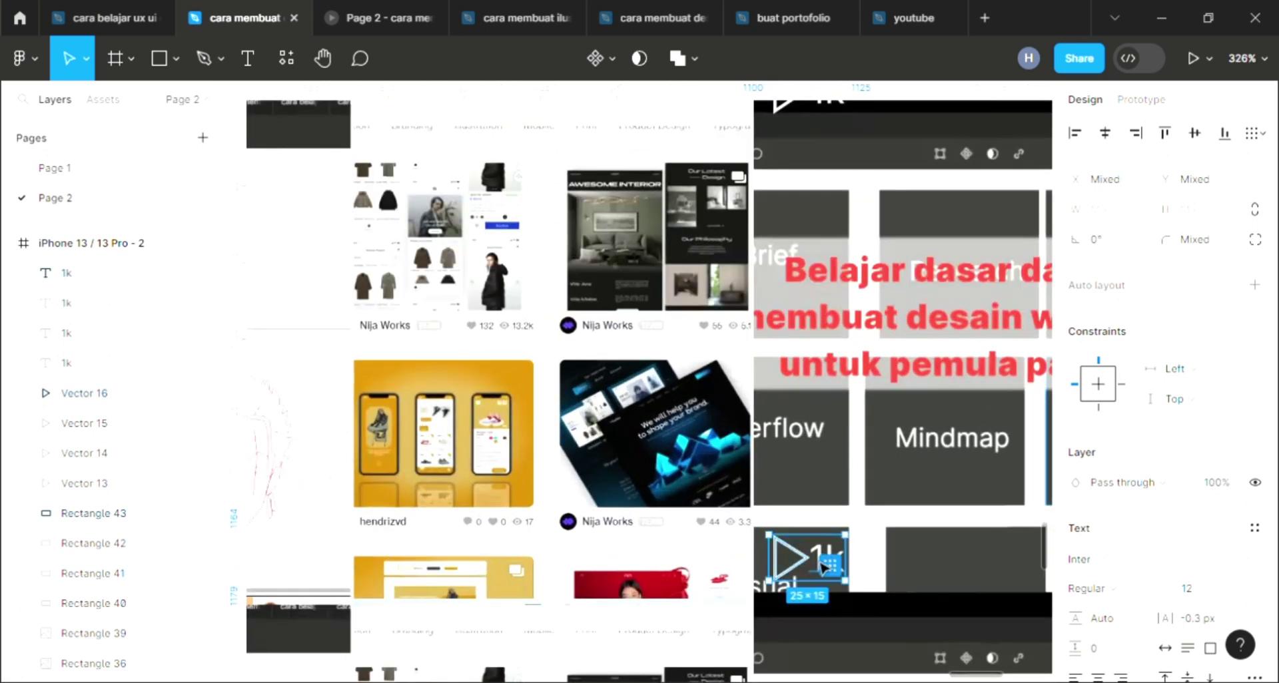
{"action": "scroll", "coordinate": [821, 572], "scroll_direction": "down", "scroll_amount": 3, "text": "ctrl"}
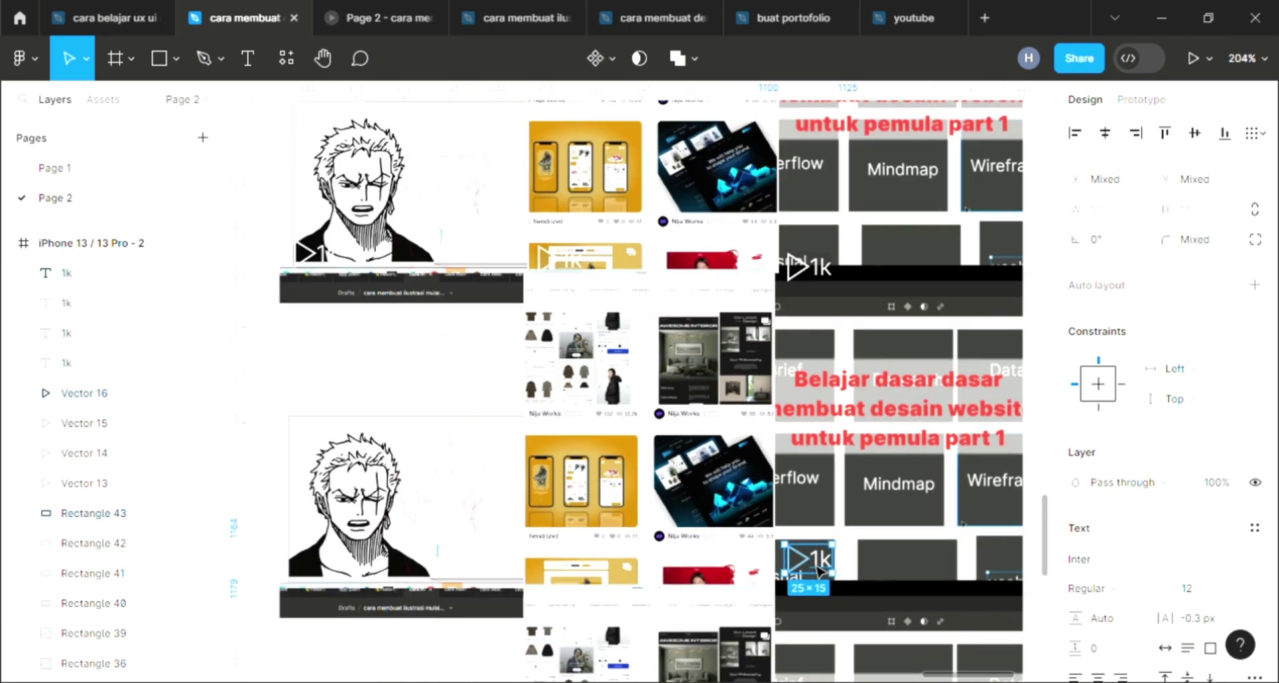
{"action": "key", "text": "ctrl+d"}
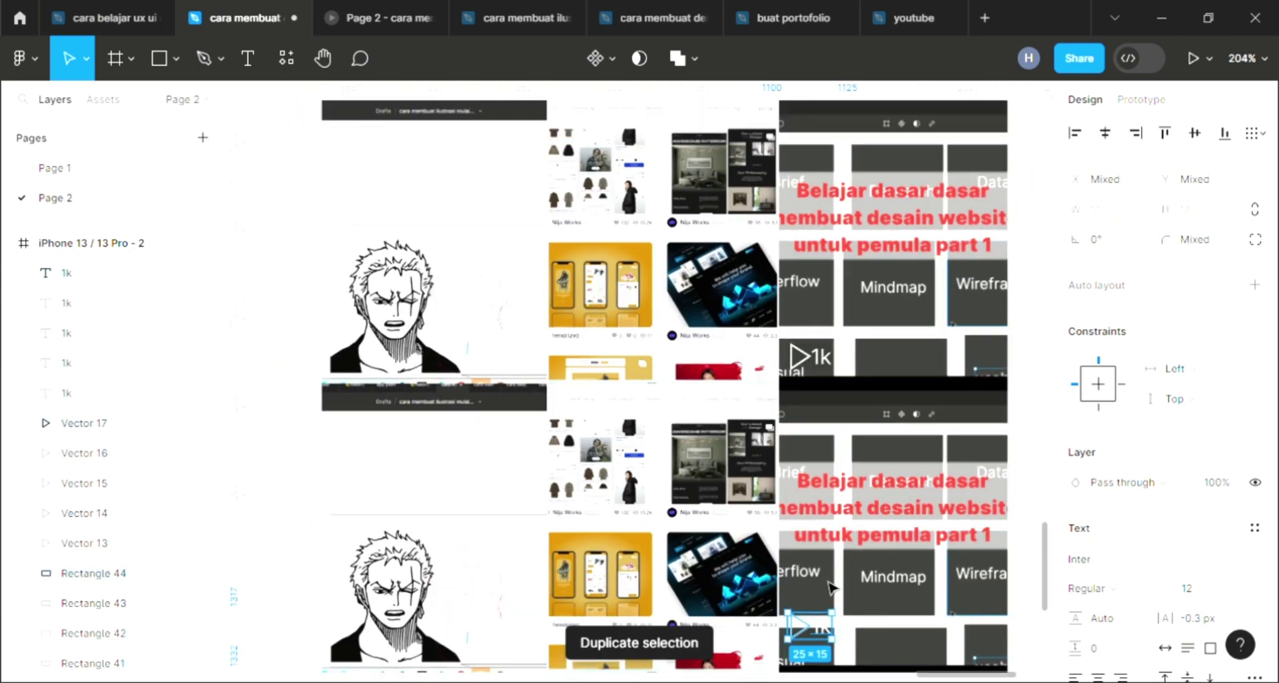
{"action": "scroll", "coordinate": [824, 600], "scroll_direction": "down", "scroll_amount": 2, "text": "ctrl"}
Place badge copies onto the lower Zoro sketch thumbnail
{"action": "mouse_move", "coordinate": [812, 620]}
{"action": "left_mouse_down"}
{"action": "mouse_move", "coordinate": [641, 419]}
{"action": "mouse_move", "coordinate": [443, 412]}
{"action": "mouse_move", "coordinate": [453, 409]}
{"action": "left_mouse_up"}
{"action": "key", "text": "ctrl+d"}
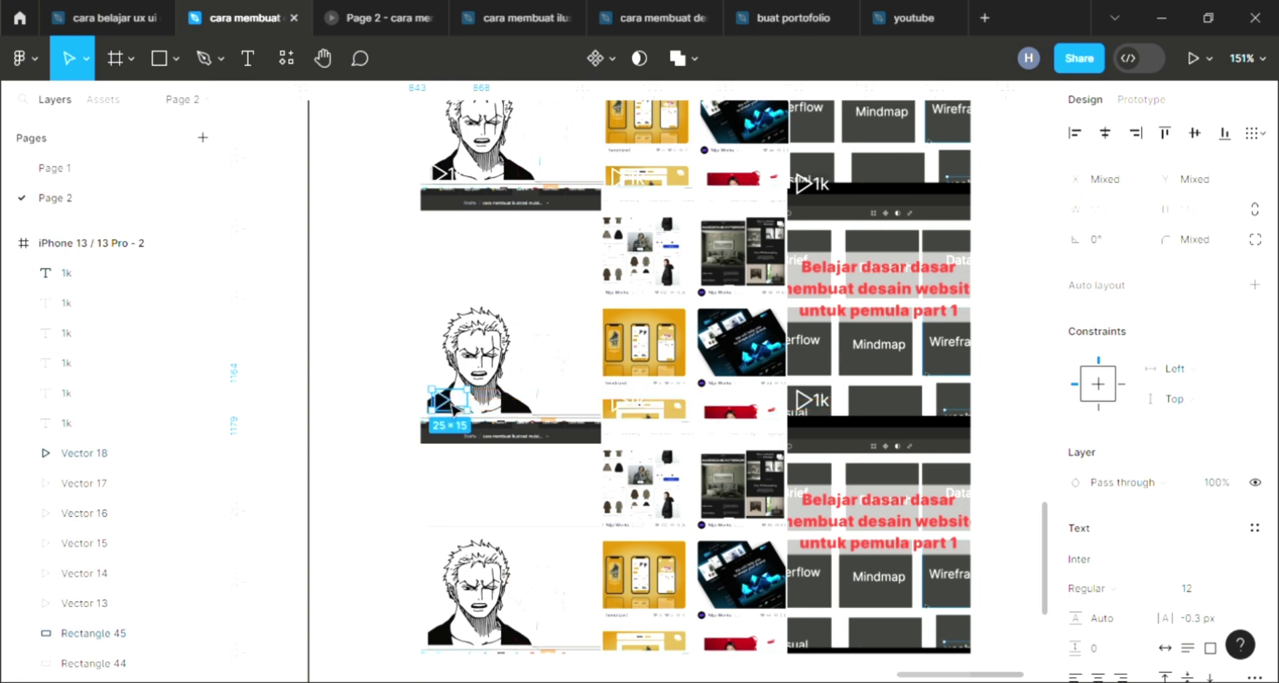
{"action": "key", "text": "ctrl+d"}
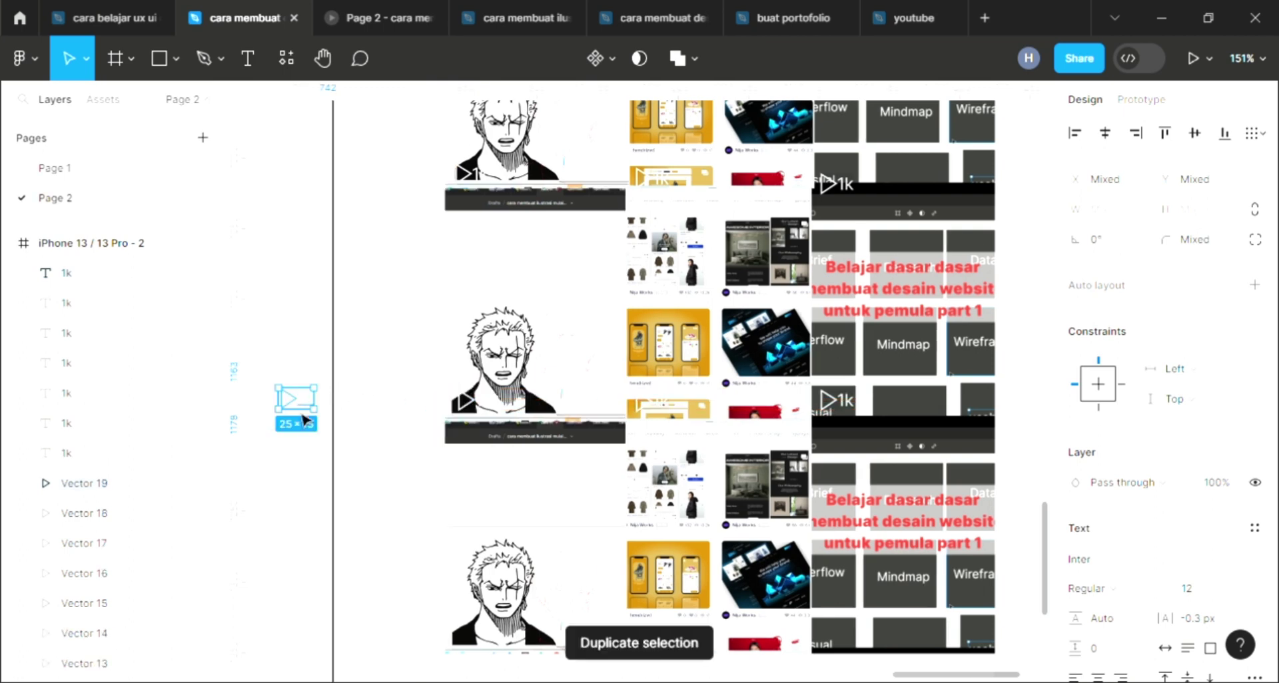
{"action": "mouse_move", "coordinate": [303, 420]}
{"action": "left_mouse_down"}
{"action": "mouse_move", "coordinate": [483, 456]}
{"action": "mouse_move", "coordinate": [475, 440]}
{"action": "mouse_move", "coordinate": [487, 460]}
{"action": "left_mouse_up"}
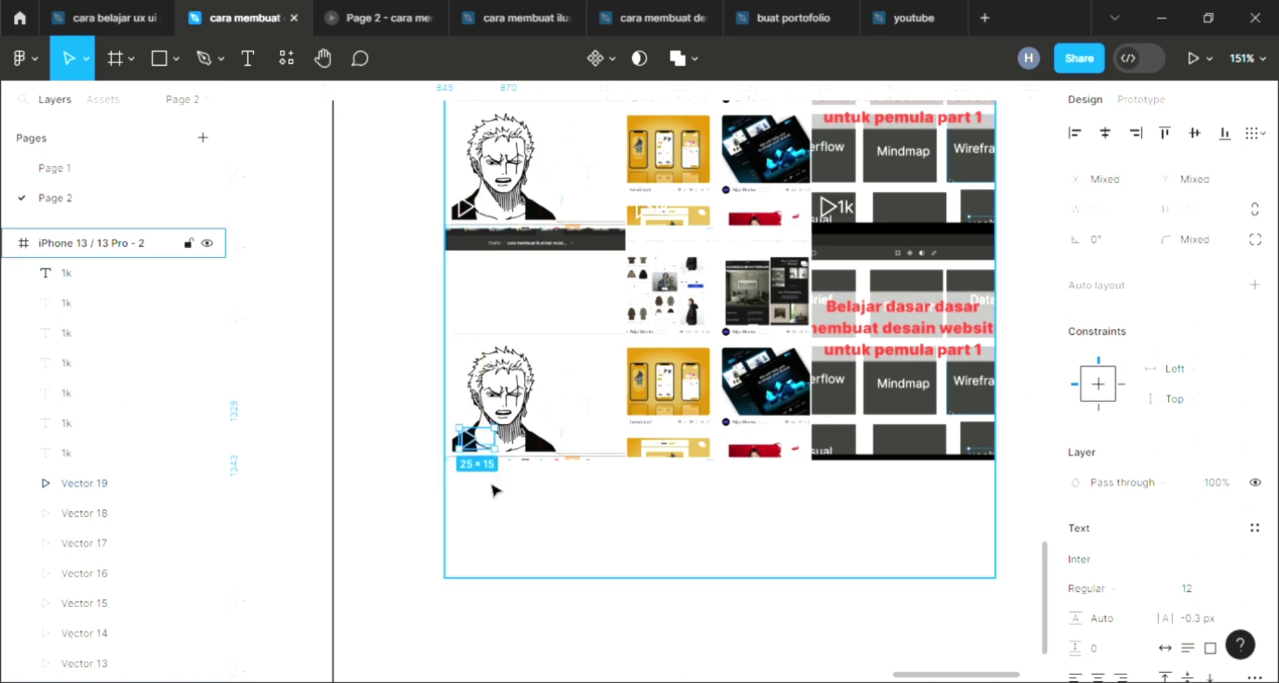
{"action": "scroll", "coordinate": [487, 485], "scroll_direction": "up", "scroll_amount": 3, "text": "ctrl"}
{"action": "scroll", "coordinate": [490, 489], "scroll_direction": "up", "scroll_amount": 5, "text": "ctrl"}
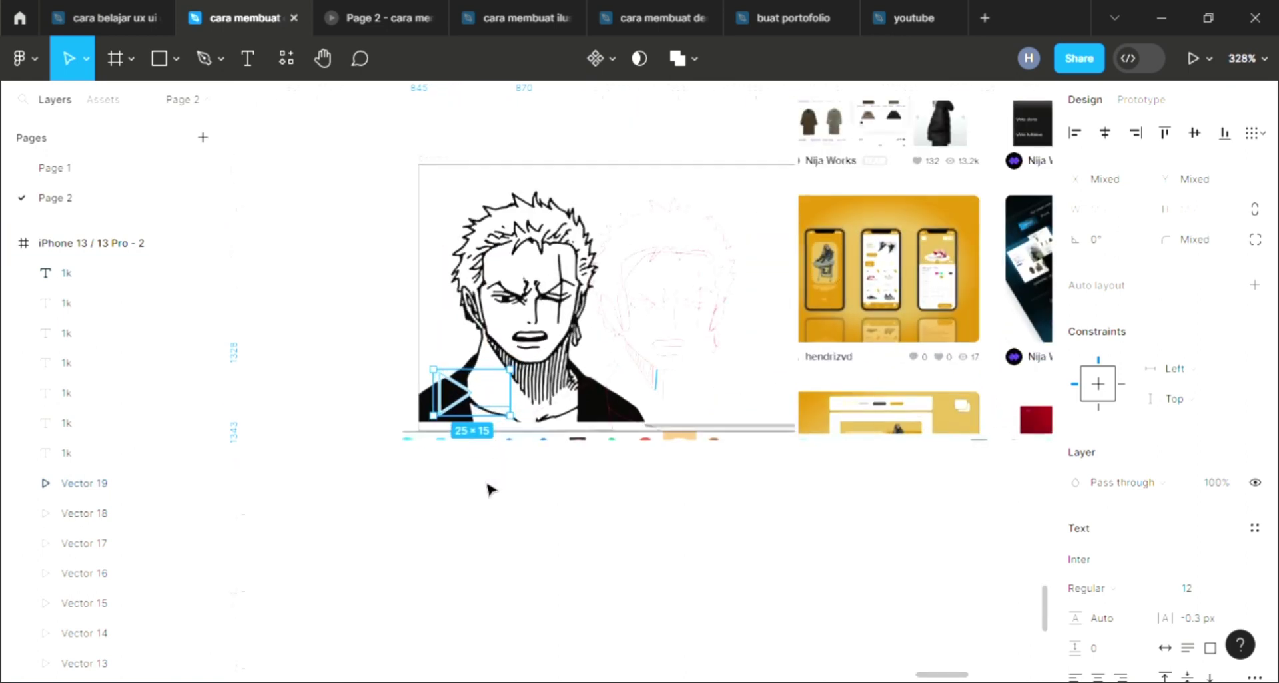
Add badge copies to the bottom yellow card and bottom grey thumbnail, then deselect
{"action": "key", "text": "ctrl+d"}
{"action": "left_click_drag", "start_coordinate": [475, 624], "coordinate": [850, 190]}
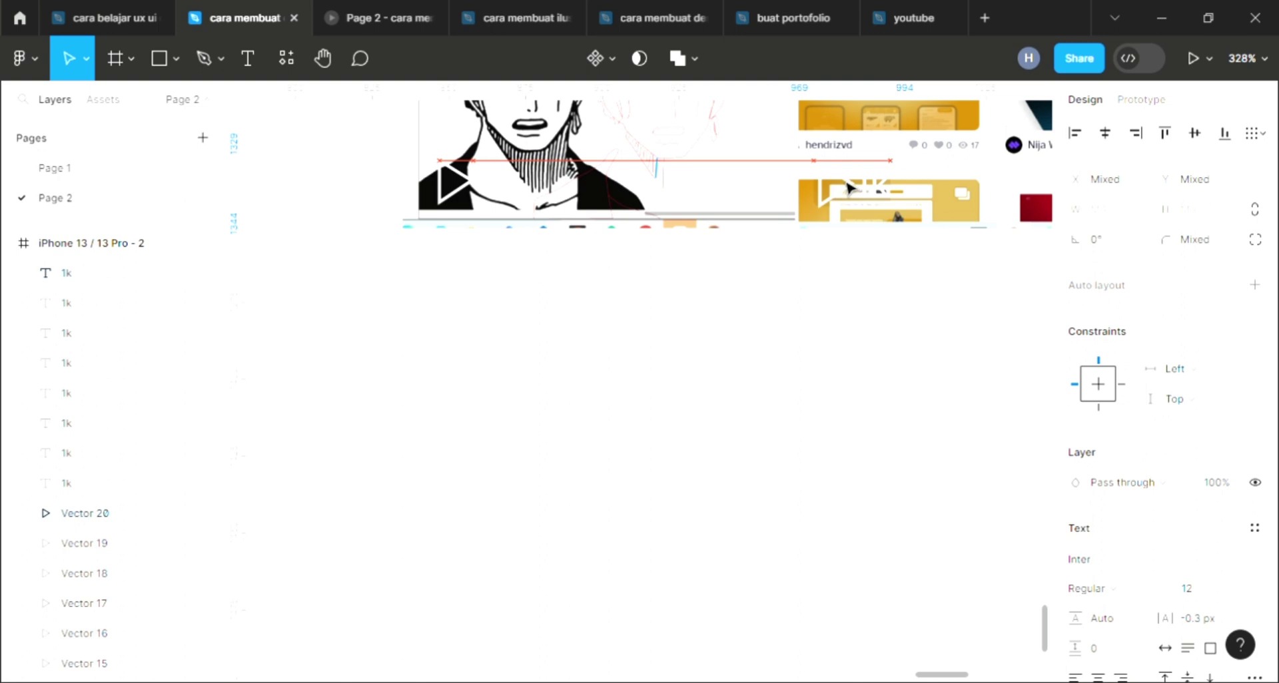
{"action": "left_click_drag", "start_coordinate": [847, 187], "coordinate": [845, 188]}
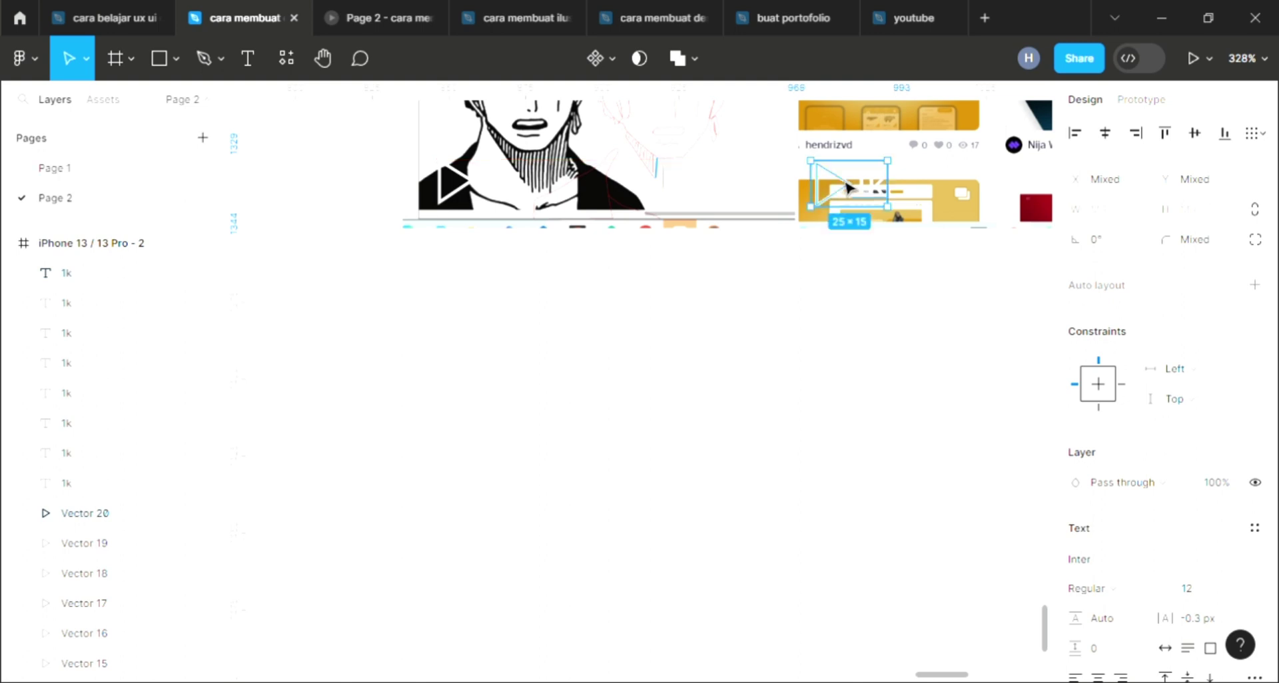
{"action": "key", "text": "ctrl+d"}
{"action": "scroll", "coordinate": [849, 190], "scroll_direction": "down", "scroll_amount": 3}
{"action": "scroll", "coordinate": [852, 192], "scroll_direction": "right", "scroll_amount": 2}
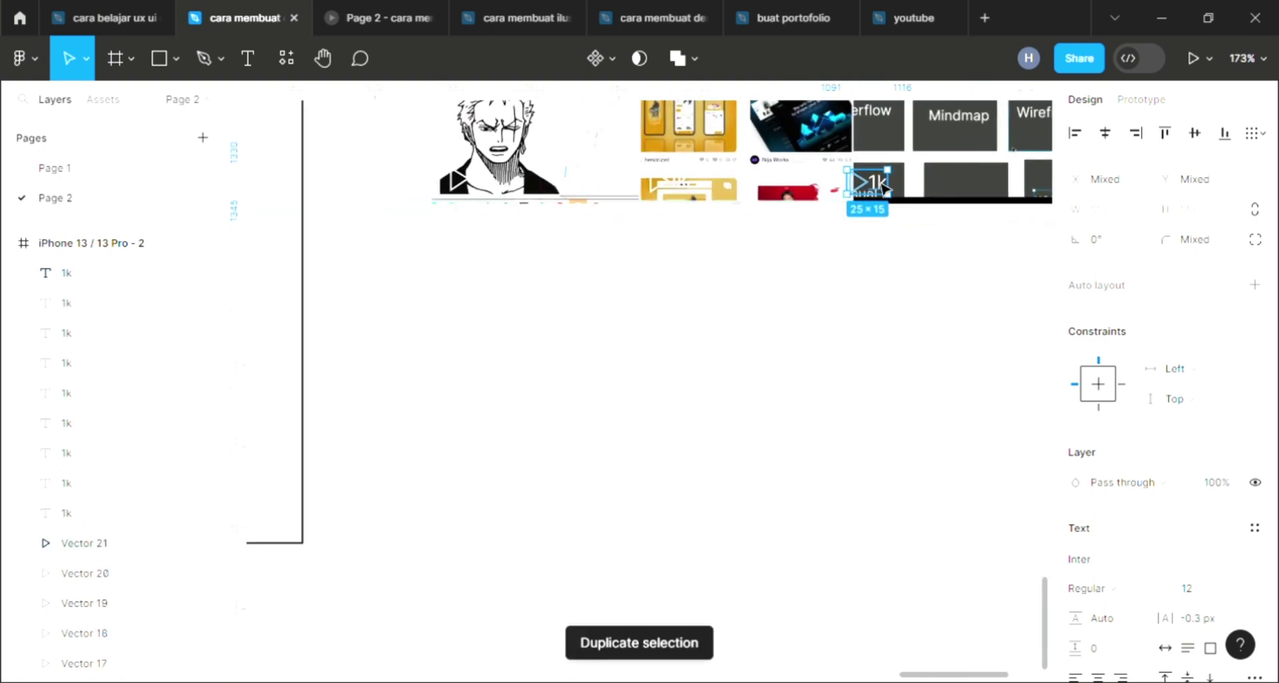
{"action": "left_click_drag", "start_coordinate": [885, 190], "coordinate": [899, 188]}
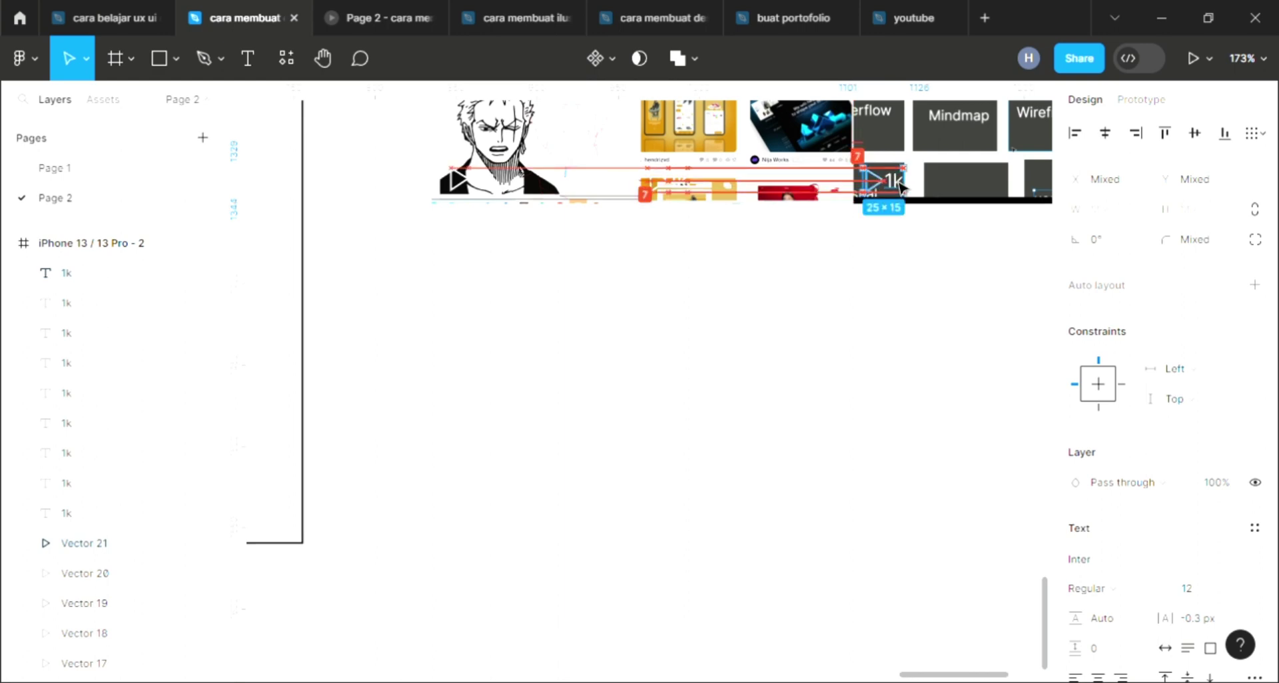
{"action": "left_click", "coordinate": [948, 345]}
{"action": "scroll", "coordinate": [836, 318], "scroll_direction": "down", "scroll_amount": 5}
{"action": "scroll", "coordinate": [881, 347], "scroll_direction": "up", "scroll_amount": 5}
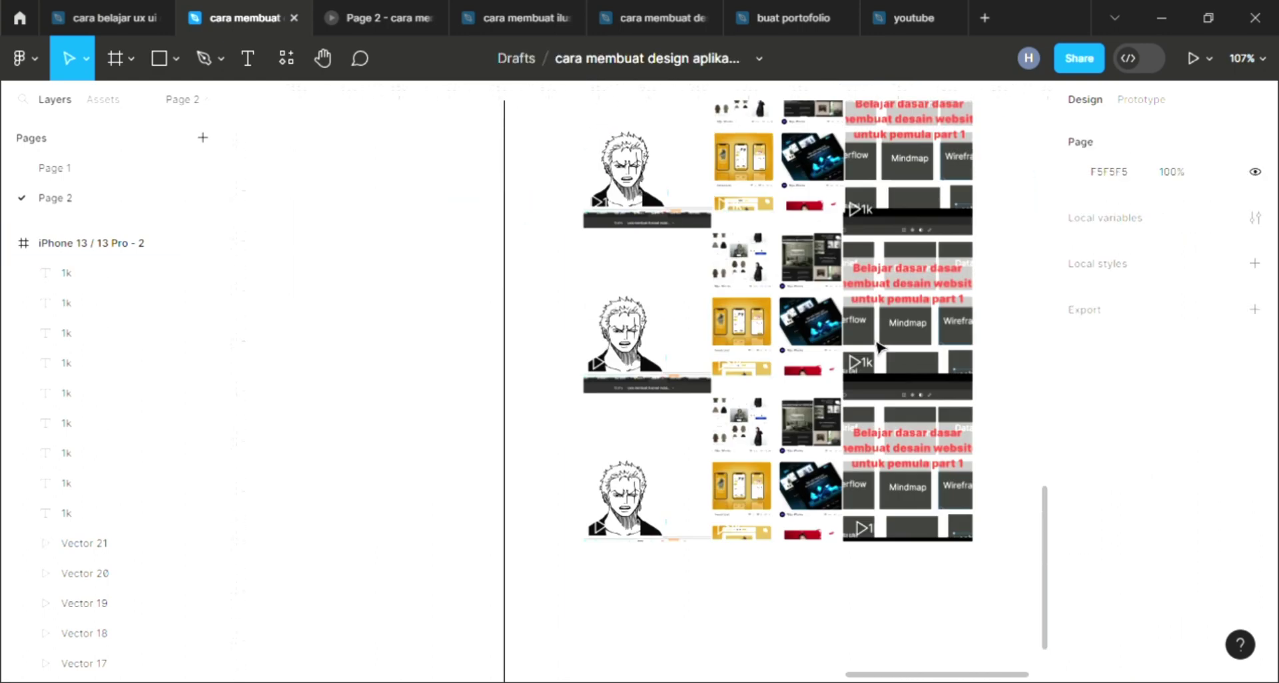
{"action": "scroll", "coordinate": [872, 467], "scroll_direction": "up", "scroll_amount": 2}
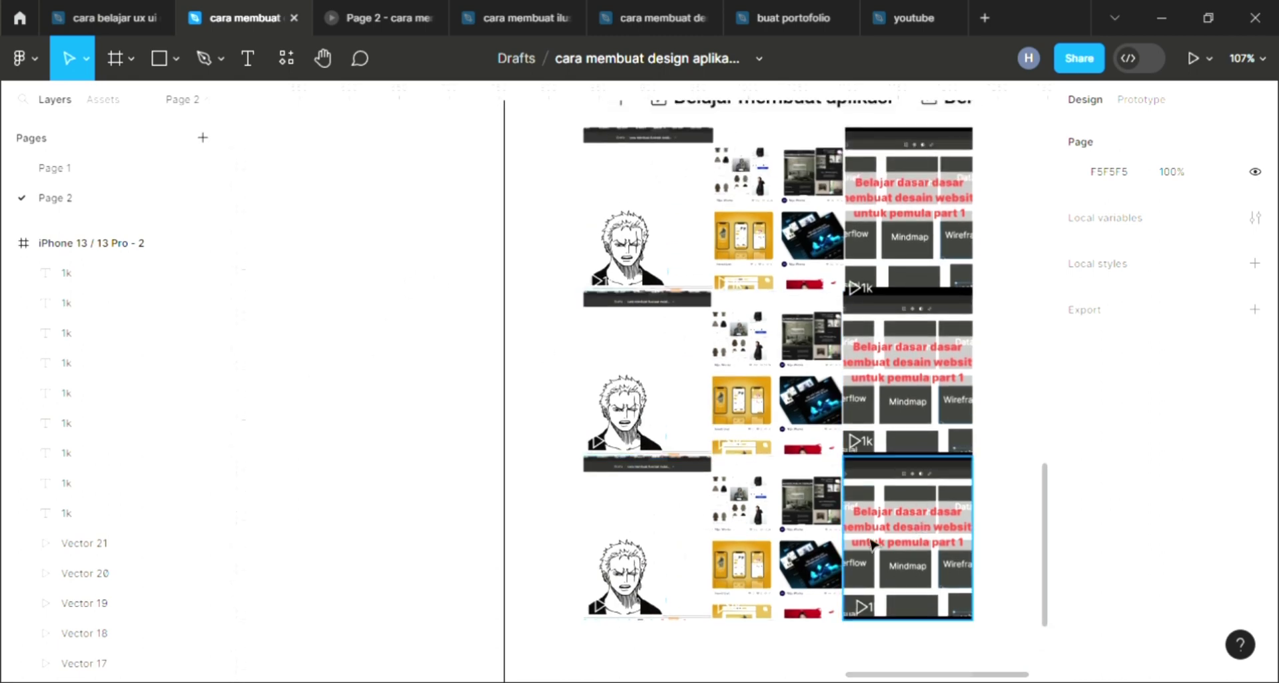
{"action": "scroll", "coordinate": [933, 466], "scroll_direction": "down", "scroll_amount": 3}
{"action": "scroll", "coordinate": [999, 519], "scroll_direction": "down", "scroll_amount": 3}
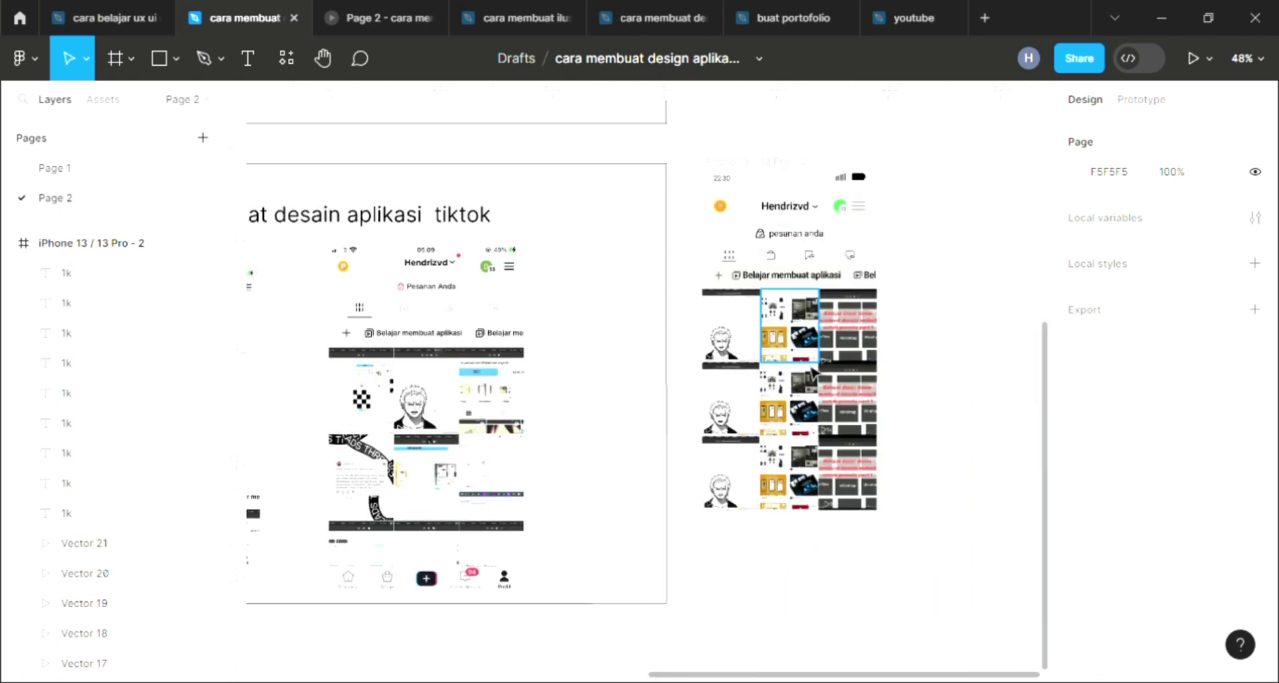
{"action": "scroll", "coordinate": [643, 473], "scroll_direction": "up", "scroll_amount": 3}
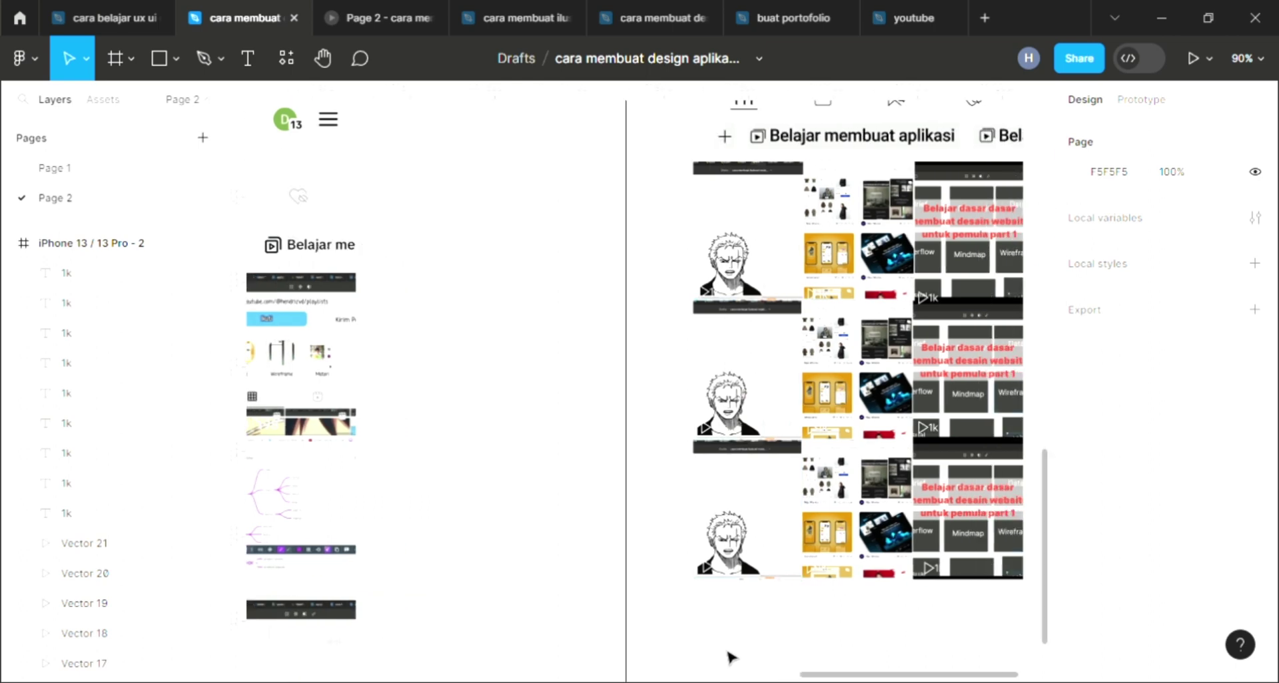
{"action": "scroll", "coordinate": [730, 654], "scroll_direction": "right", "scroll_amount": 2}
{"action": "scroll", "coordinate": [731, 656], "scroll_direction": "right", "scroll_amount": 2}
{"action": "scroll", "coordinate": [731, 656], "scroll_direction": "down", "scroll_amount": 2}
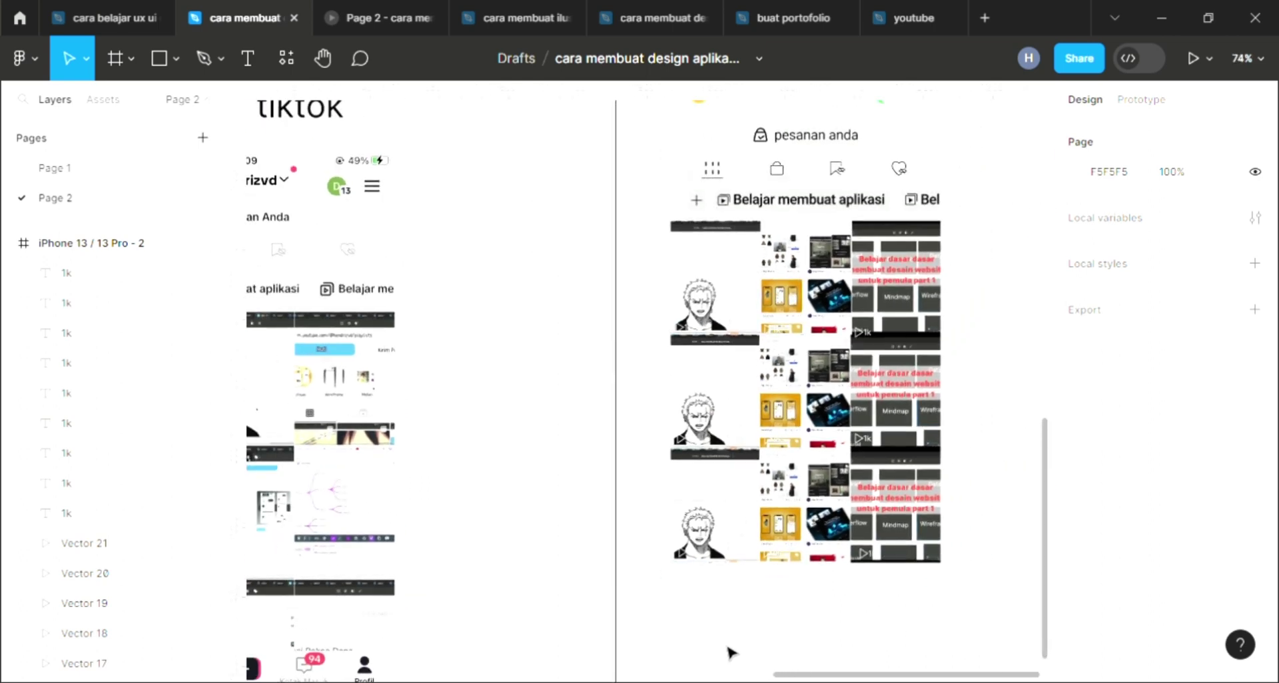